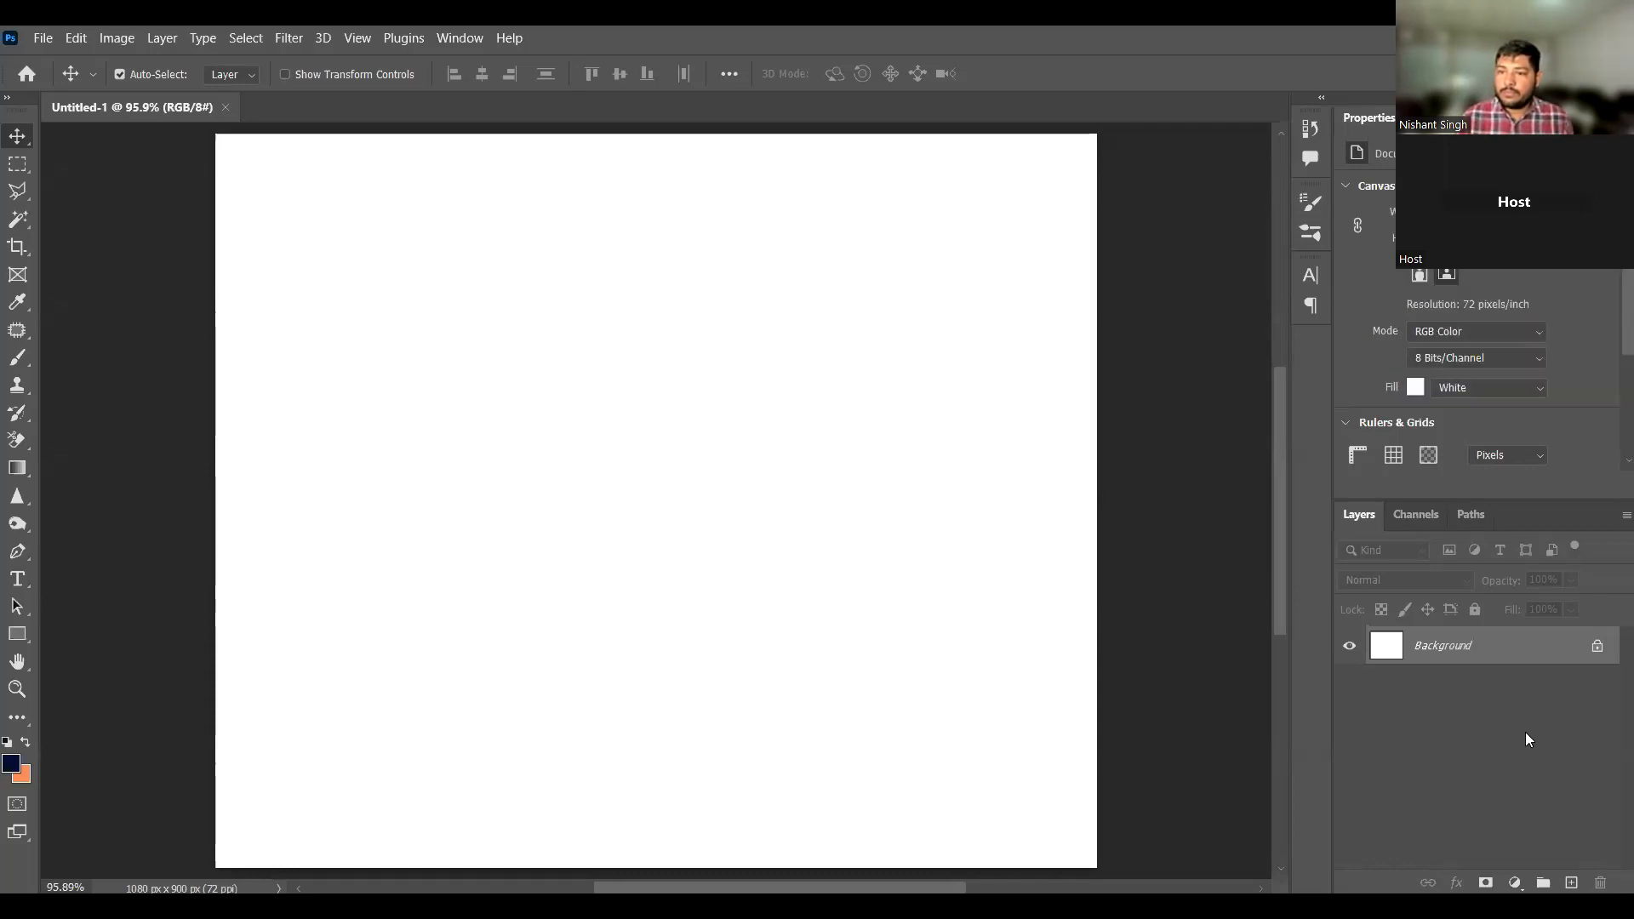
scroll(860, 499, "down", 1)
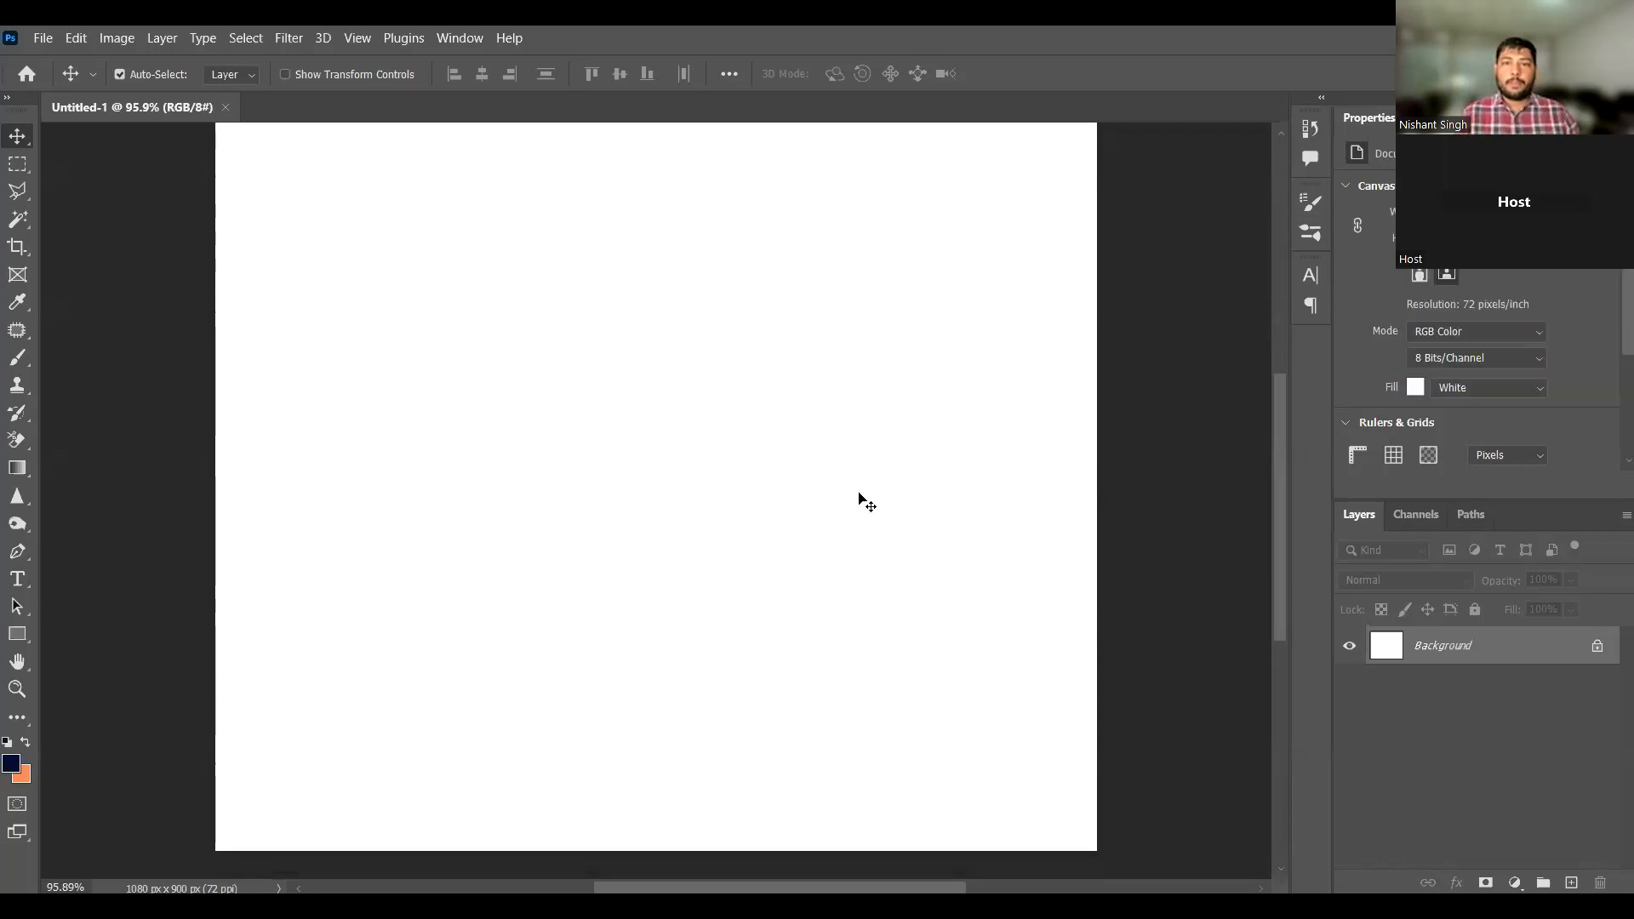
scroll(859, 498, "up", 1)
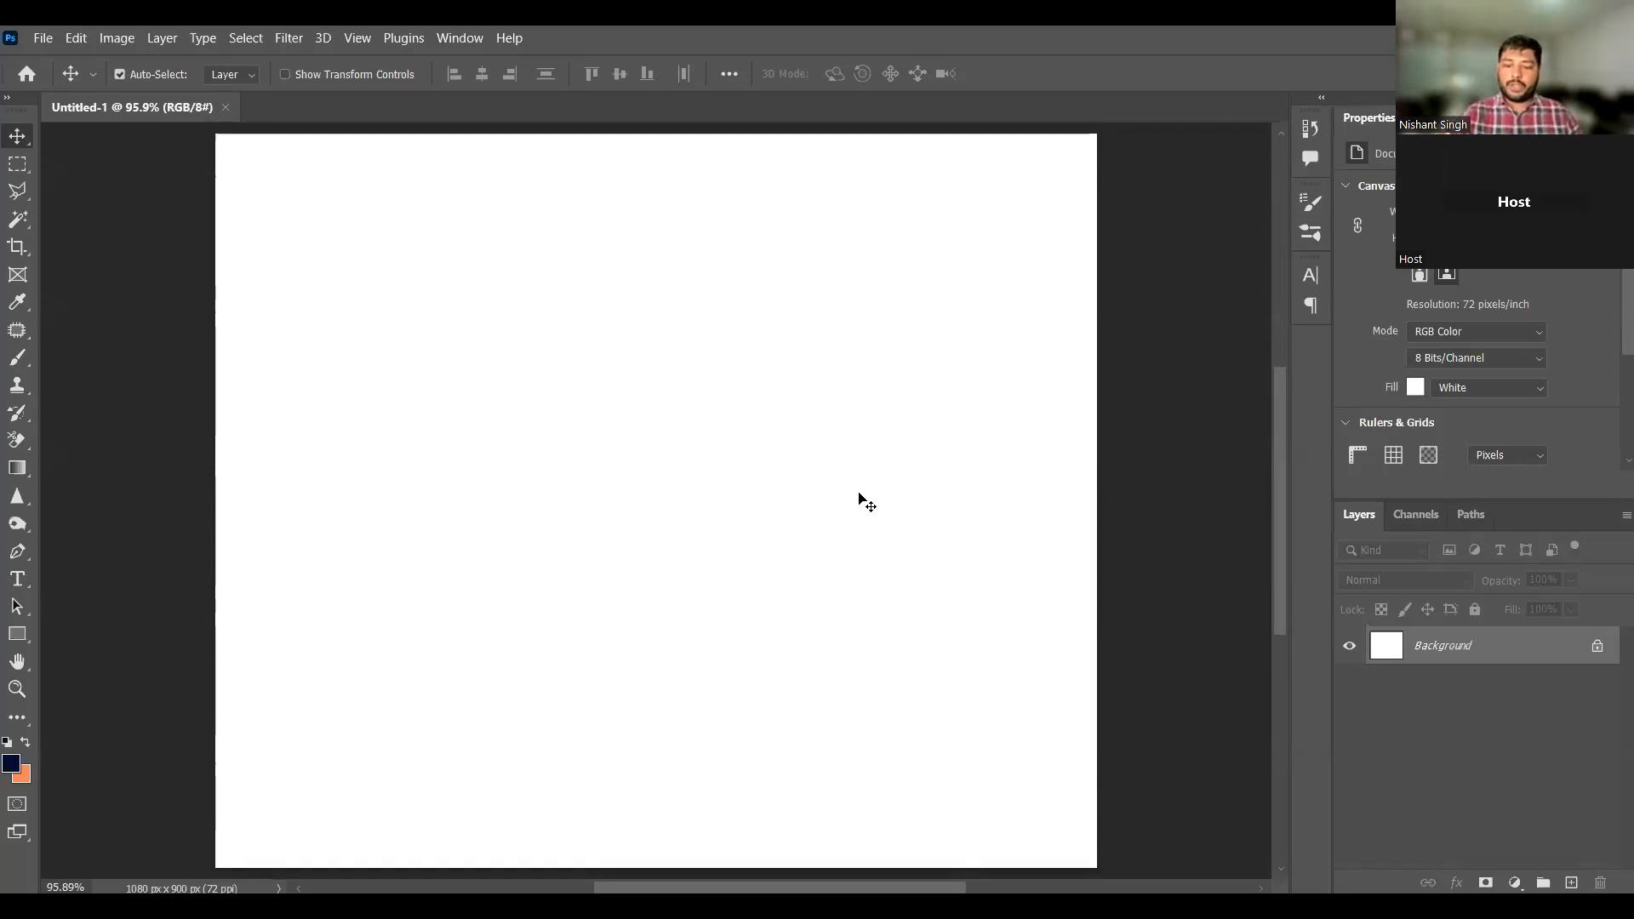
key("ctrl+minus")
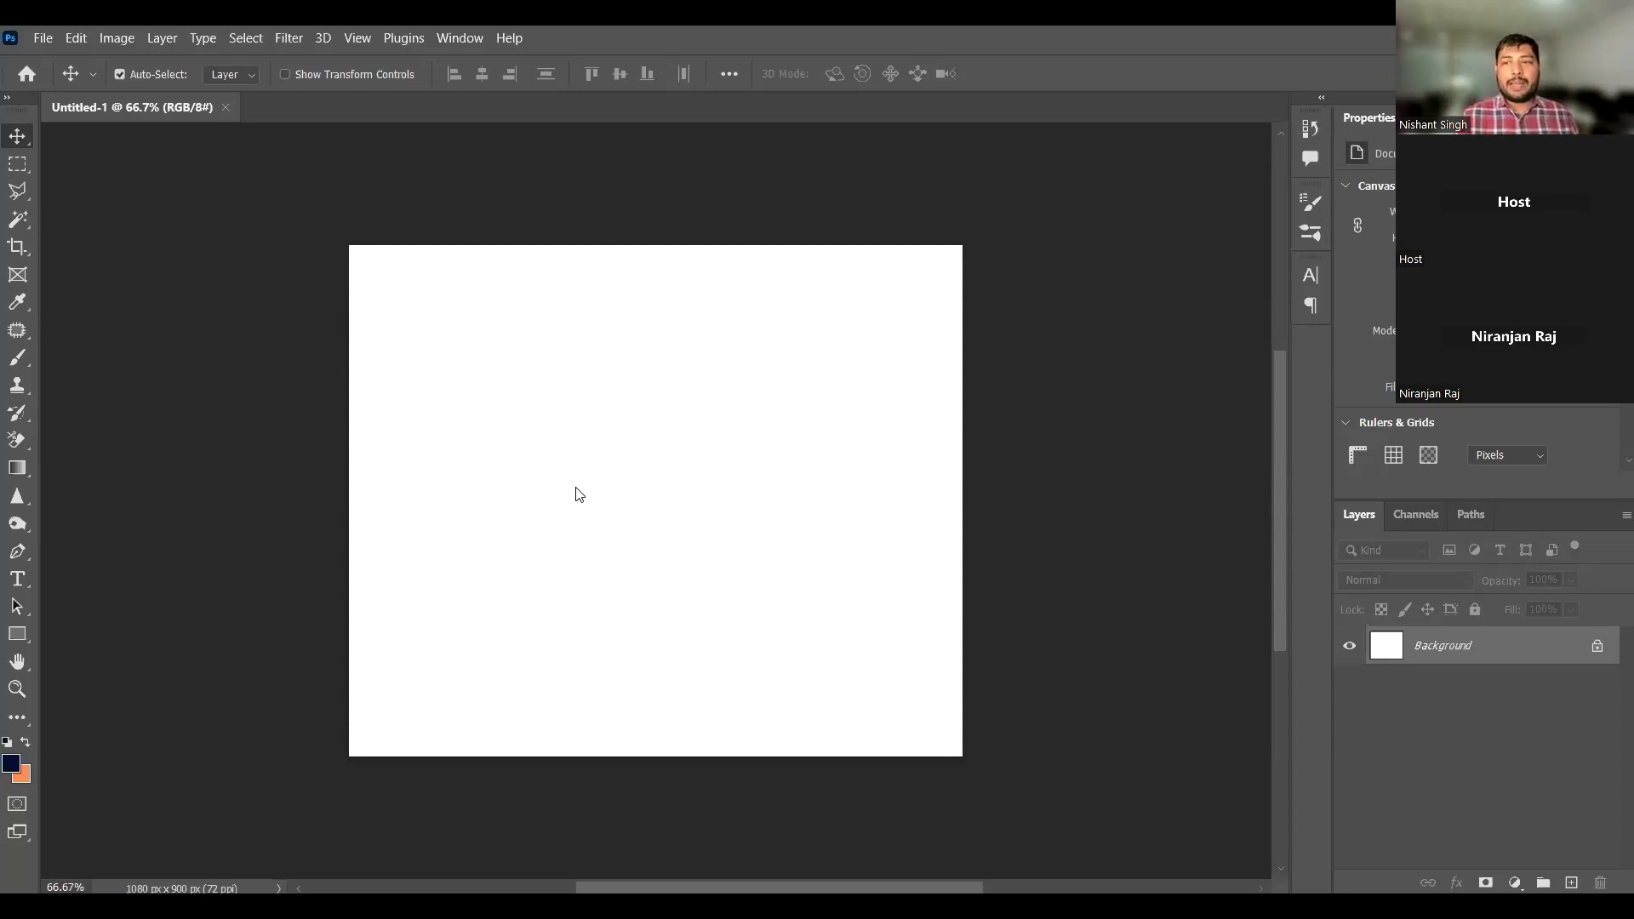
Step: Create a new white document 1080 pixels wide and 1080 pixels high at 72 pixels/inch
left_click(43, 39)
left_click(53, 63)
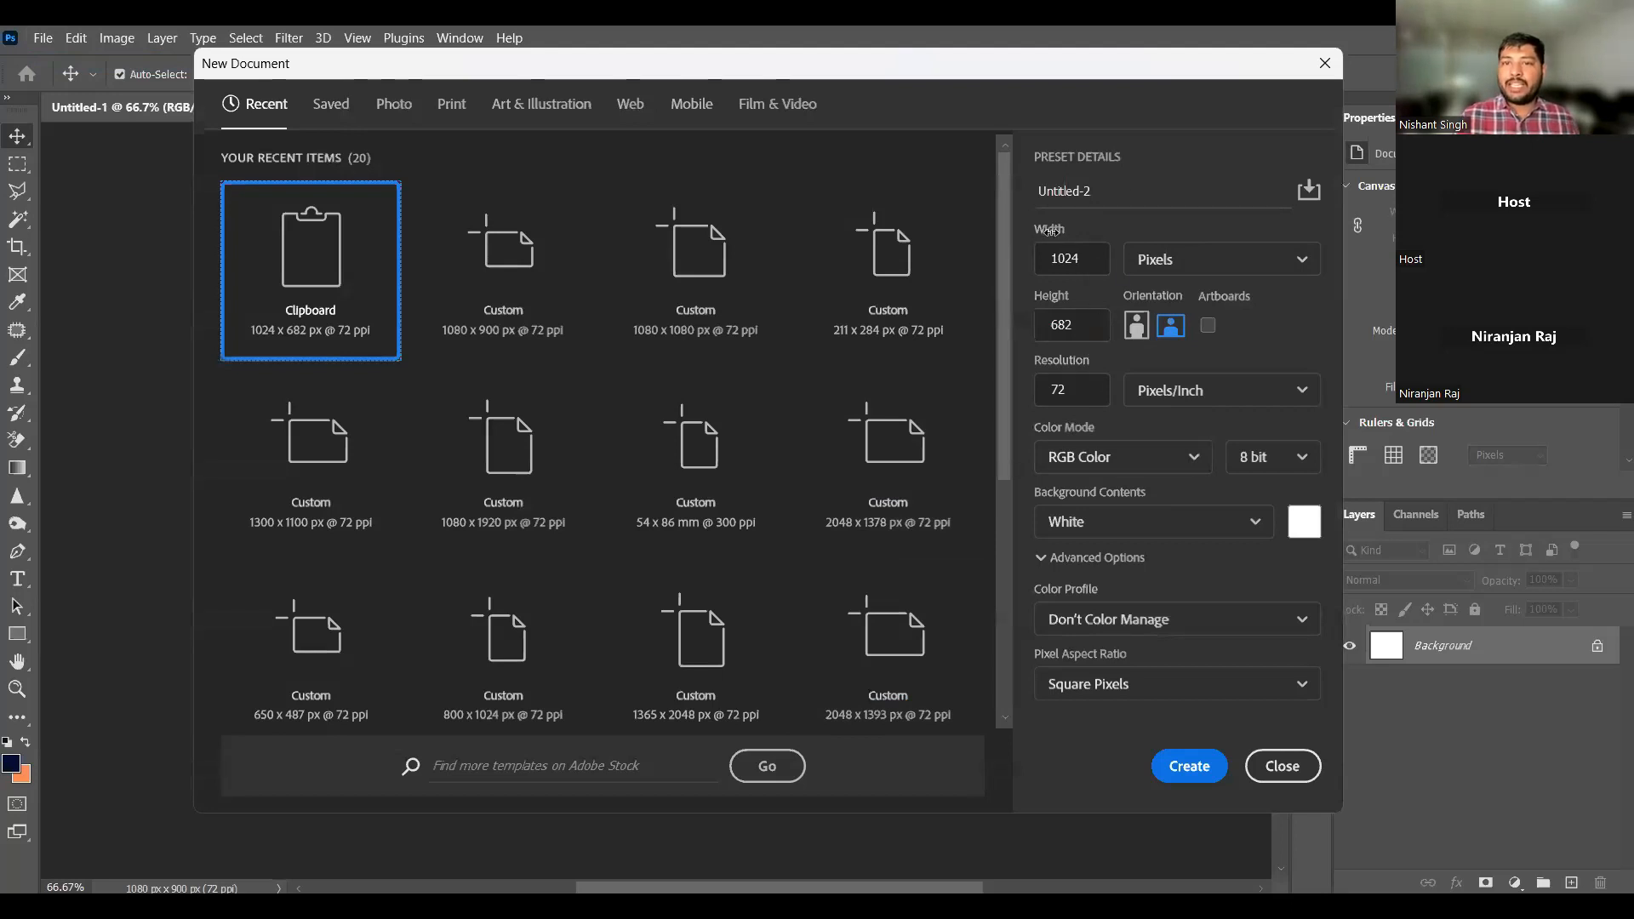
left_click_drag(1084, 257, 1047, 259)
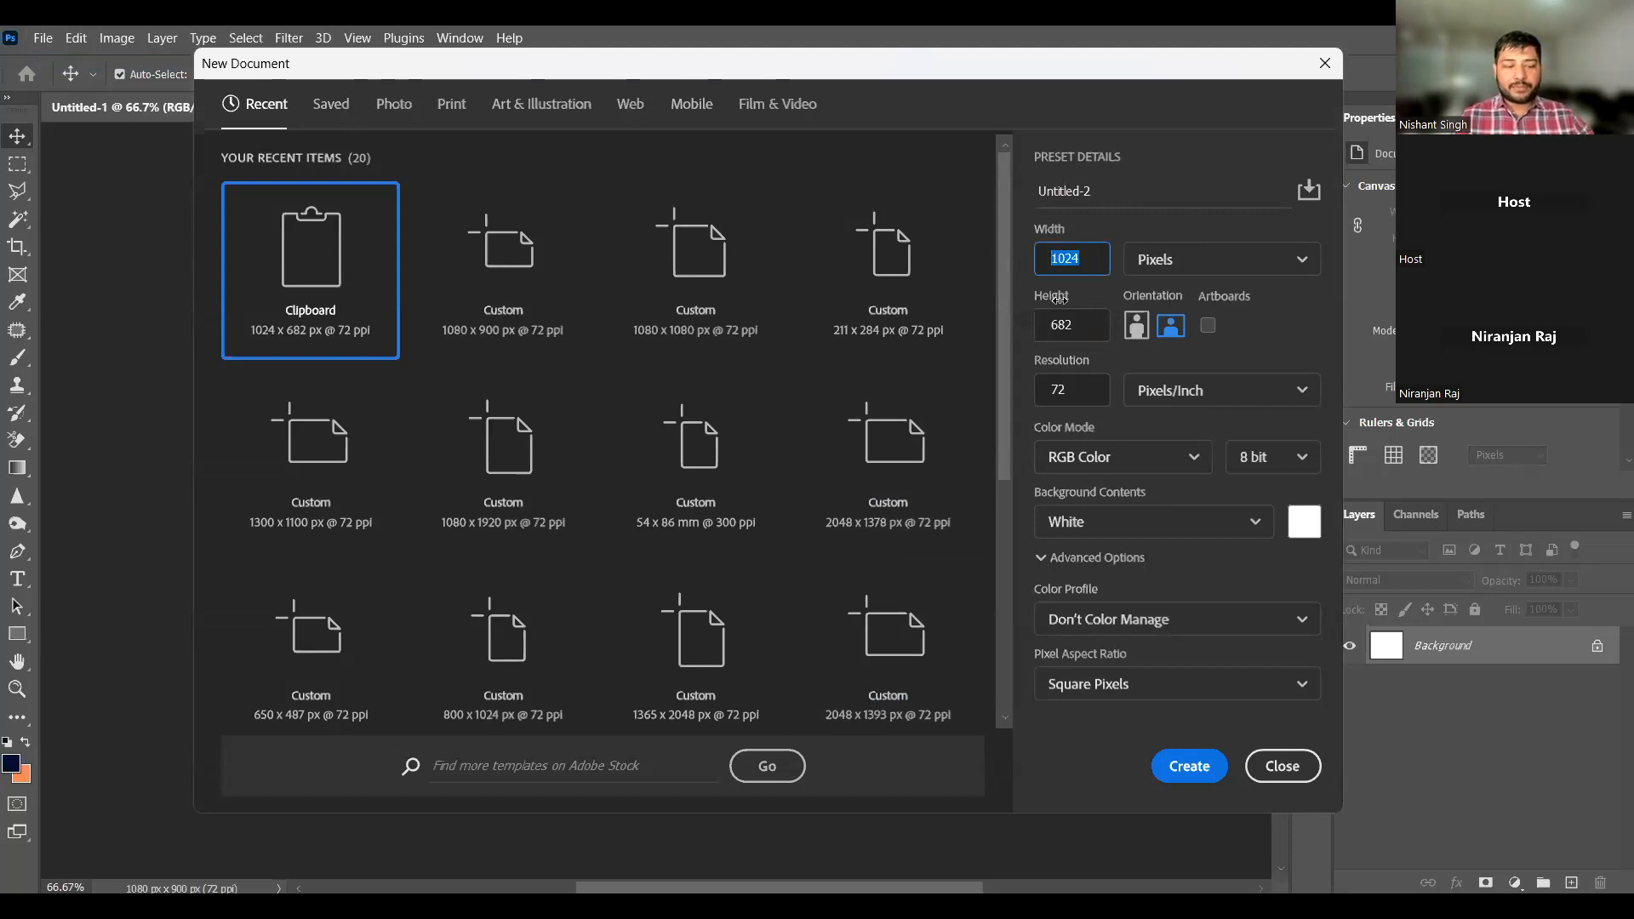
type("1080")
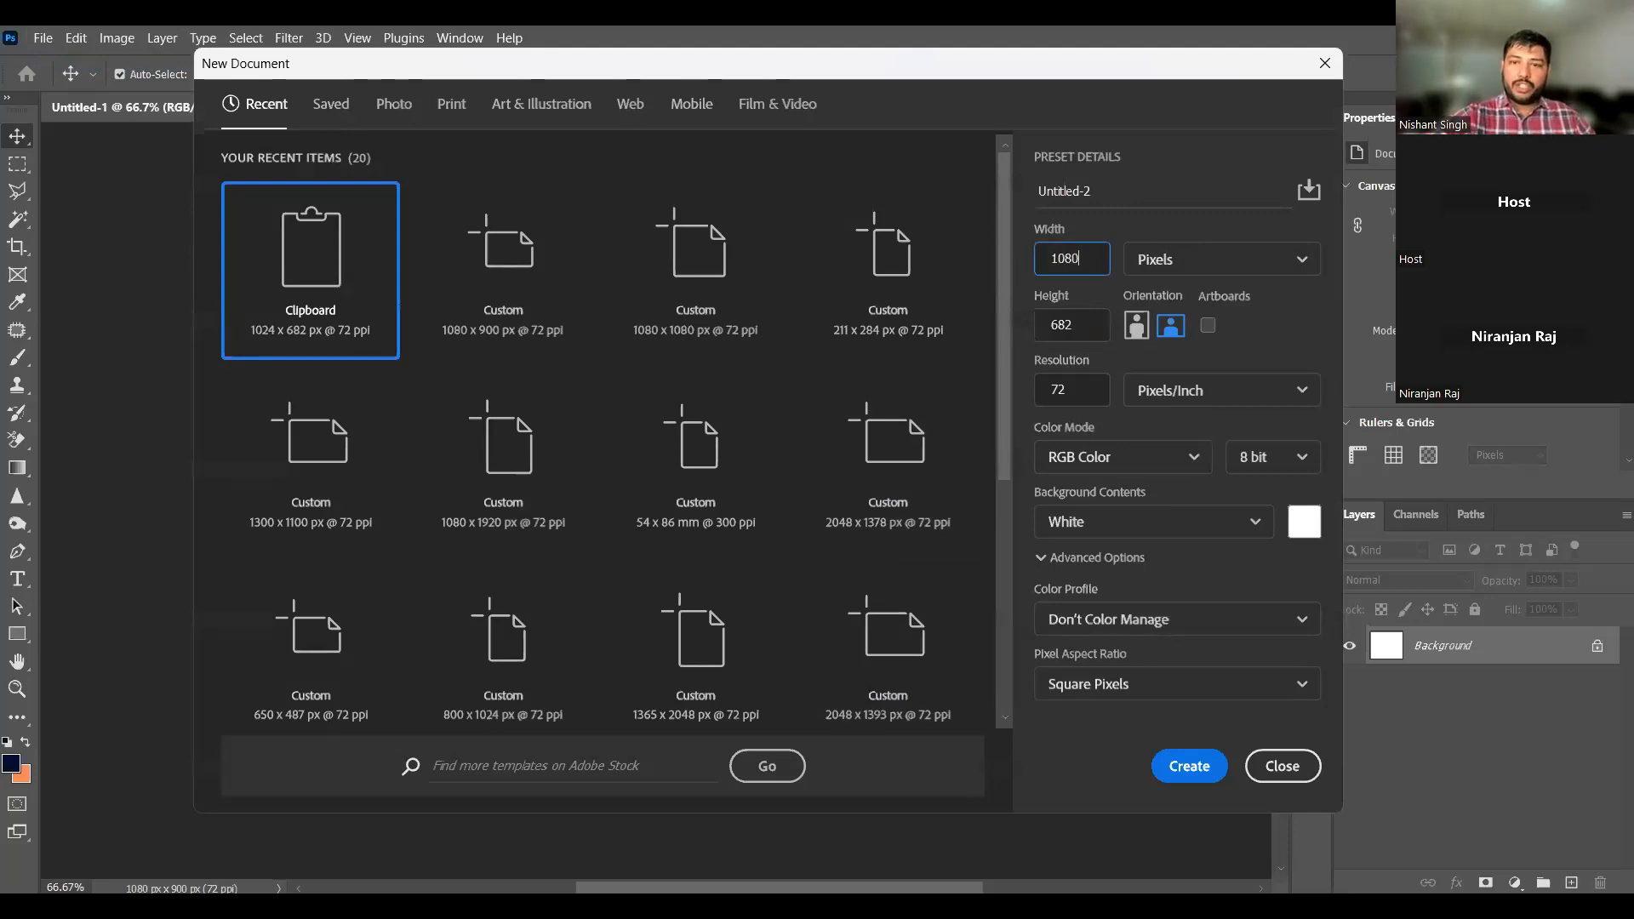
left_click(1062, 321)
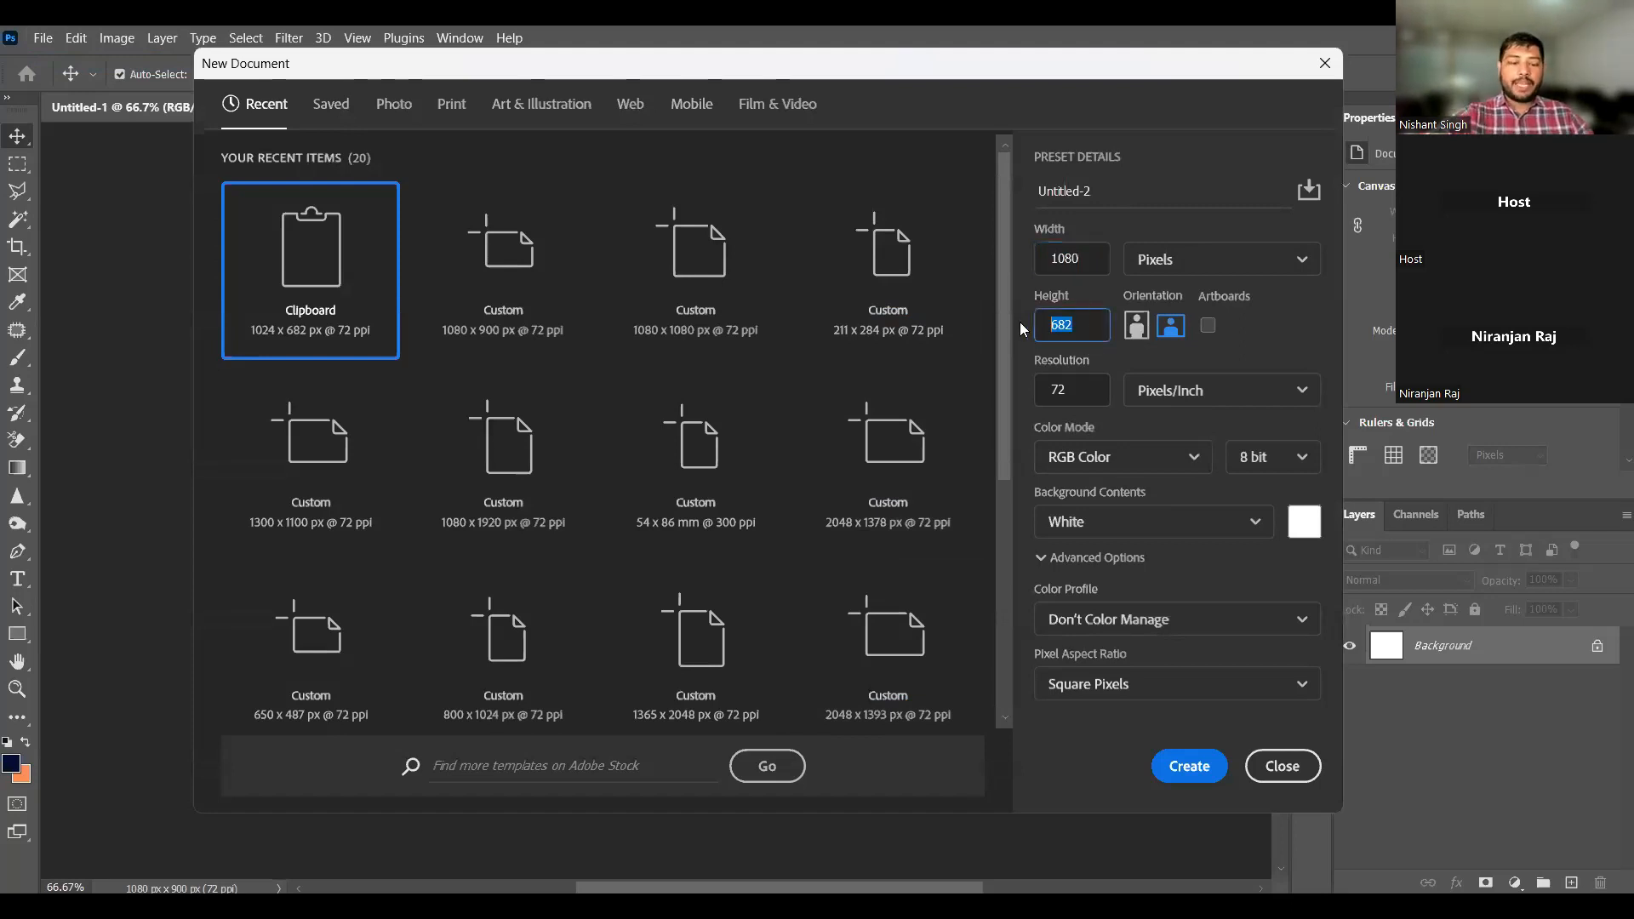
type("1080")
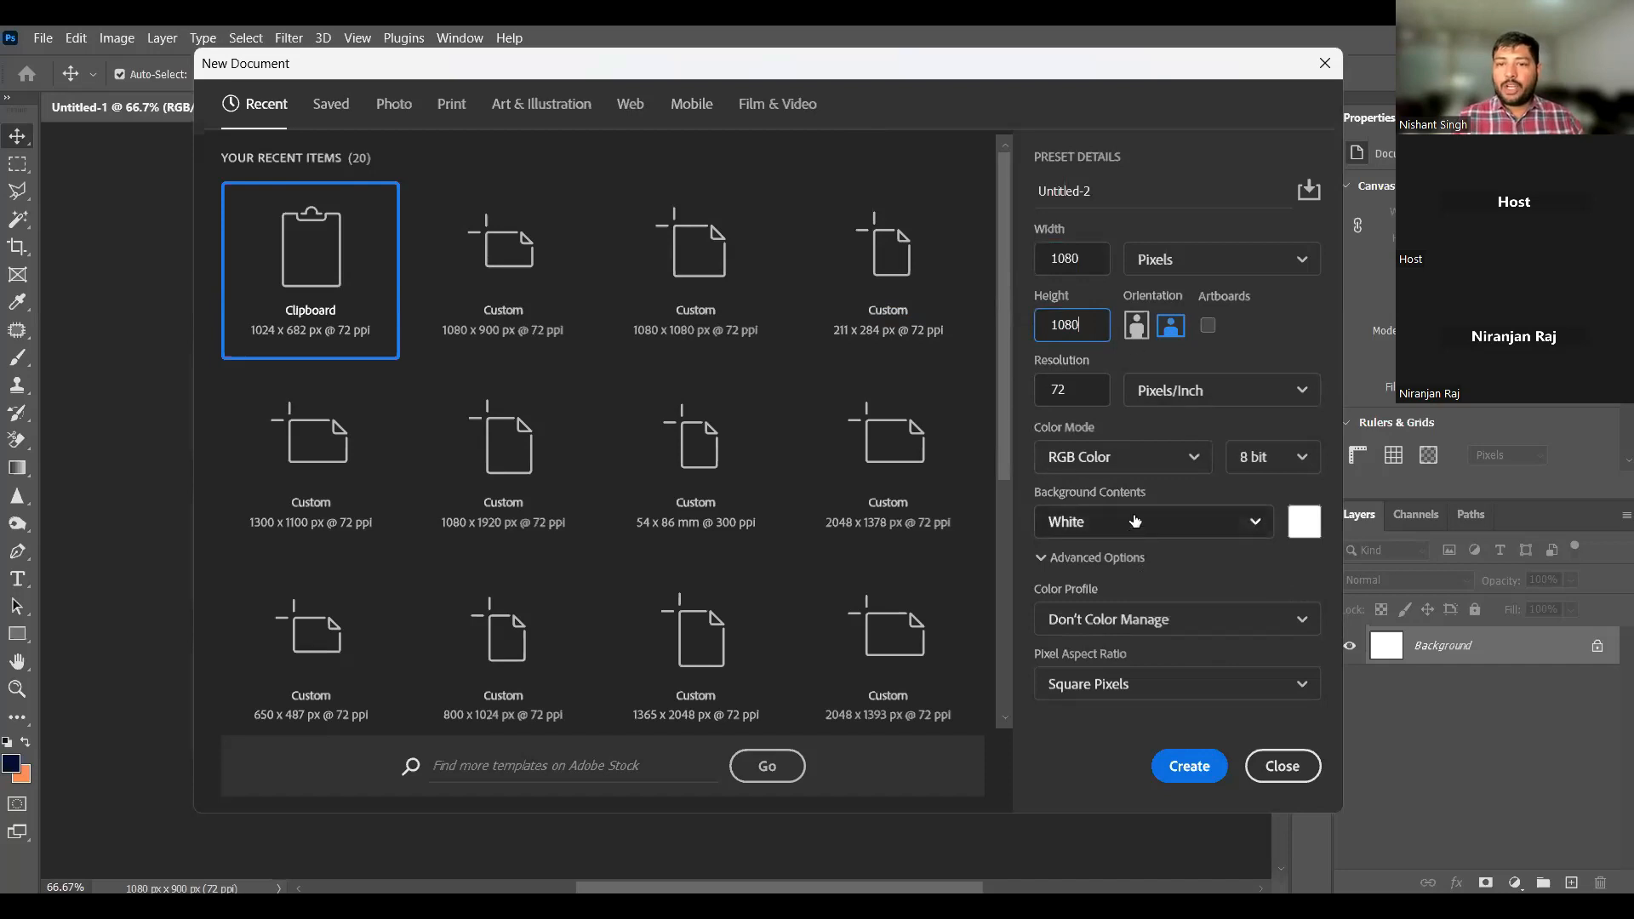
left_click(1192, 766)
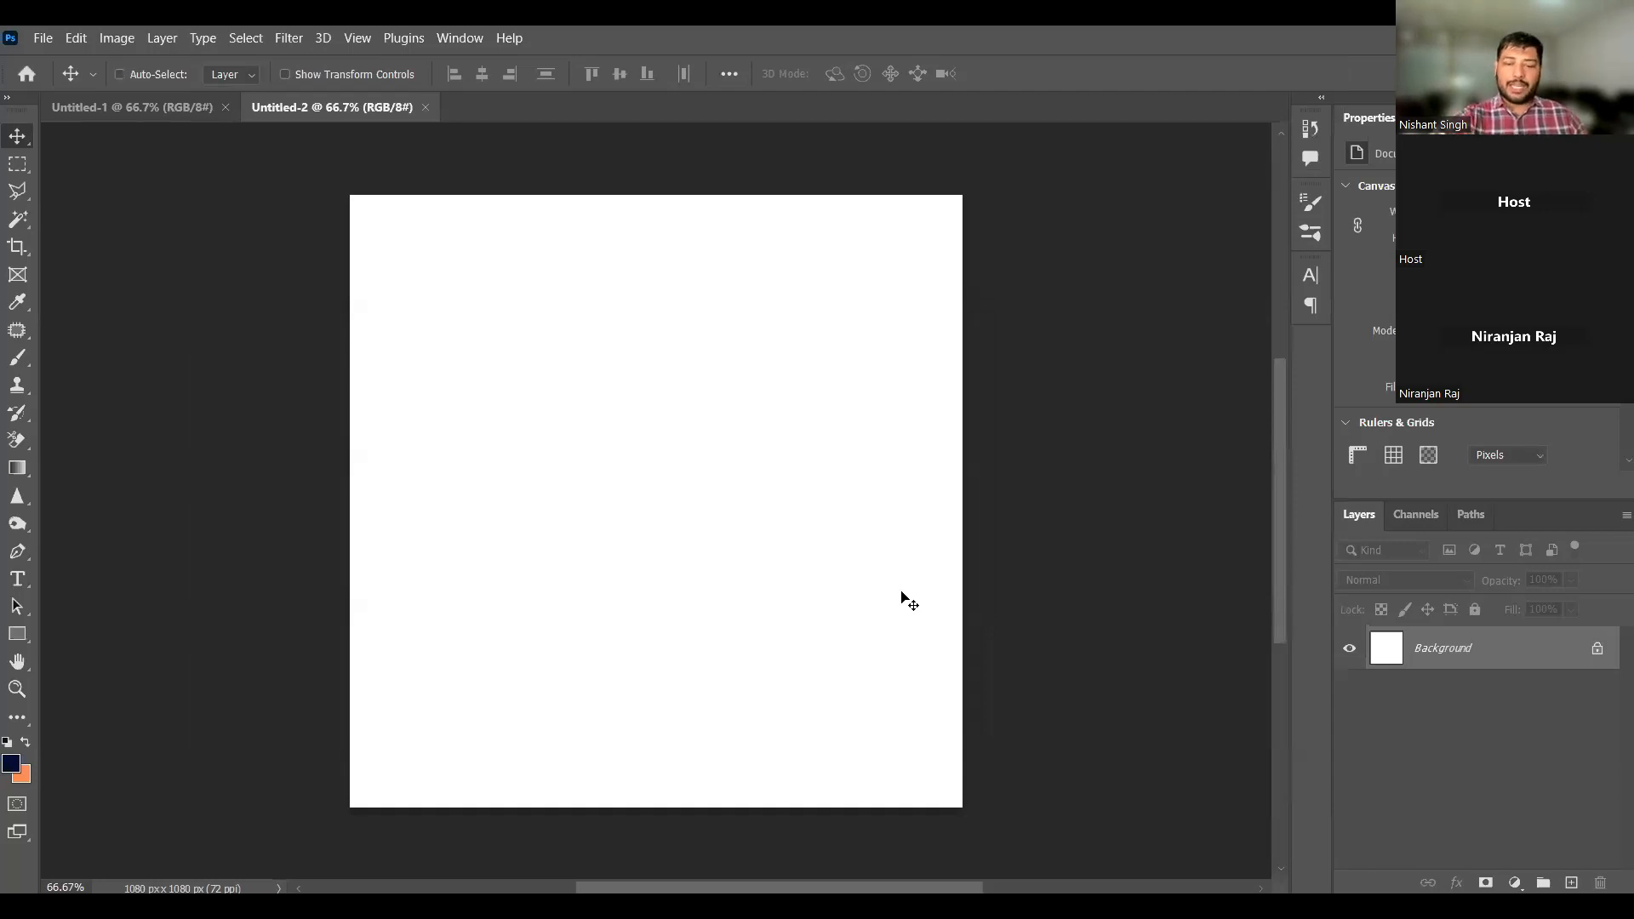
key("ctrl+0")
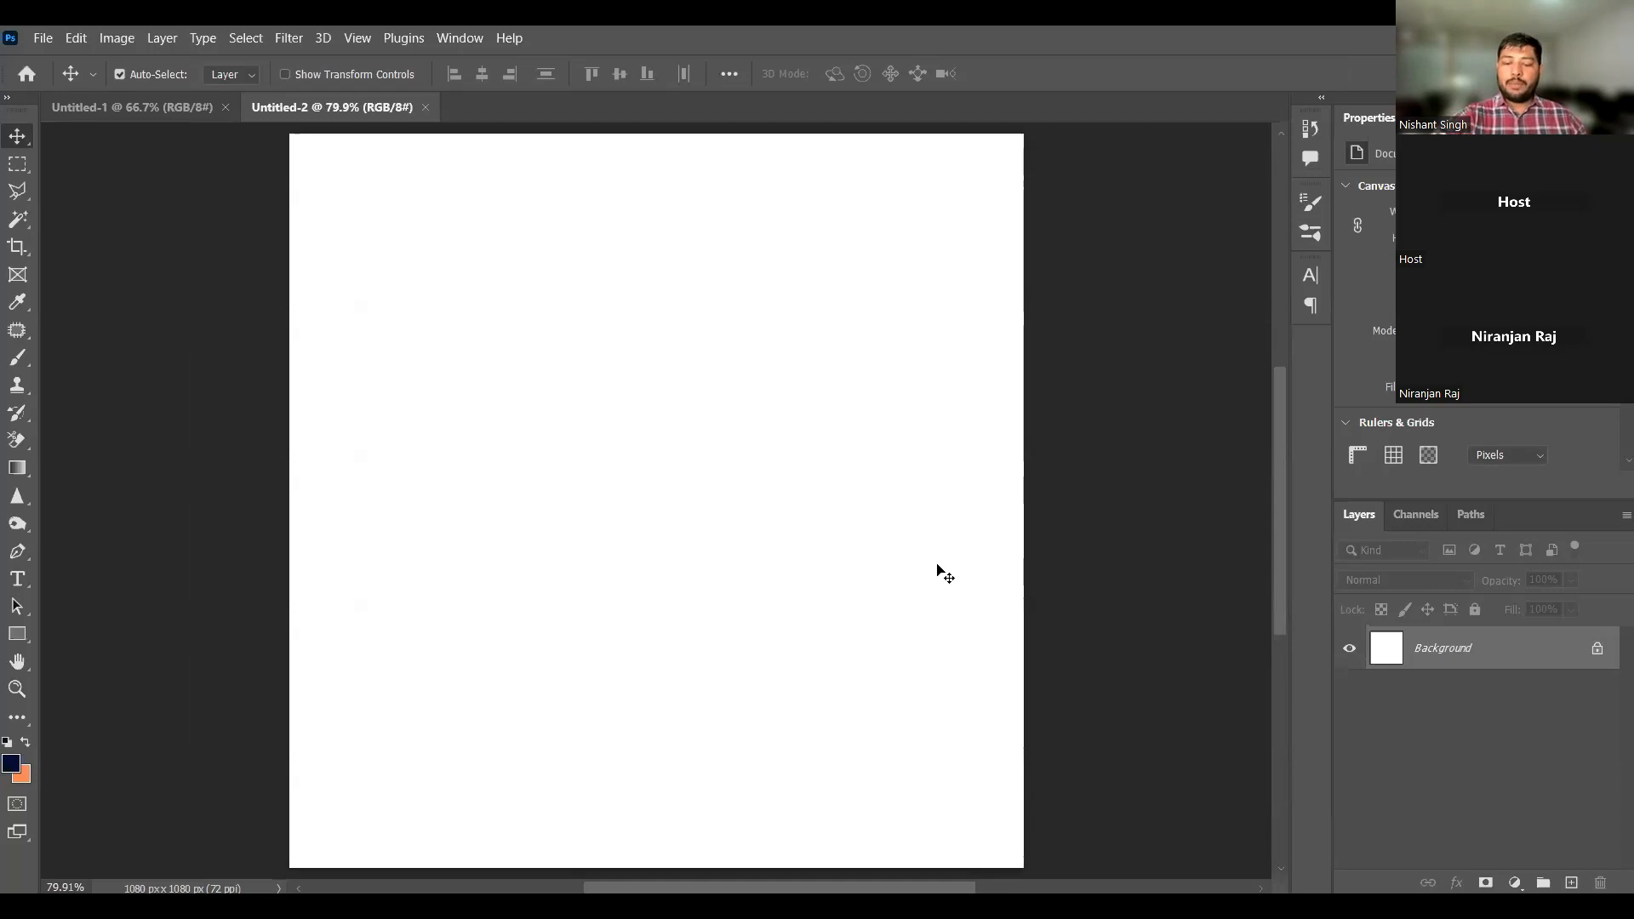
key("ctrl+minus")
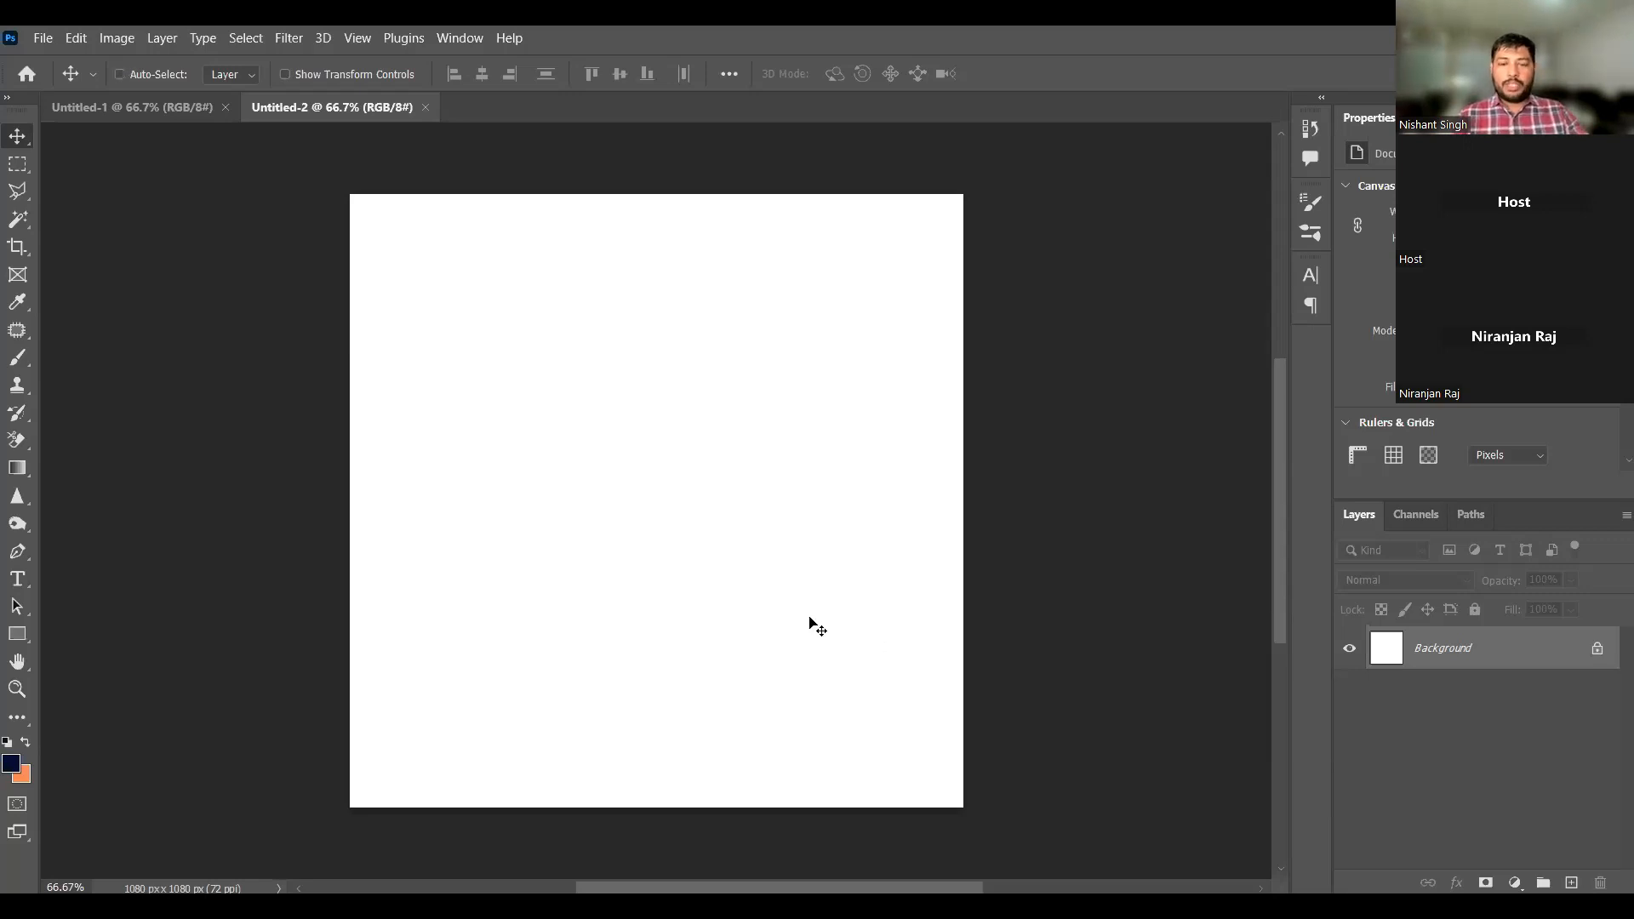
Step: Discard the pasted cricket photo and paste the blue gradient image as a new layer instead
key("ctrl+v")
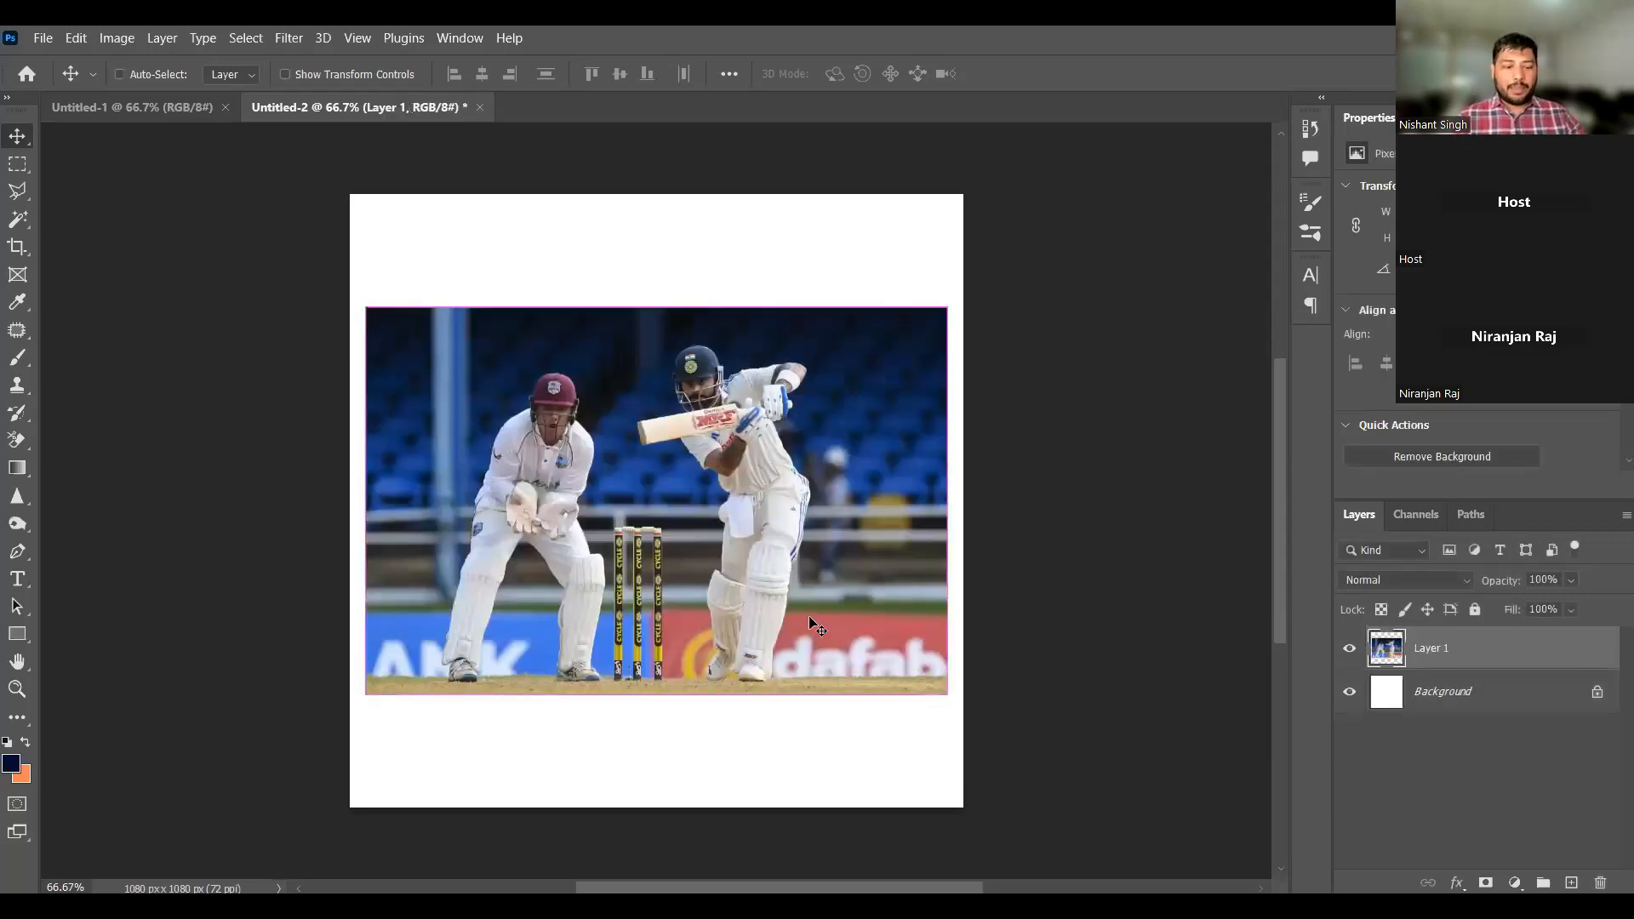
key("ctrl+z")
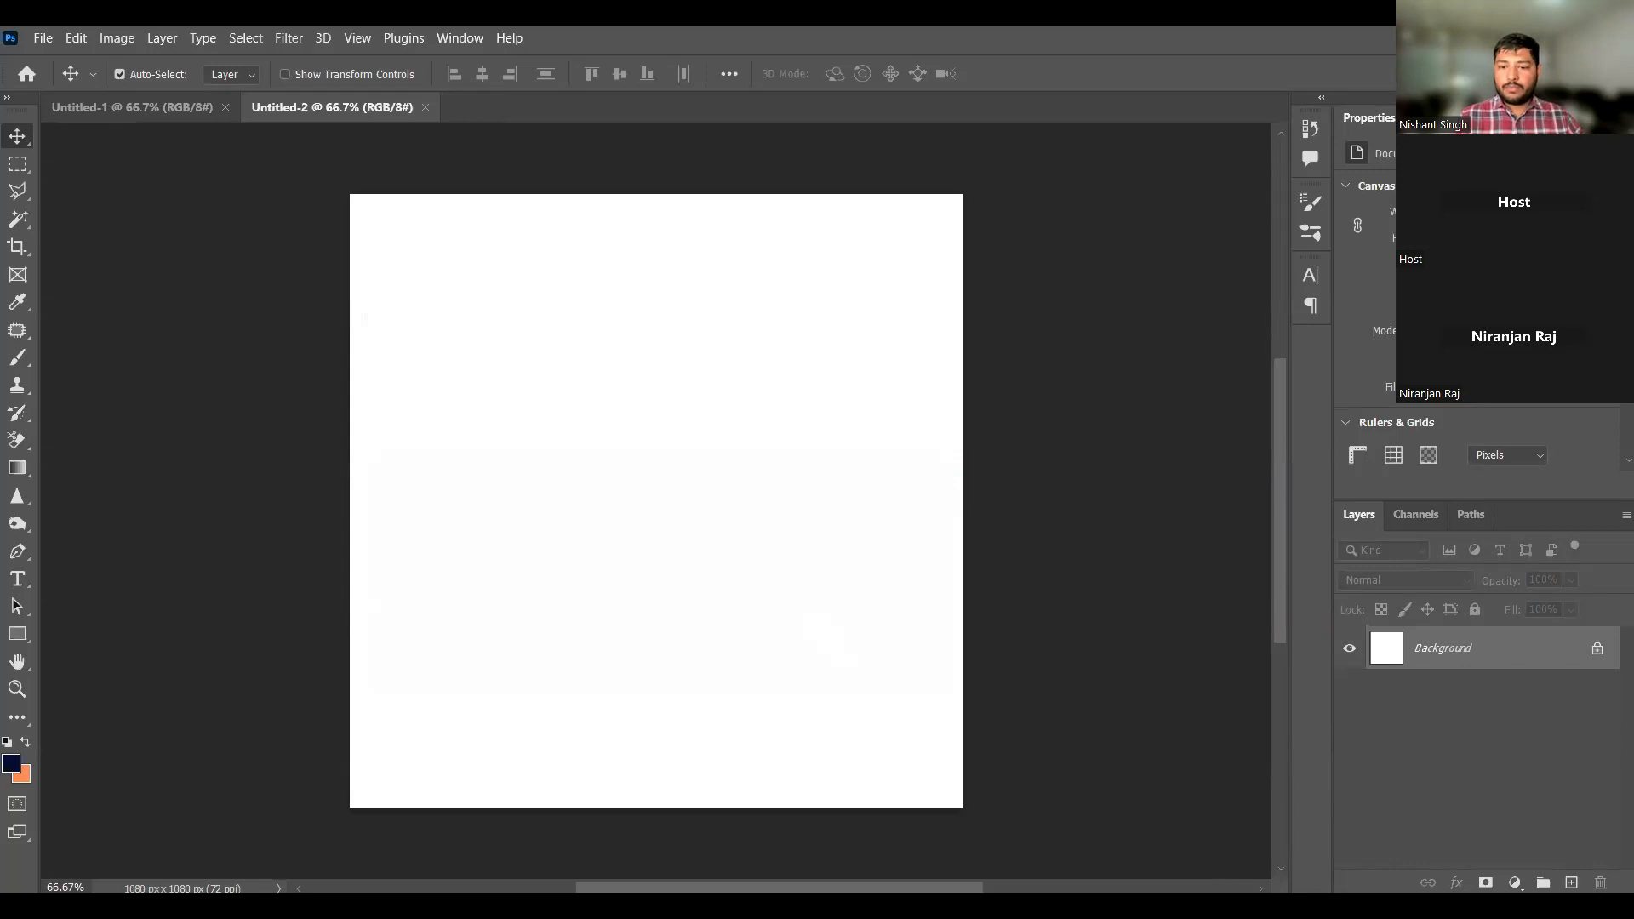
key("ctrl+v")
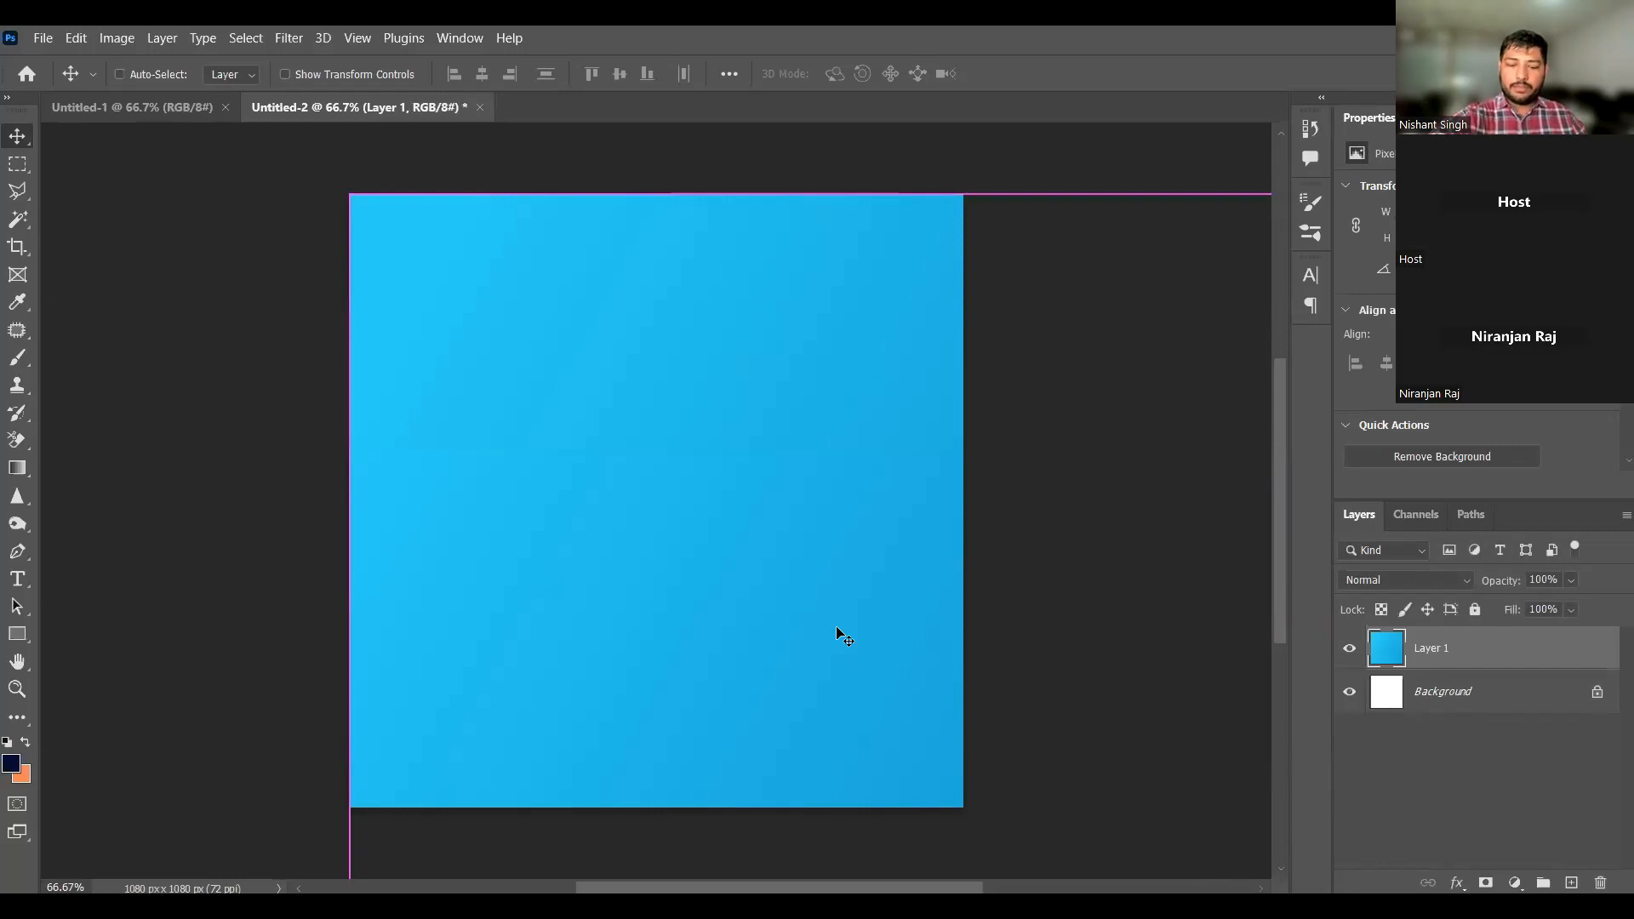
Step: Scale the blue gradient layer to about 25.31% so it covers the canvas from the upper-left corner, and deselect the layer
key("ctrl+t")
key("ctrl+0")
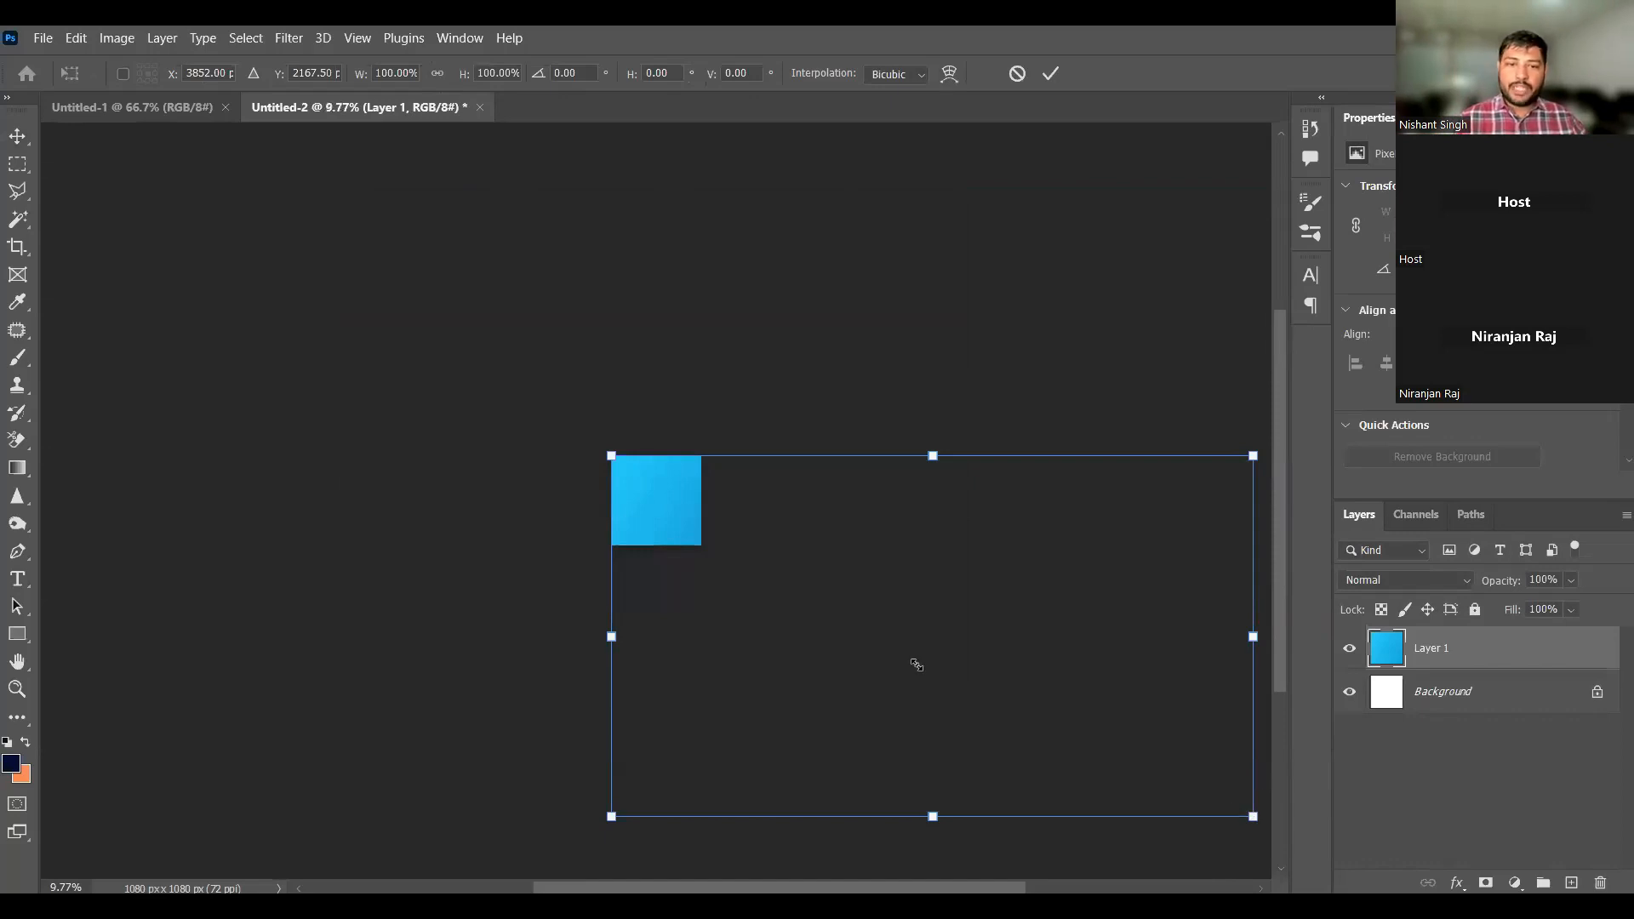
left_click_drag(743, 589, 743, 589)
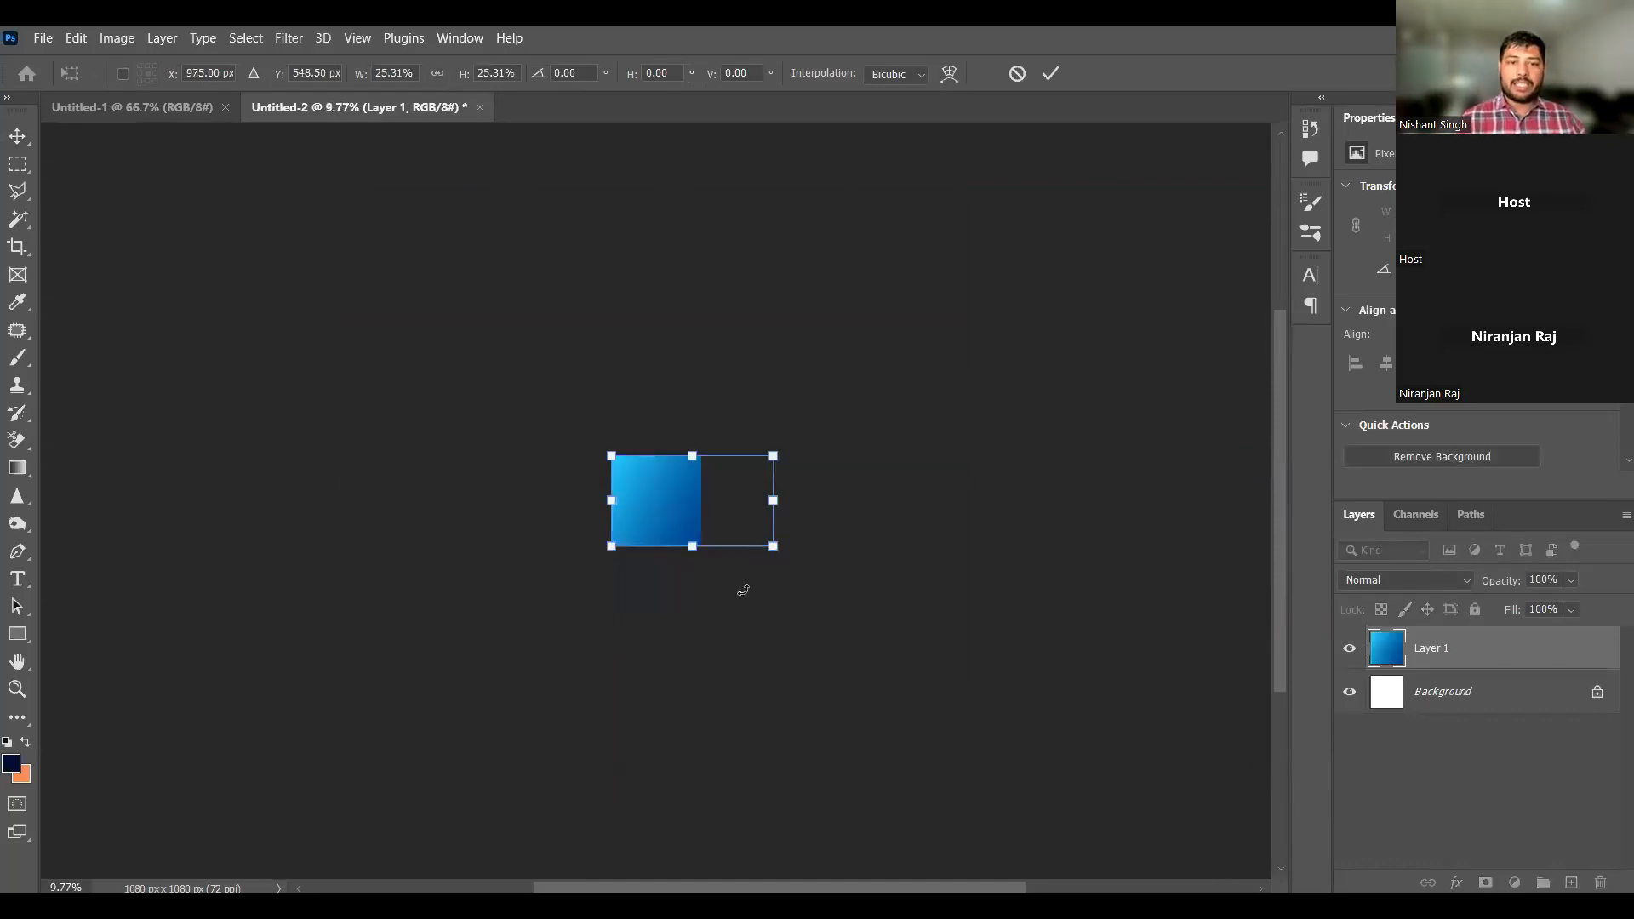
key("ctrl+0")
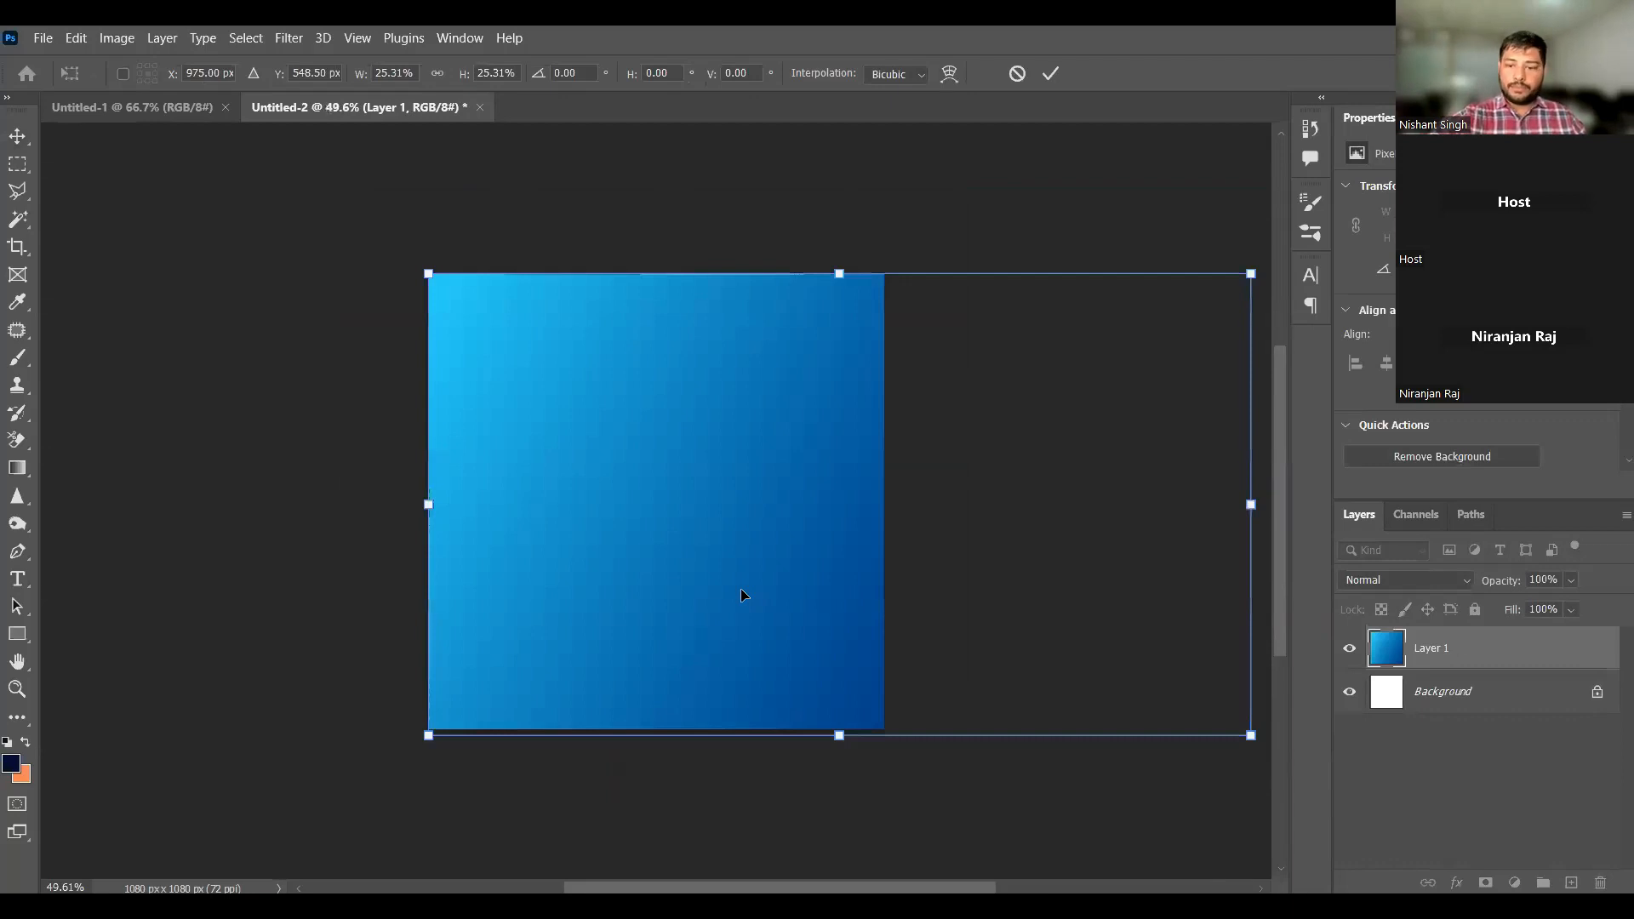
key("Return")
key("ctrl+0")
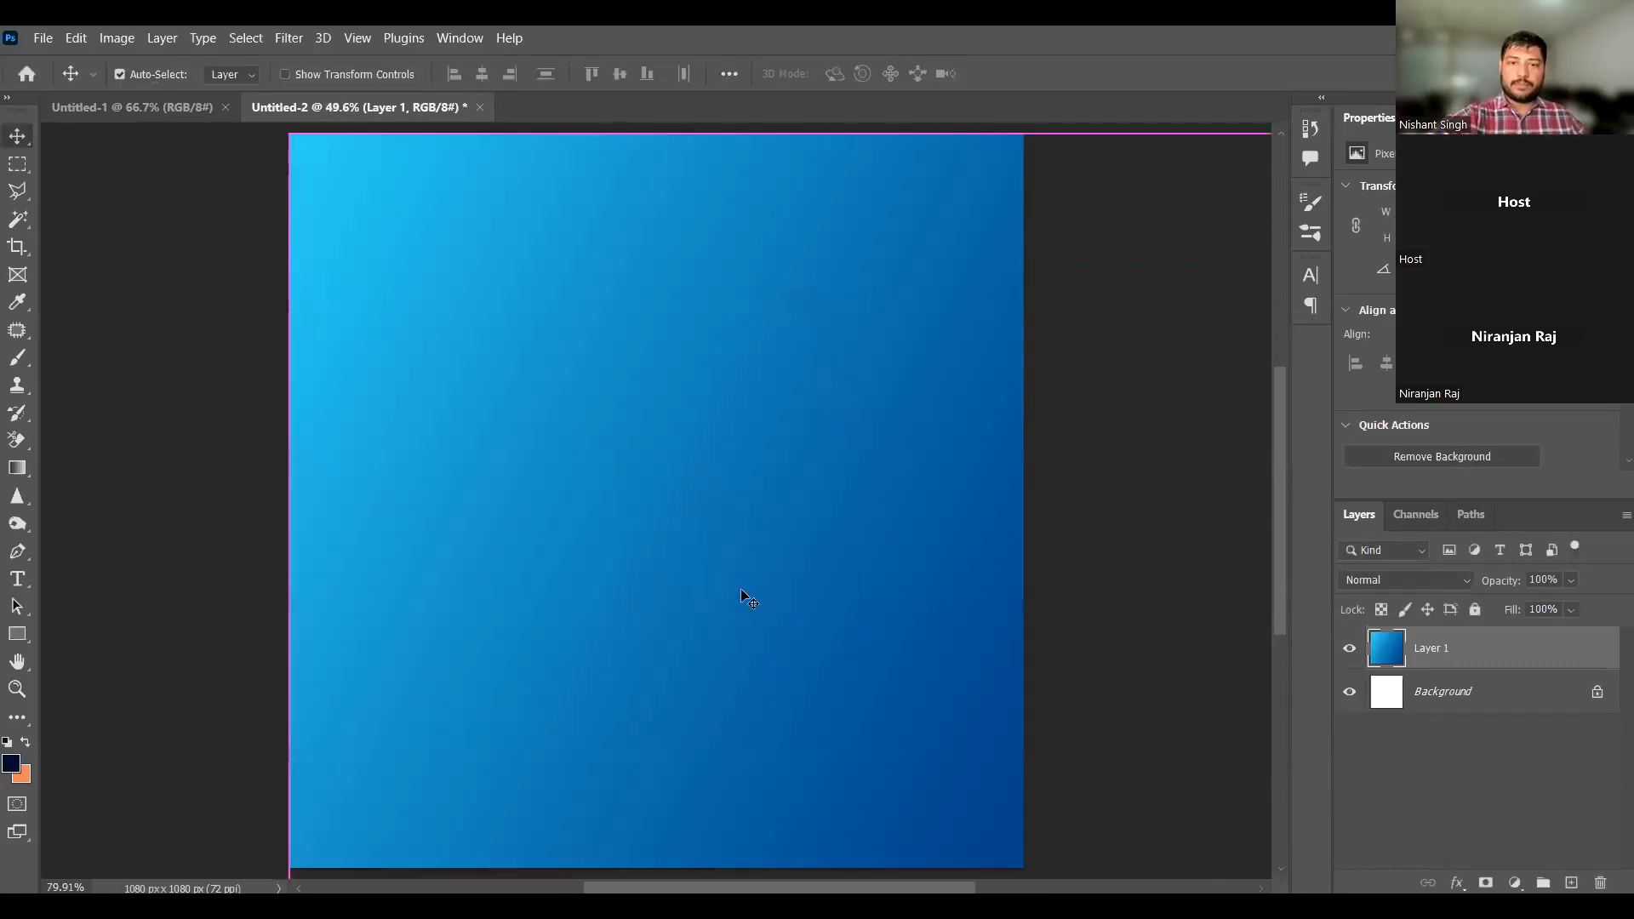
key("ctrl+minus")
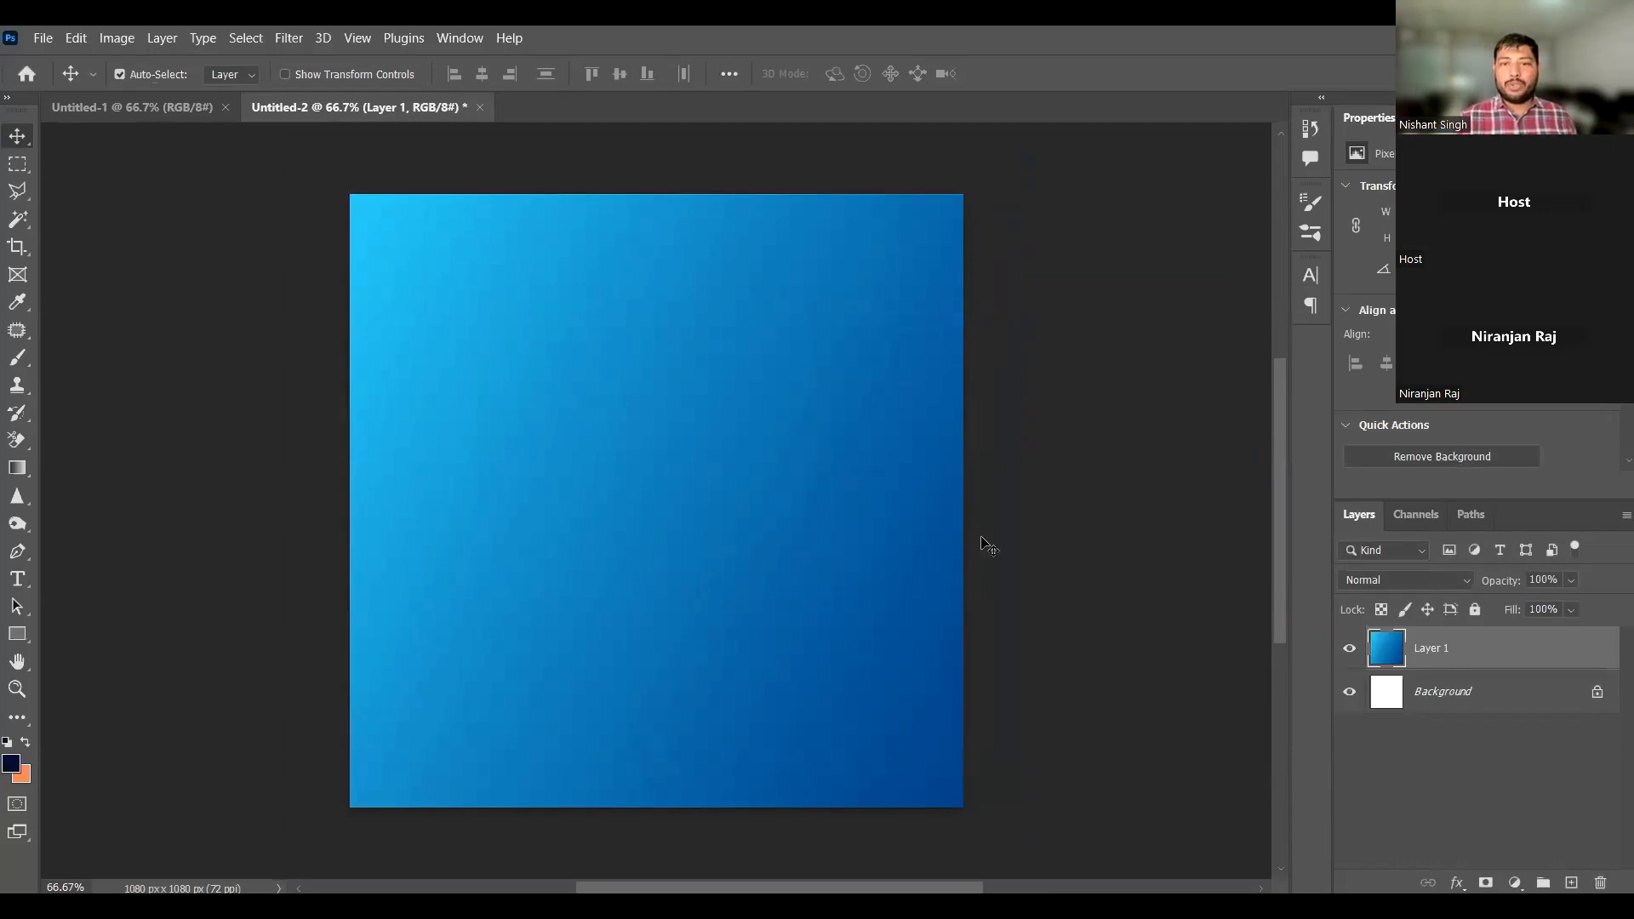
left_click(1072, 540)
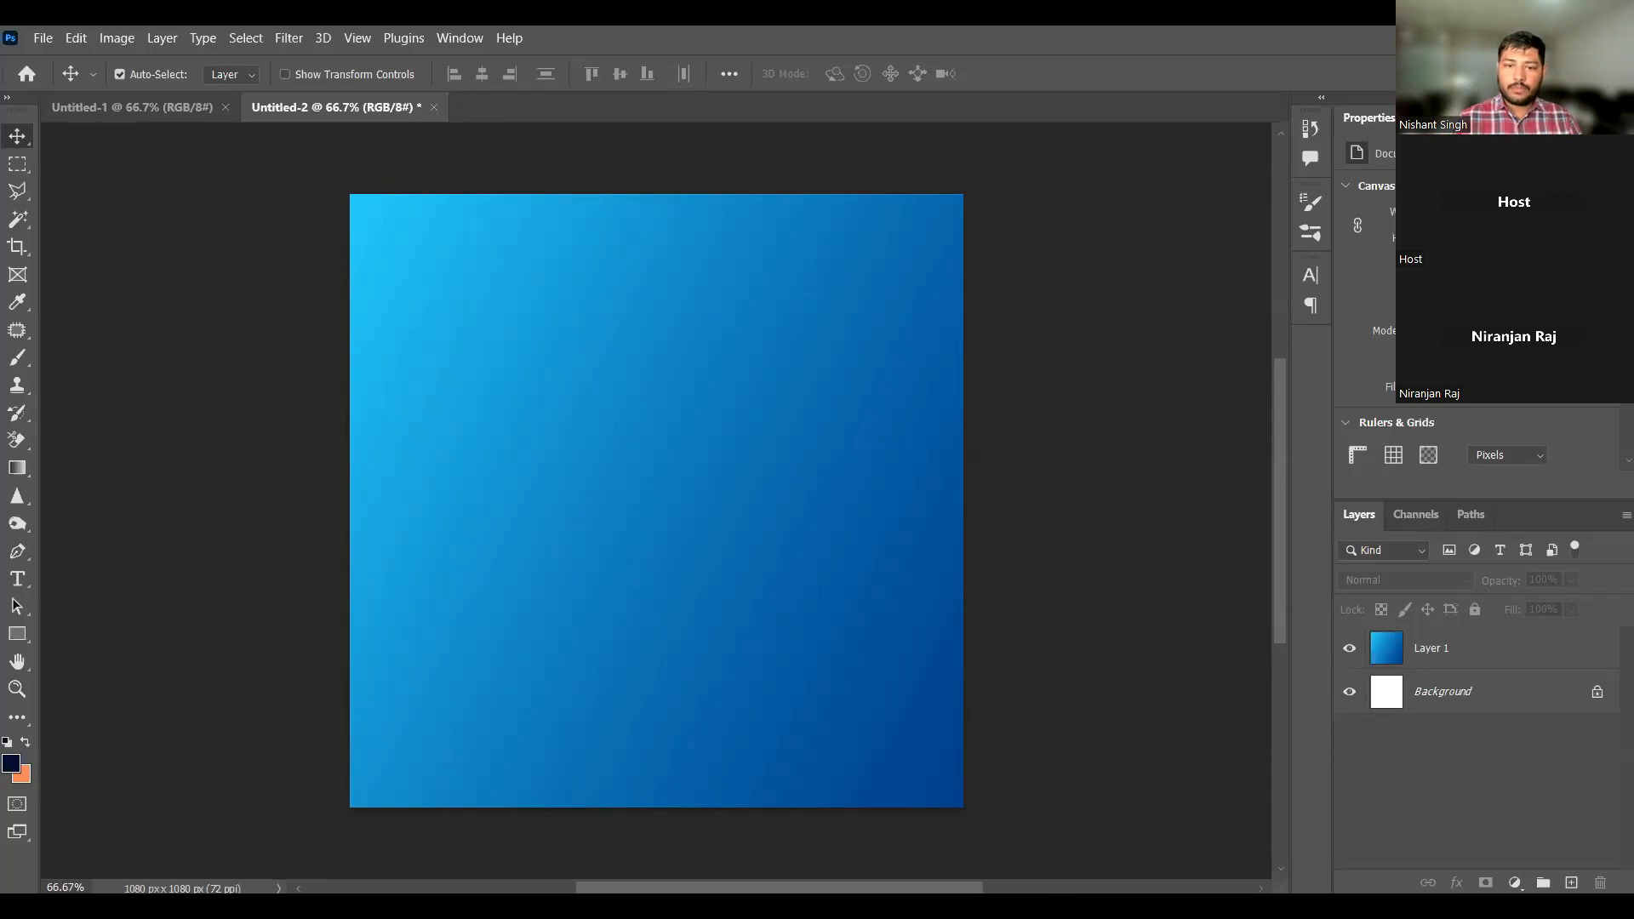
Step: Paste the COMPANY mountain logo onto the gradient and move it up toward the canvas's upper left
key("ctrl")
key("ctrl+v")
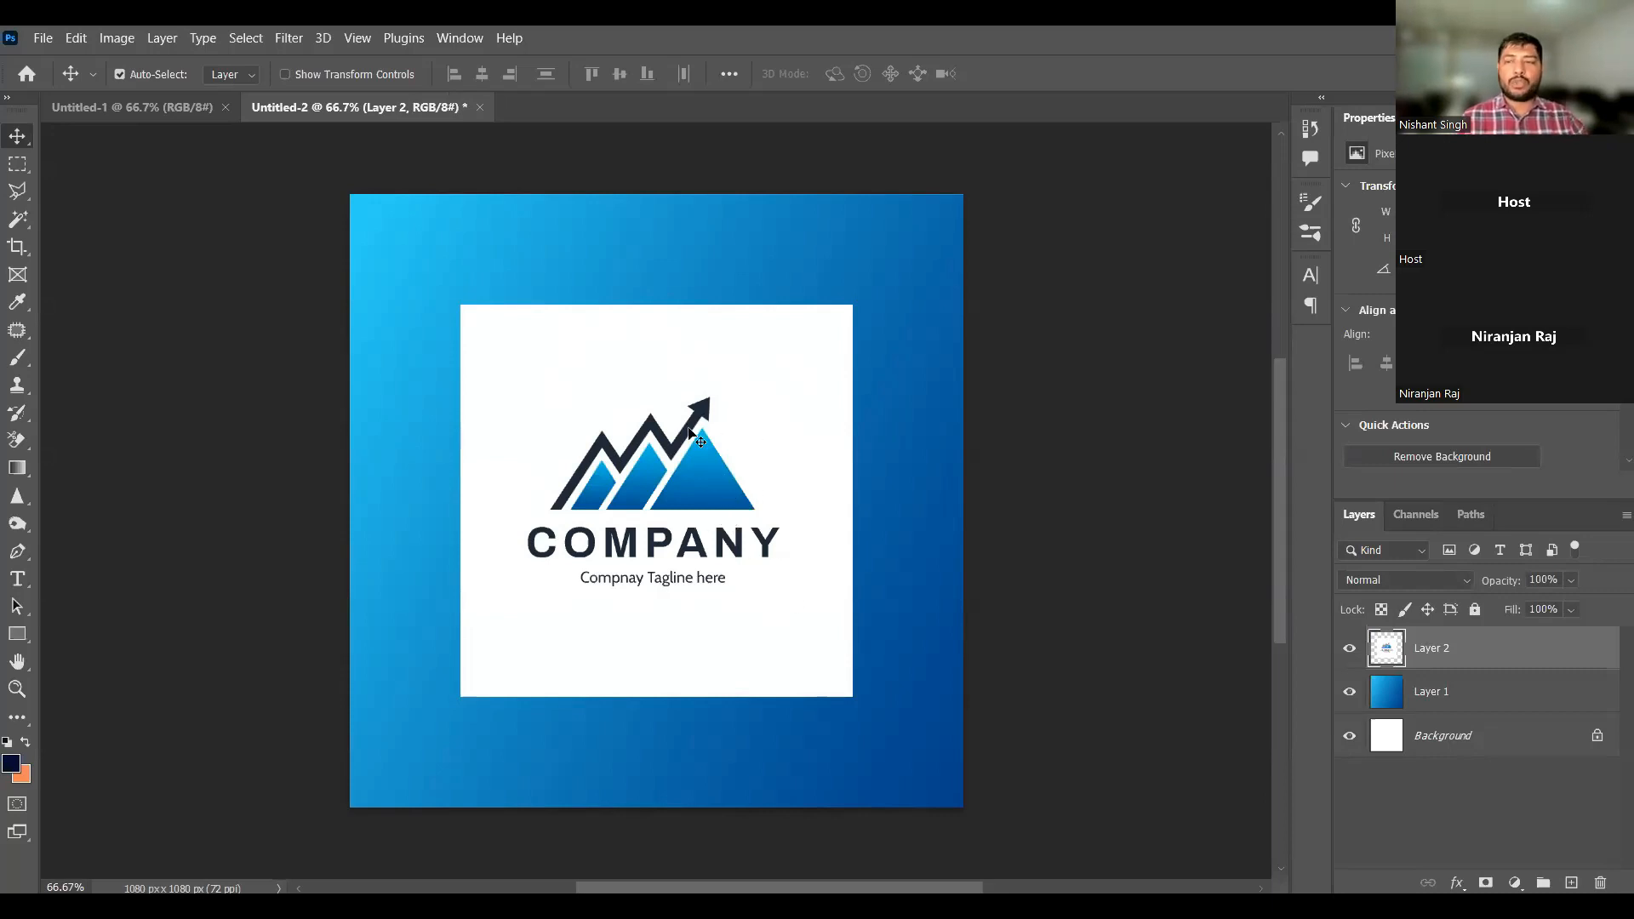
key("ctrl+z")
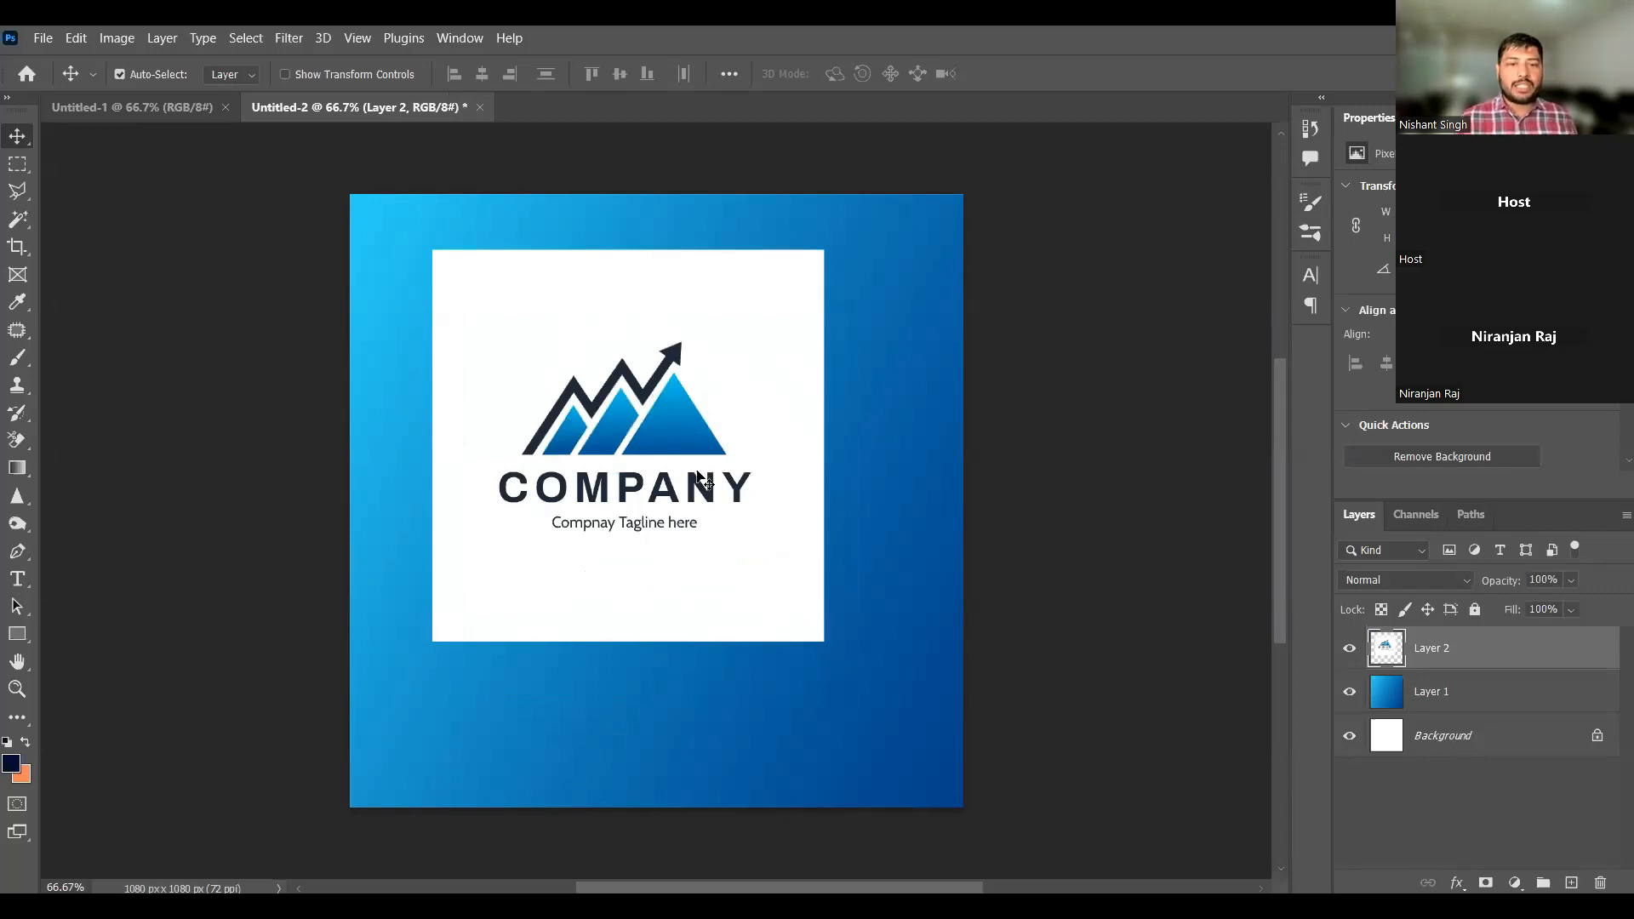
Step: Select the white background around the COMPANY logo with the Magic Wand Tool, delete it, and clear the selection
left_click(18, 220)
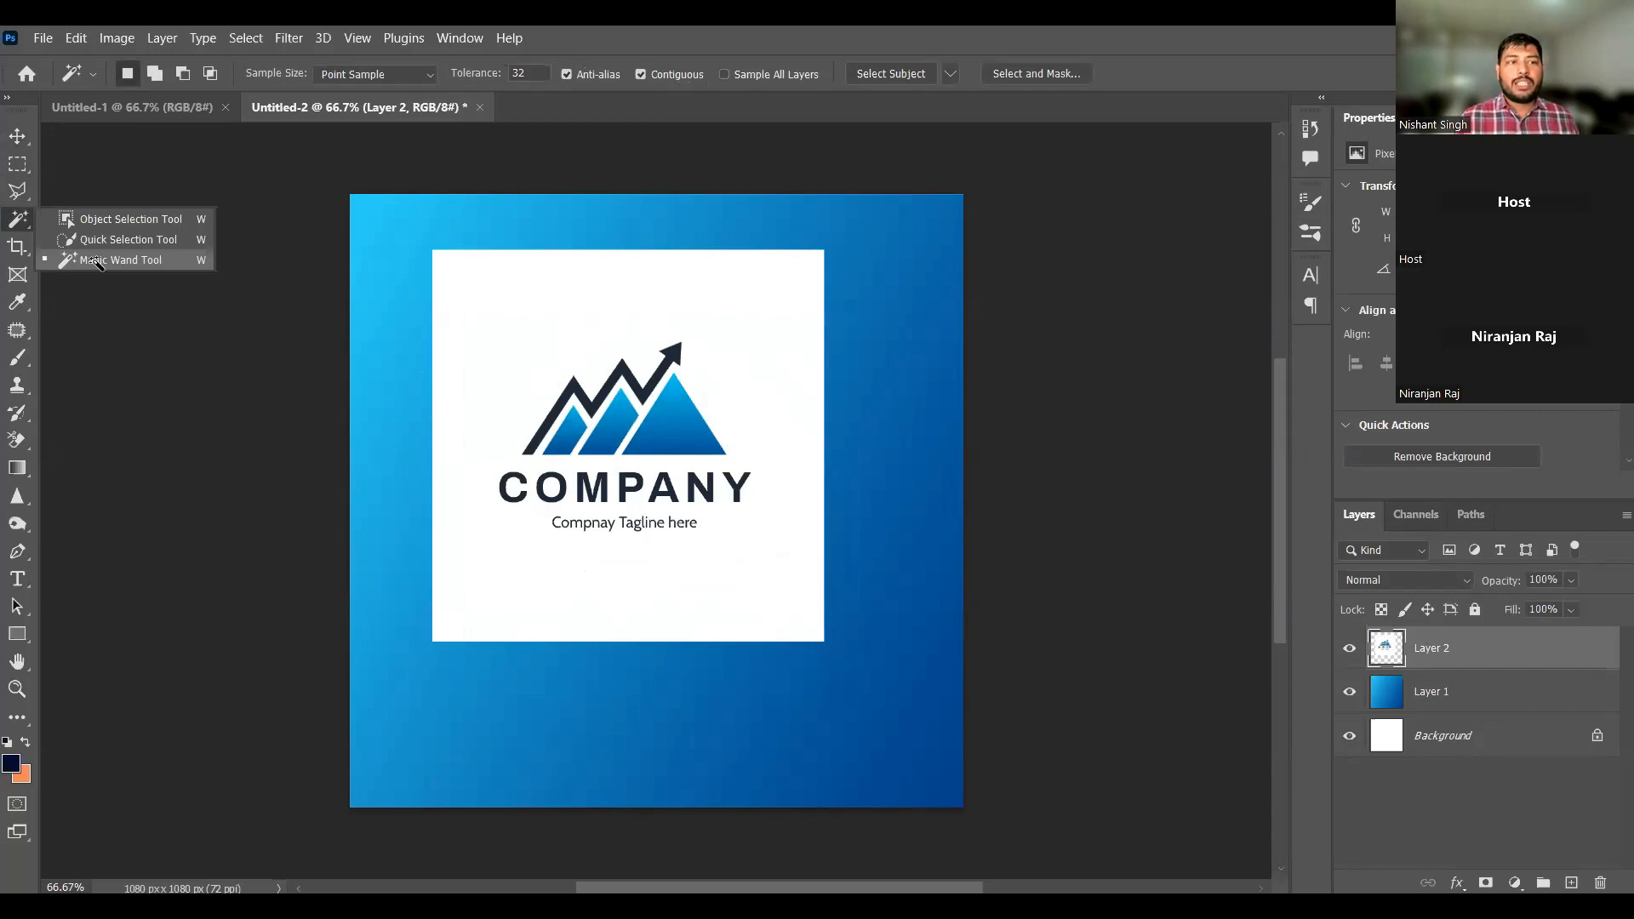
left_click(97, 261)
left_click(537, 300)
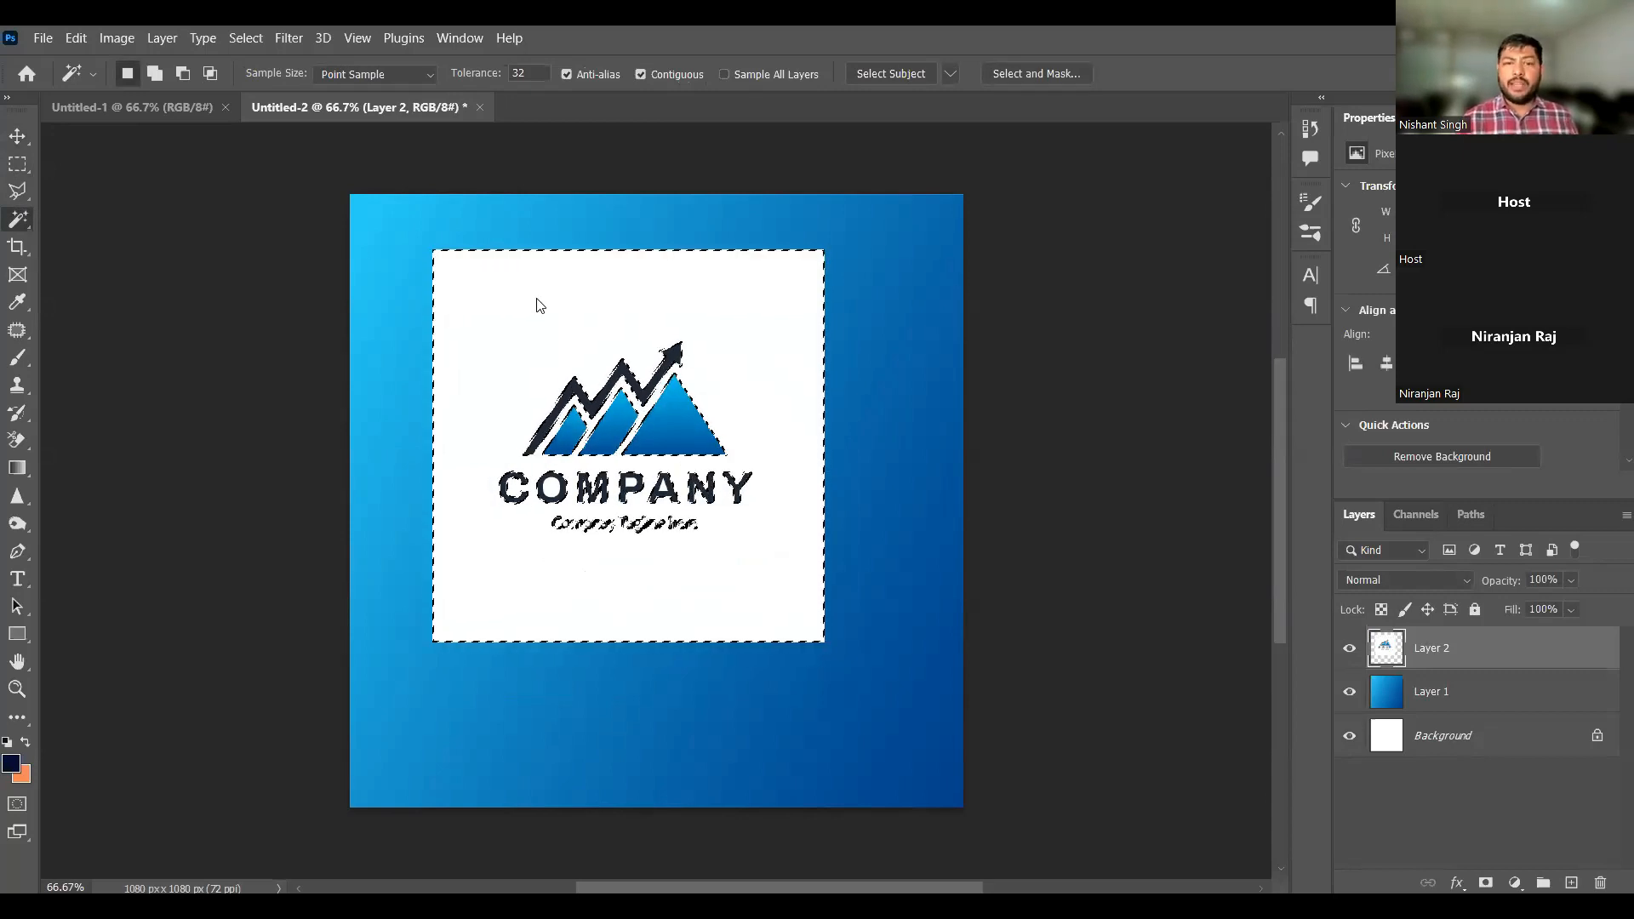
key("Delete")
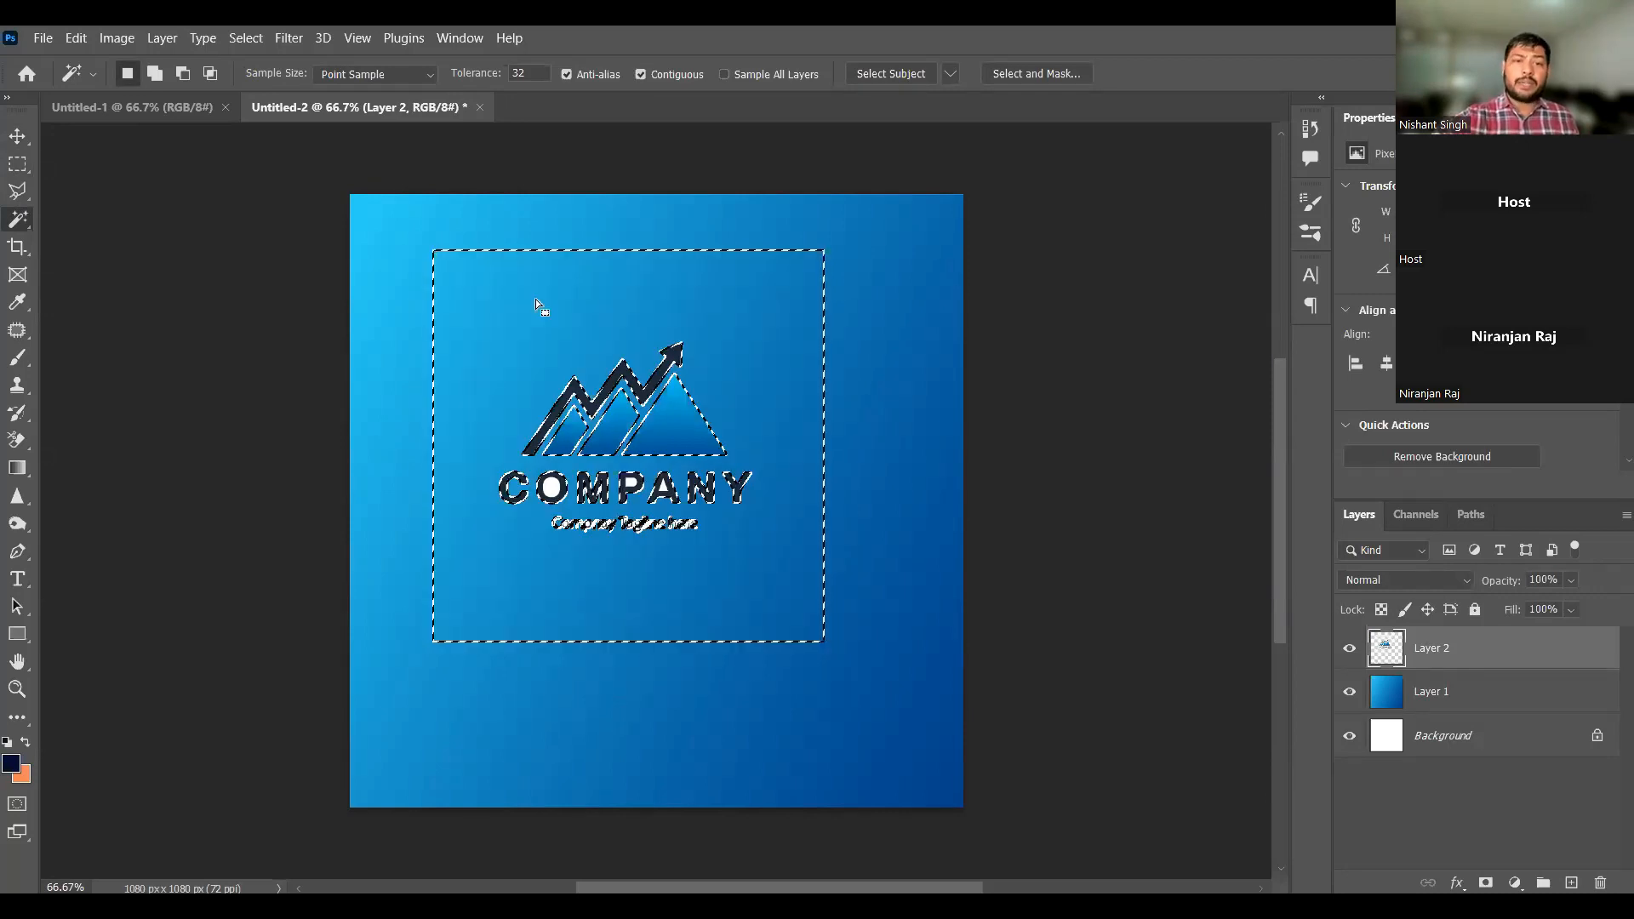
key("ctrl+d")
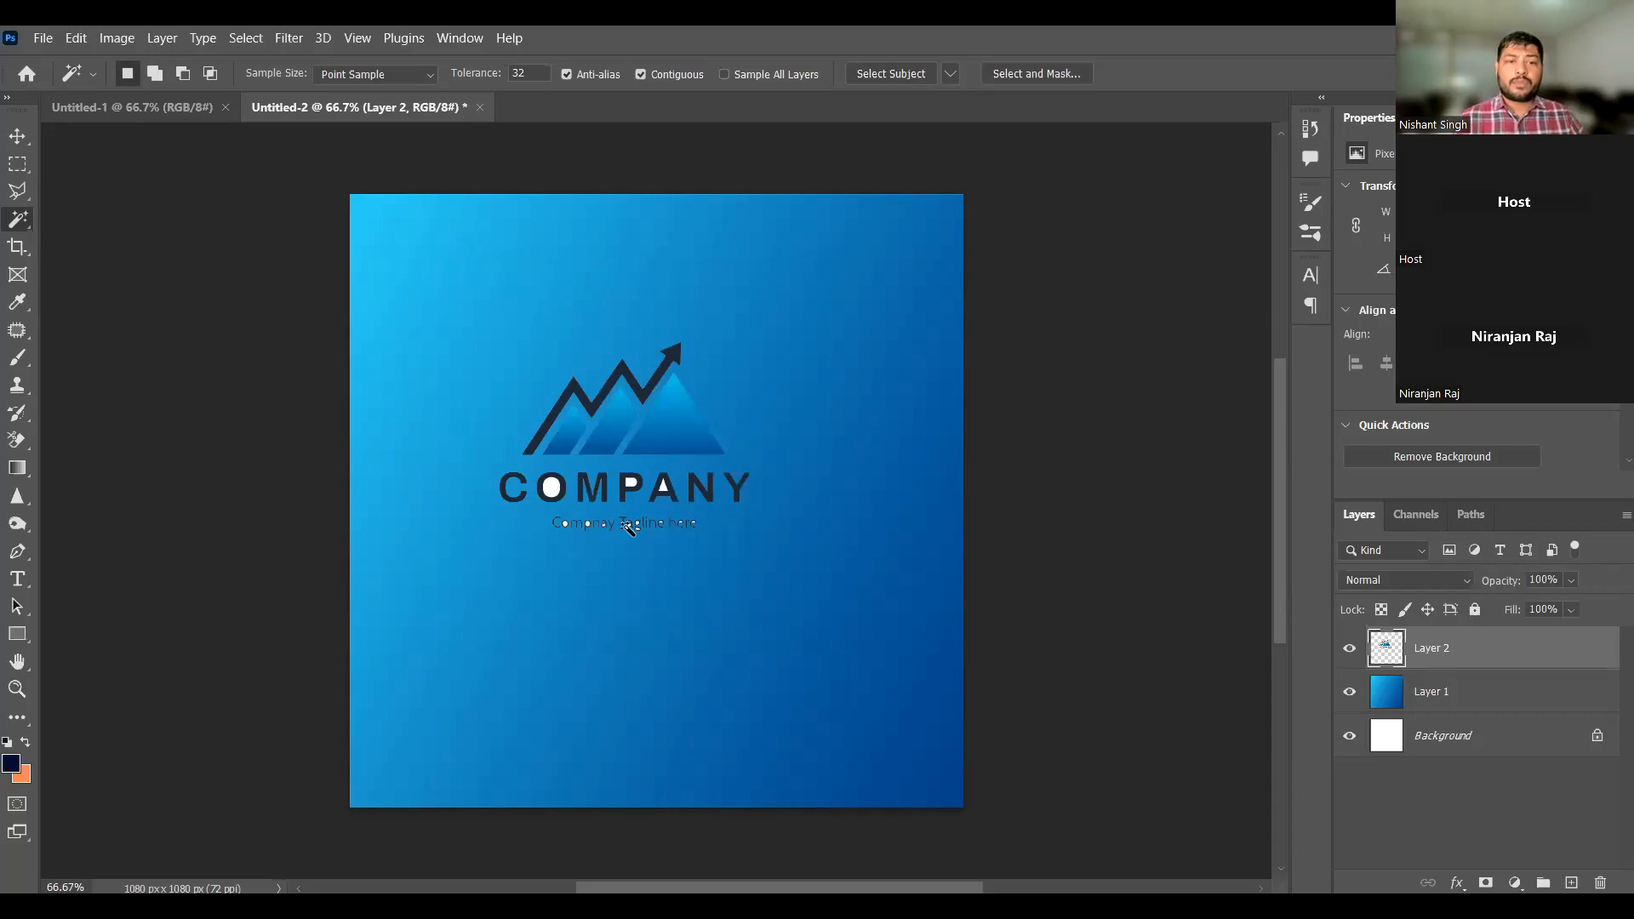
Step: Select the white areas inside the letters O, P and A of COMPANY together, delete them, and clear the selection
scroll(598, 487, "up", 5)
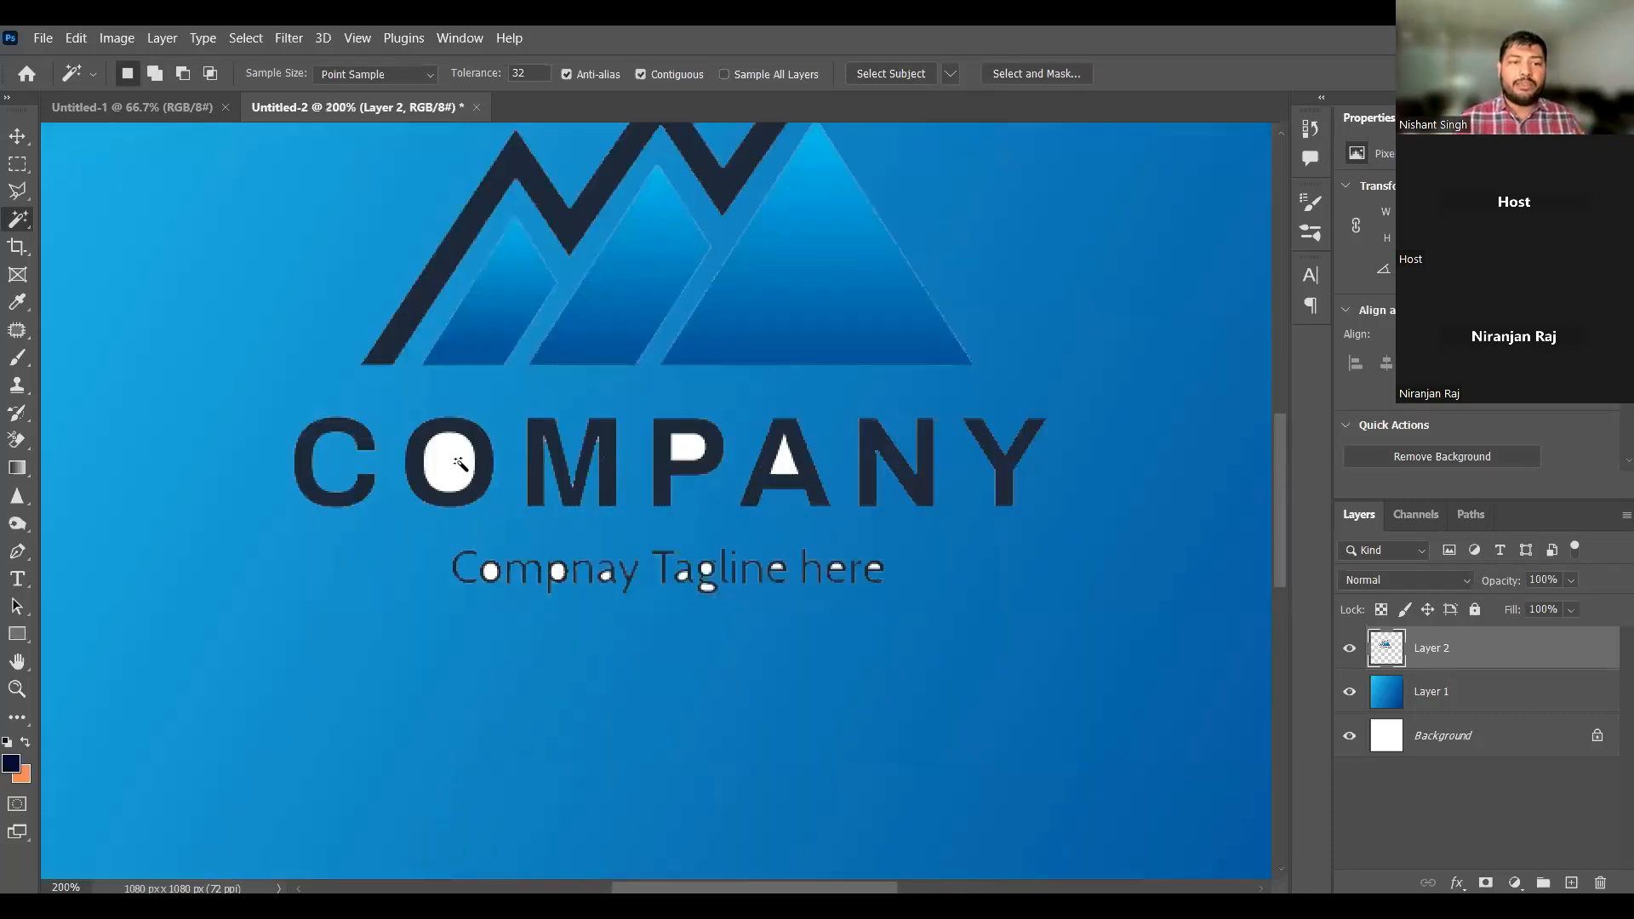
left_click(460, 464)
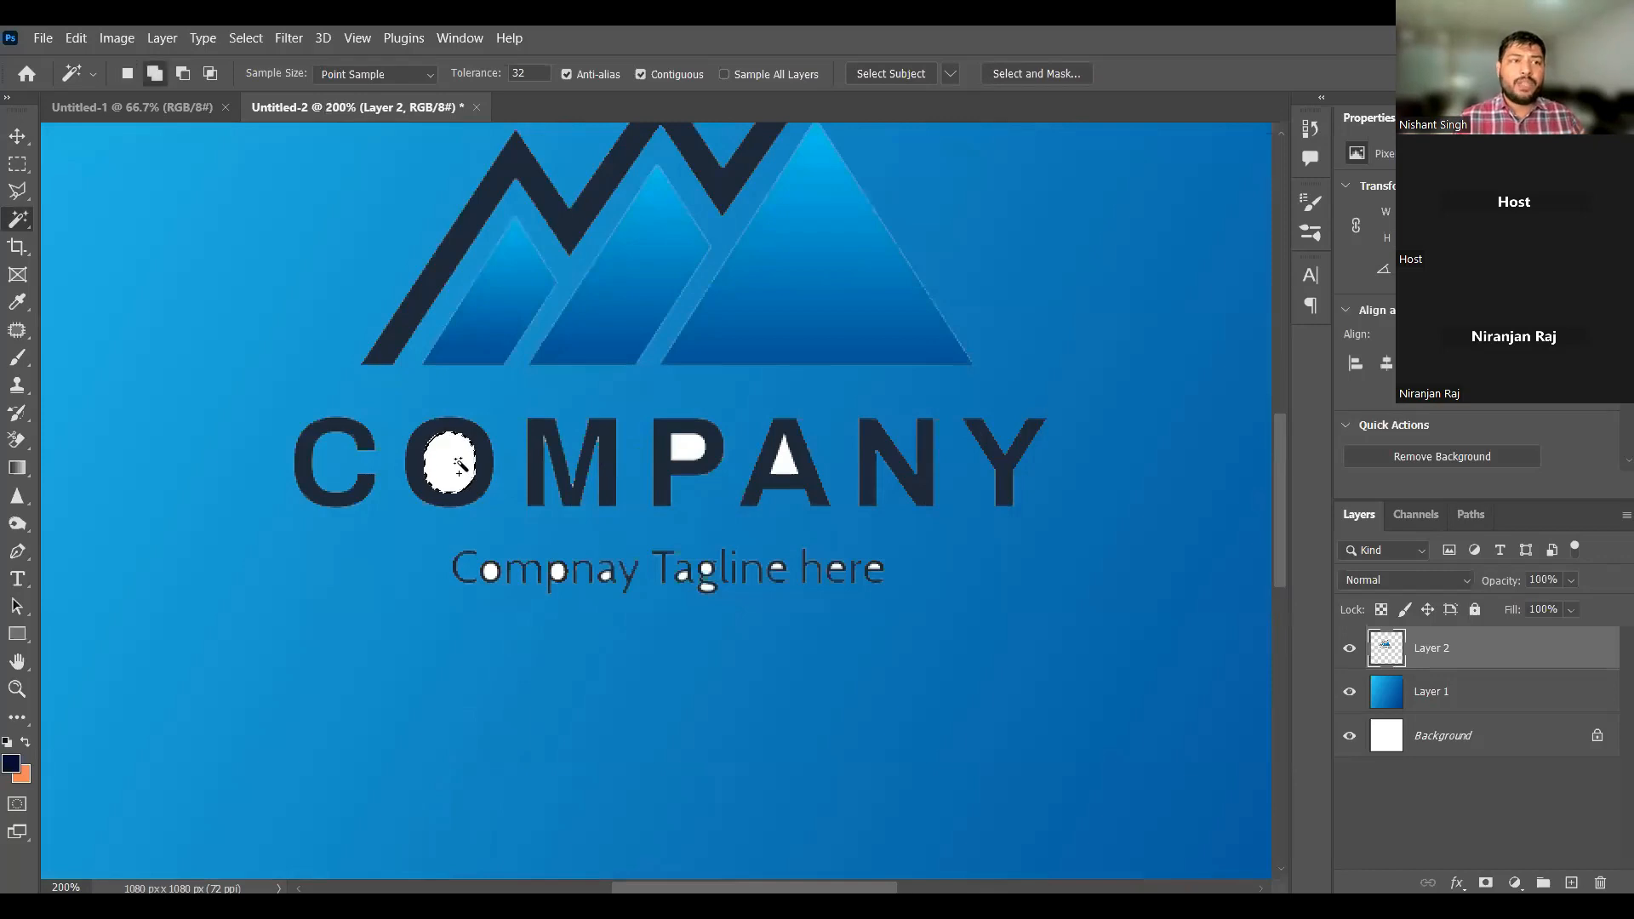
left_click(686, 444)
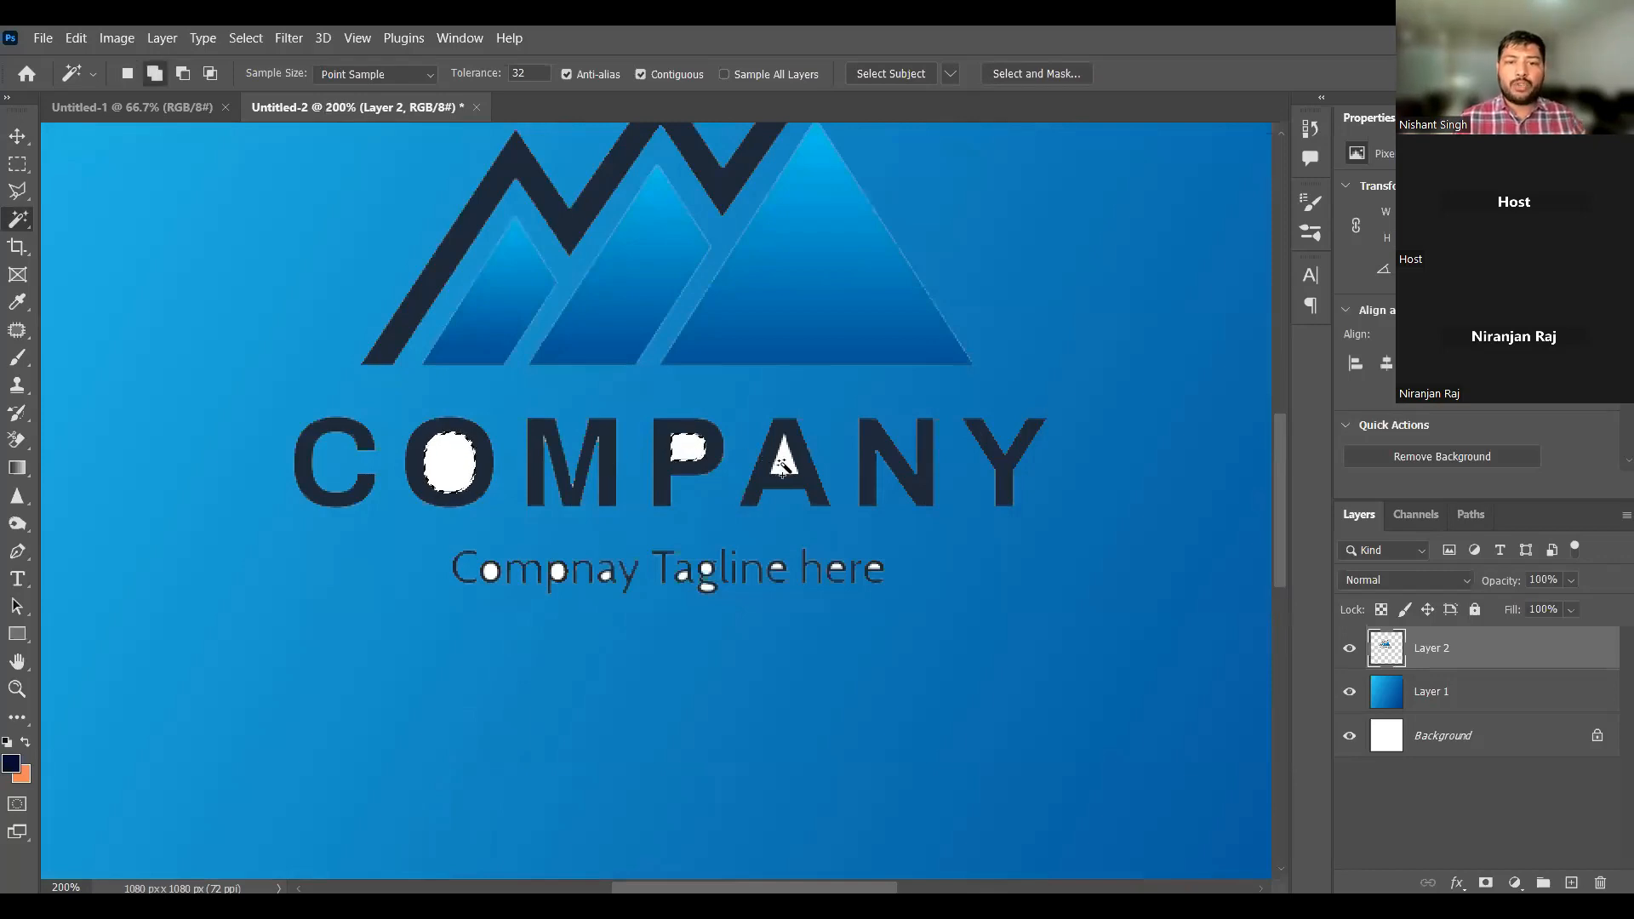
left_click(781, 464)
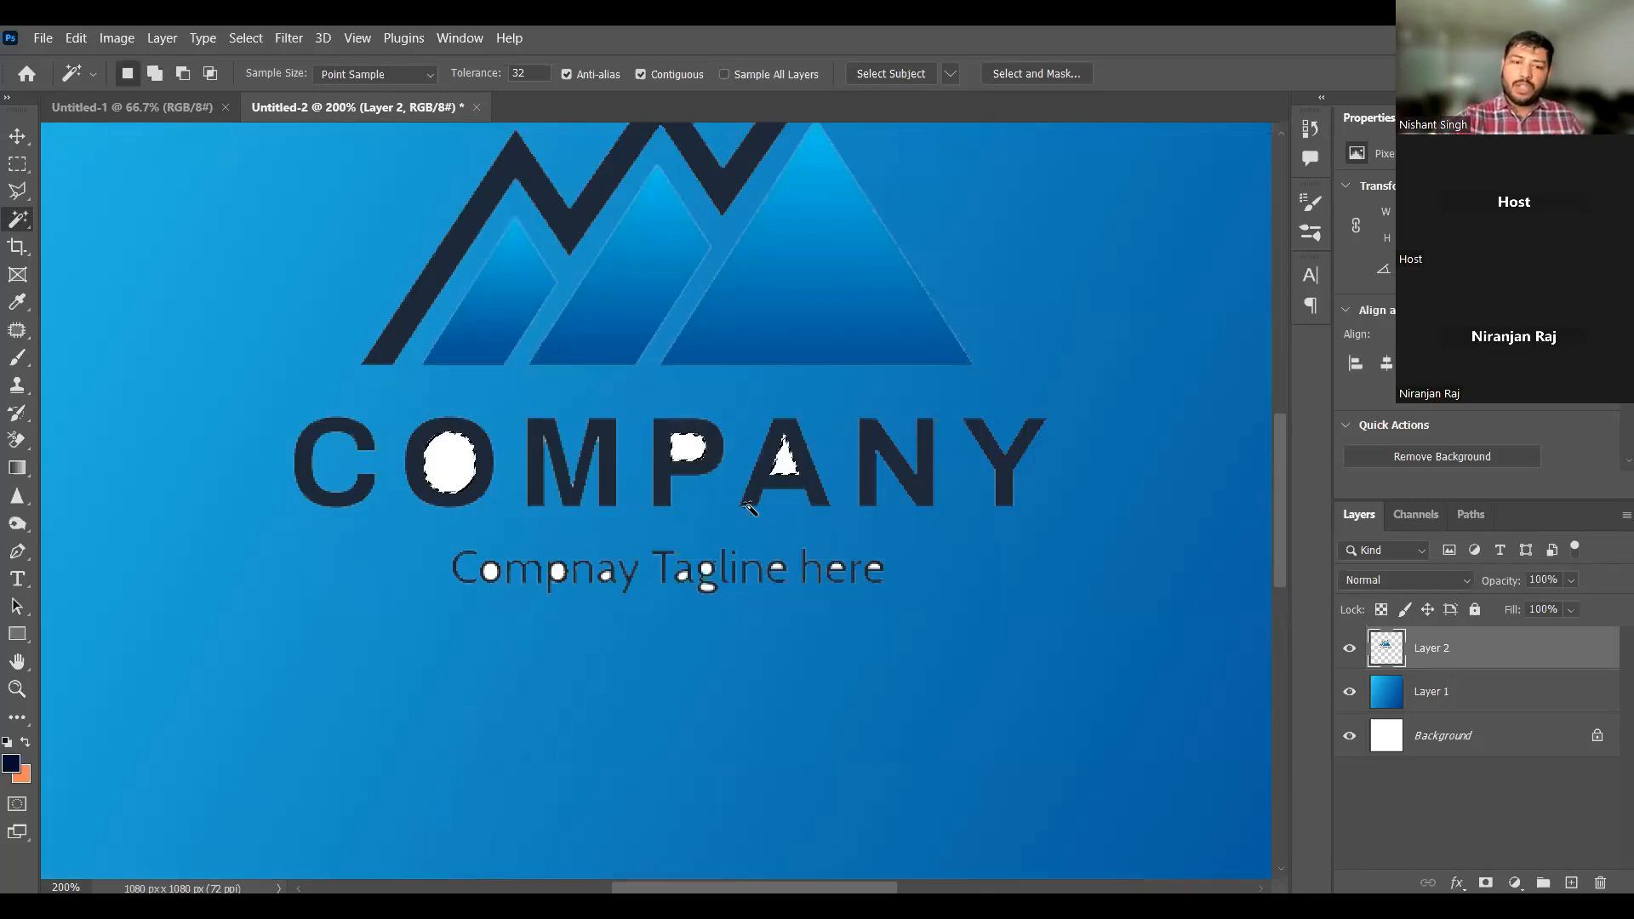
key("Delete")
key("ctrl+d")
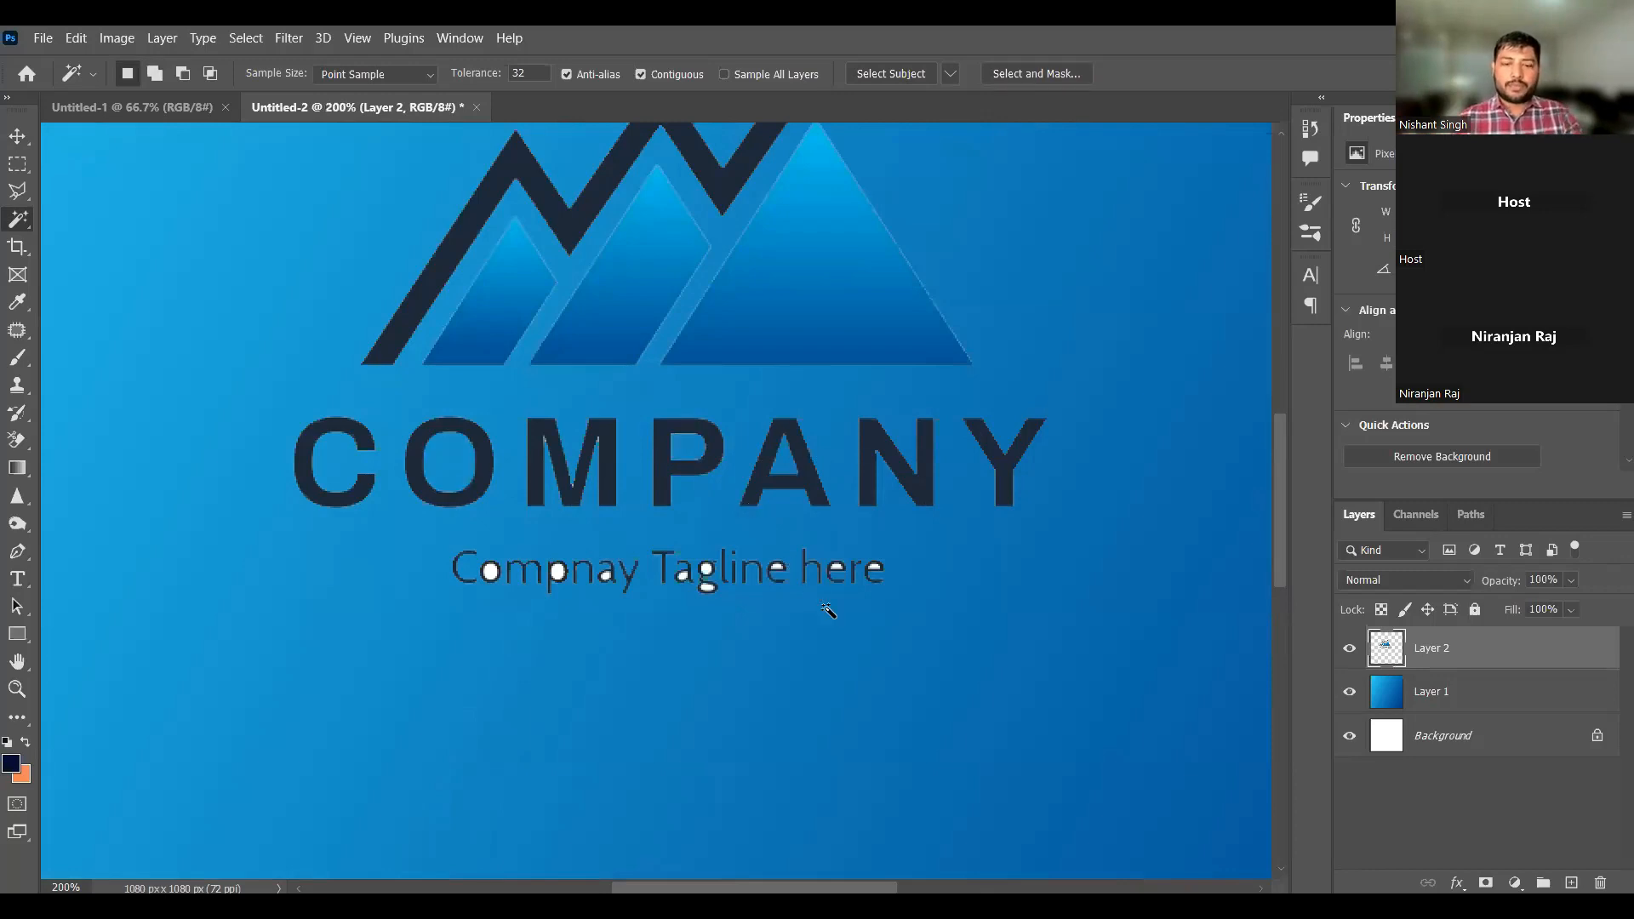
Step: Remove the tagline below COMPANY using a rectangular selection around it, and clear the selection
key("m")
left_click_drag(339, 535, 974, 654)
key("Delete")
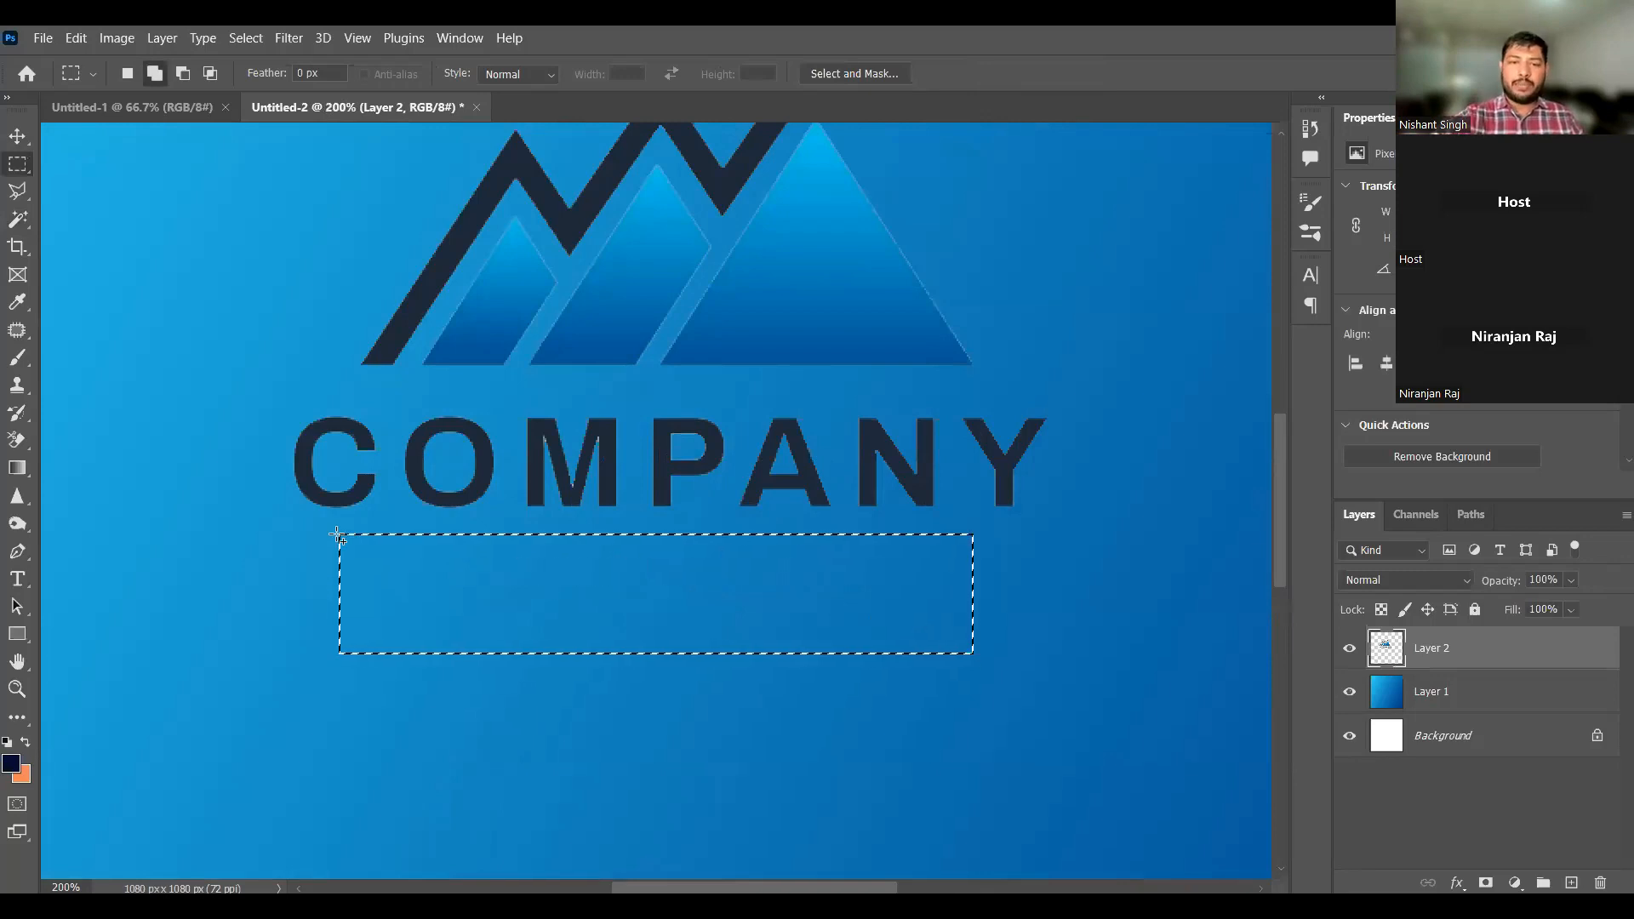
key("ctrl+d")
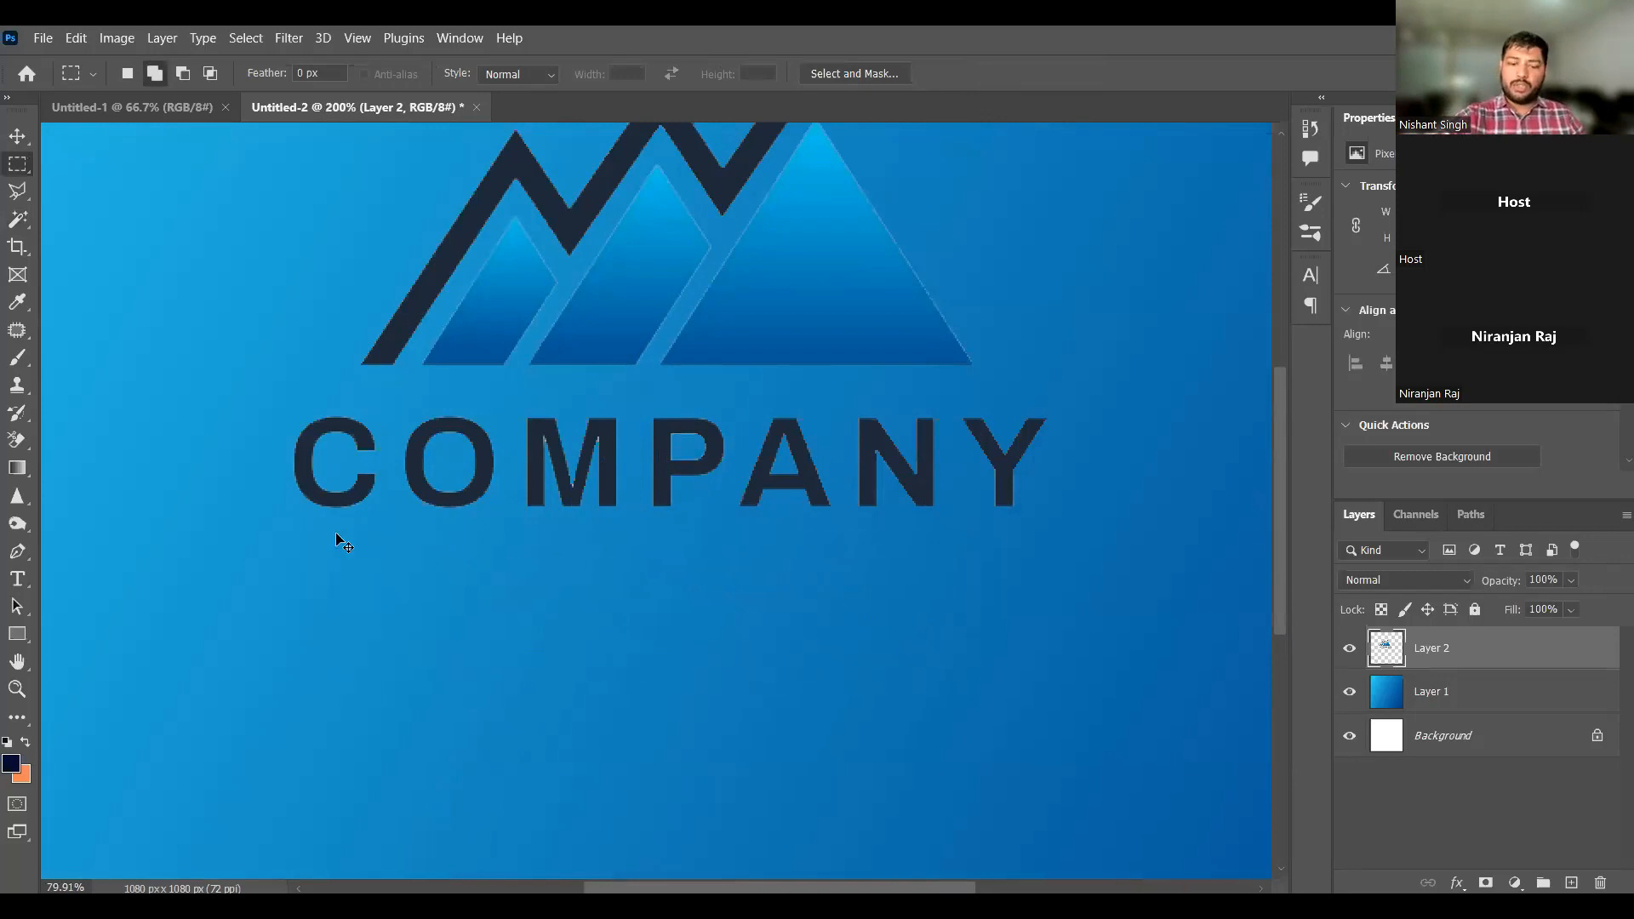
Step: Invert the colors of the logo layer
key("ctrl+0")
key("v")
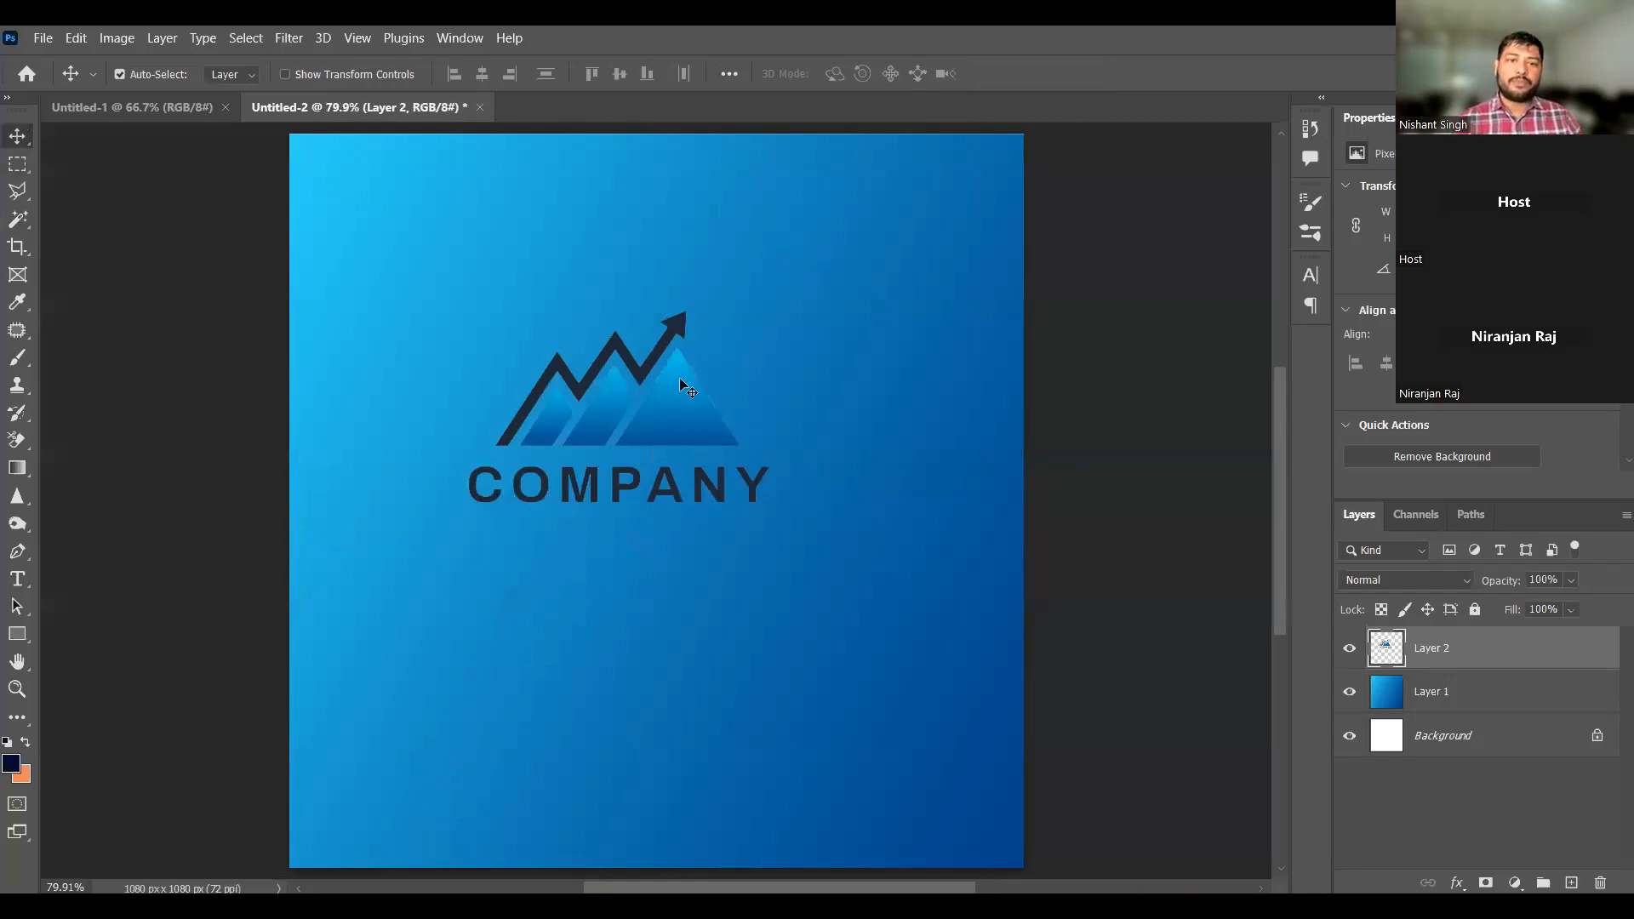
key("ctrl+i")
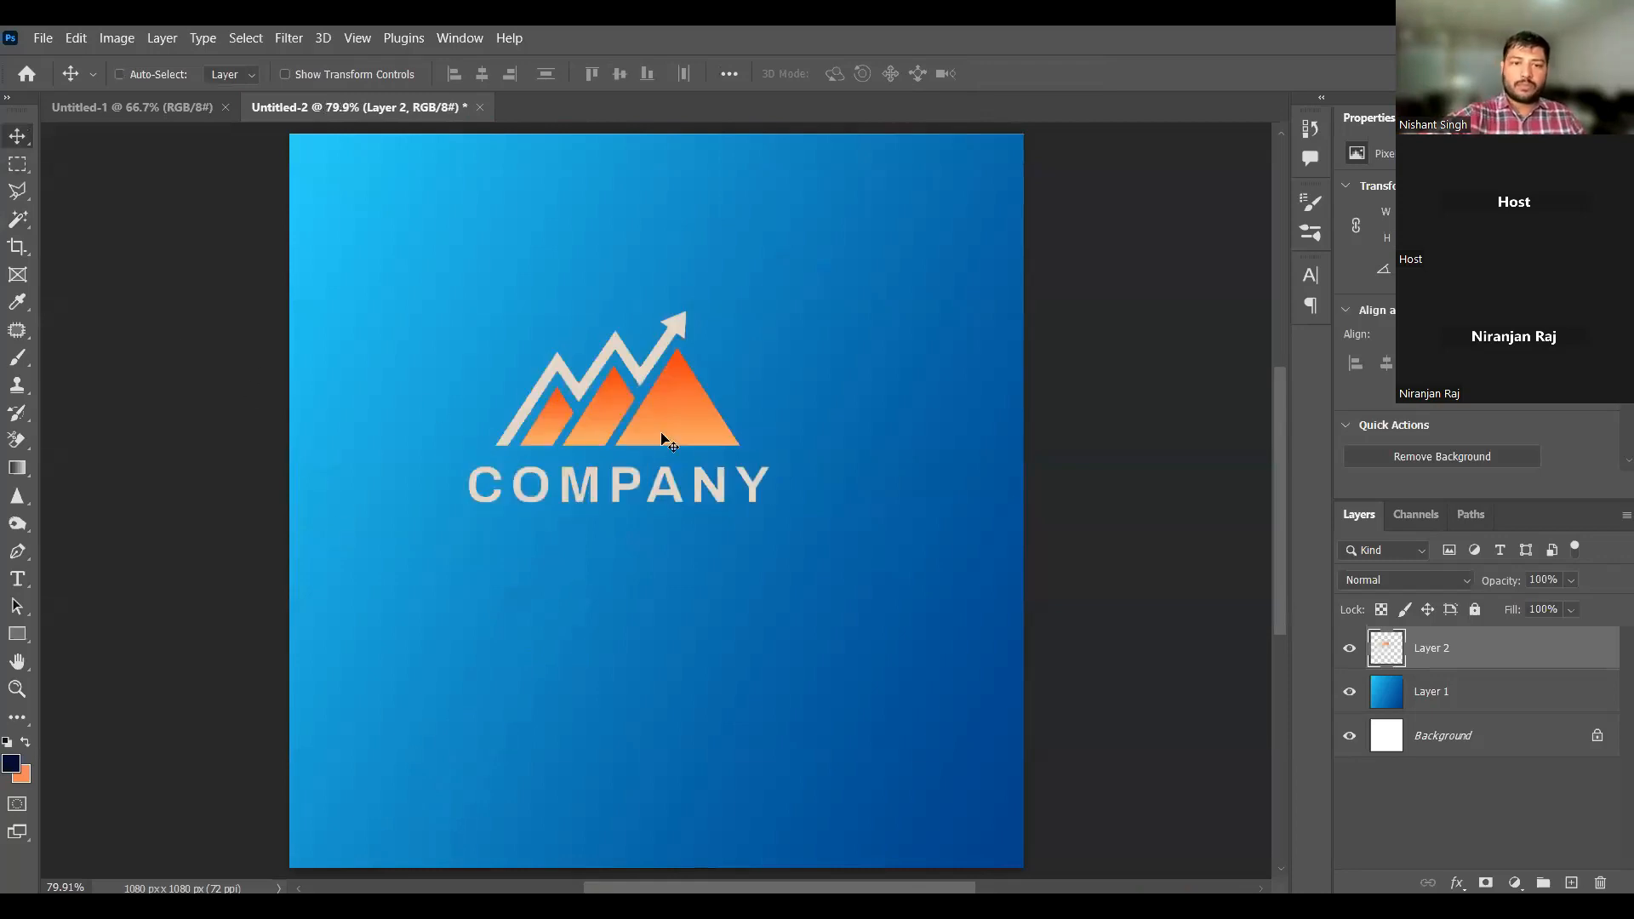
Step: Invert the logo's colors again, and shrink the logo to about 53% in the canvas's upper-left corner
key("ctrl+i")
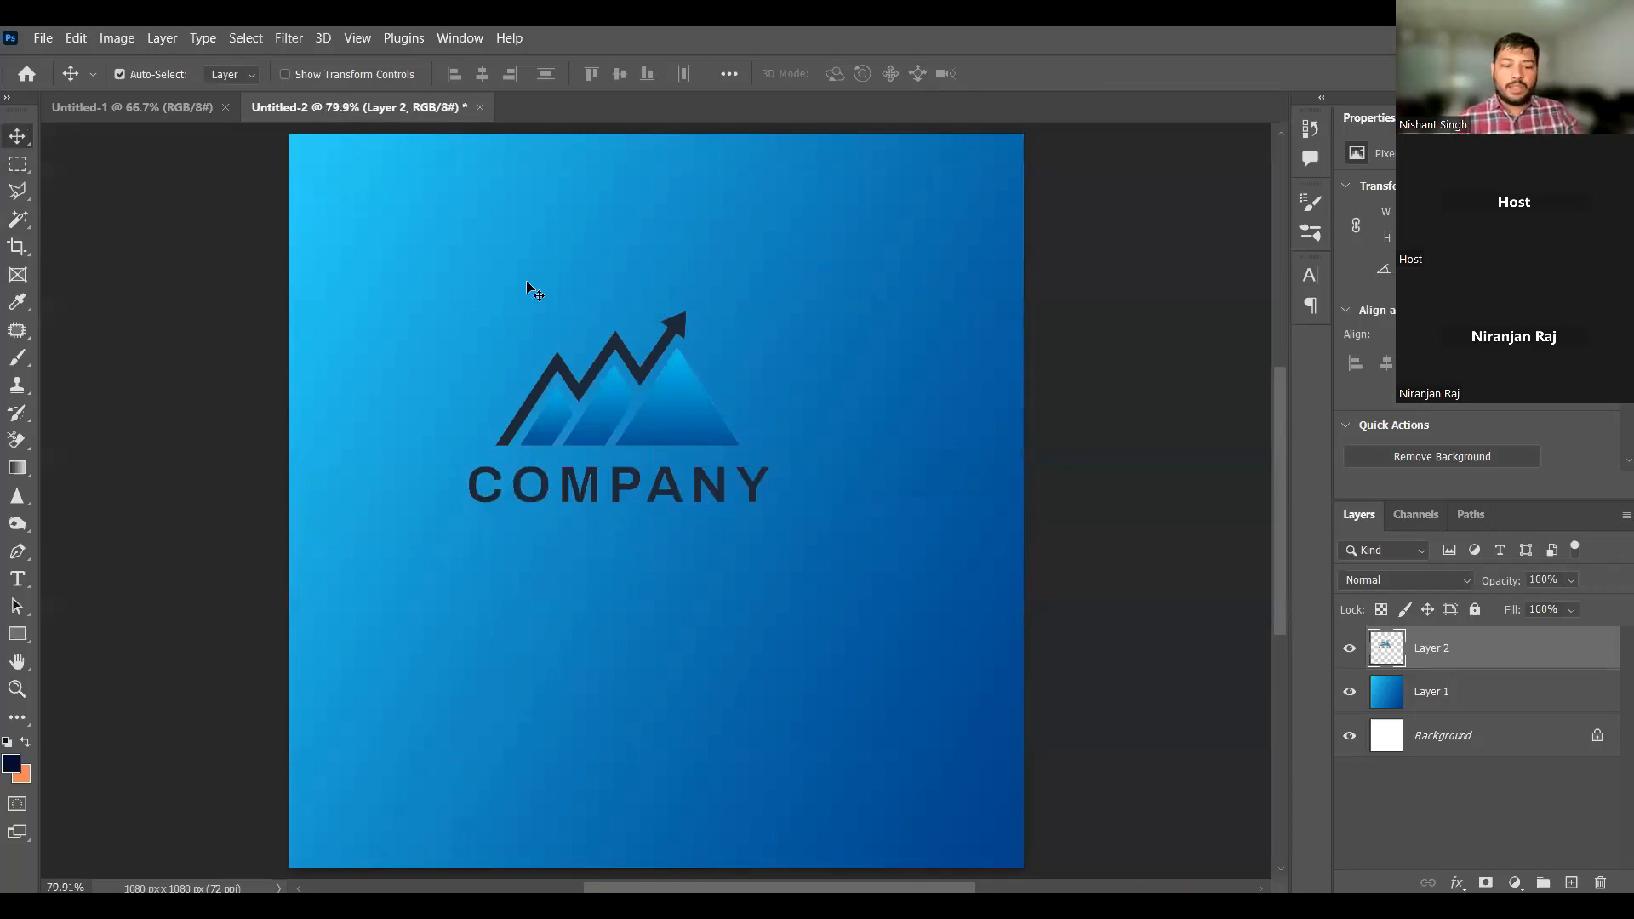
left_click_drag(670, 418, 526, 280)
key("ctrl+t")
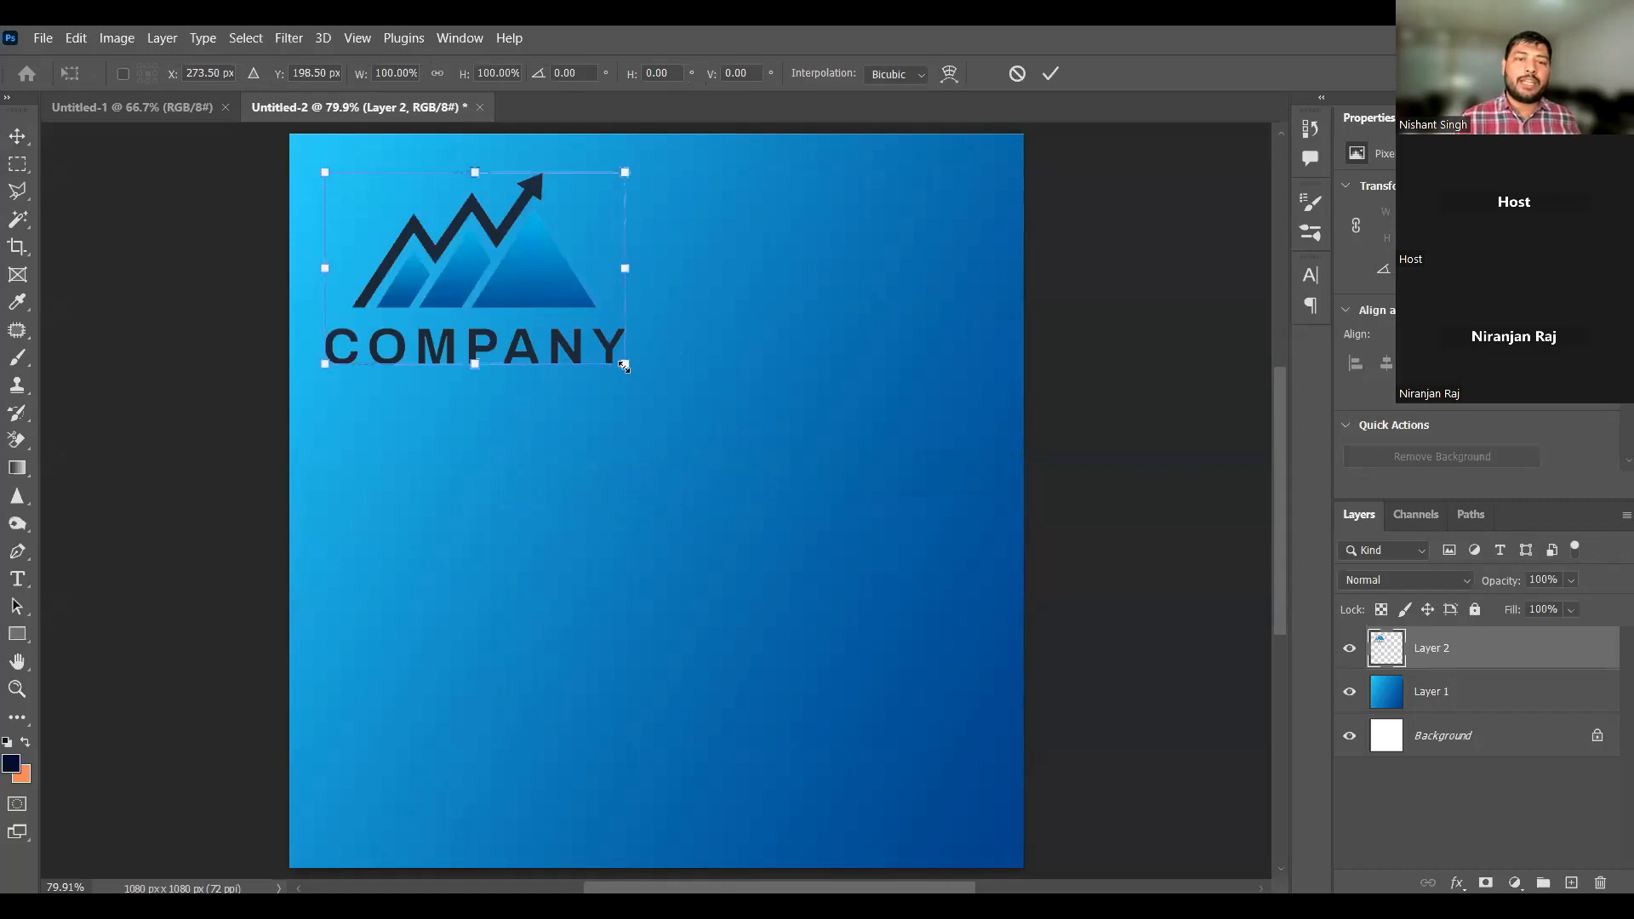
left_click_drag(569, 329, 483, 274)
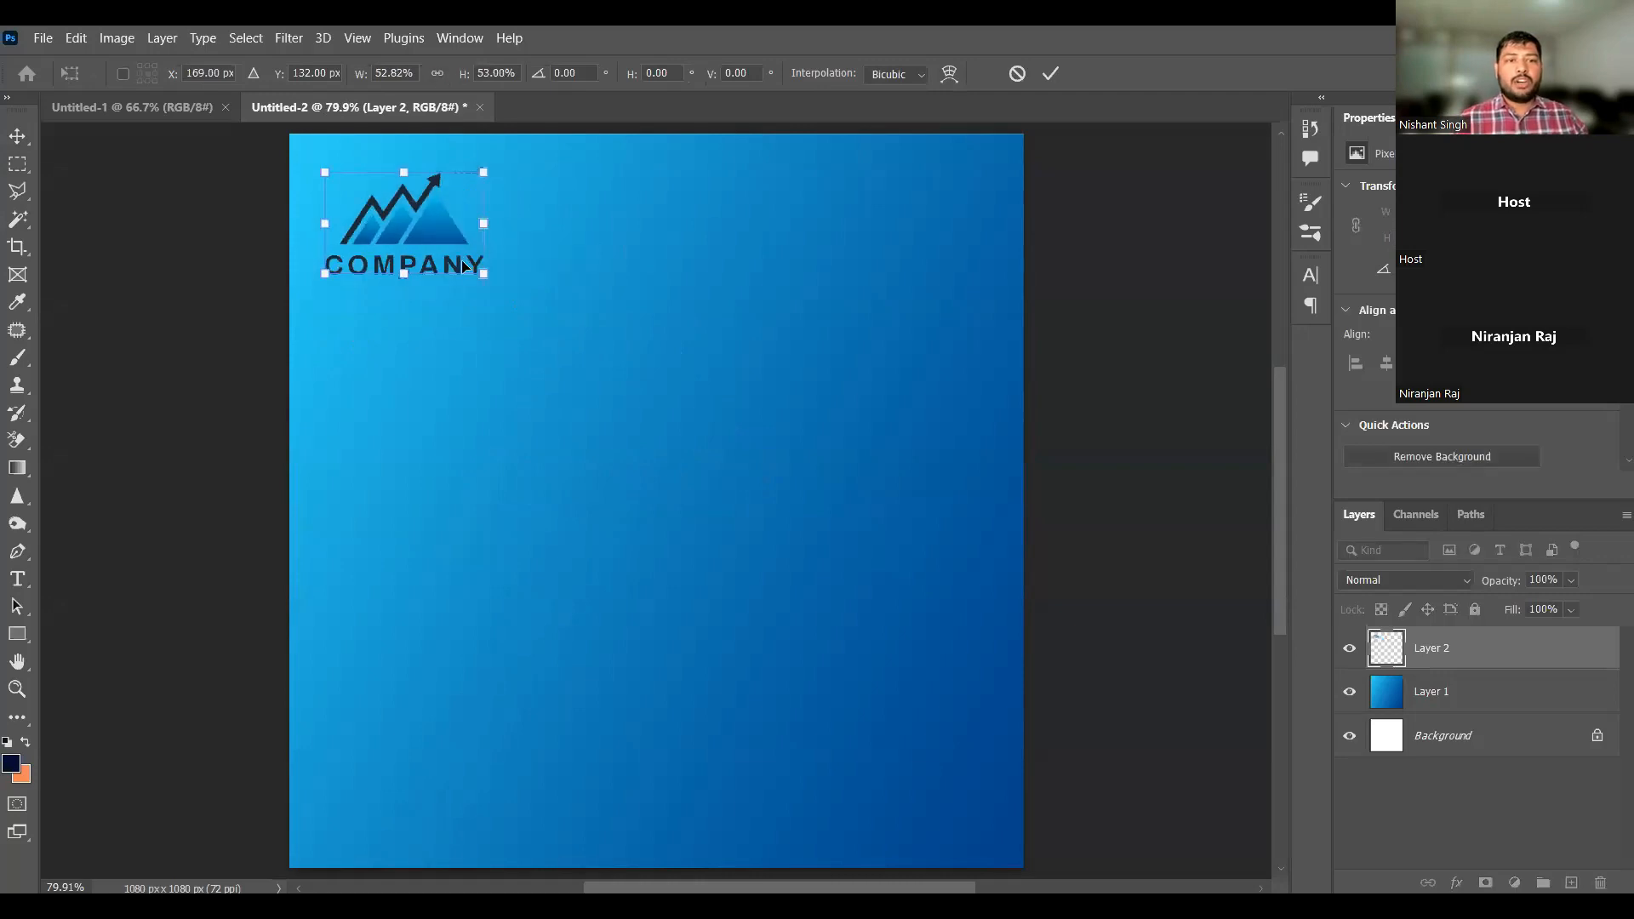
key("Return")
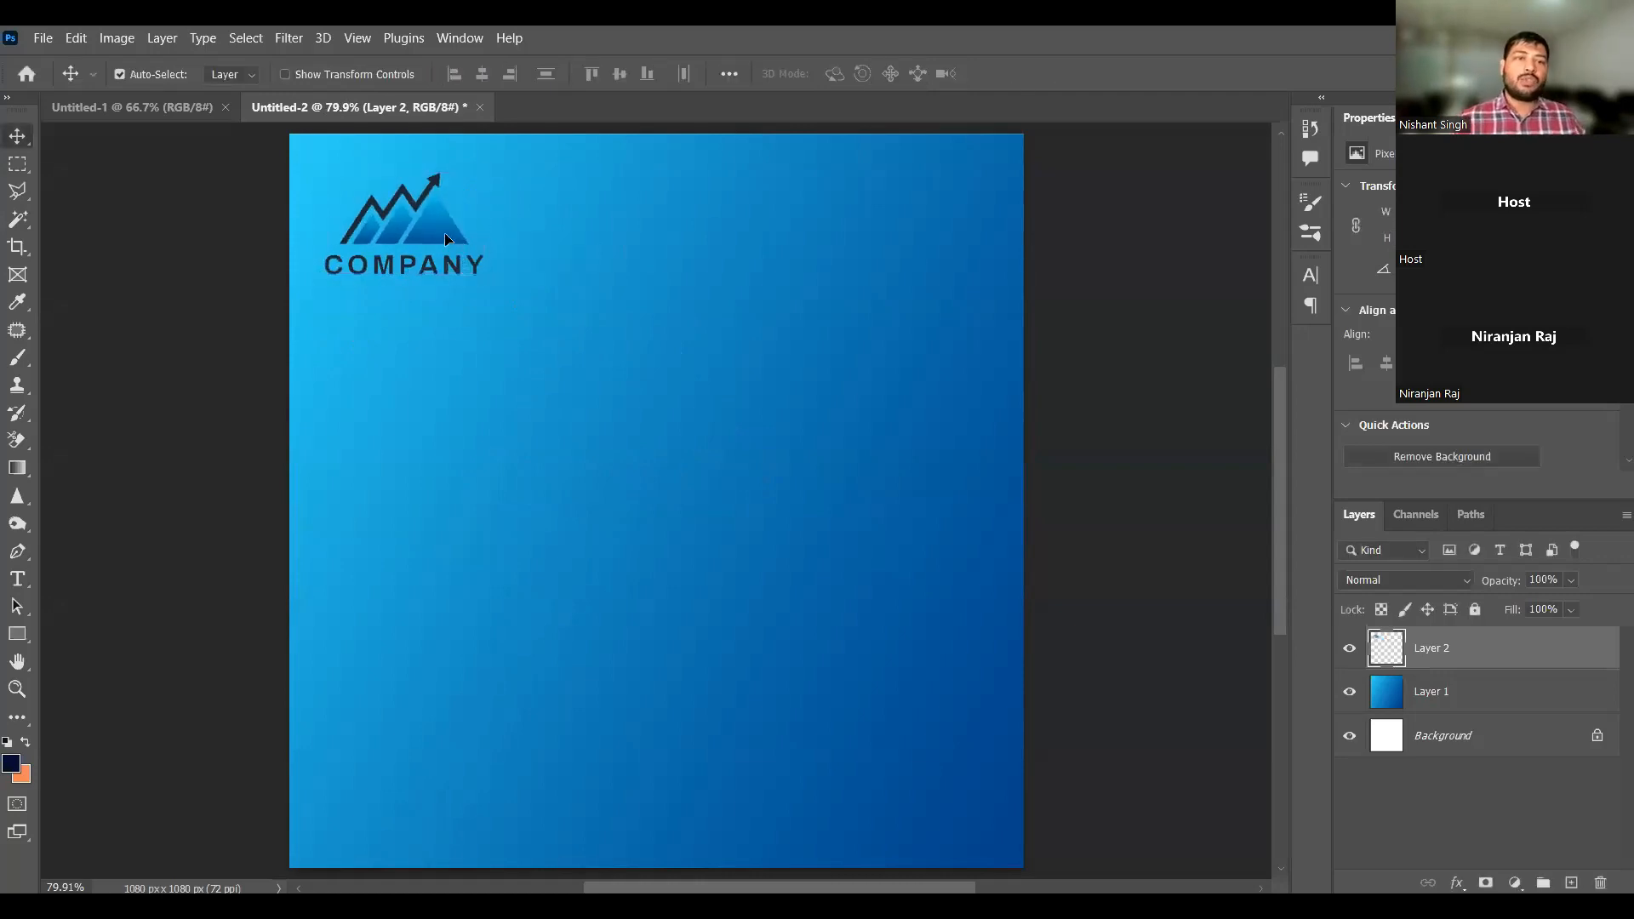
left_click_drag(432, 223, 416, 204)
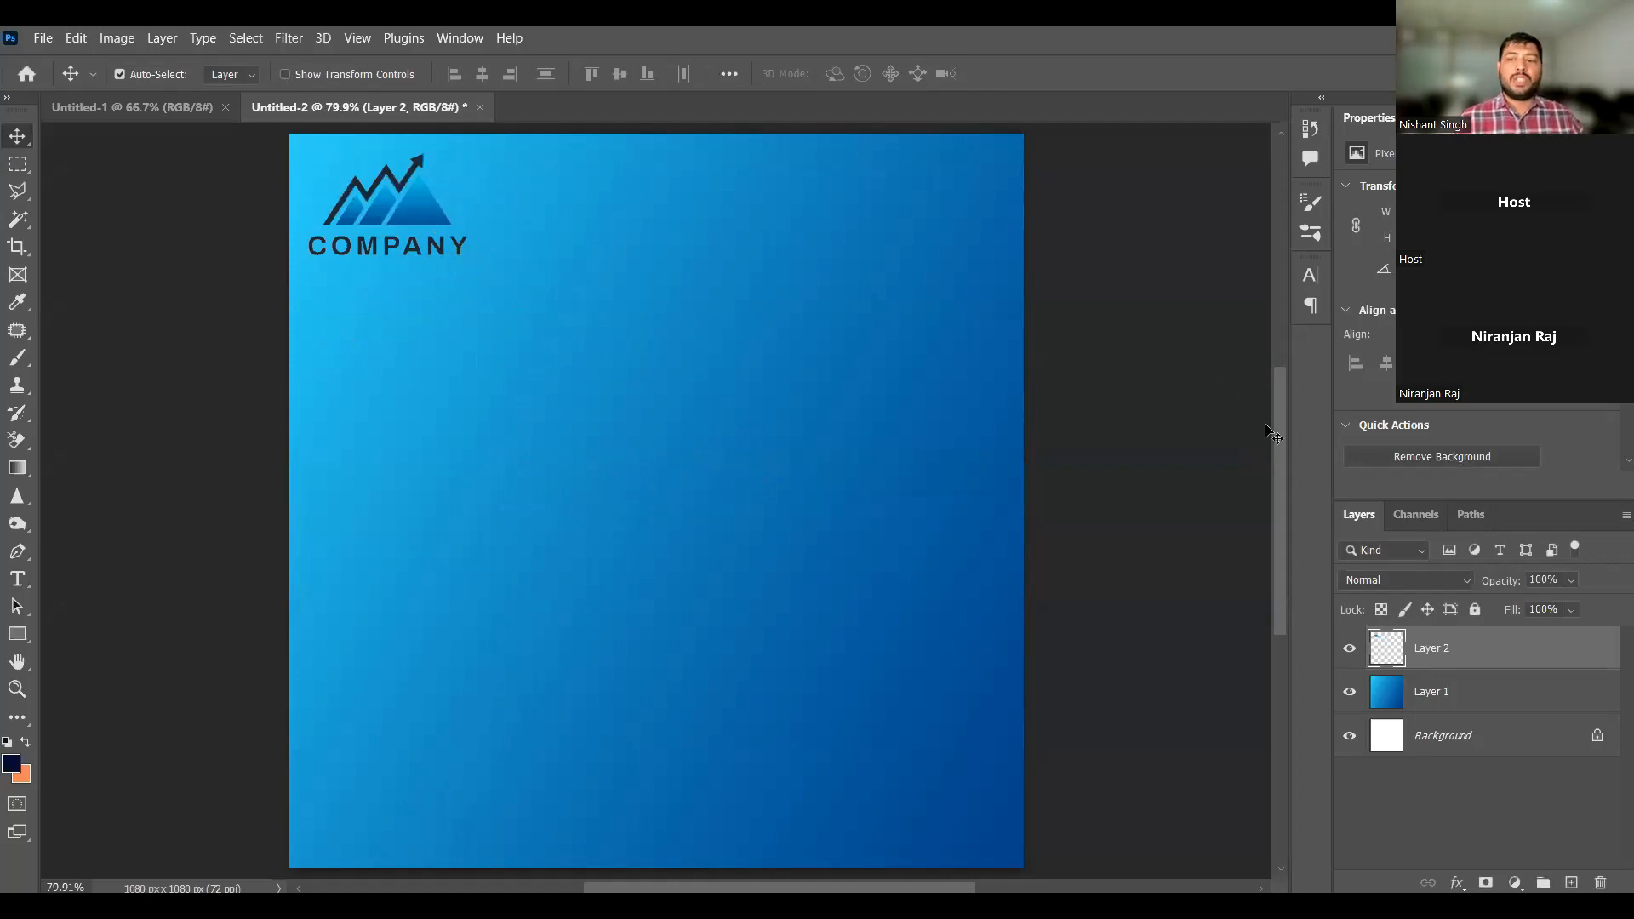
Step: Apply a white Color Overlay to the logo layer with Normal blend mode and 100% opacity, and deselect the layer
double_click(1529, 656)
left_click(904, 432)
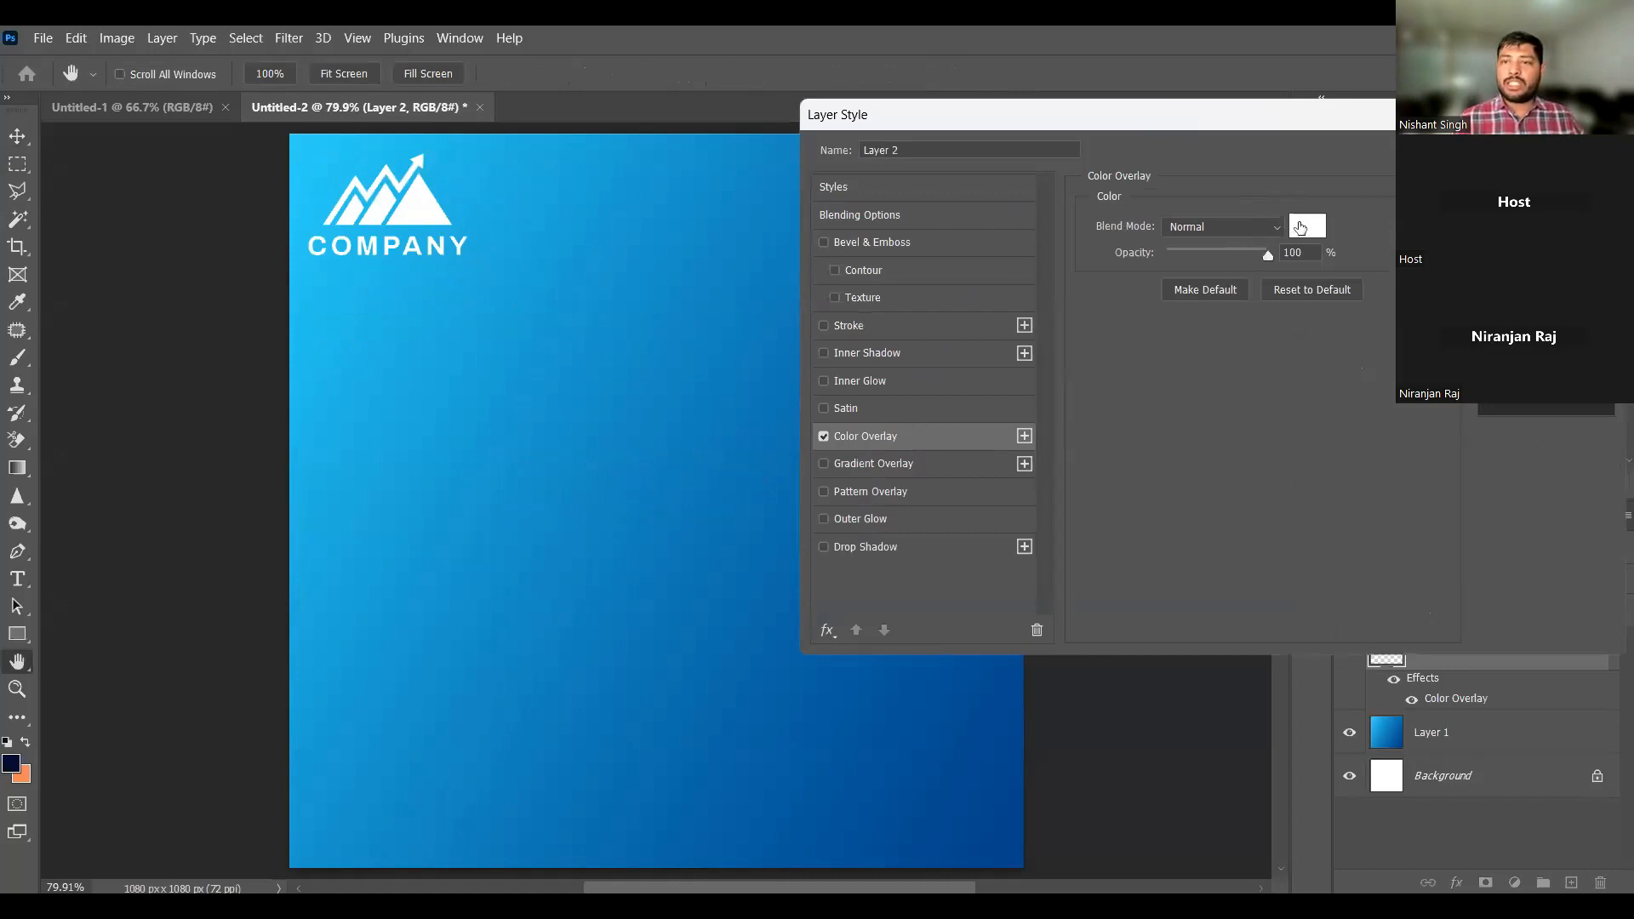
left_click_drag(1349, 128, 1046, 192)
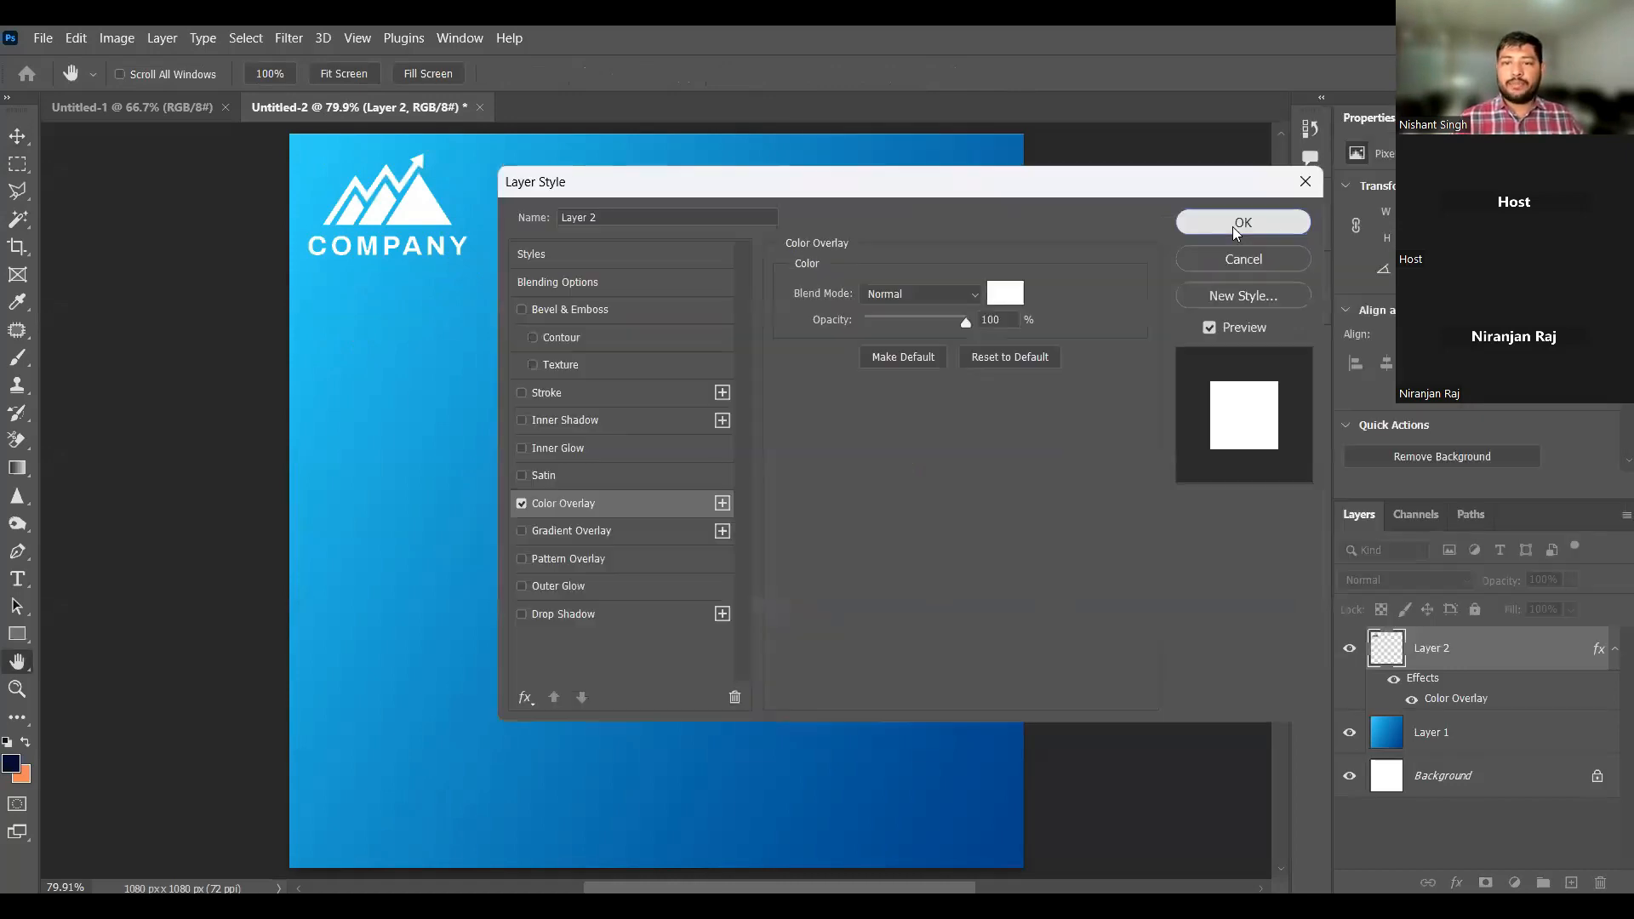
left_click(1233, 226)
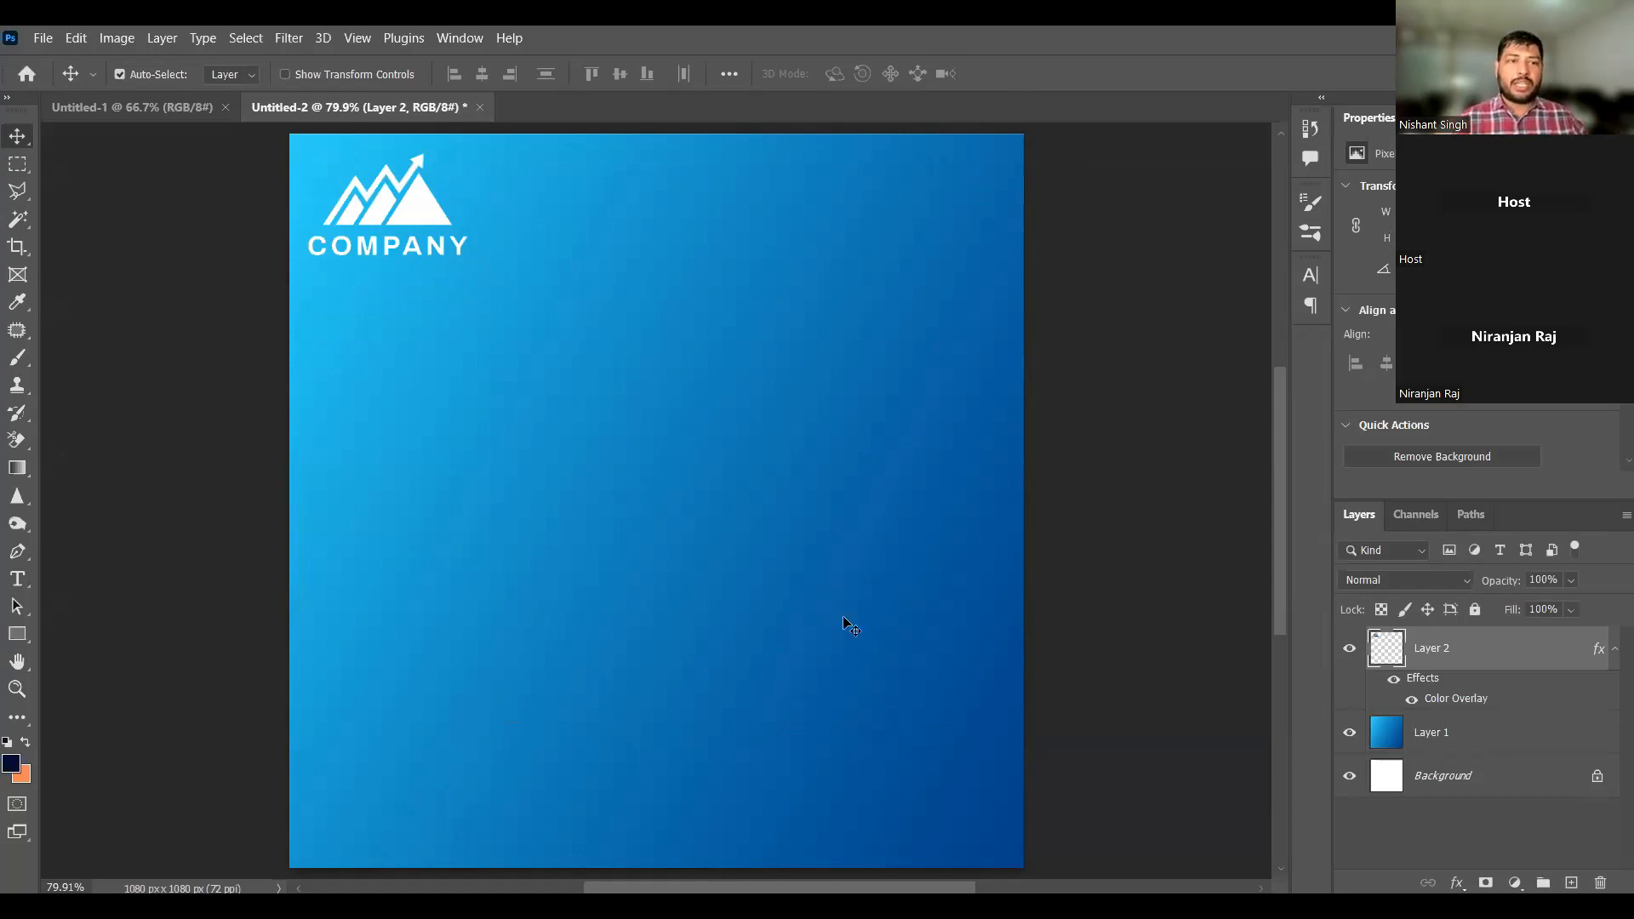
left_click(1158, 710)
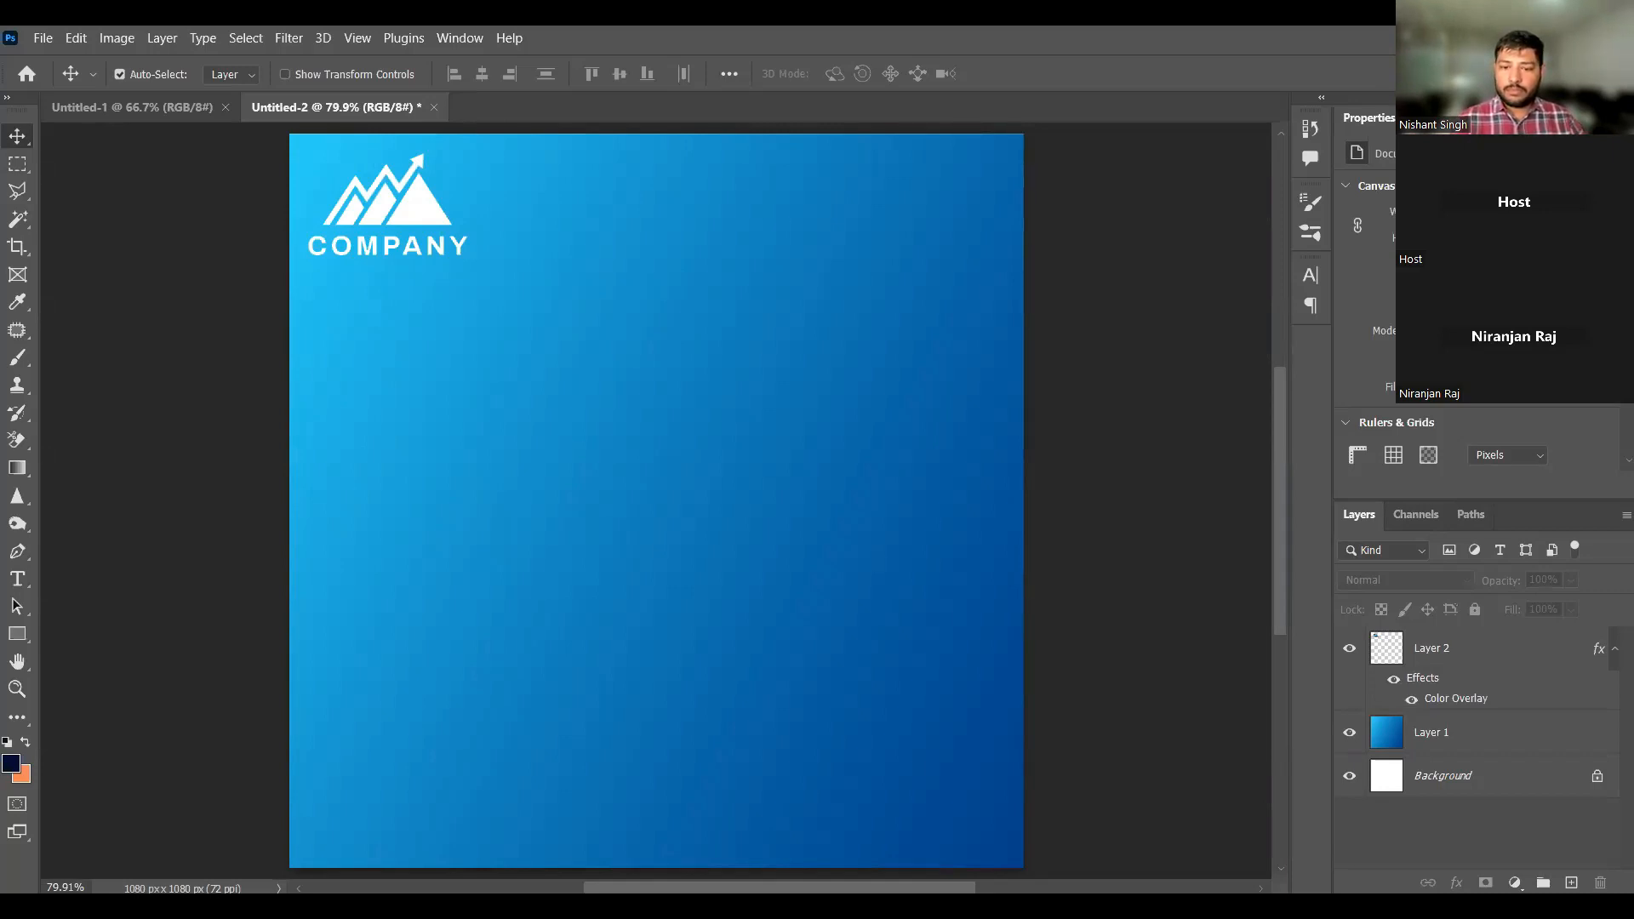
Step: Paste the photo of the woman holding a laptop, scale it to 78.9%, and center it horizontally on the canvas
key("ctrl")
key("ctrl+v")
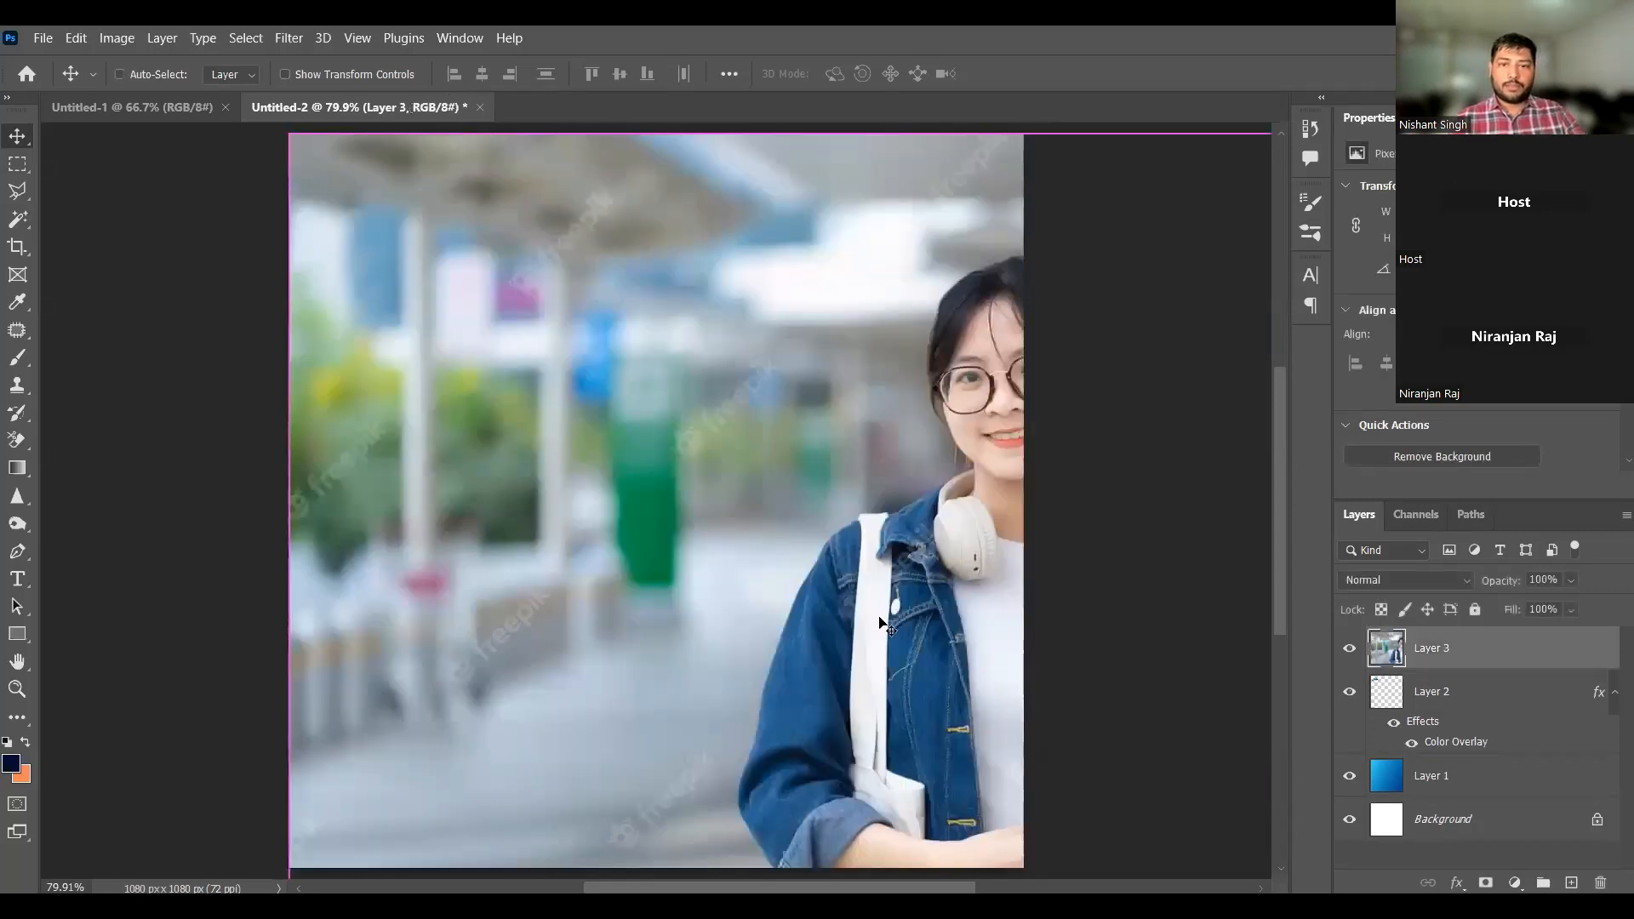
key("ctrl+minus")
key("ctrl+minus")
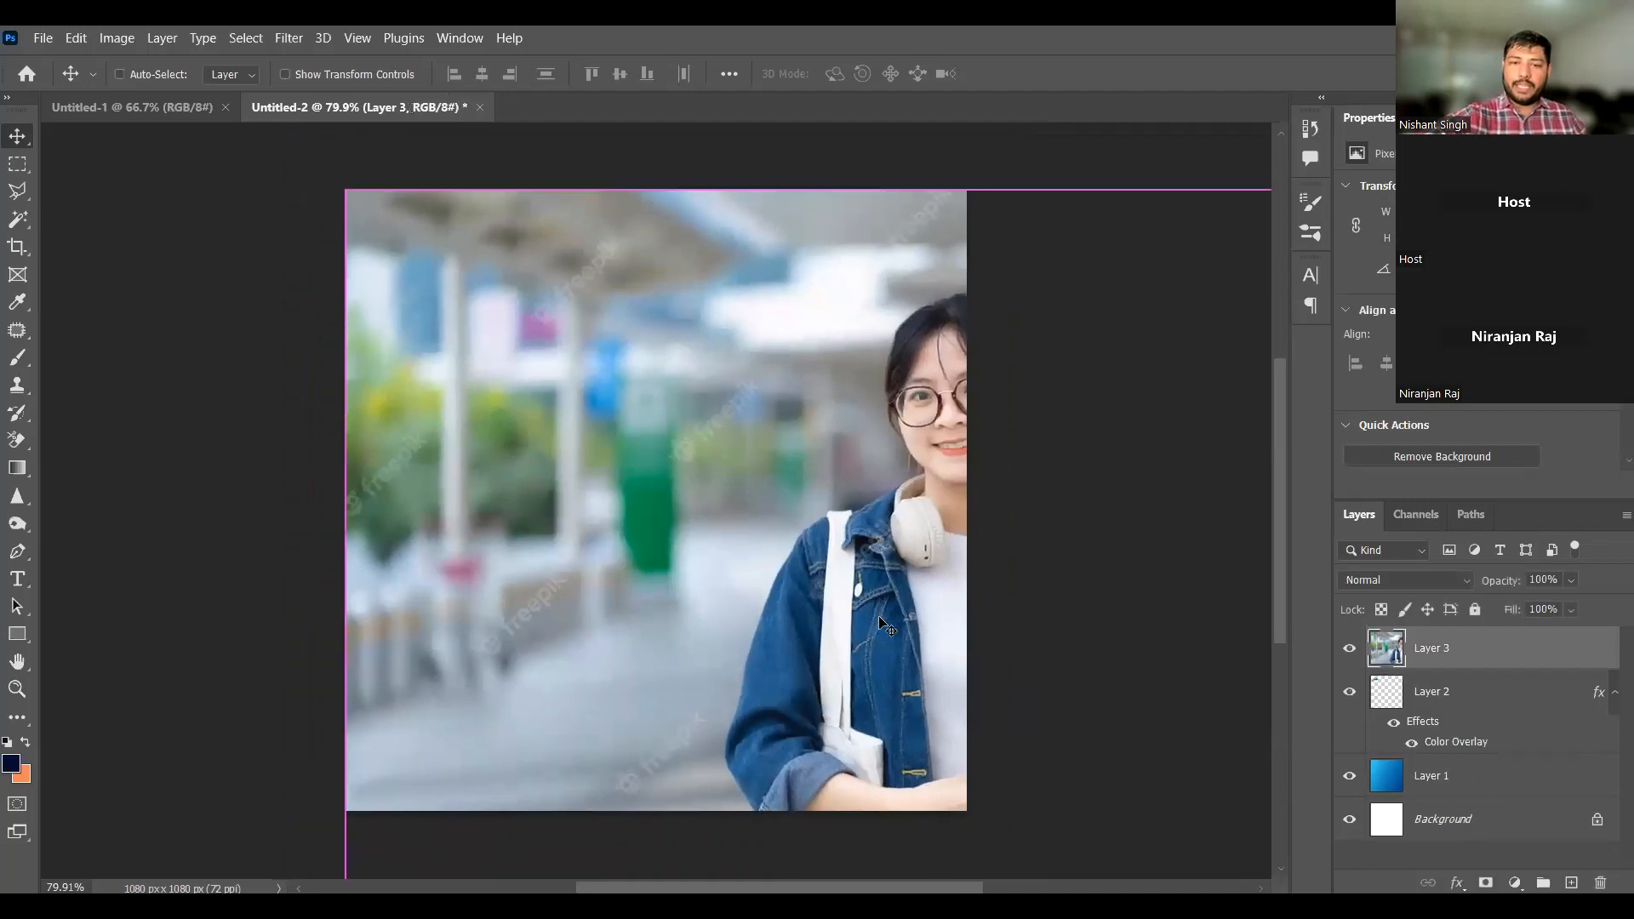
key("ctrl+minus")
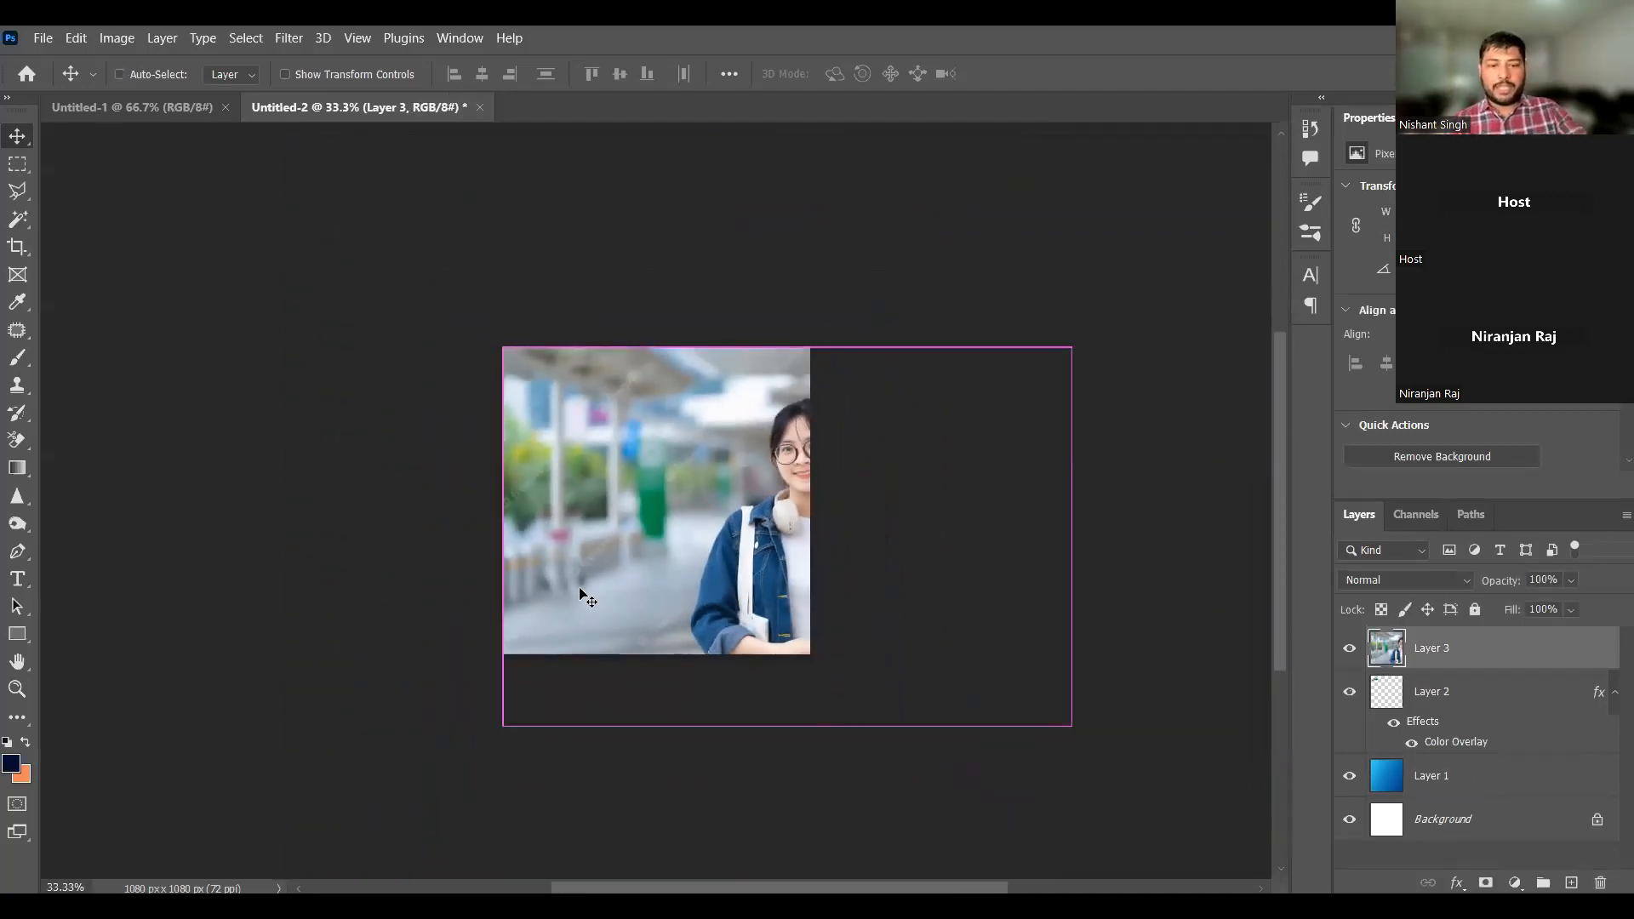
key("ctrl+t")
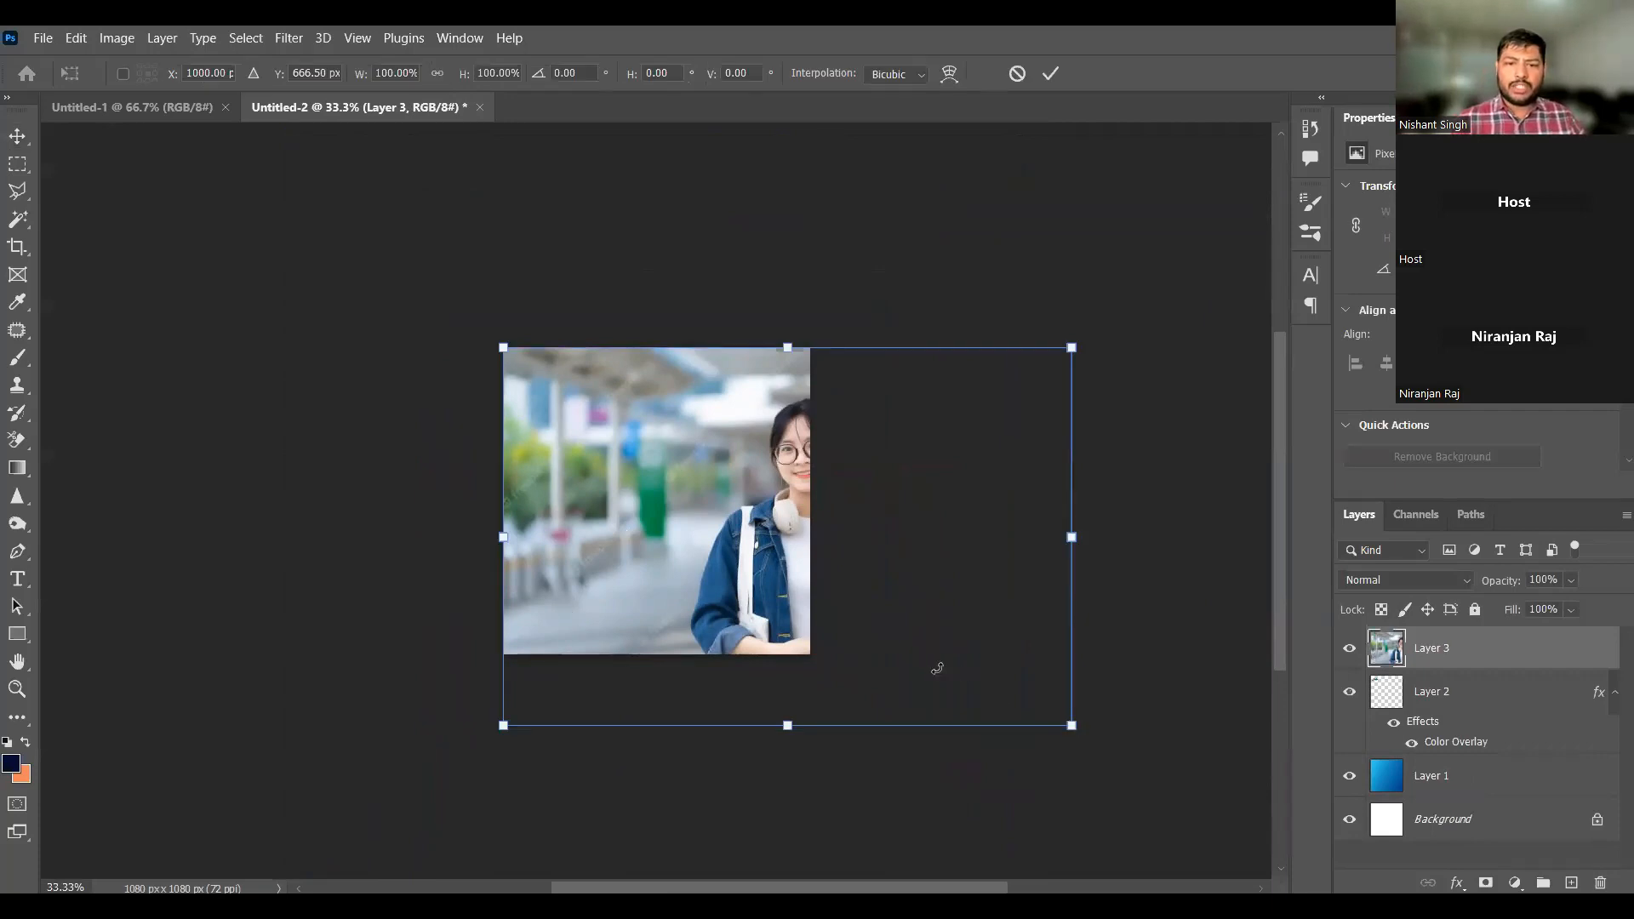
left_click_drag(1071, 725, 936, 668)
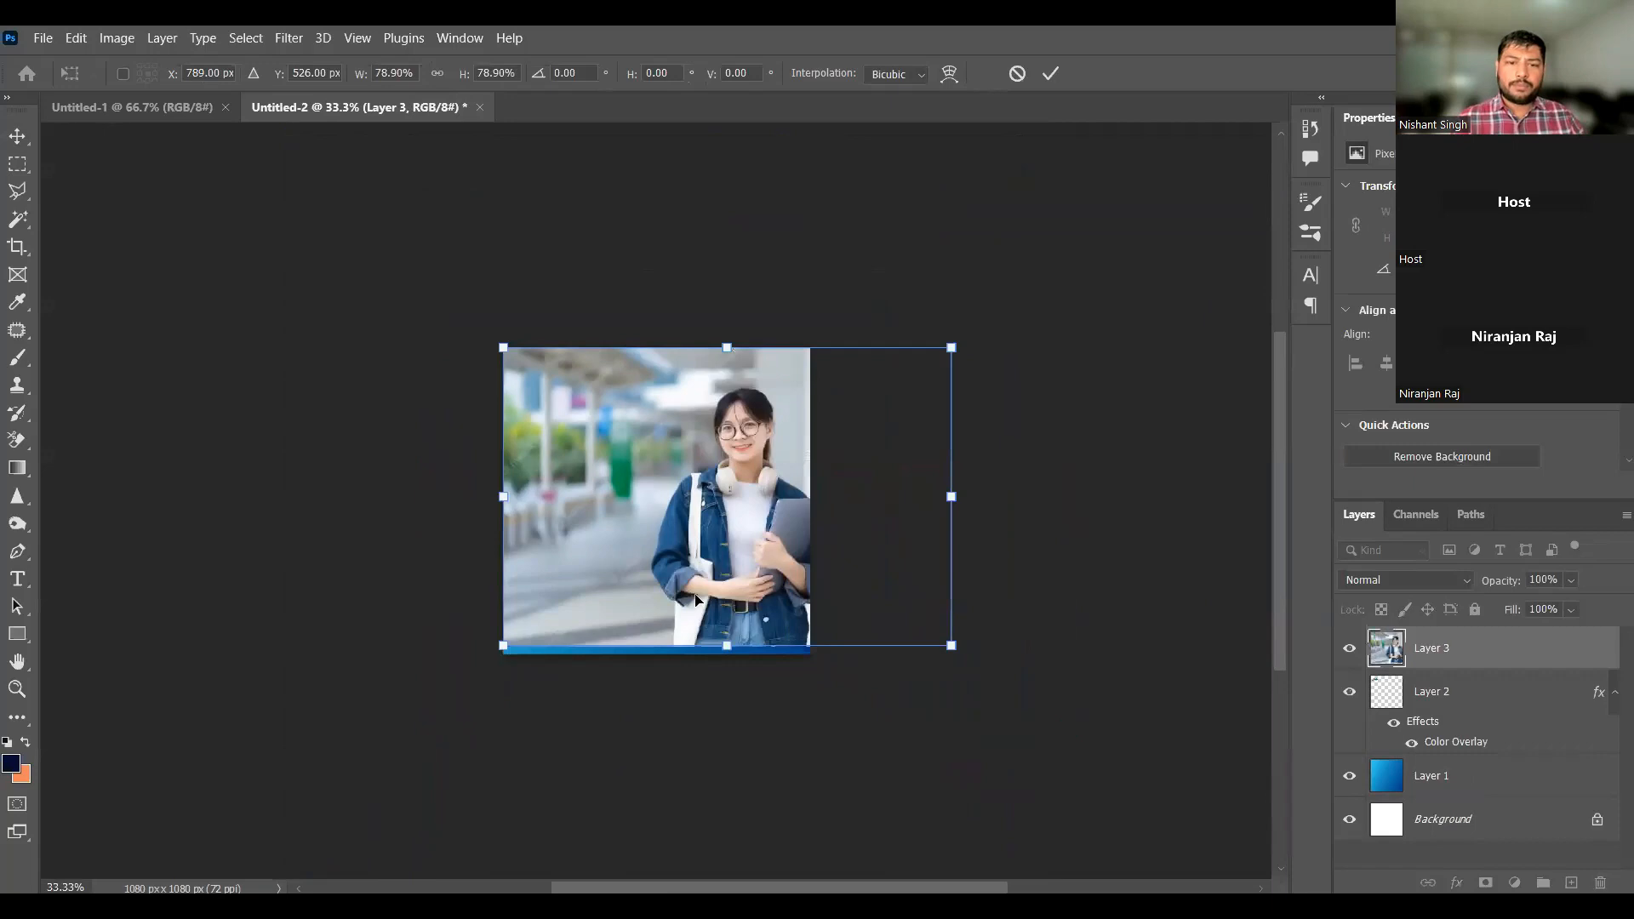
left_click_drag(767, 601, 697, 601)
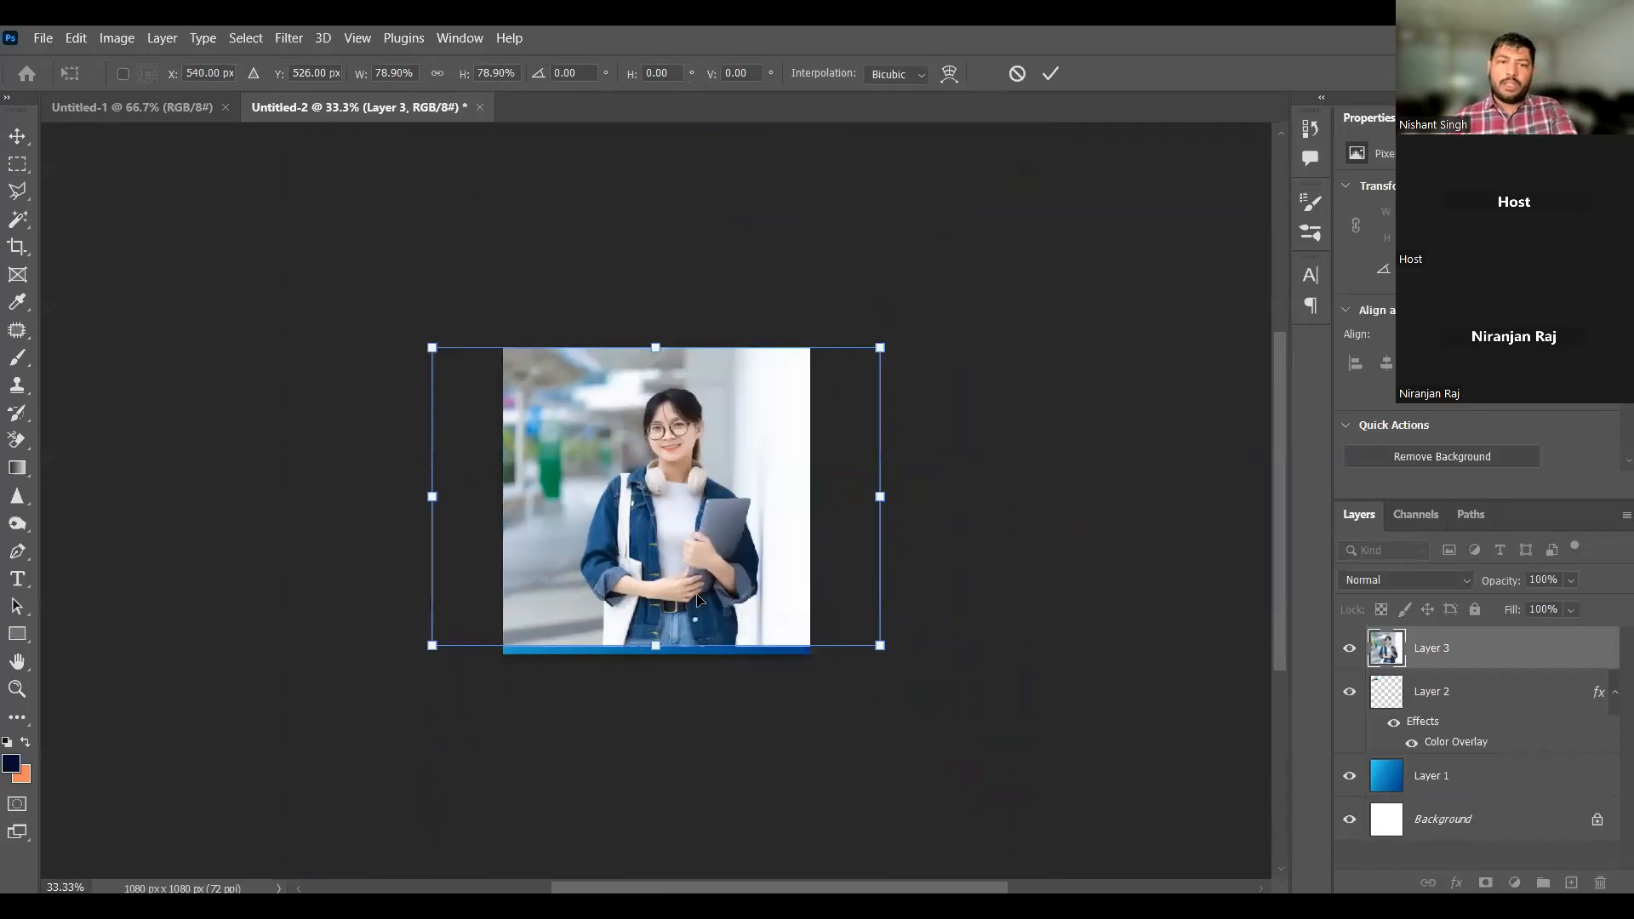
key("Return")
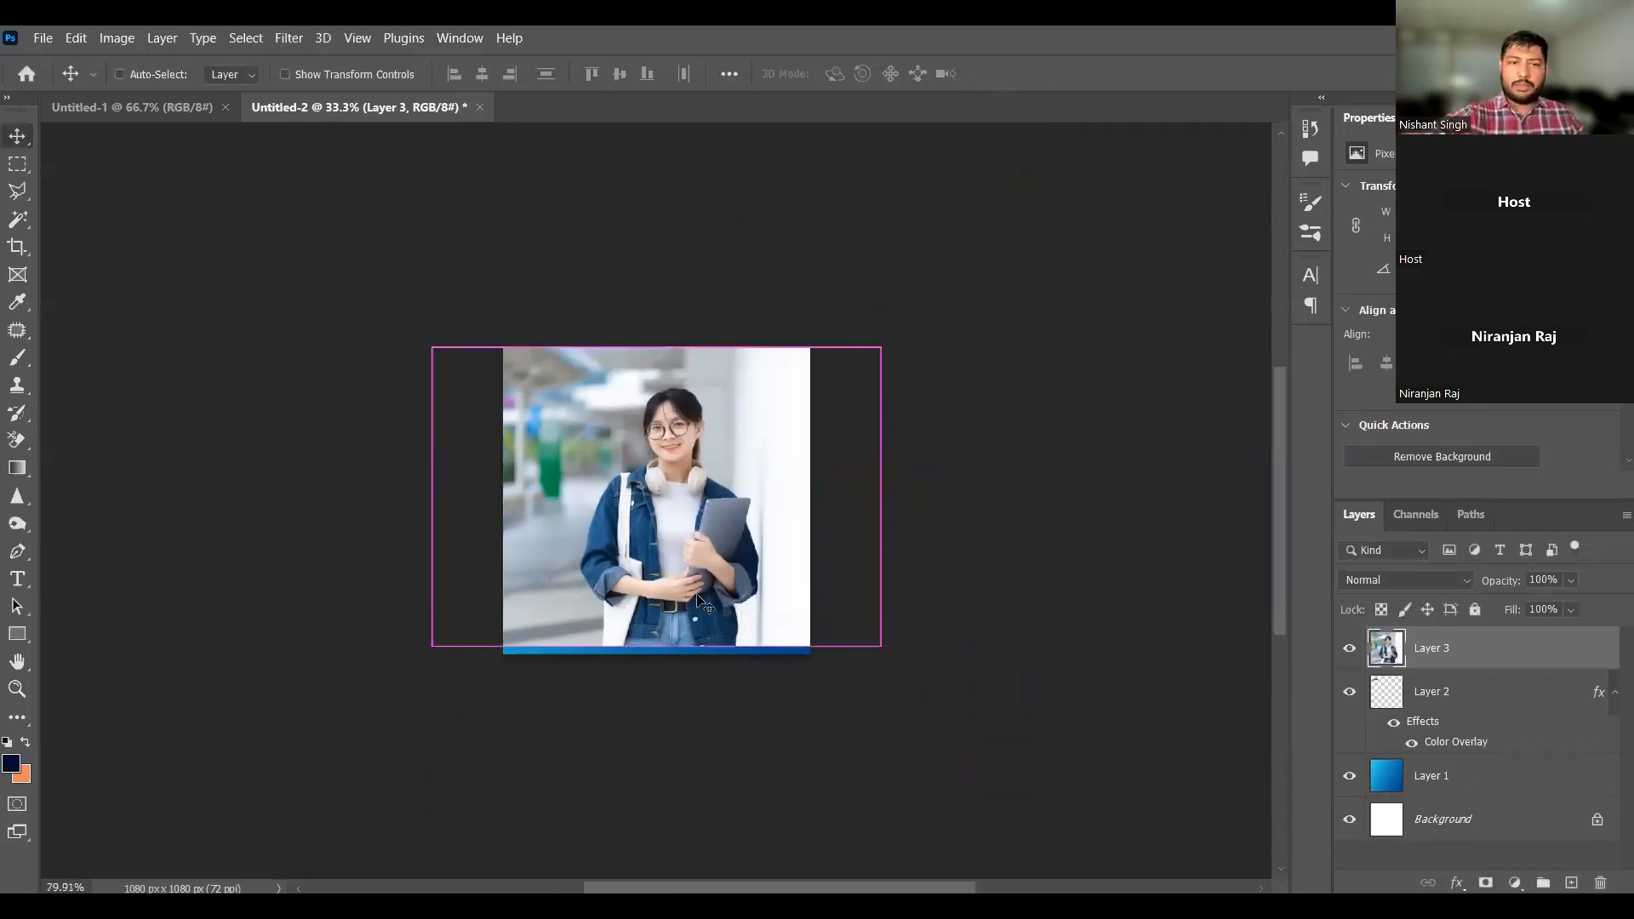
key("ctrl+0")
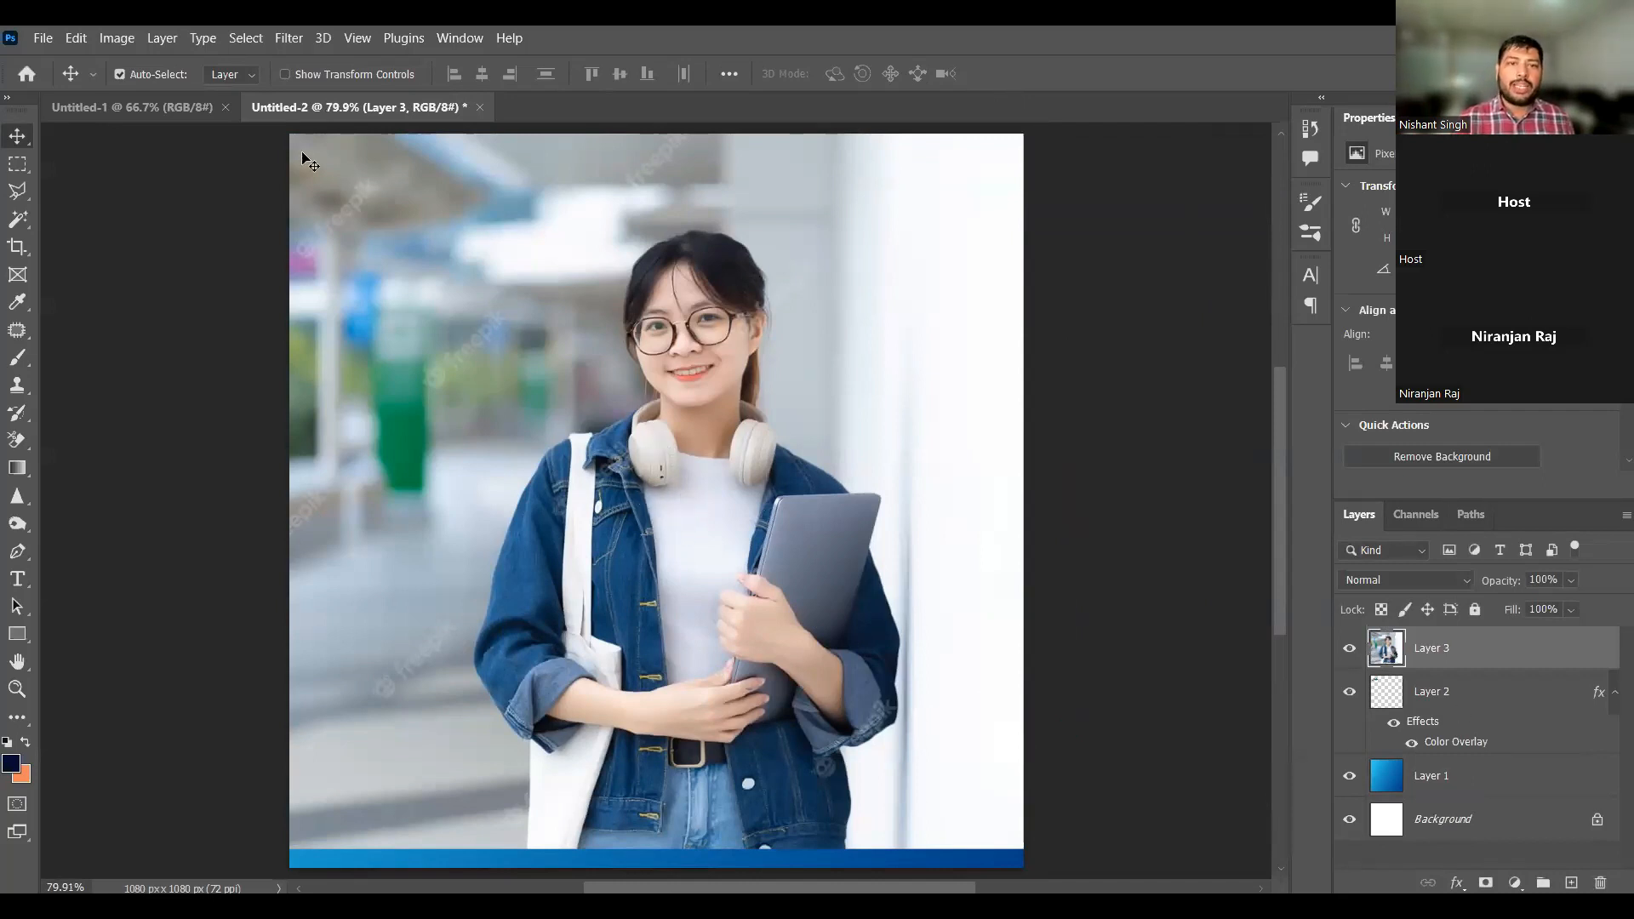
Step: Select the woman with Select Subject and add a layer mask to hide the photo's background
left_click(243, 40)
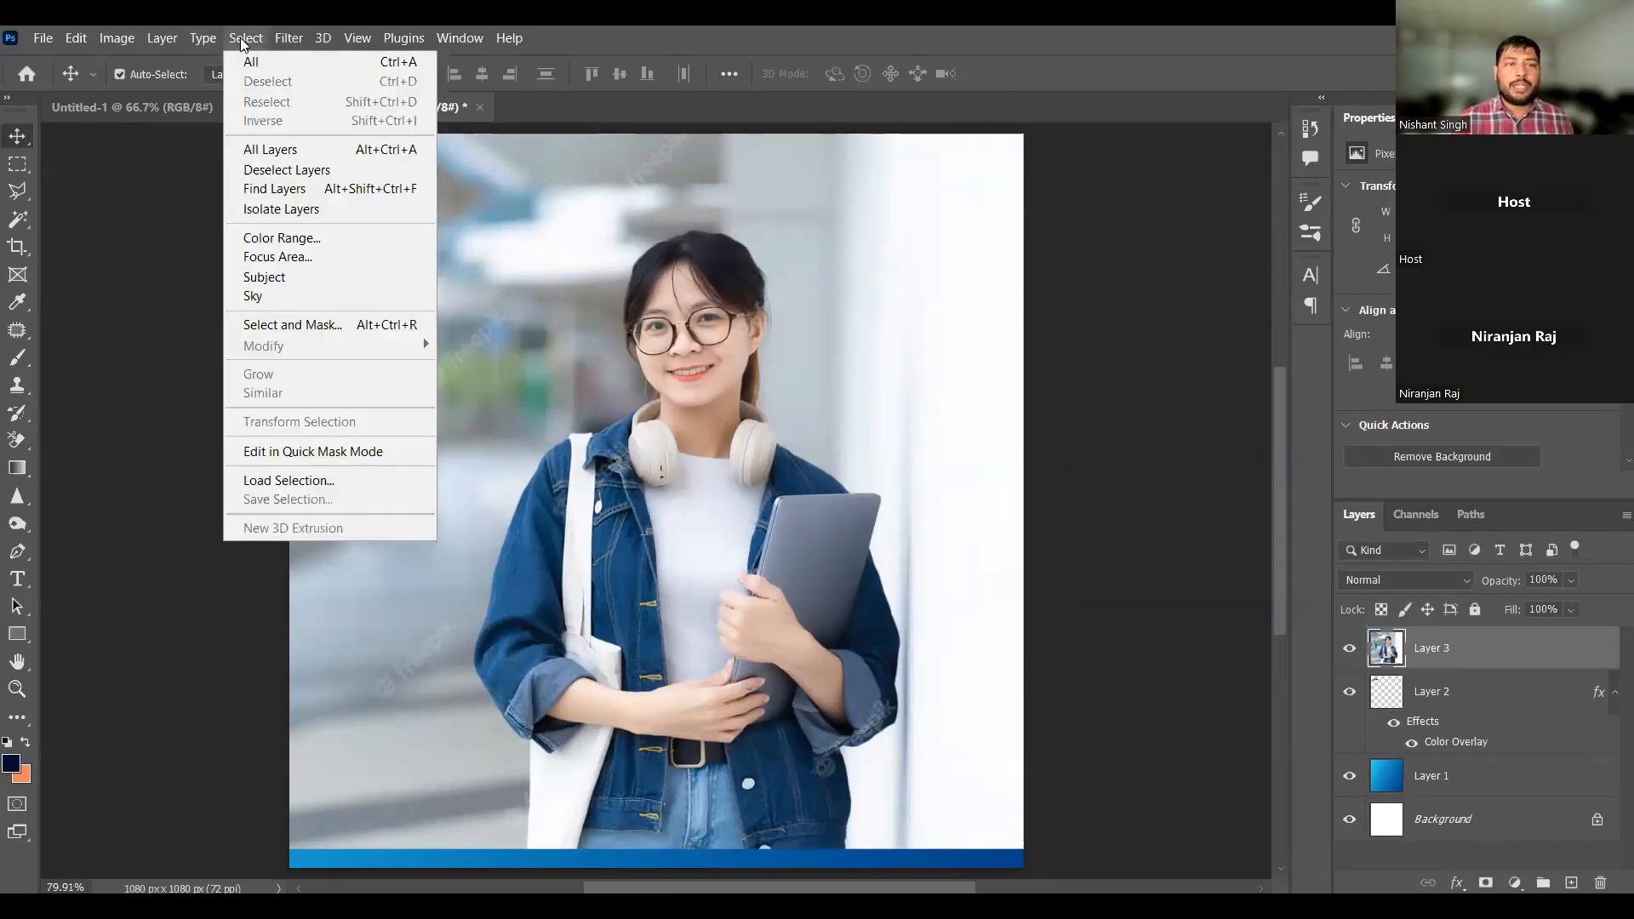
left_click(310, 274)
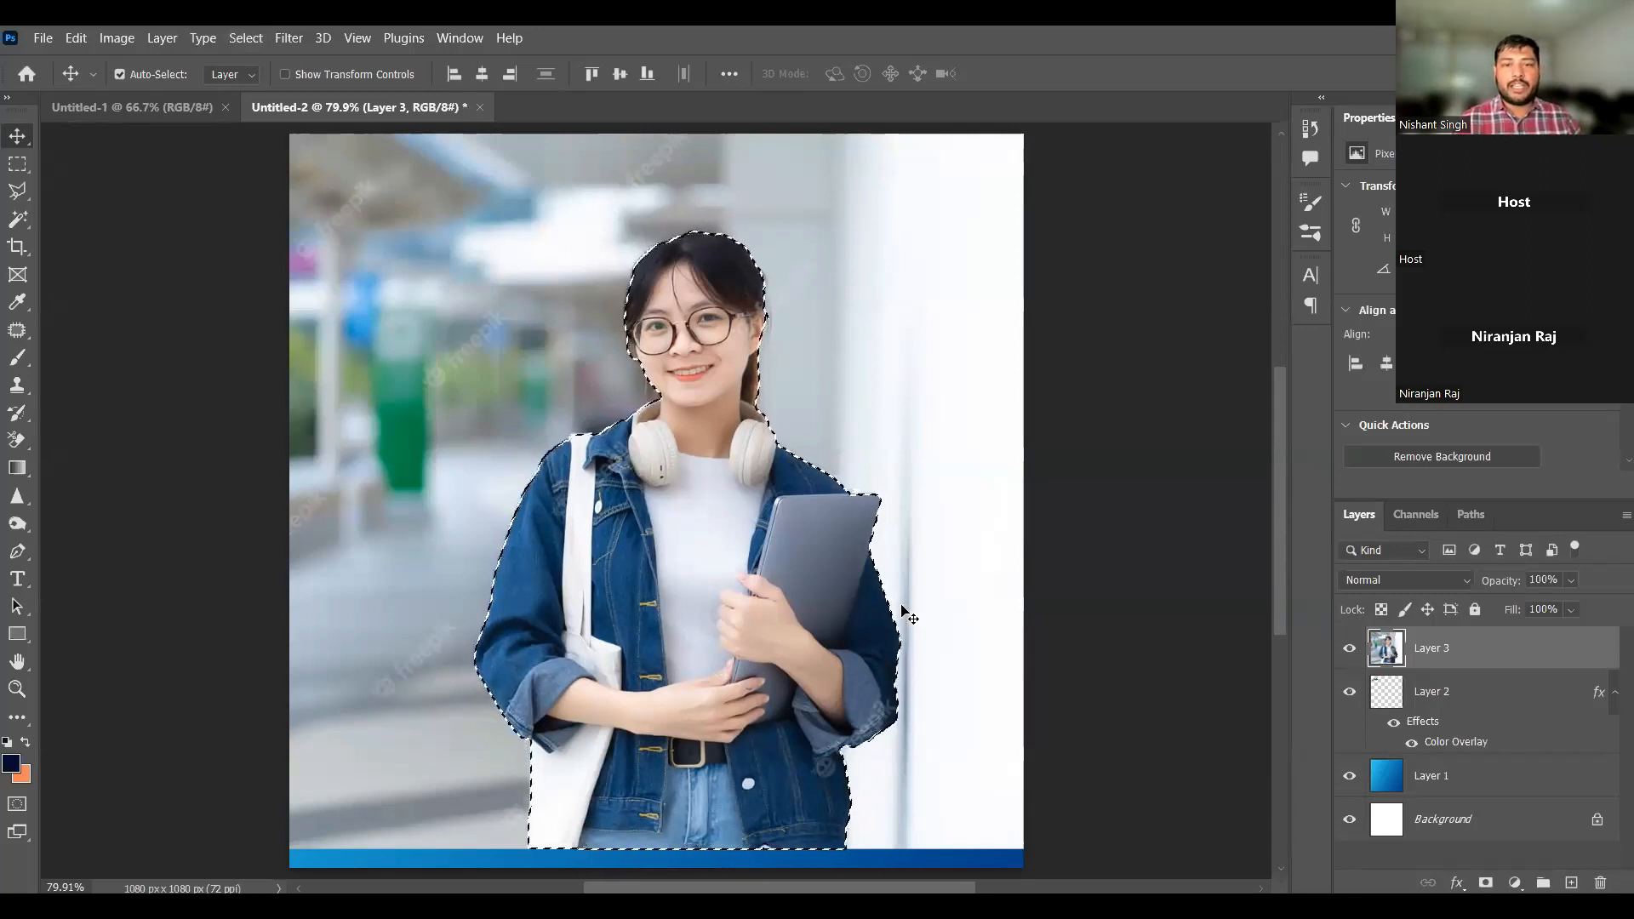
left_click(1492, 883)
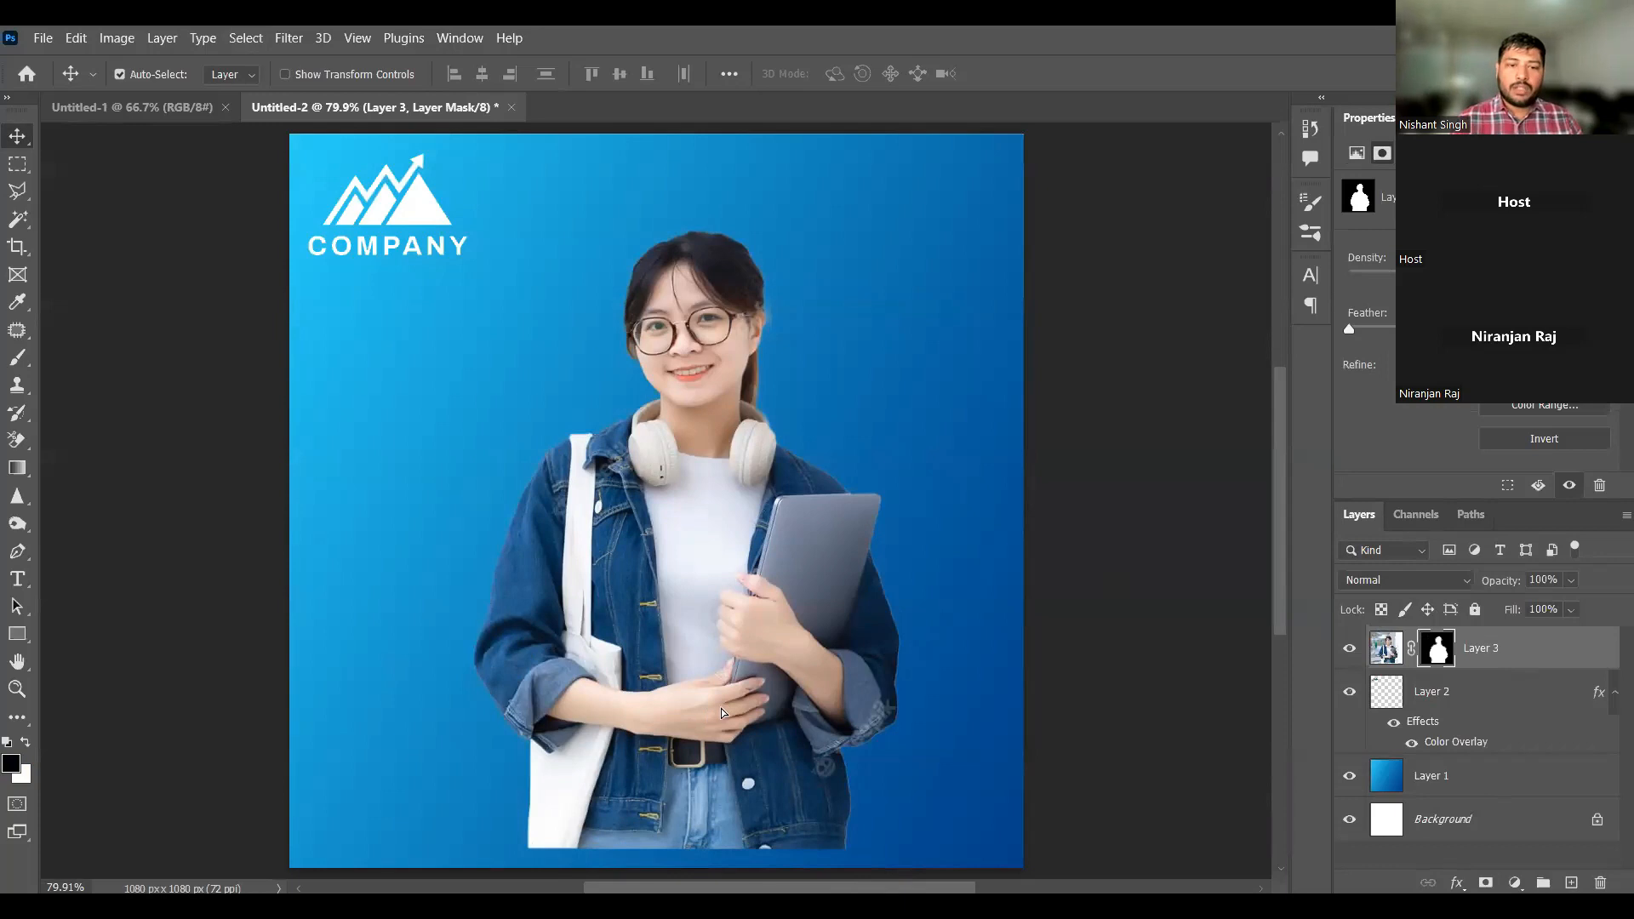
Step: Move the cut-out woman to the right part of the canvas so her lower edge meets the canvas's bottom
left_click_drag(804, 698, 916, 715)
key("ctrl+t")
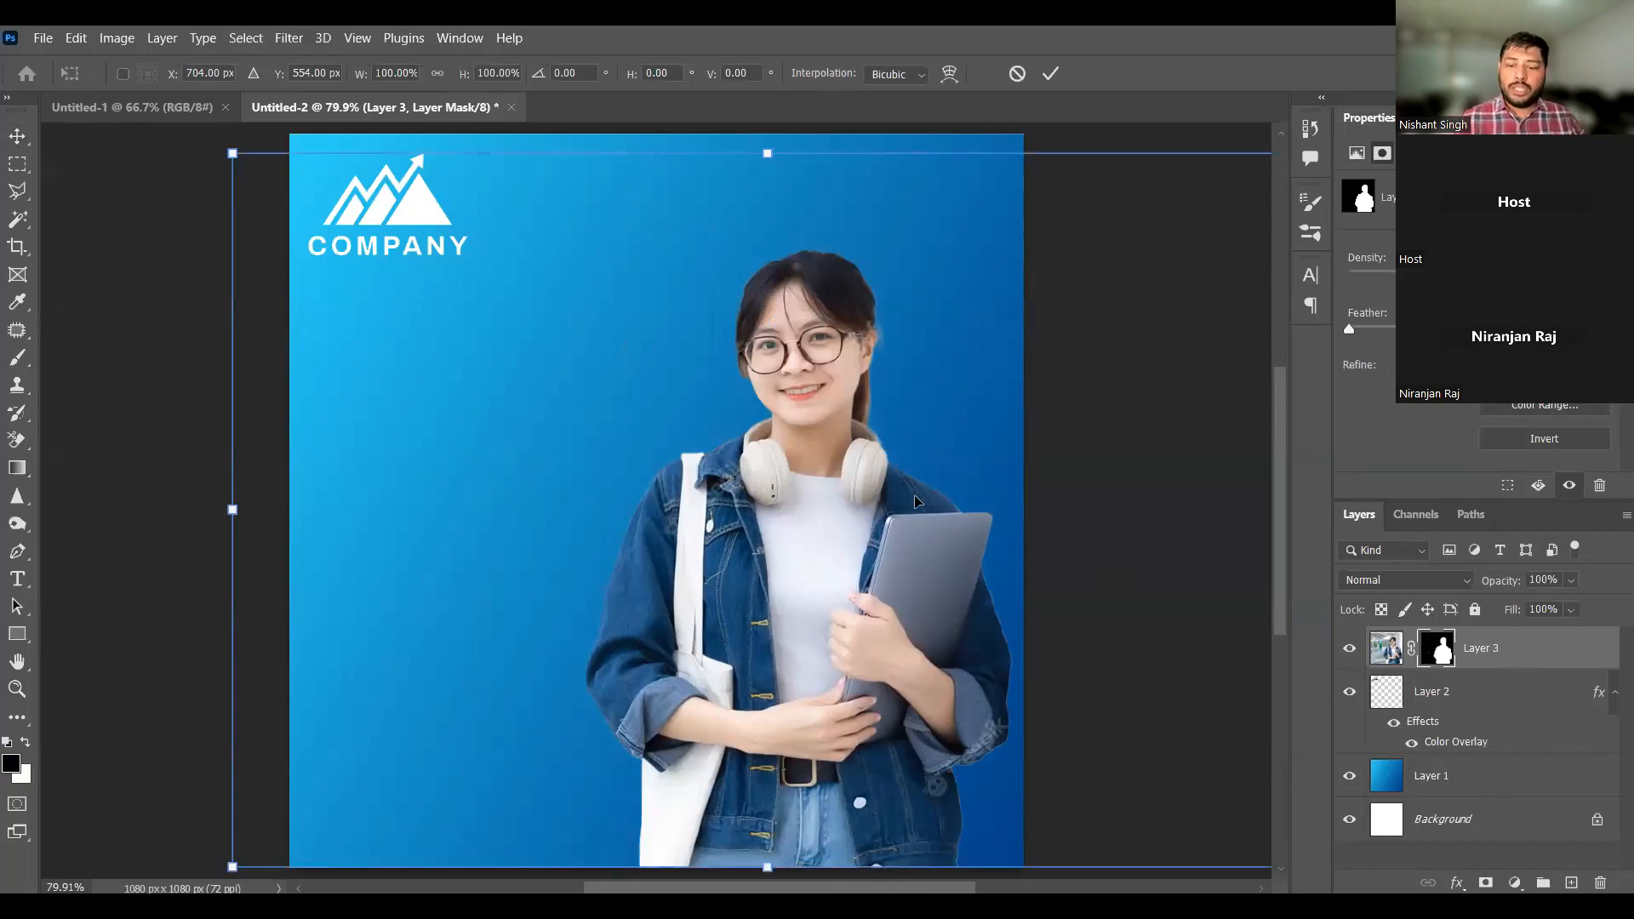
key("ctrl+minus")
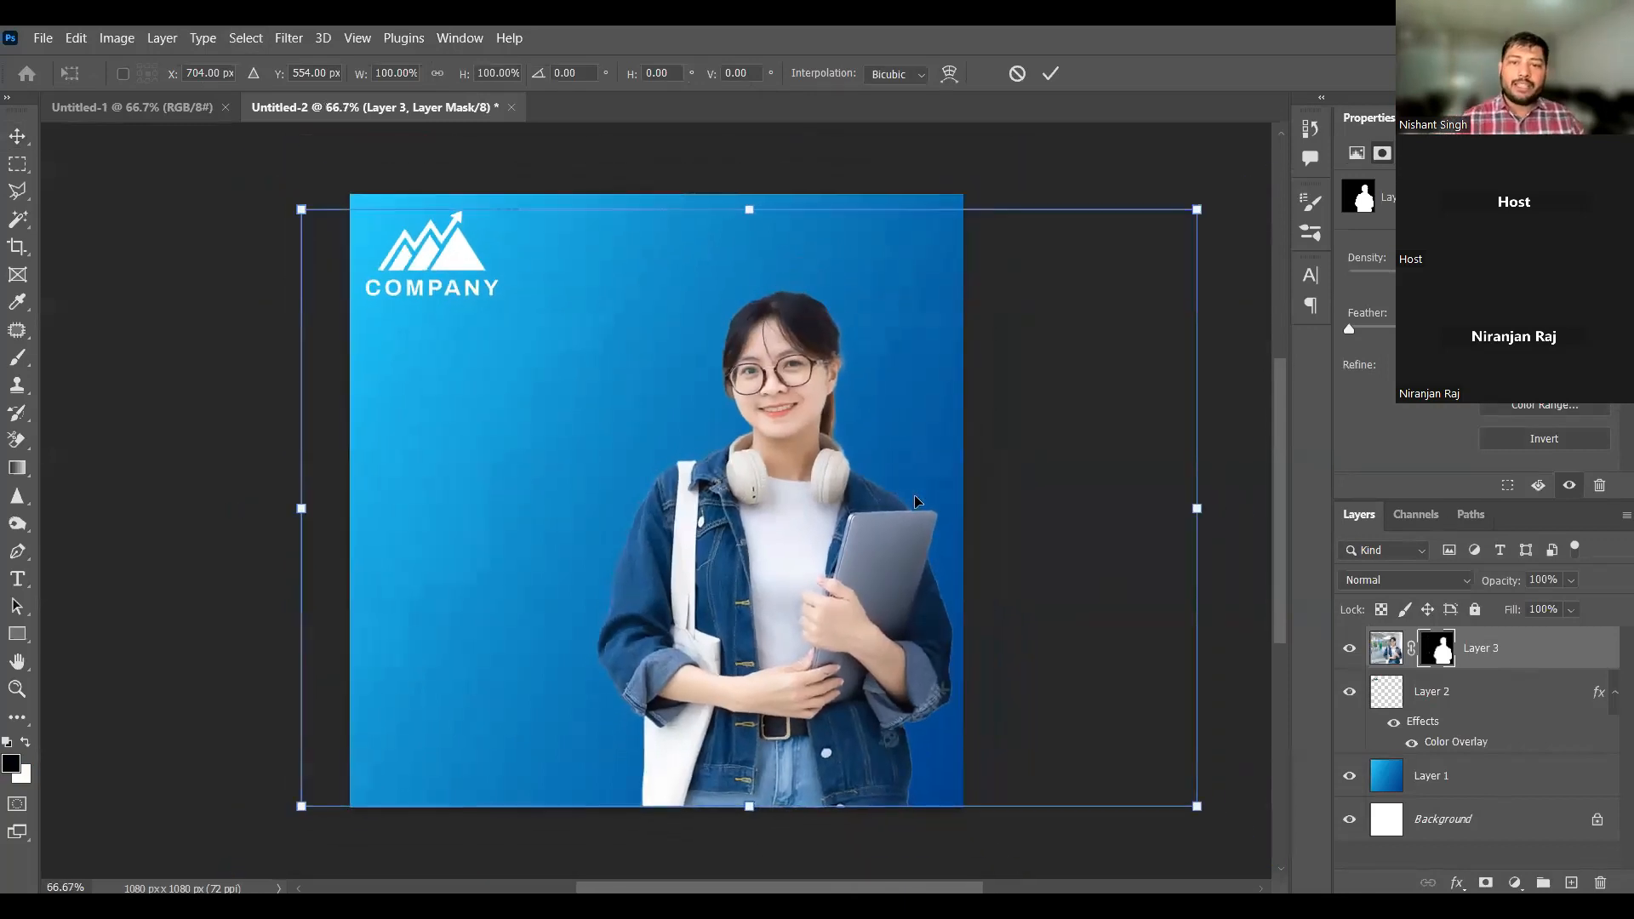
key("Return")
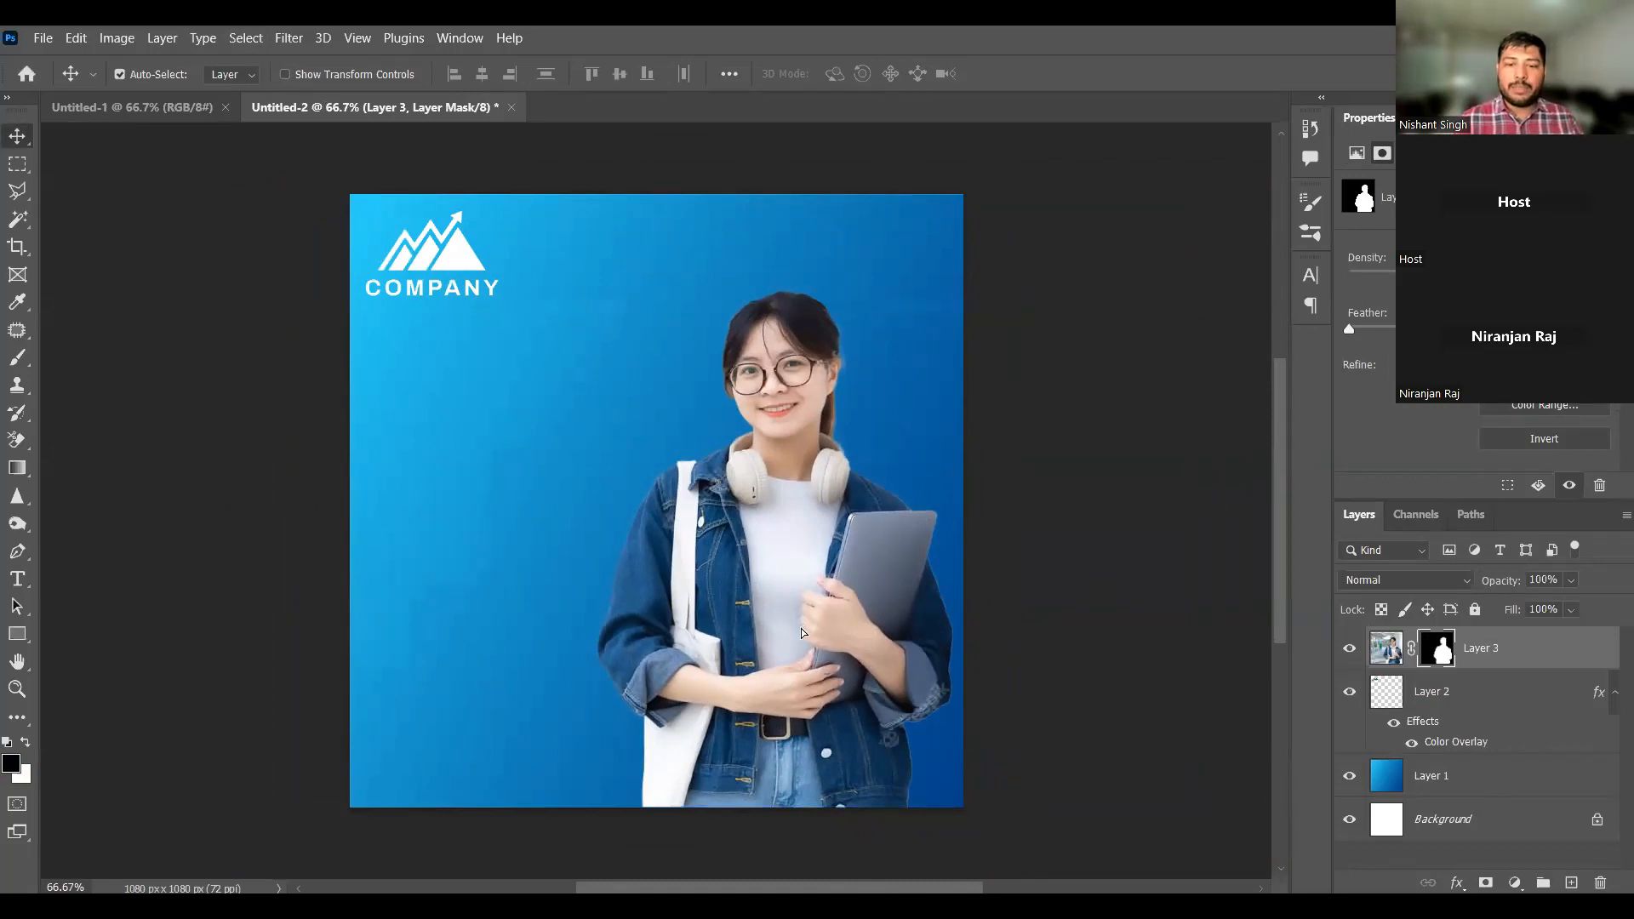
left_click_drag(800, 636, 820, 634)
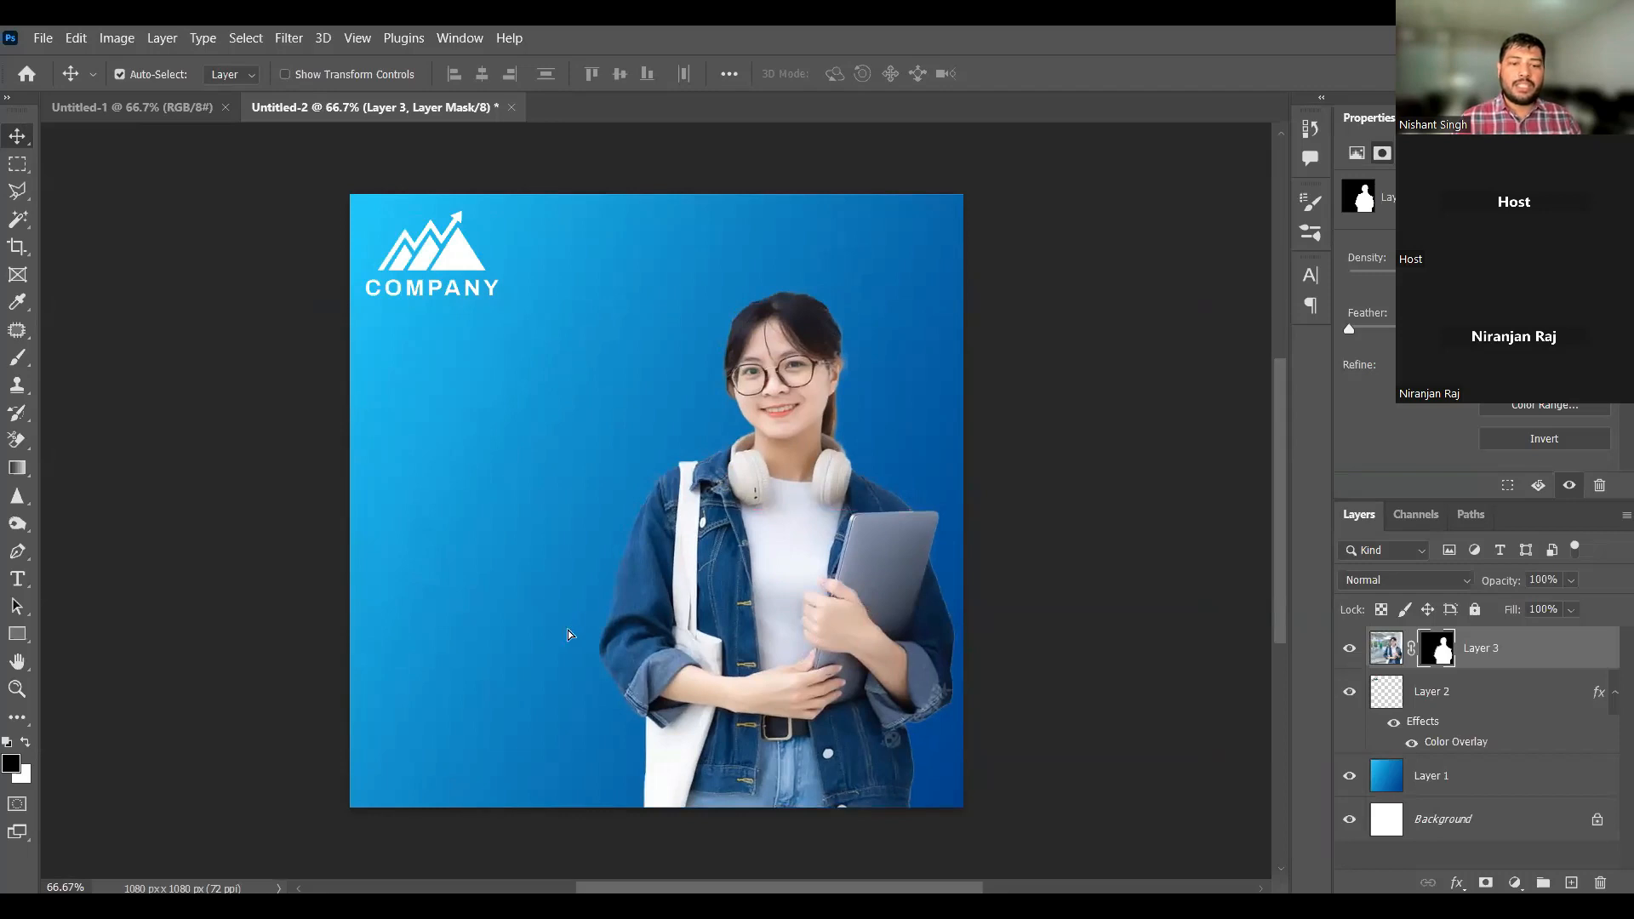
Step: Move the cut-out woman to the canvas's left side, scale her to about 92% standing on the bottom edge, and deselect the layer
key("ctrl+z")
key("ctrl")
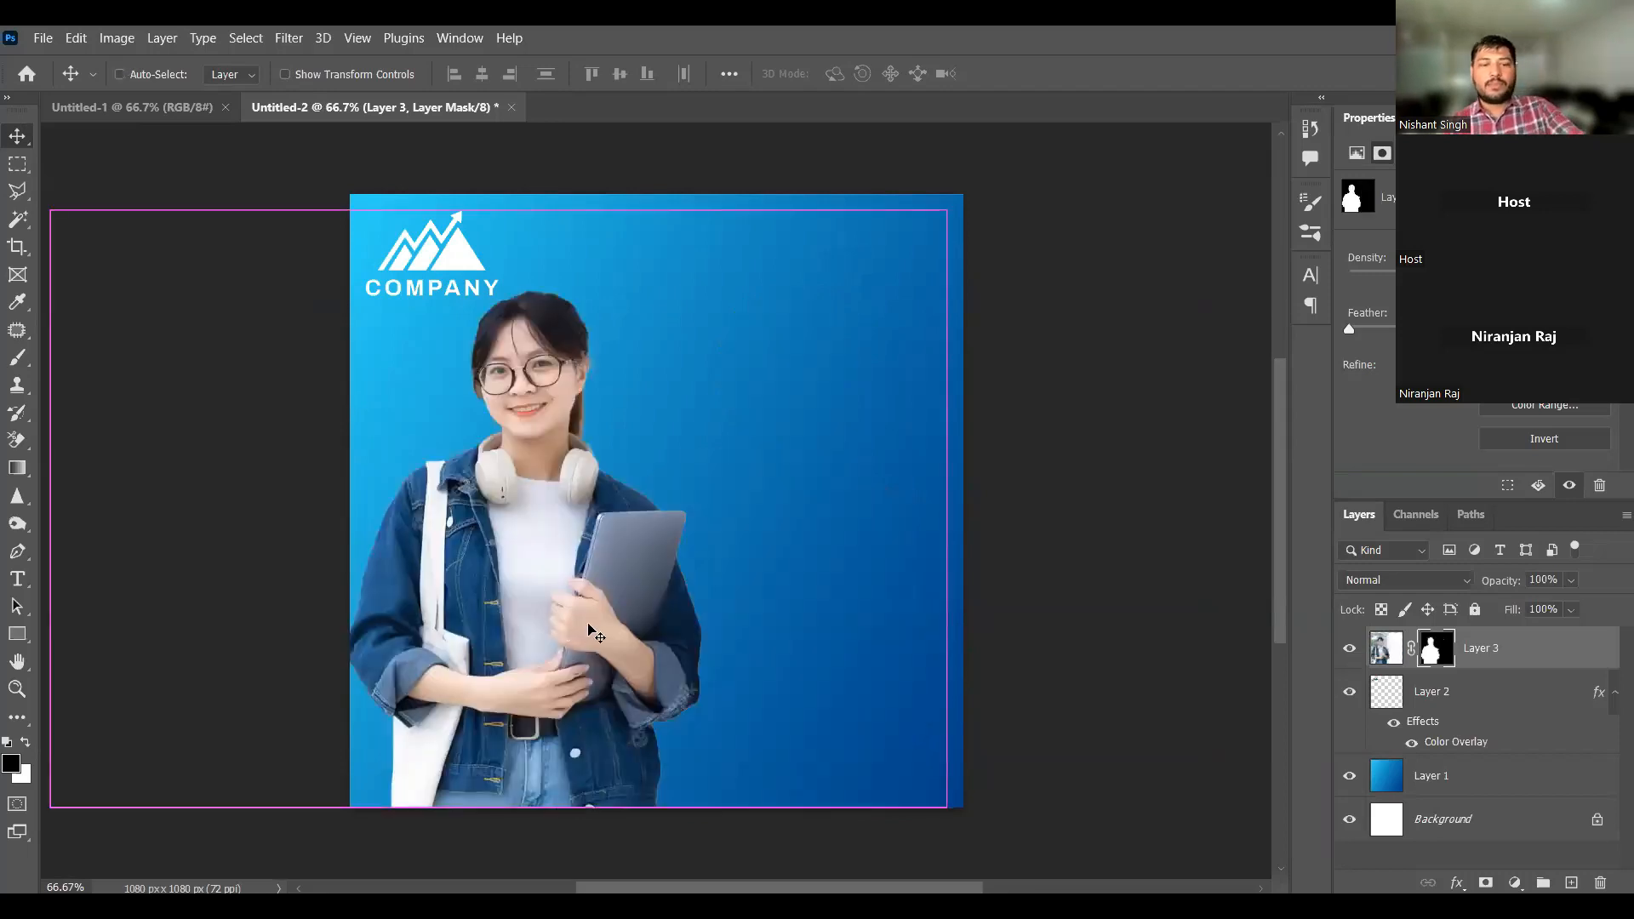
key("ctrl+t")
left_click_drag(944, 212, 941, 215)
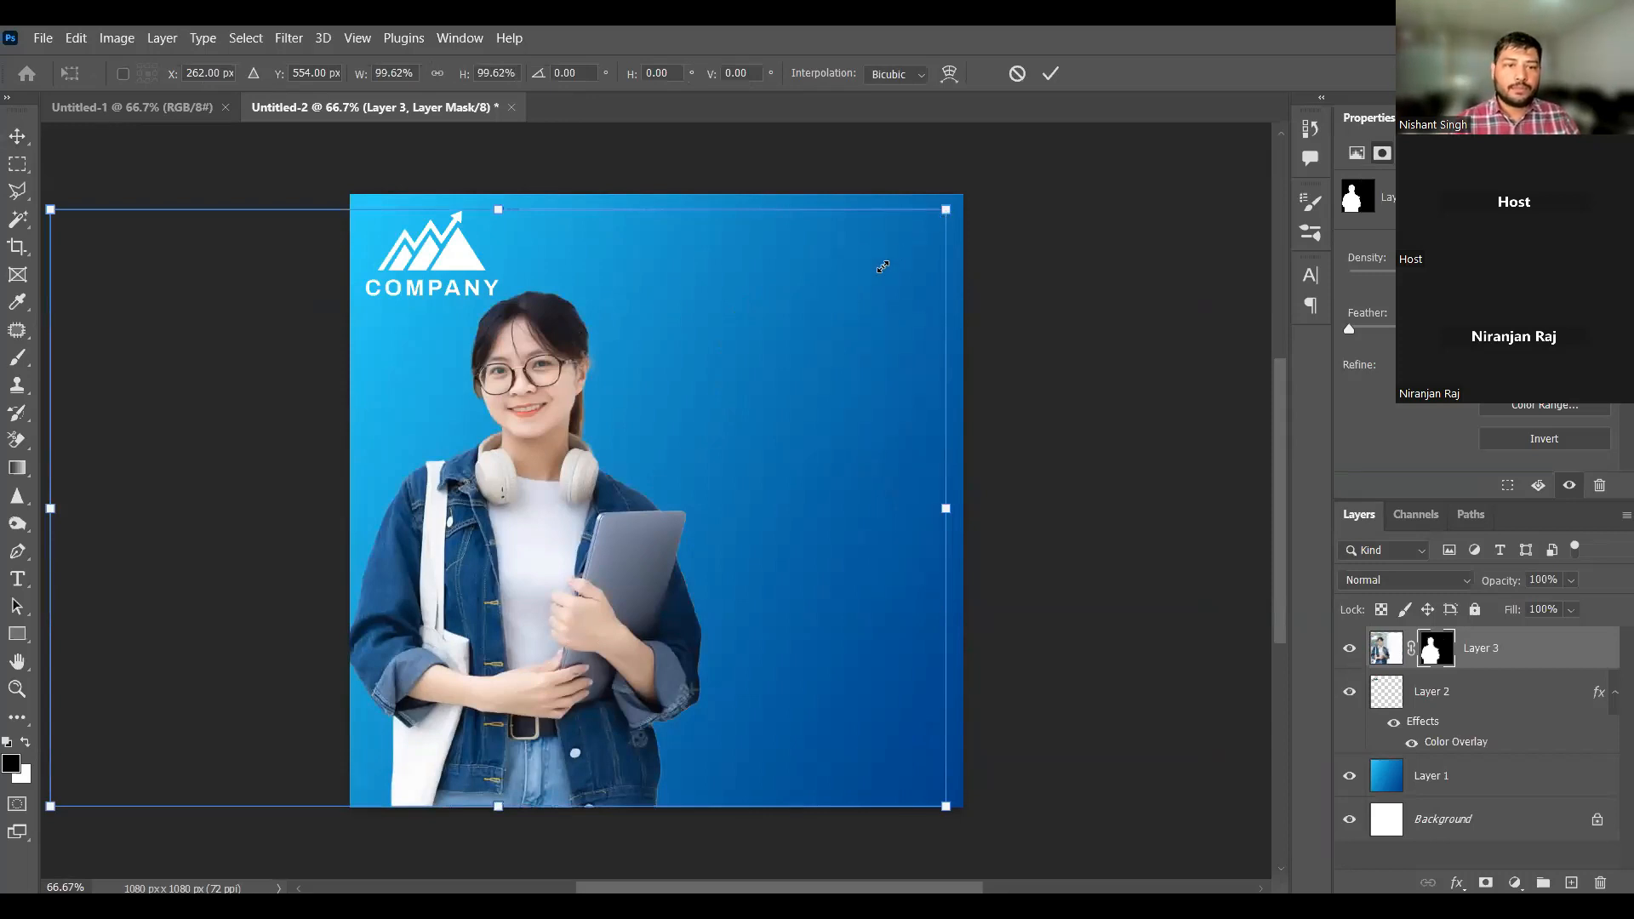
left_click_drag(877, 267, 808, 315)
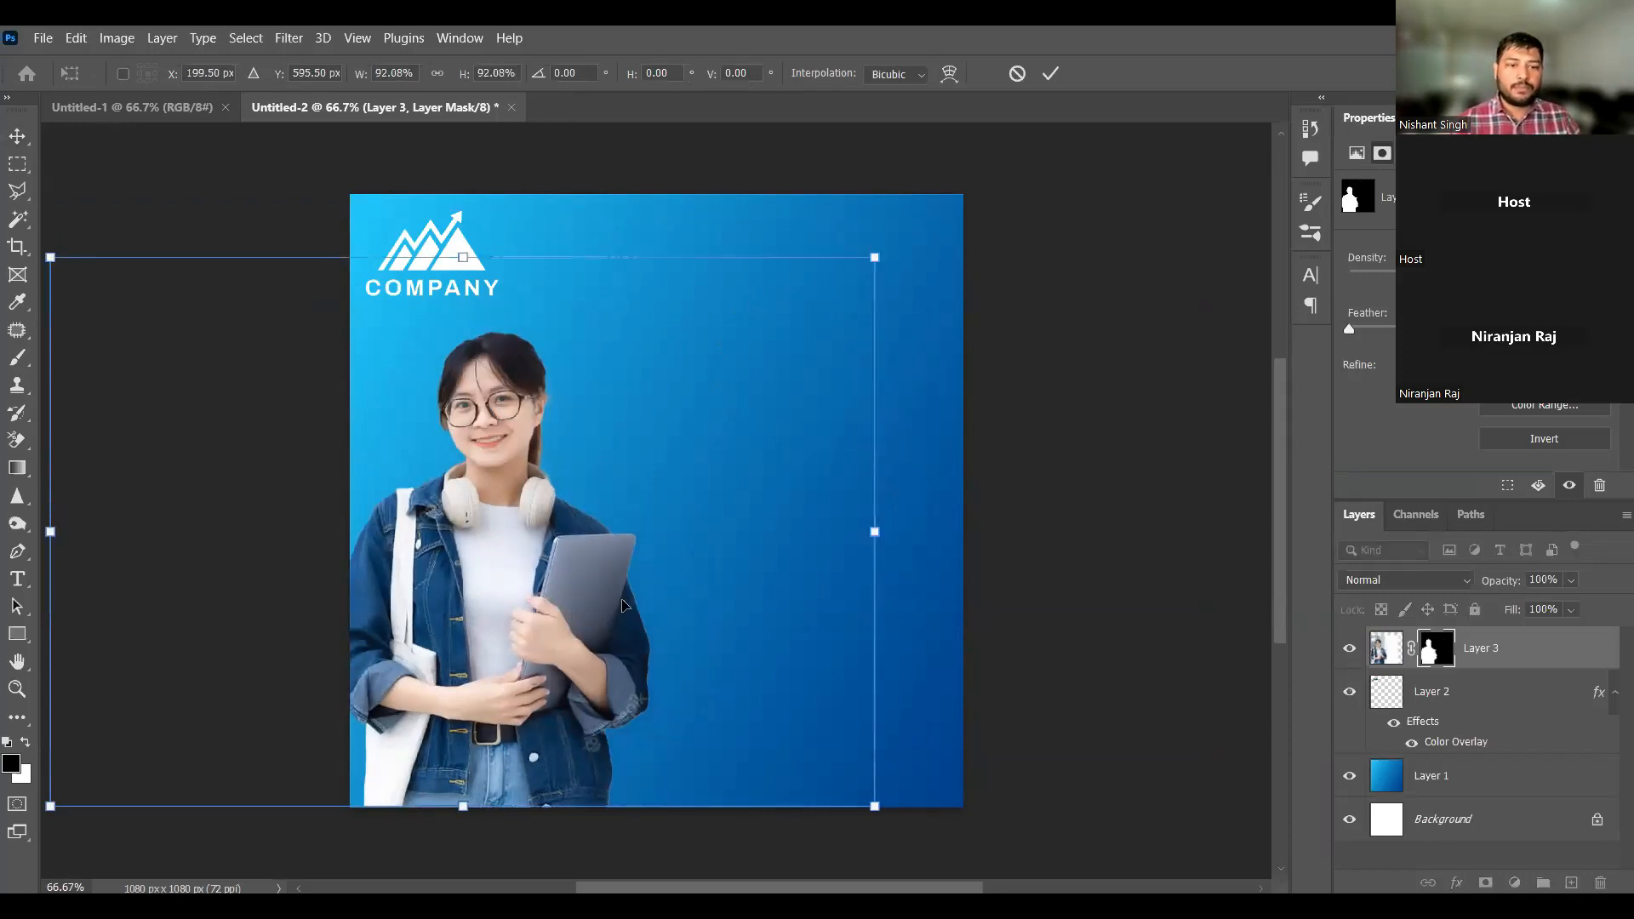
left_click_drag(628, 606, 655, 606)
key("Return")
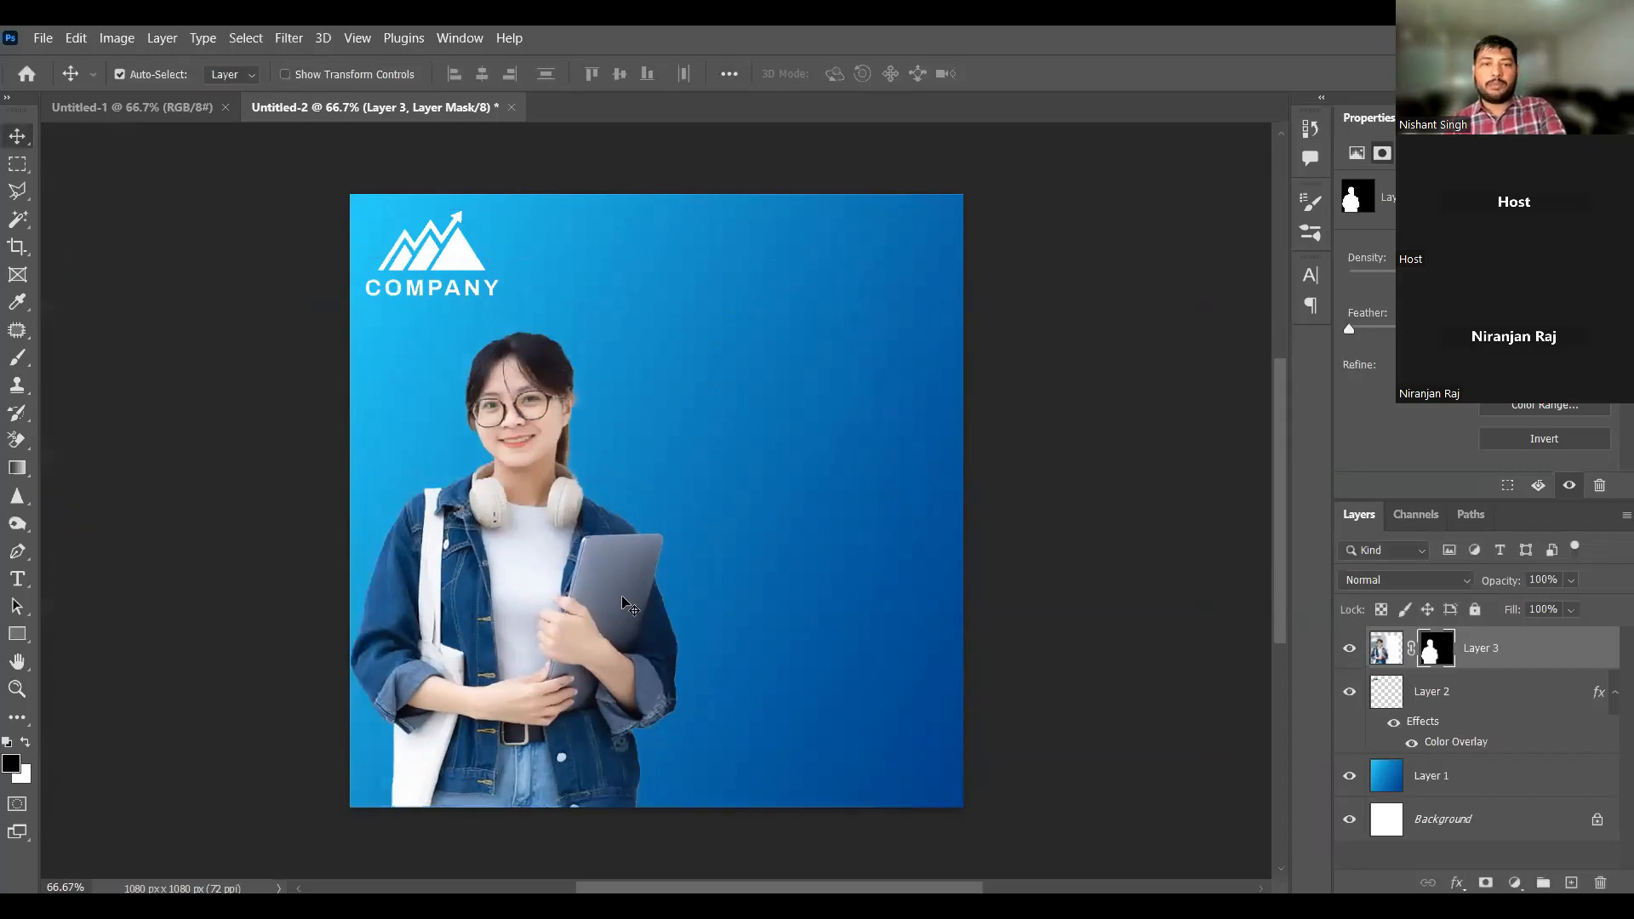
left_click(1069, 554)
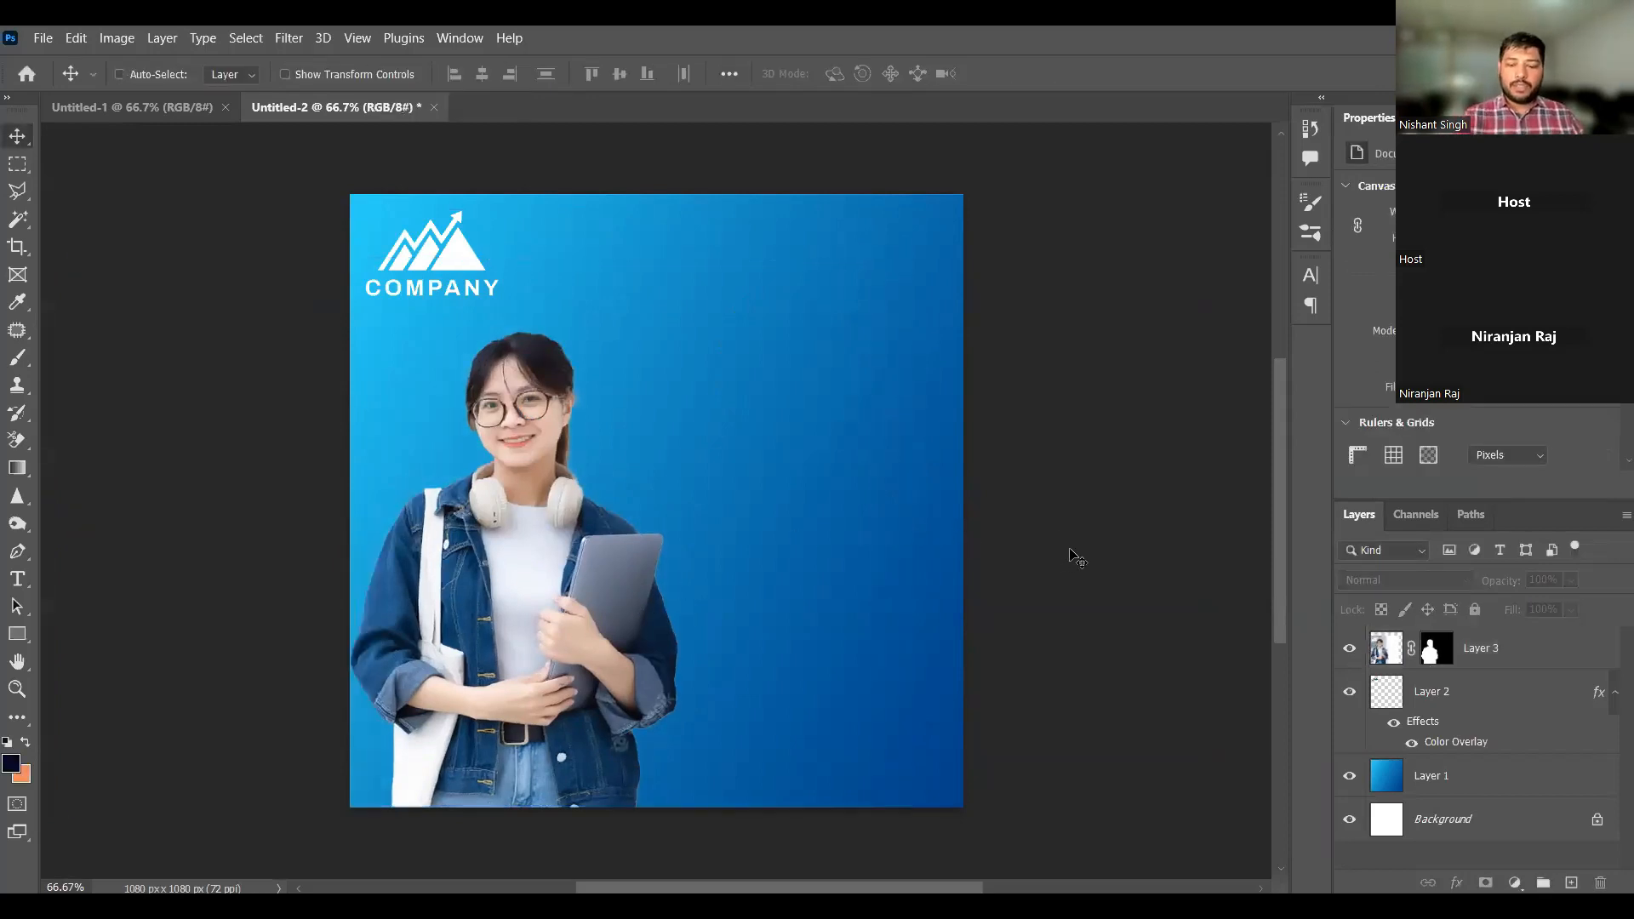
scroll(1069, 554, "up", 1)
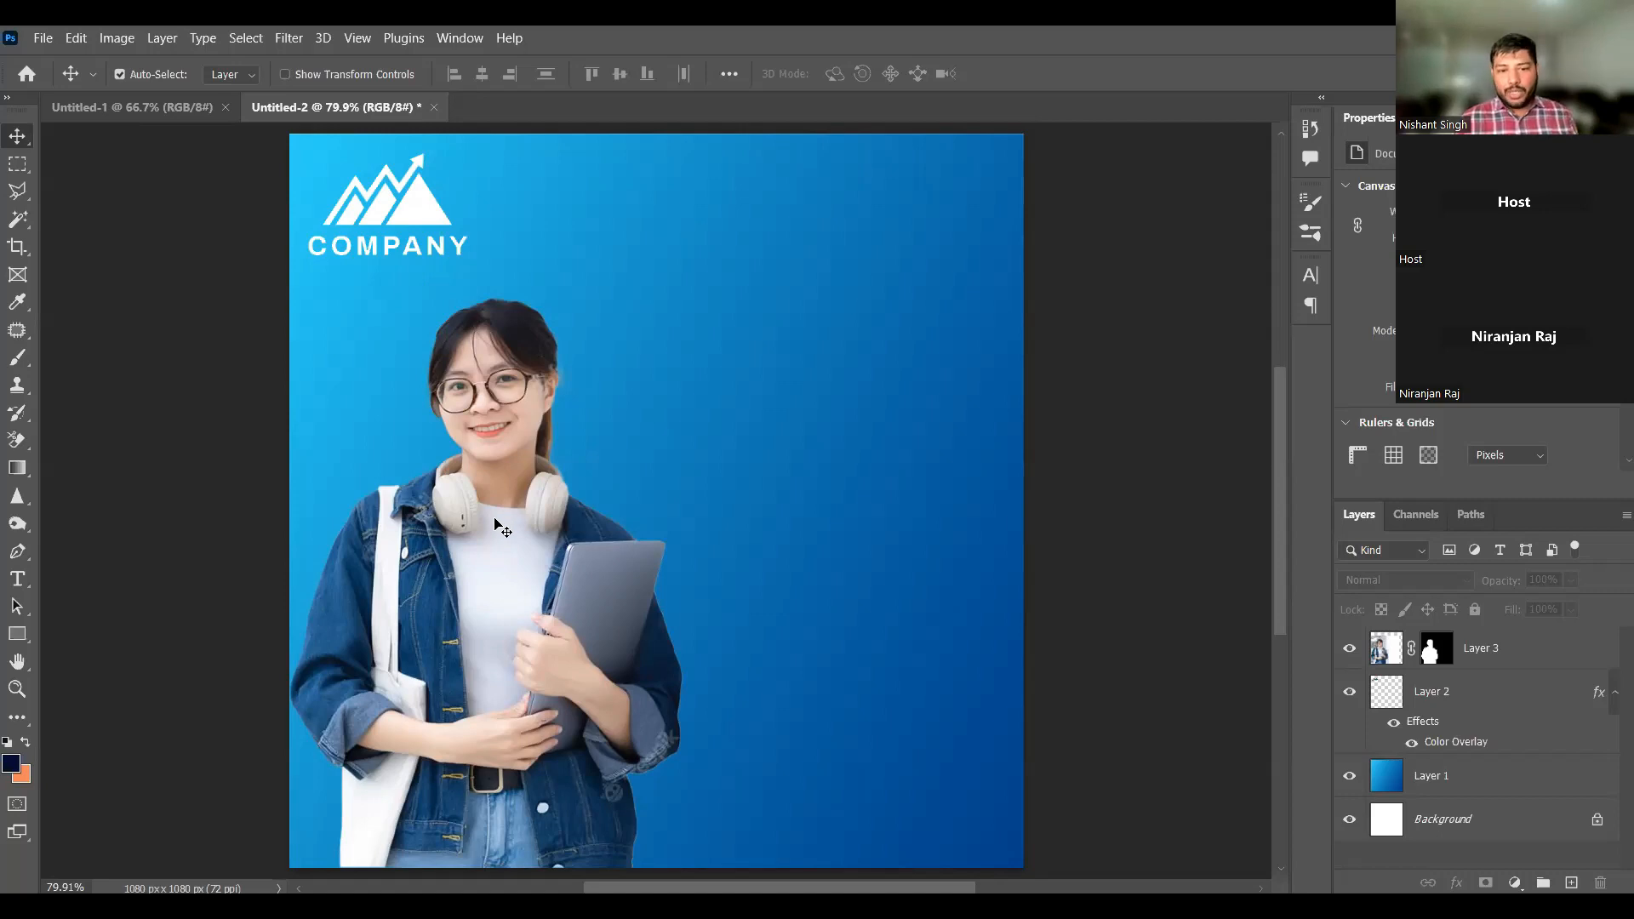
left_click(514, 607)
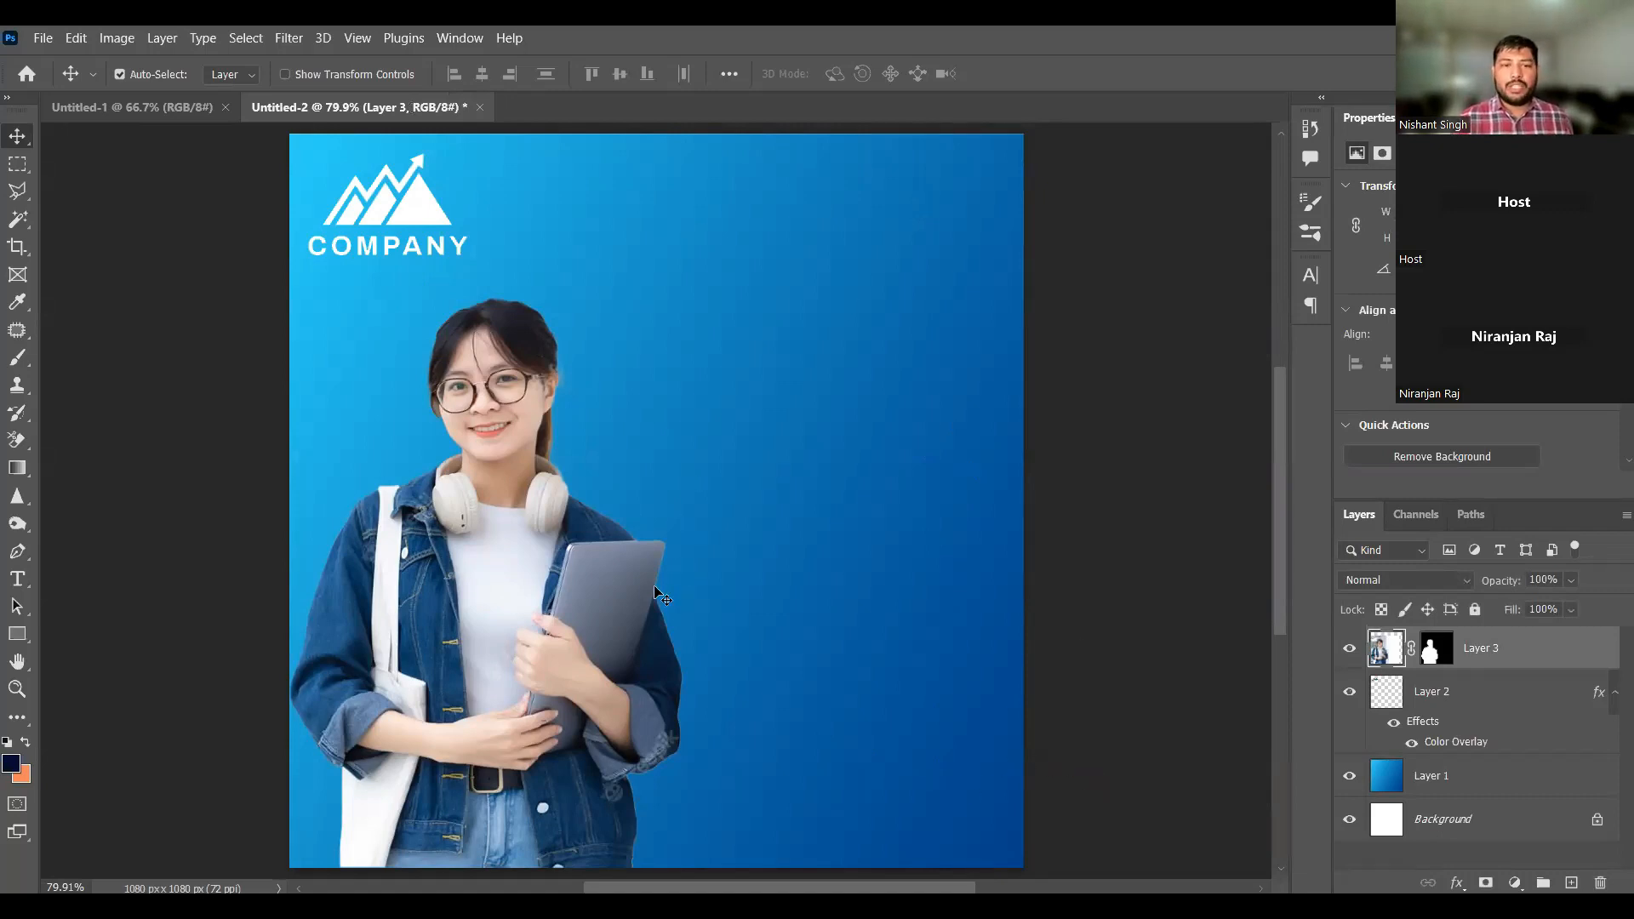
left_click(1123, 637)
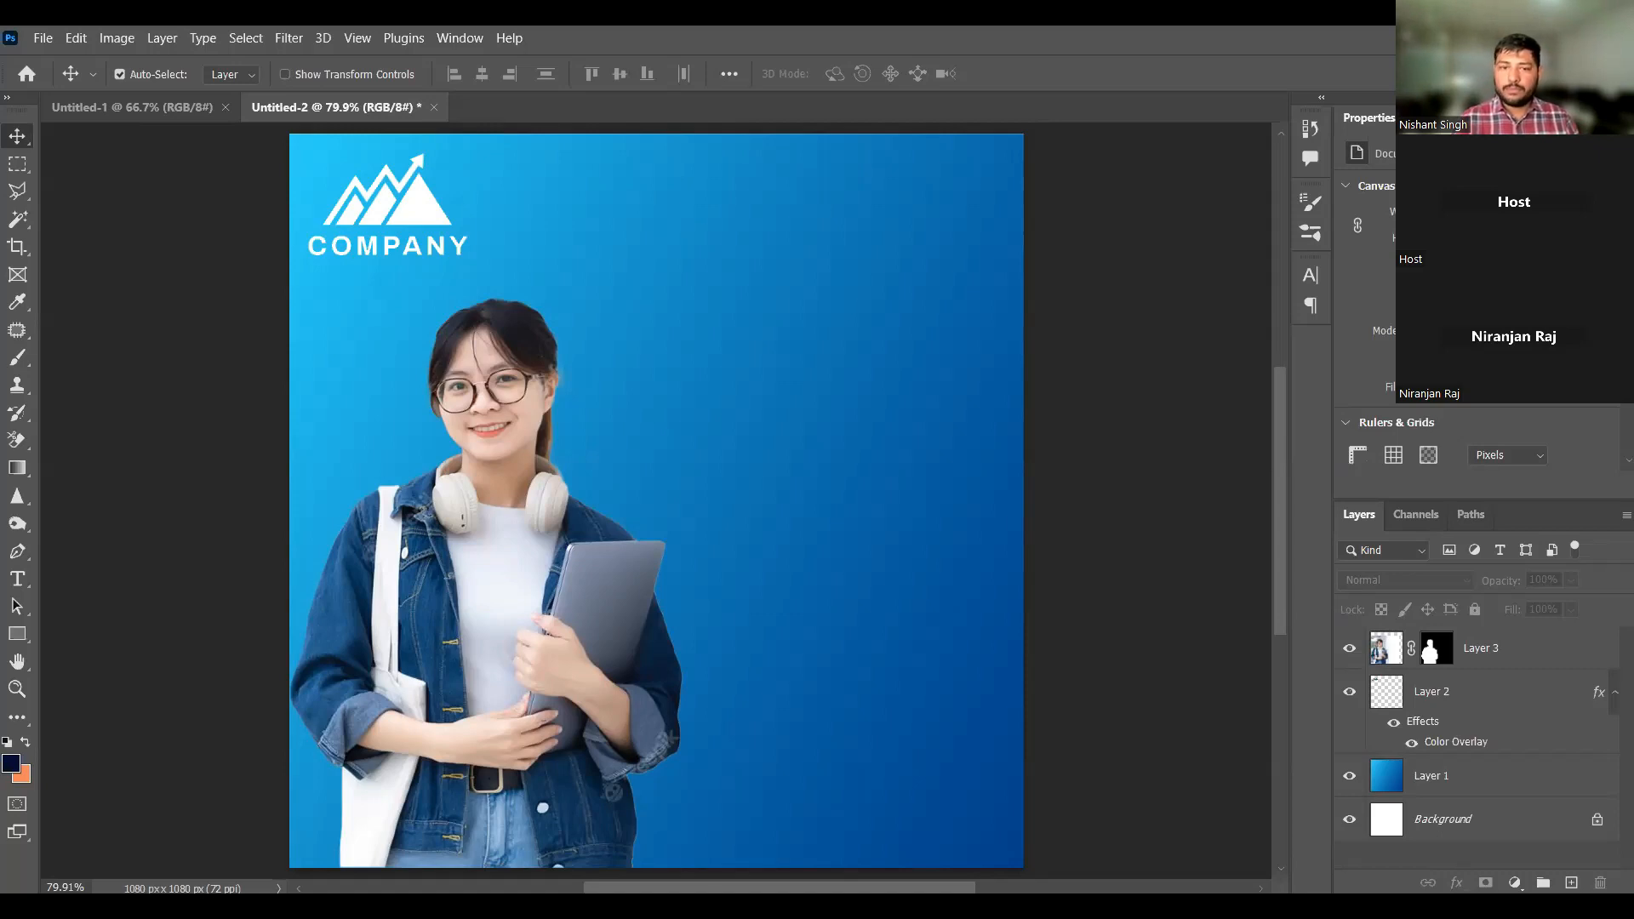
left_click(640, 678)
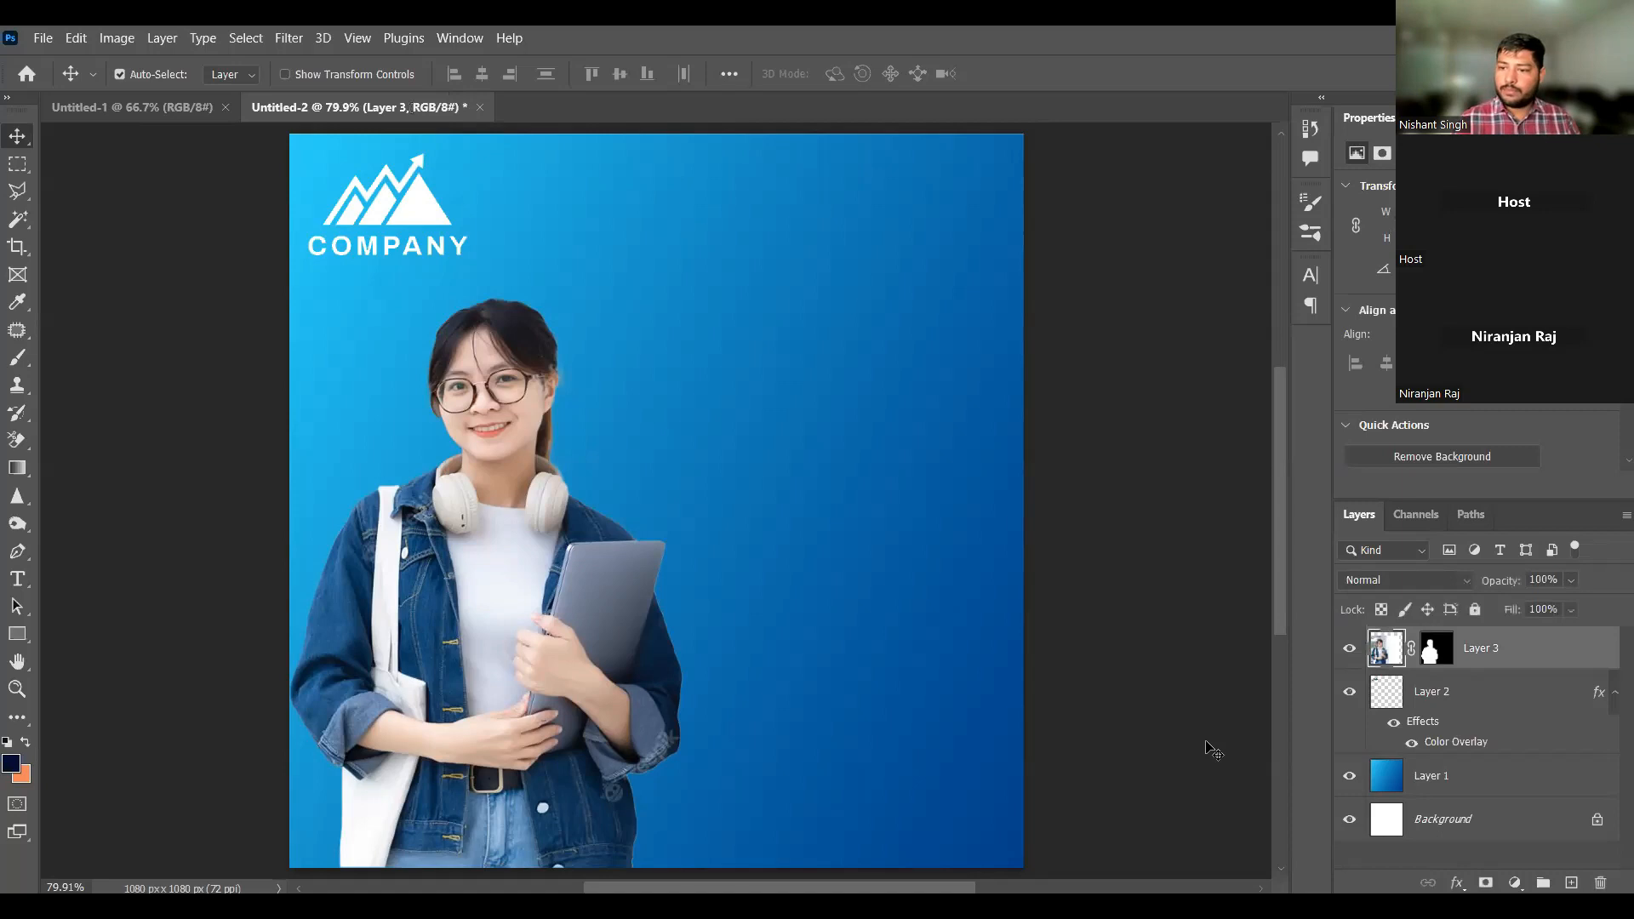
Step: Paste the photo of the boy with the molecule model above Layer 1 and move it toward the canvas's right side
left_click(1481, 773)
key("ctrl+v")
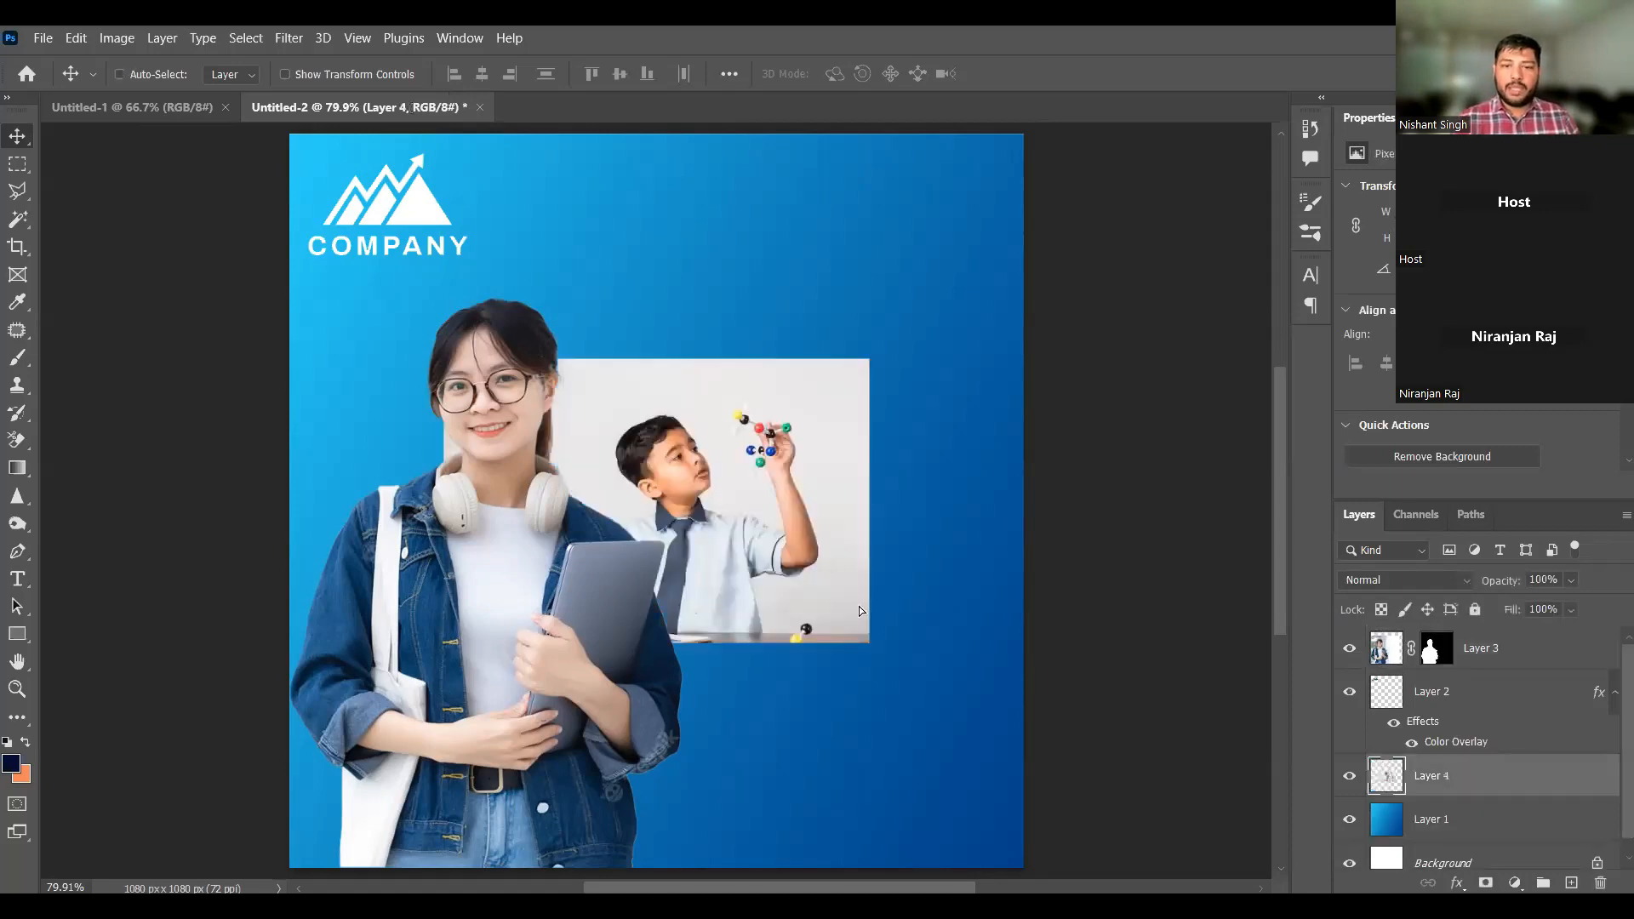
left_click_drag(860, 606, 991, 645)
Step: Scale the boy's photo to about 184% and place it on the canvas's bottom edge, with the boy to the right of the woman
key("ctrl+t")
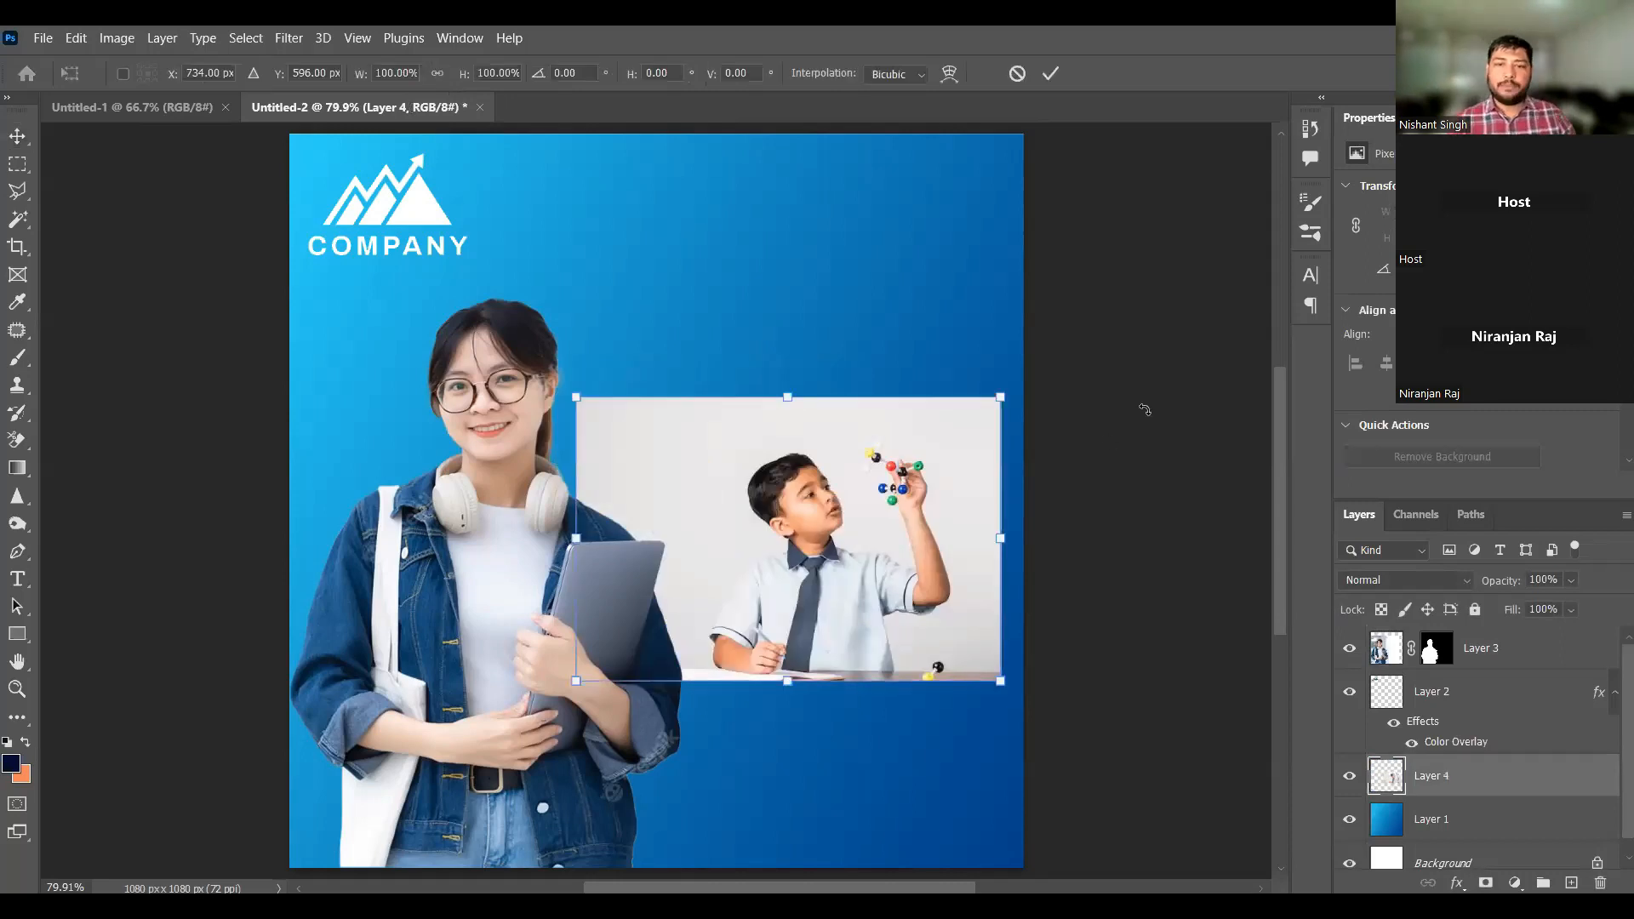
left_click_drag(1001, 397, 1010, 394)
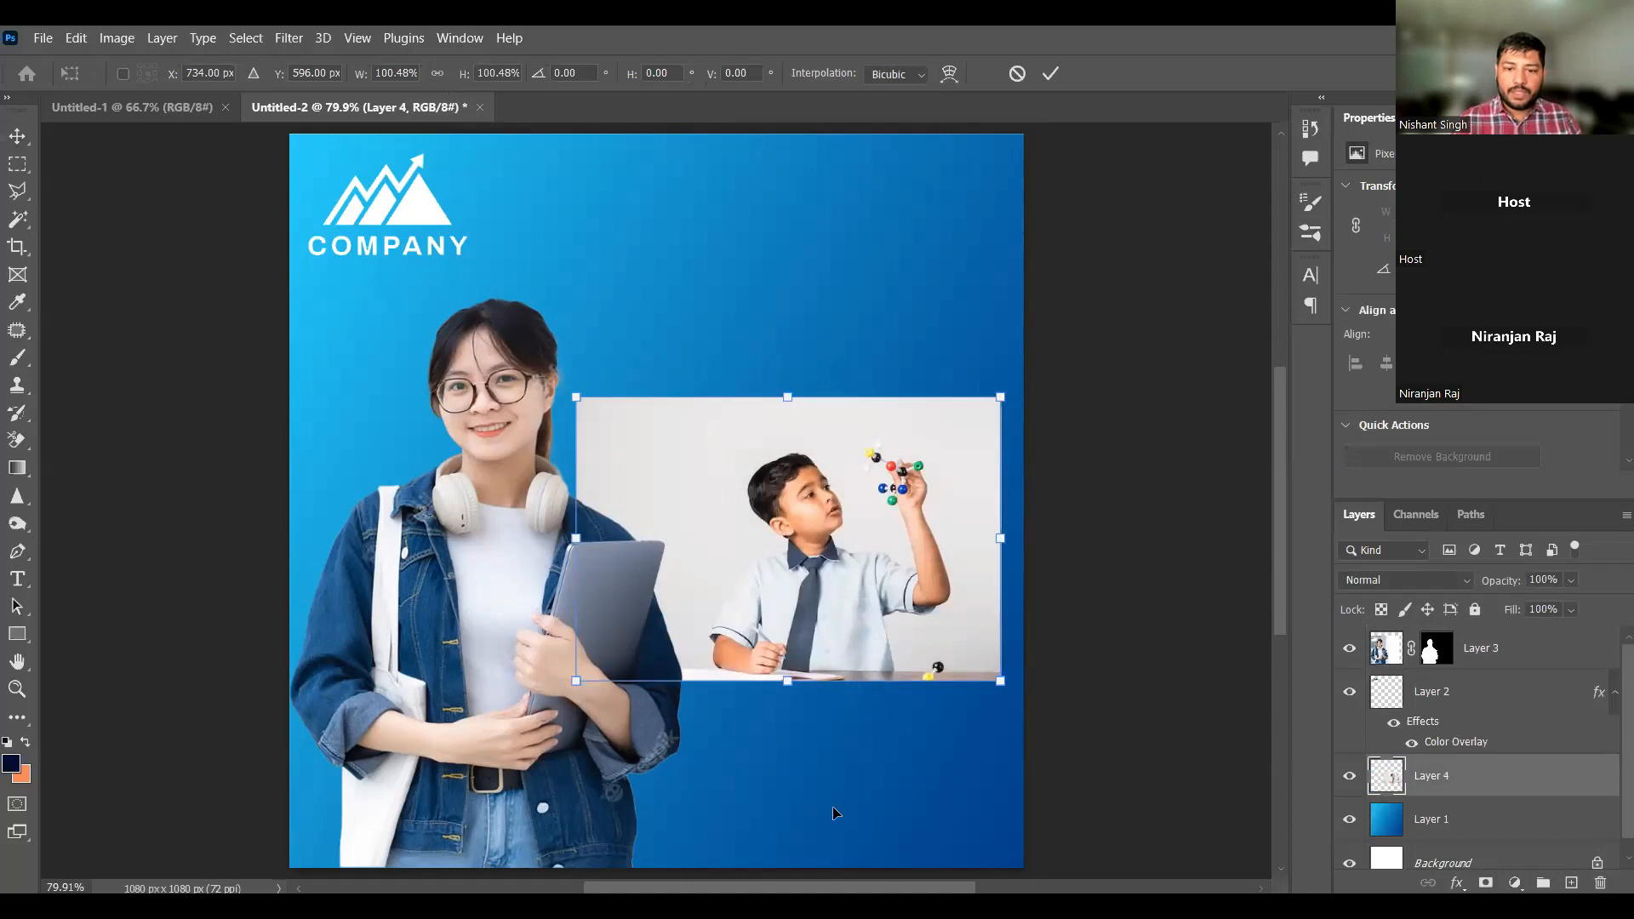
left_click_drag(1001, 398, 1198, 268)
left_click_drag(944, 623, 825, 810)
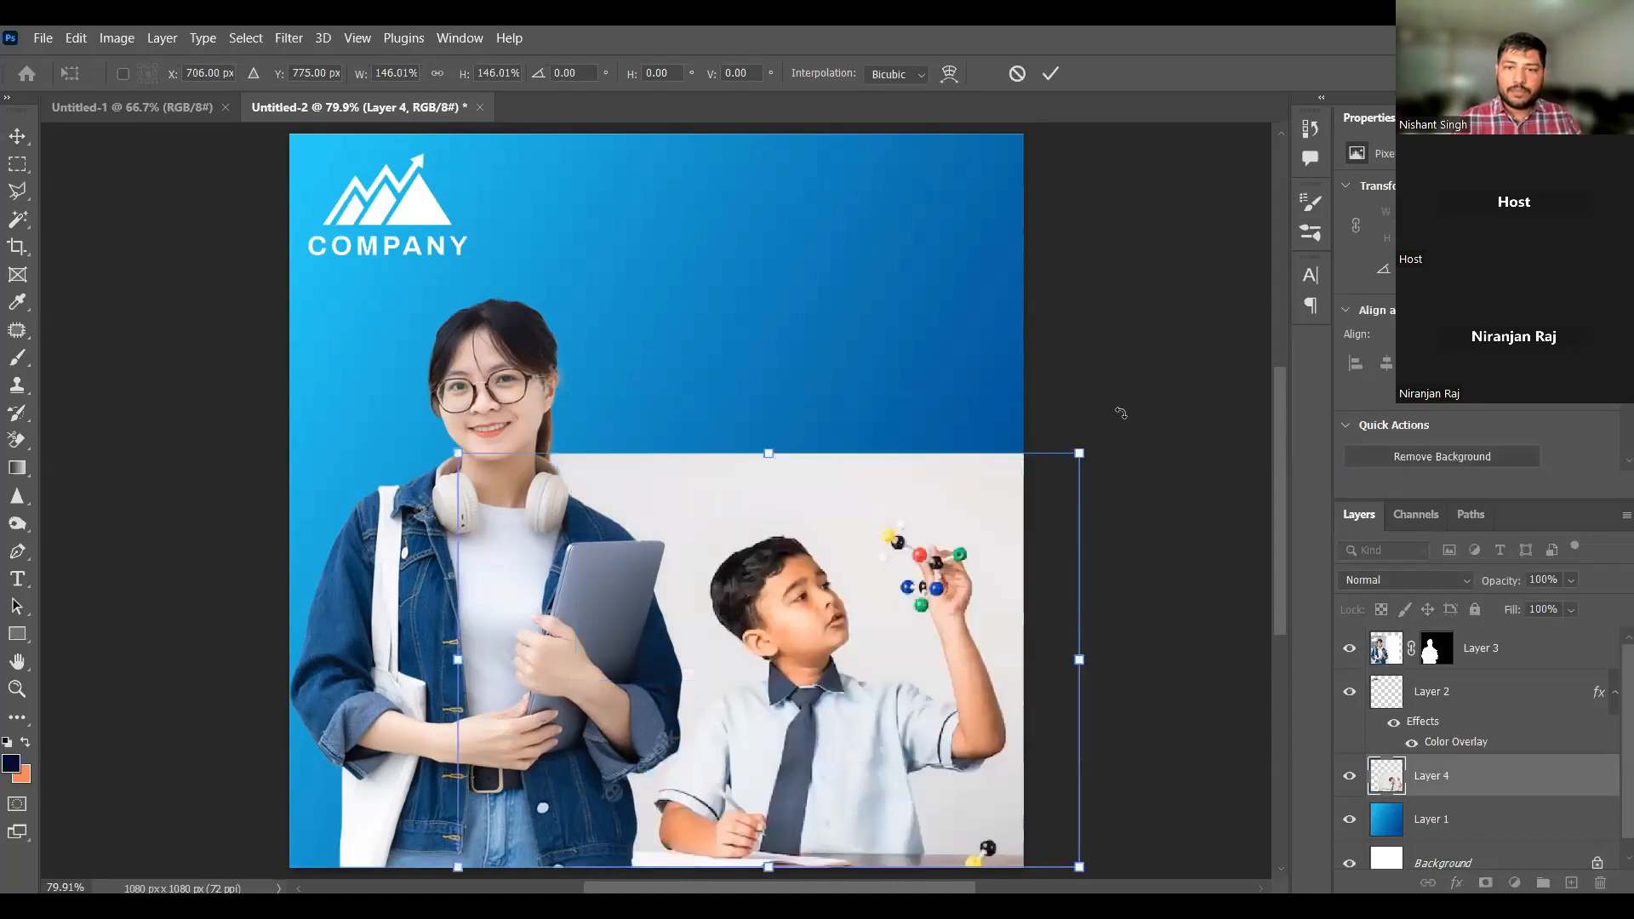
left_click_drag(1080, 454, 1241, 345)
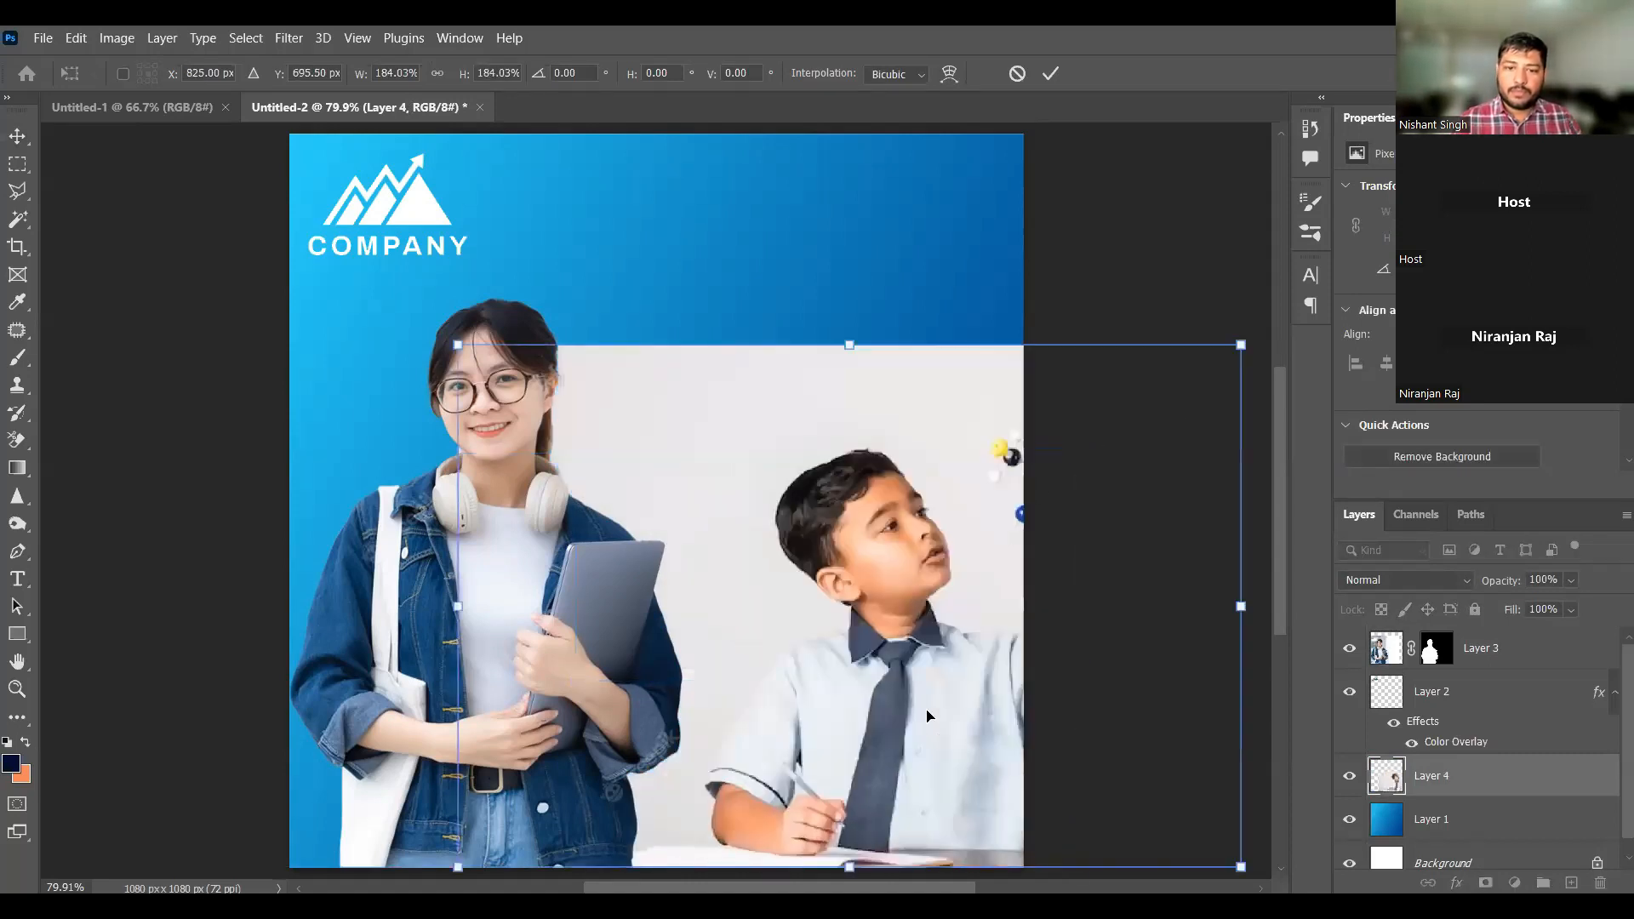
left_click_drag(927, 720, 828, 721)
key("Return")
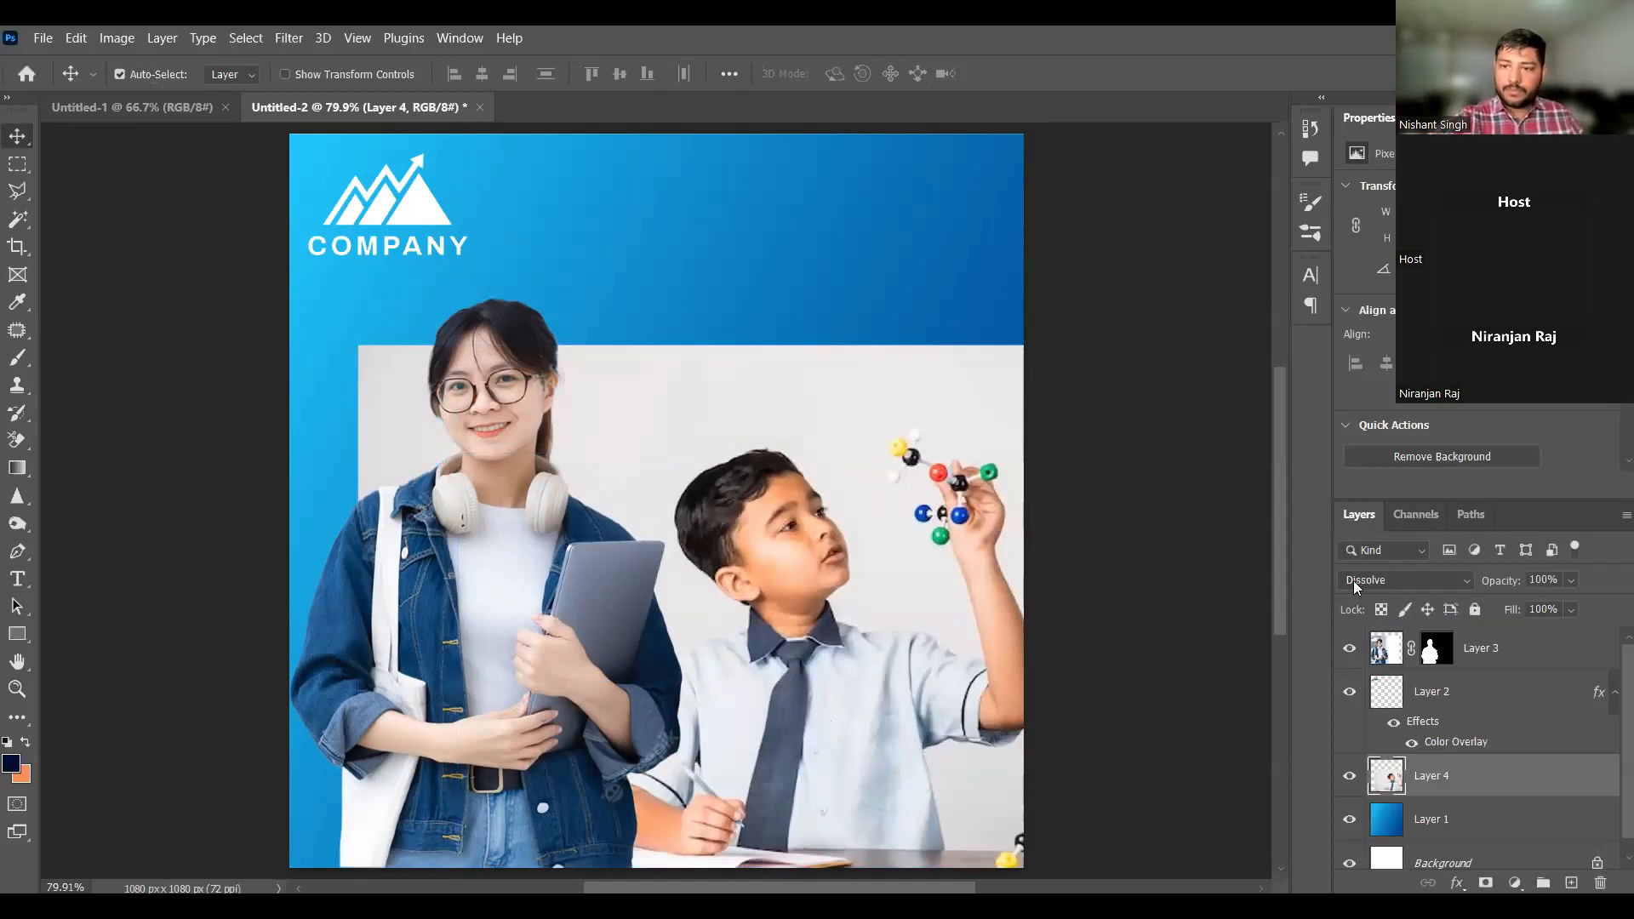
Step: Set the boy's photo to Multiply blend mode and lower its opacity to 21%
scroll(1353, 581, "down", 1)
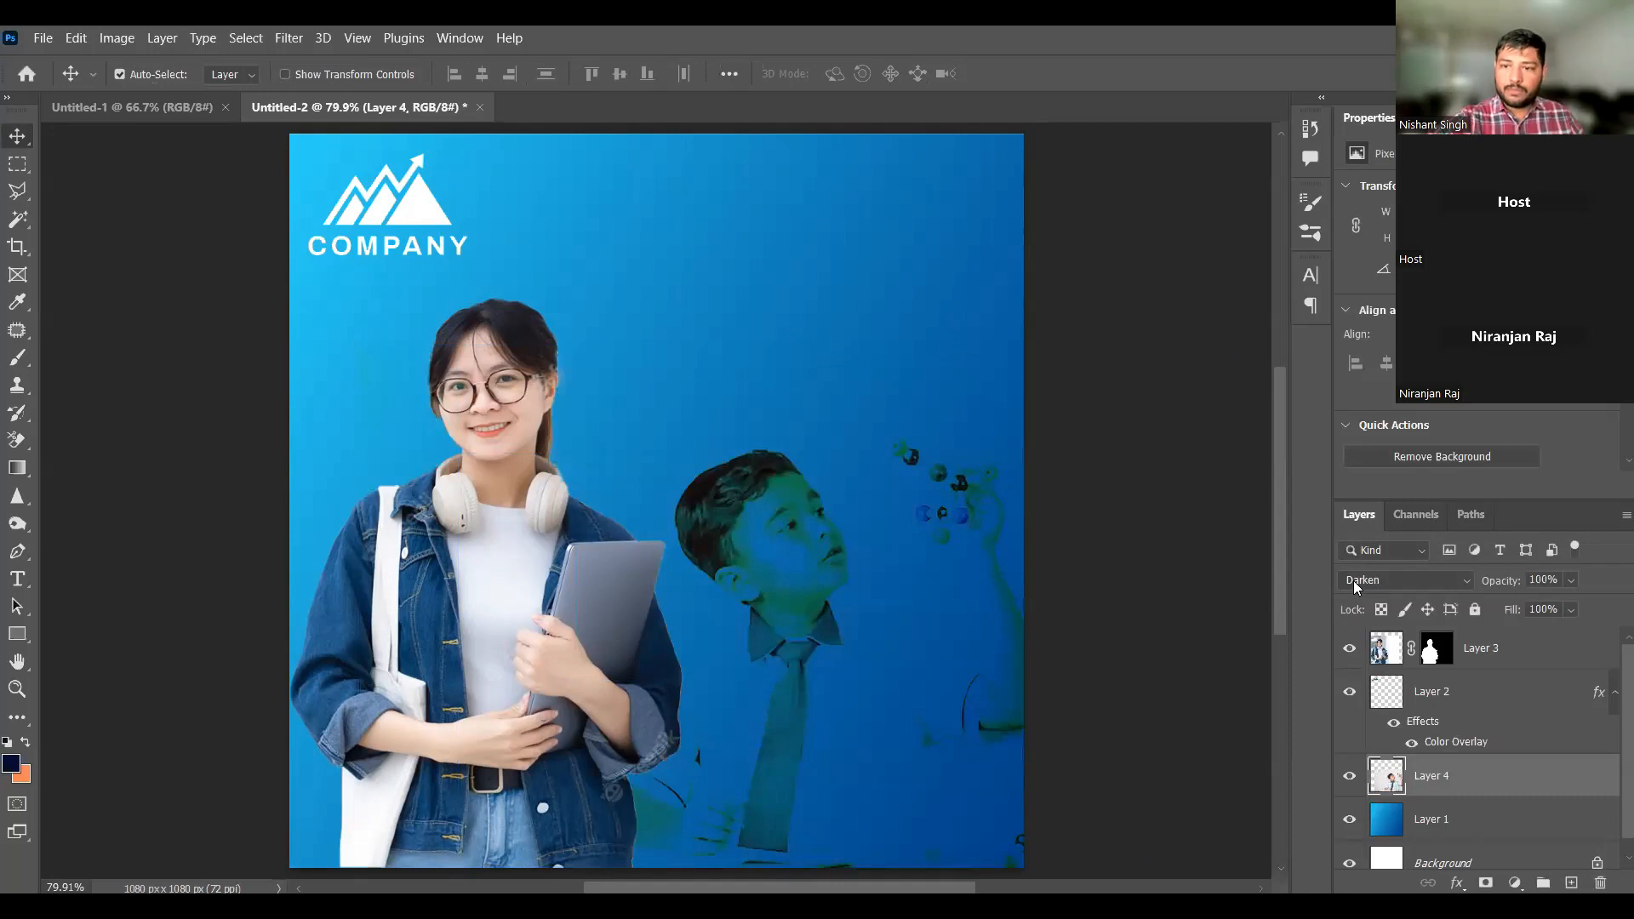
scroll(1353, 580, "down", 1)
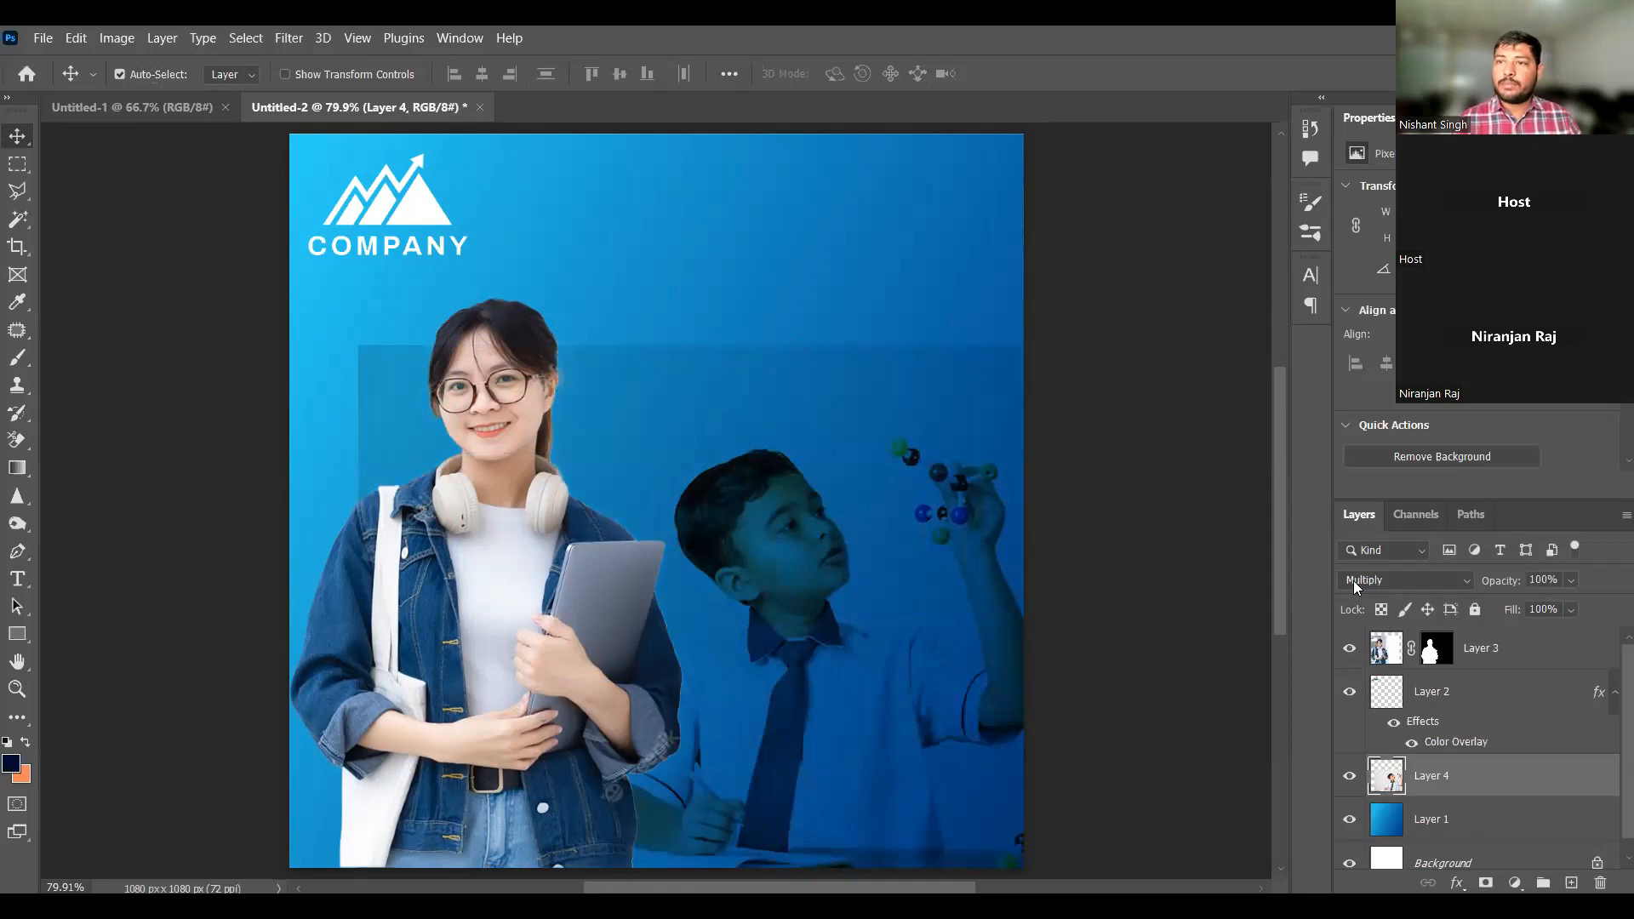
left_click(1572, 581)
left_click_drag(1542, 611, 1519, 620)
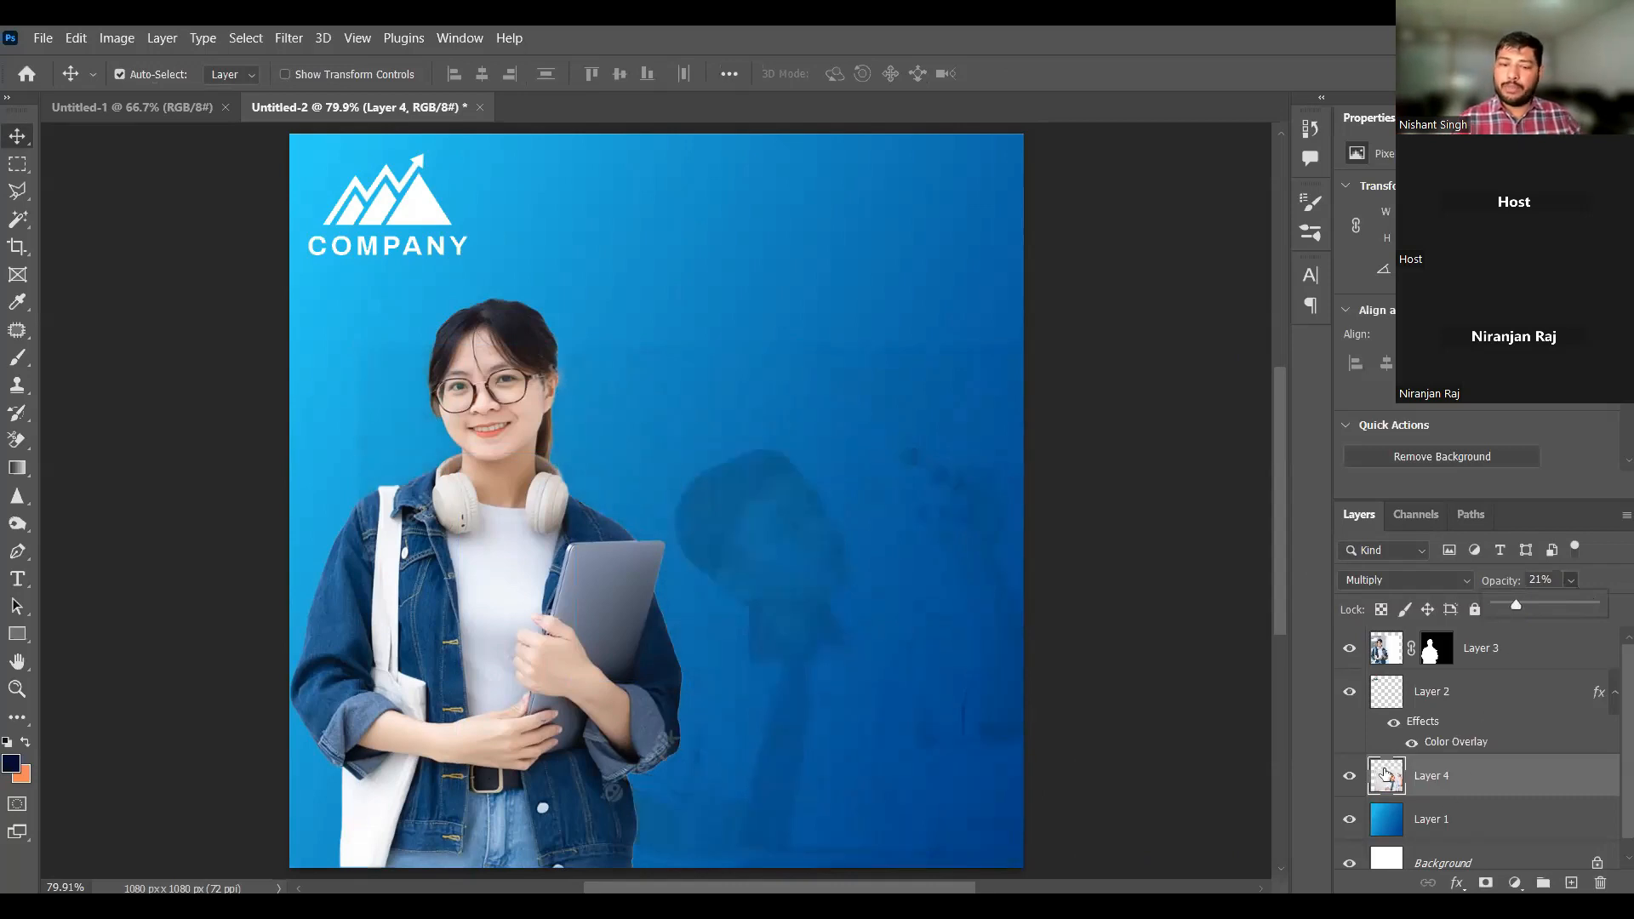
Step: Switch to the regular Eraser tool and enlarge its brush to 300 px
key("e")
key("bracketright")
key("bracketright")
key("bracketright")
key("bracketright")
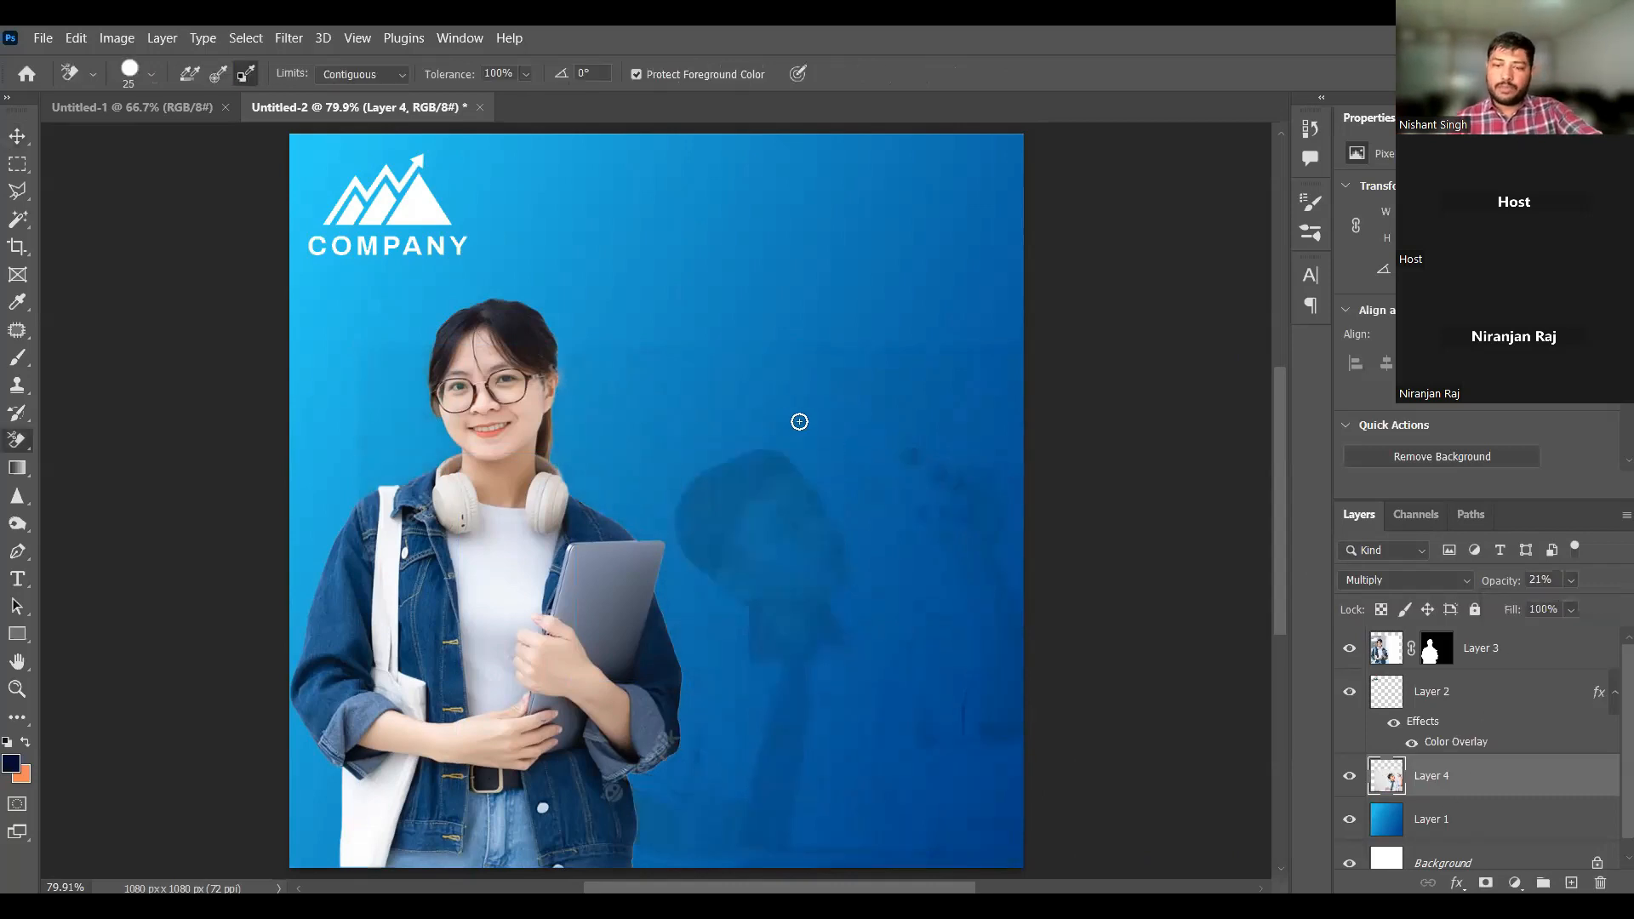
key("shift+e")
key("shift+e")
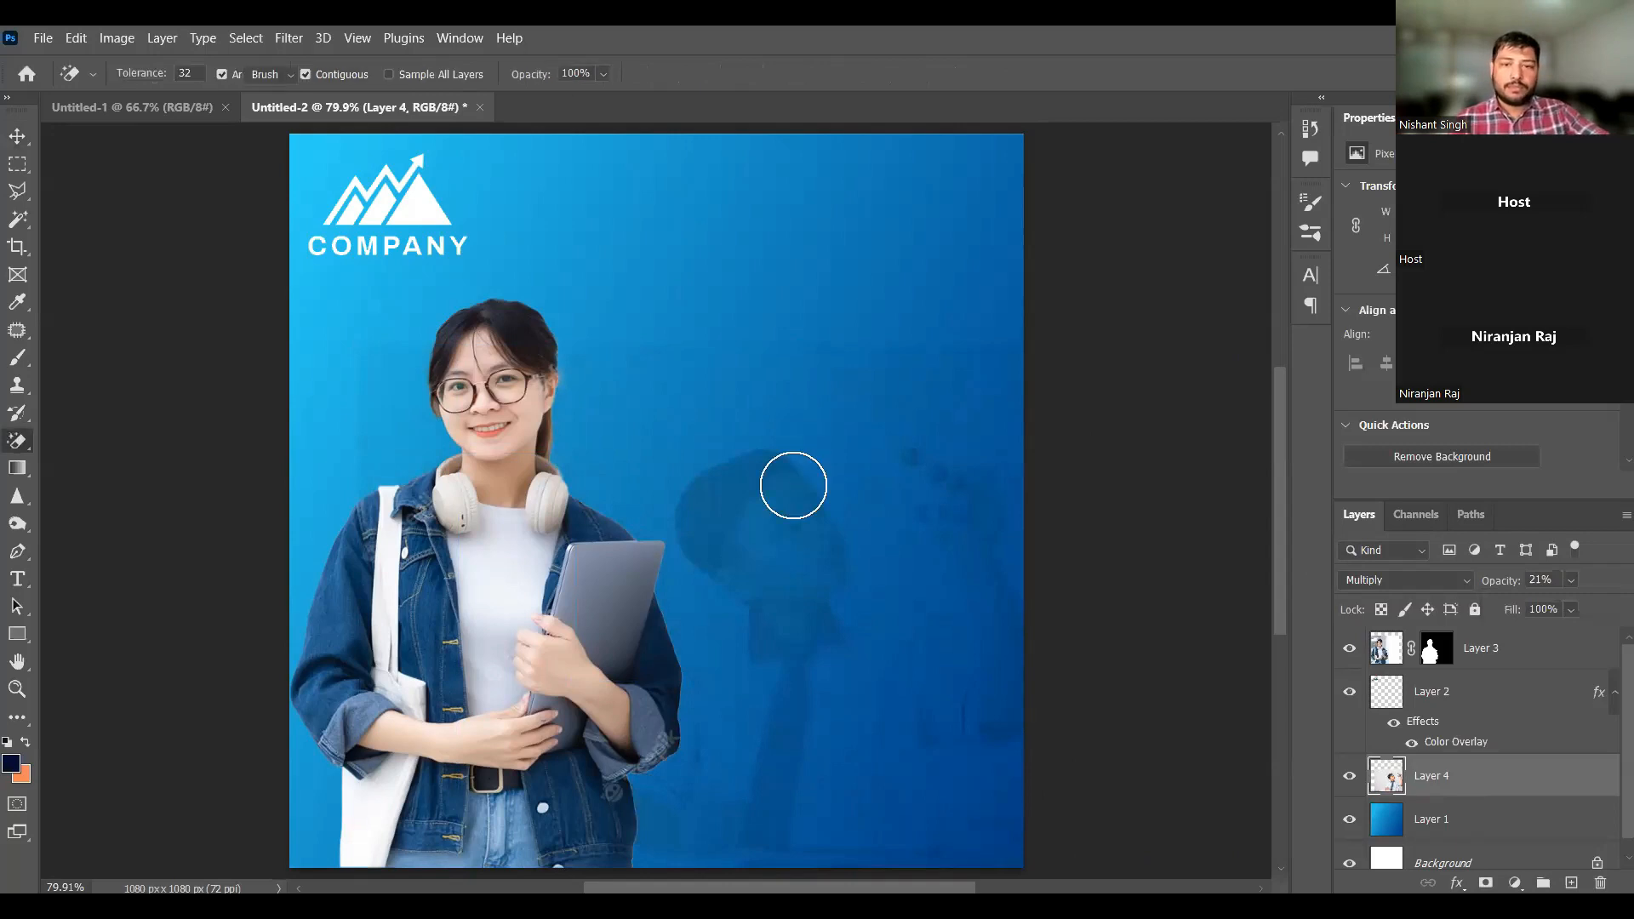
key("bracketright")
key("bracketright")
key("bracketright")
key("bracketright")
key("bracketright")
key("bracketright")
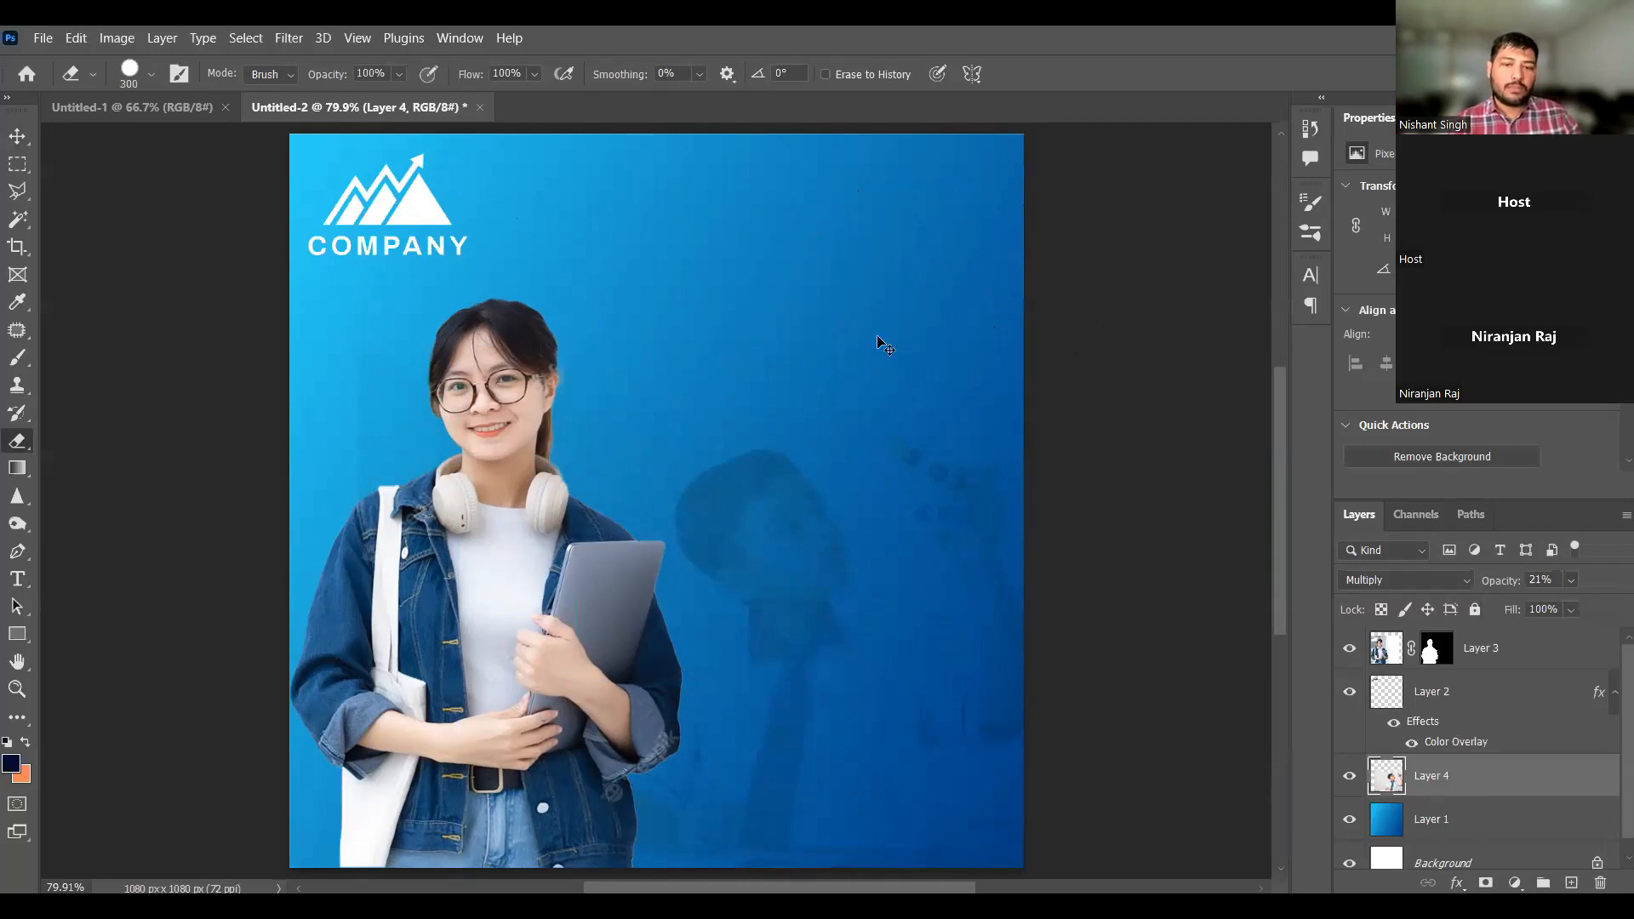
Step: Set the eraser brush's hardness to 0%, return to the Move tool and deselect the photo layer
right_click(923, 473)
left_click_drag(972, 436, 908, 435)
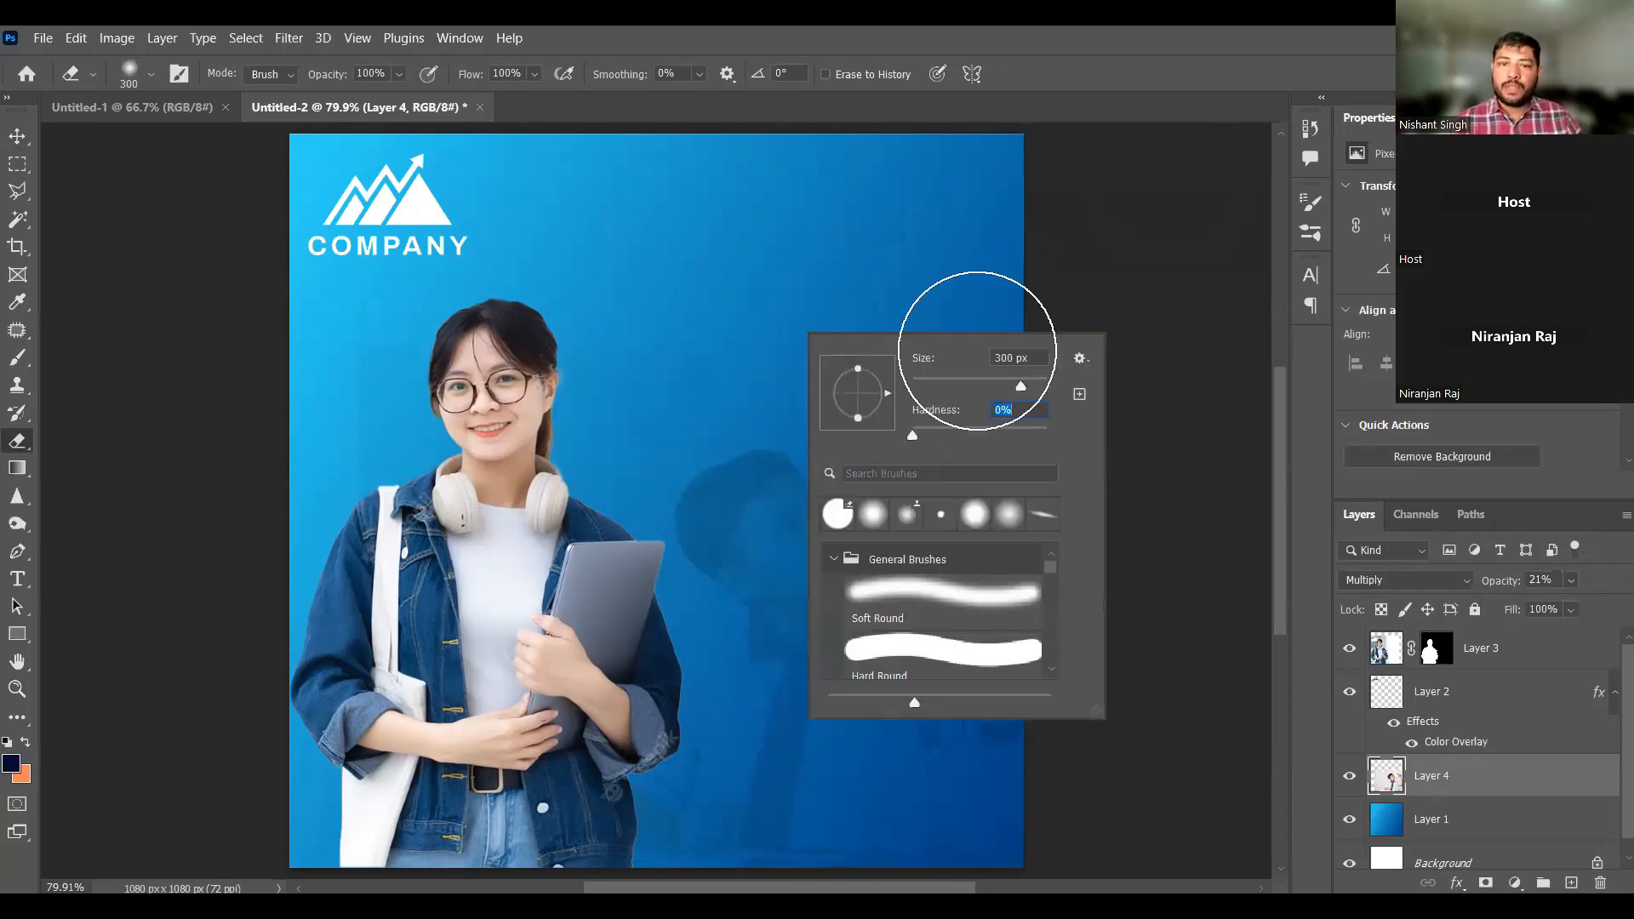
key("Return")
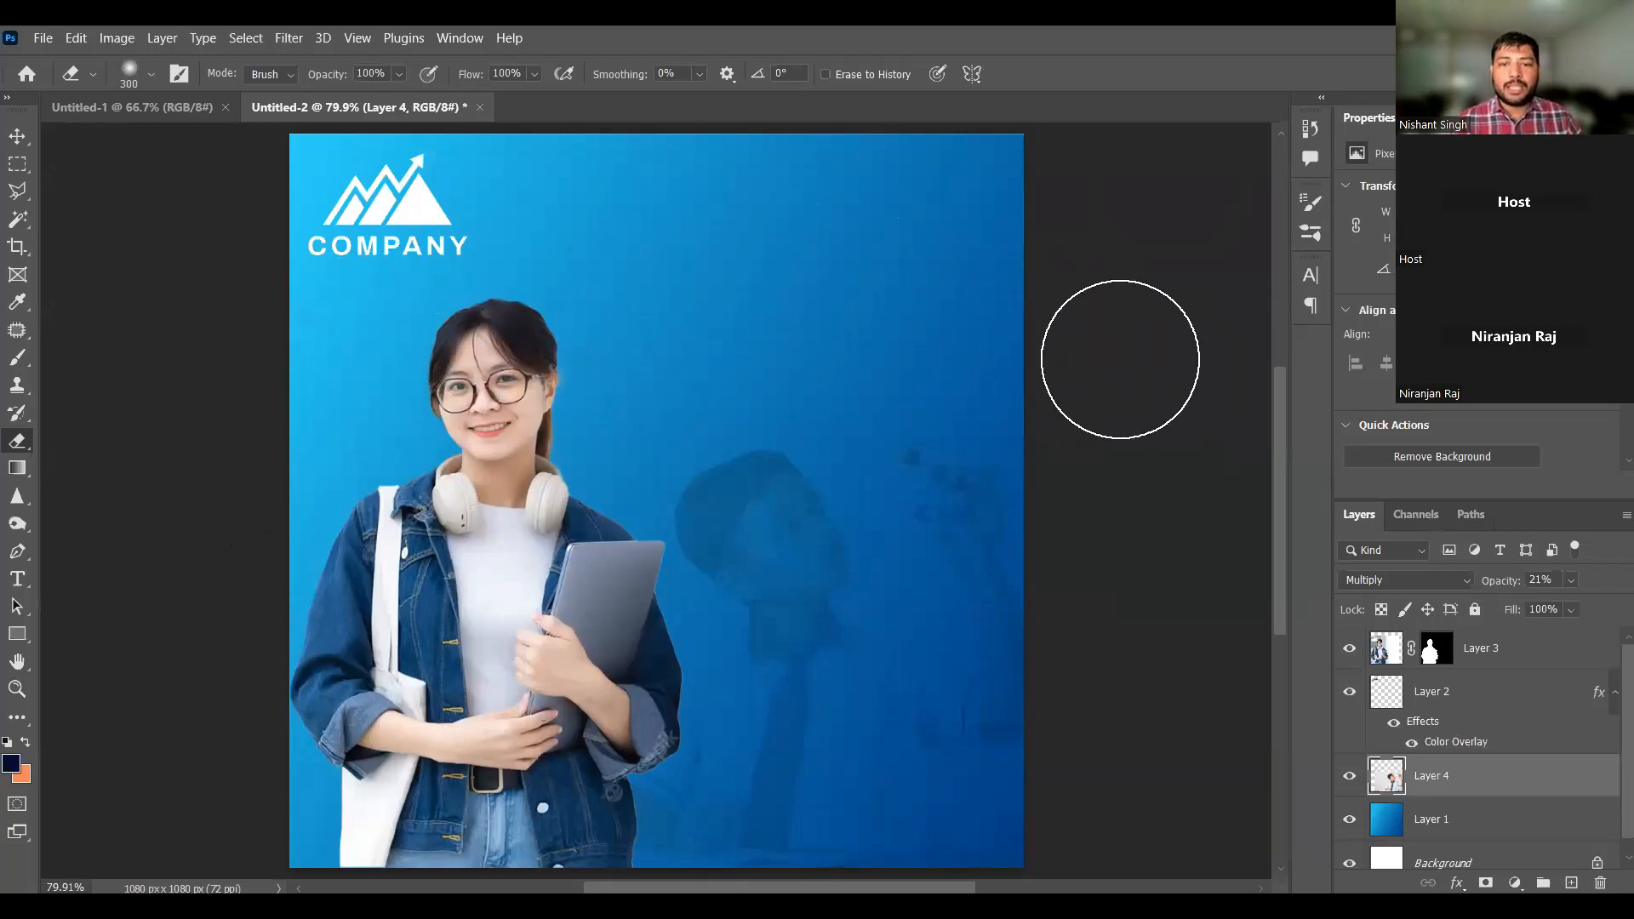
key("v")
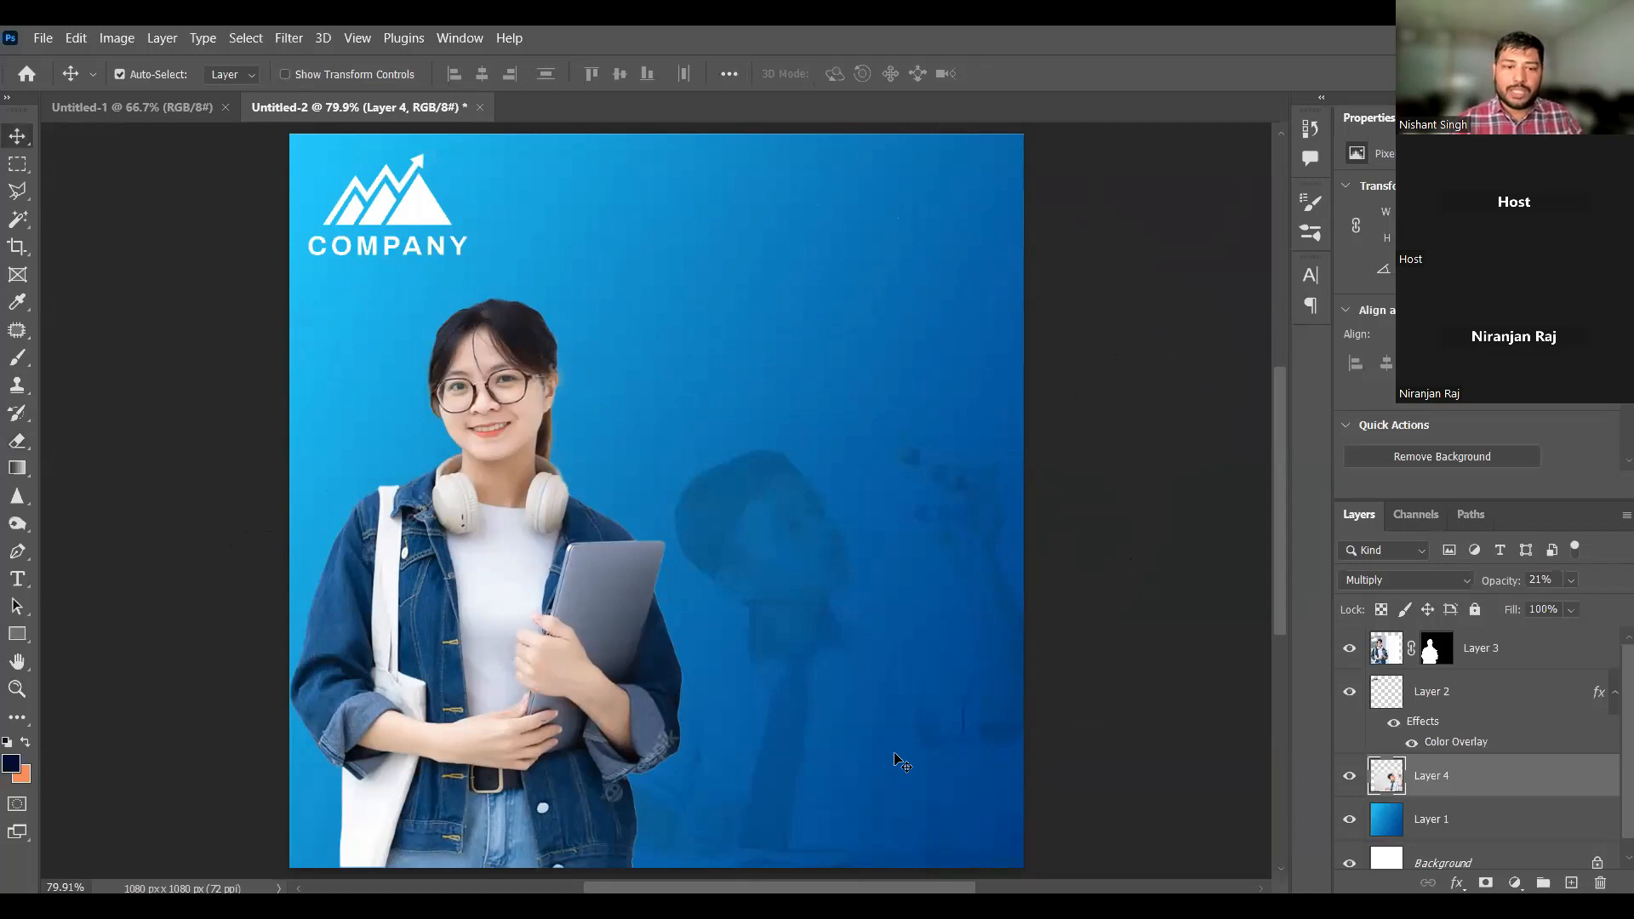
left_click(1114, 669)
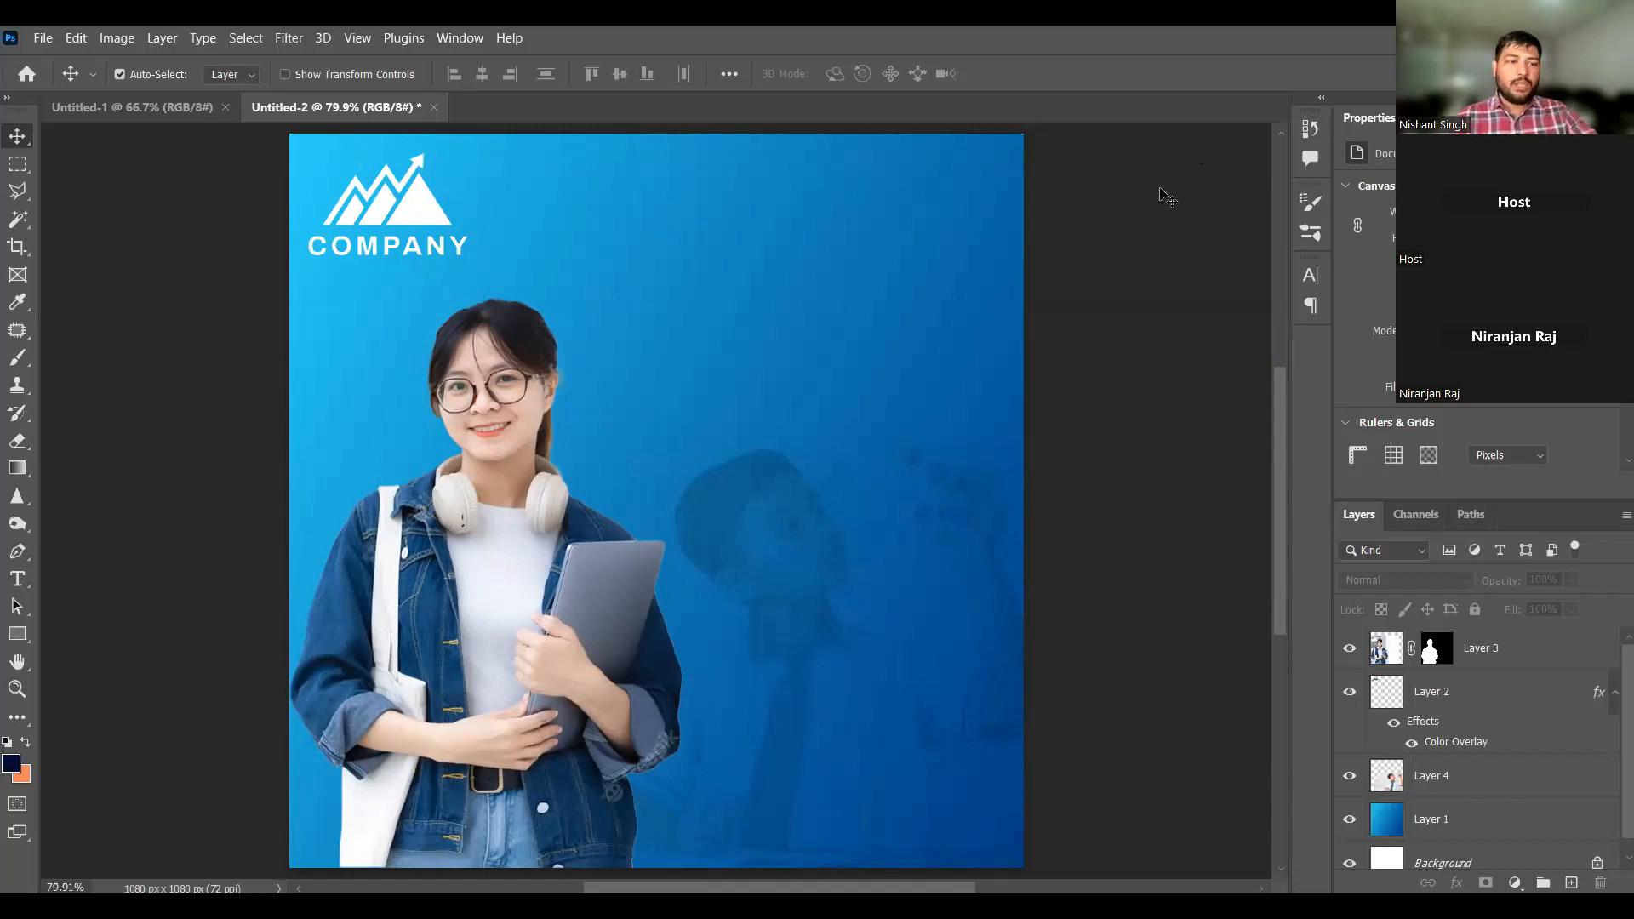
Step: Add a point text above the gradient layer, paste the one-line phone and e-mail contact text, and shift it right
left_click(932, 223)
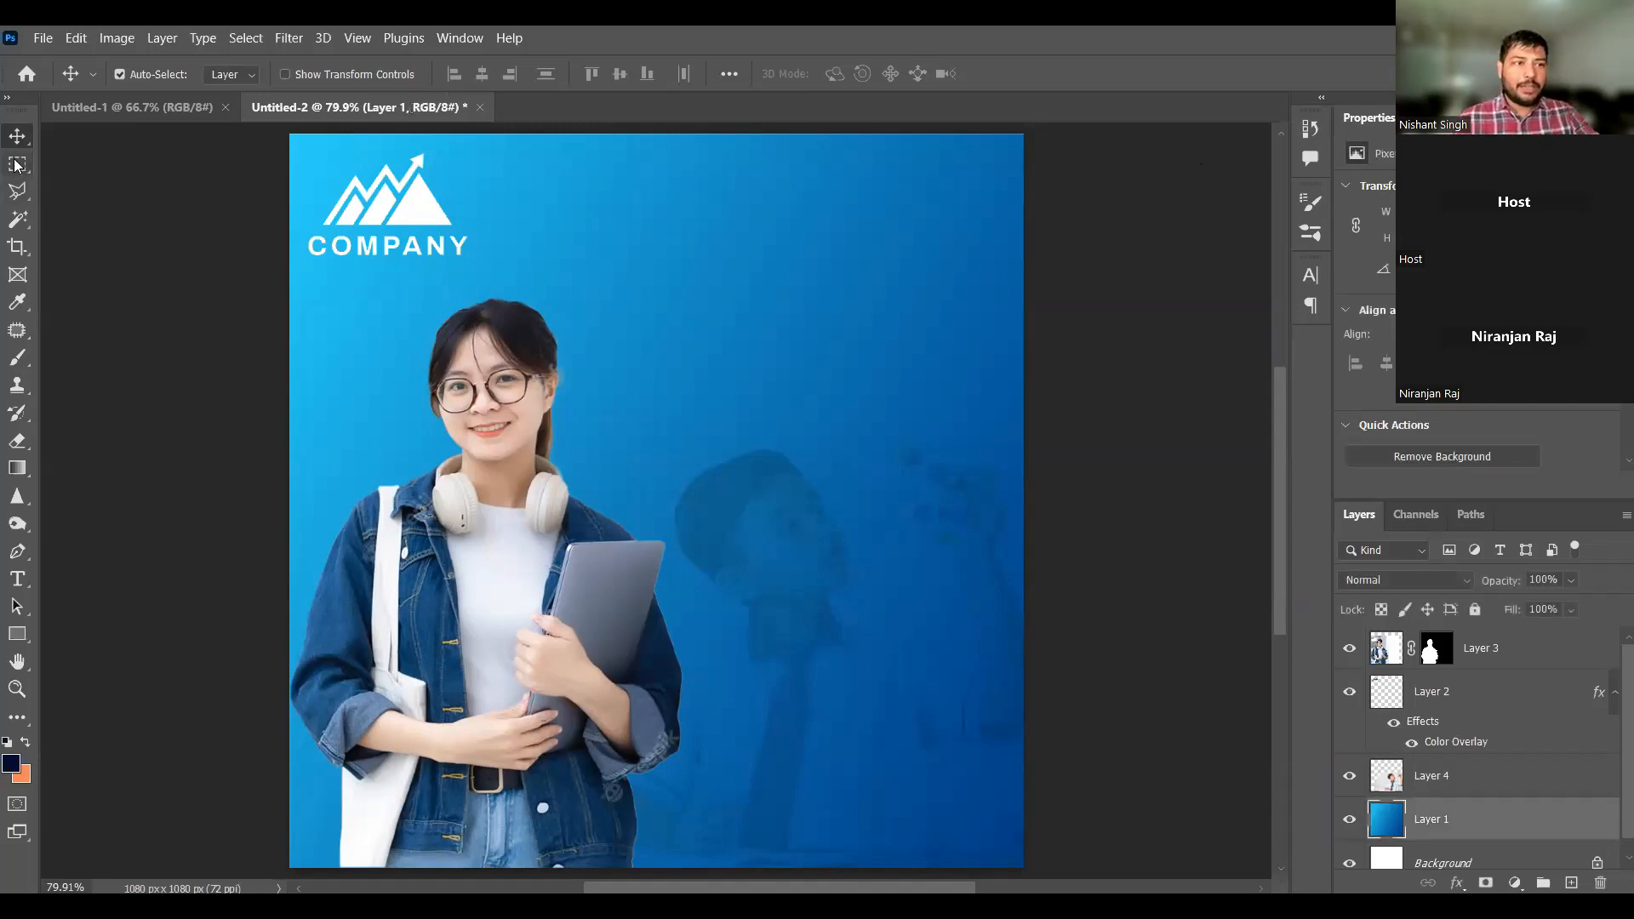
left_click(17, 580)
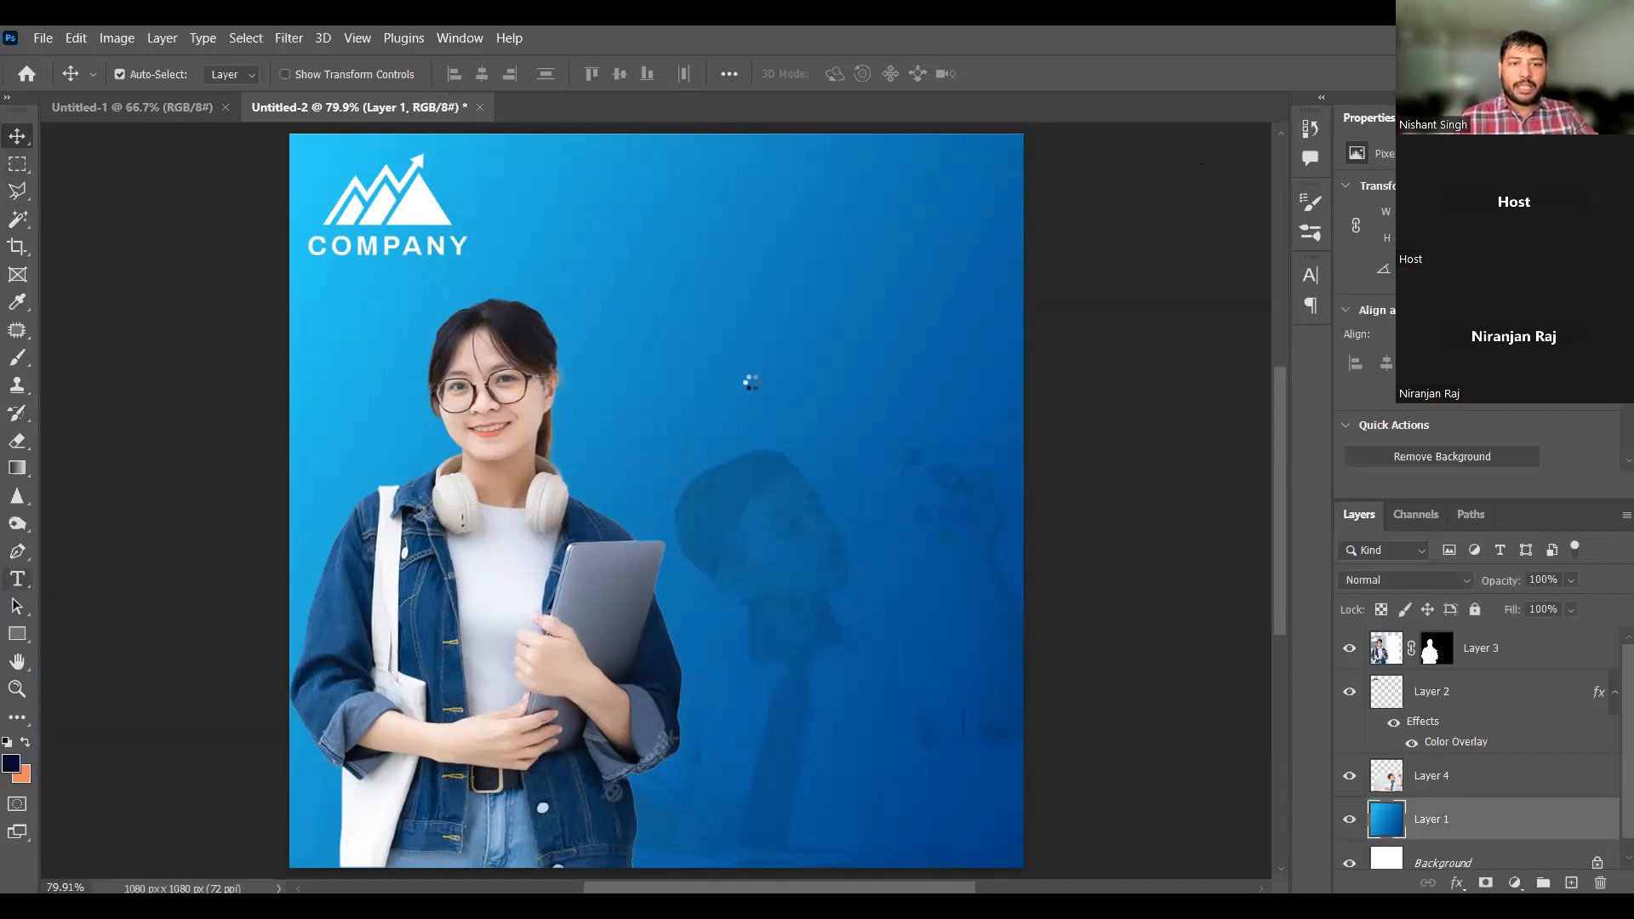
left_click(672, 313)
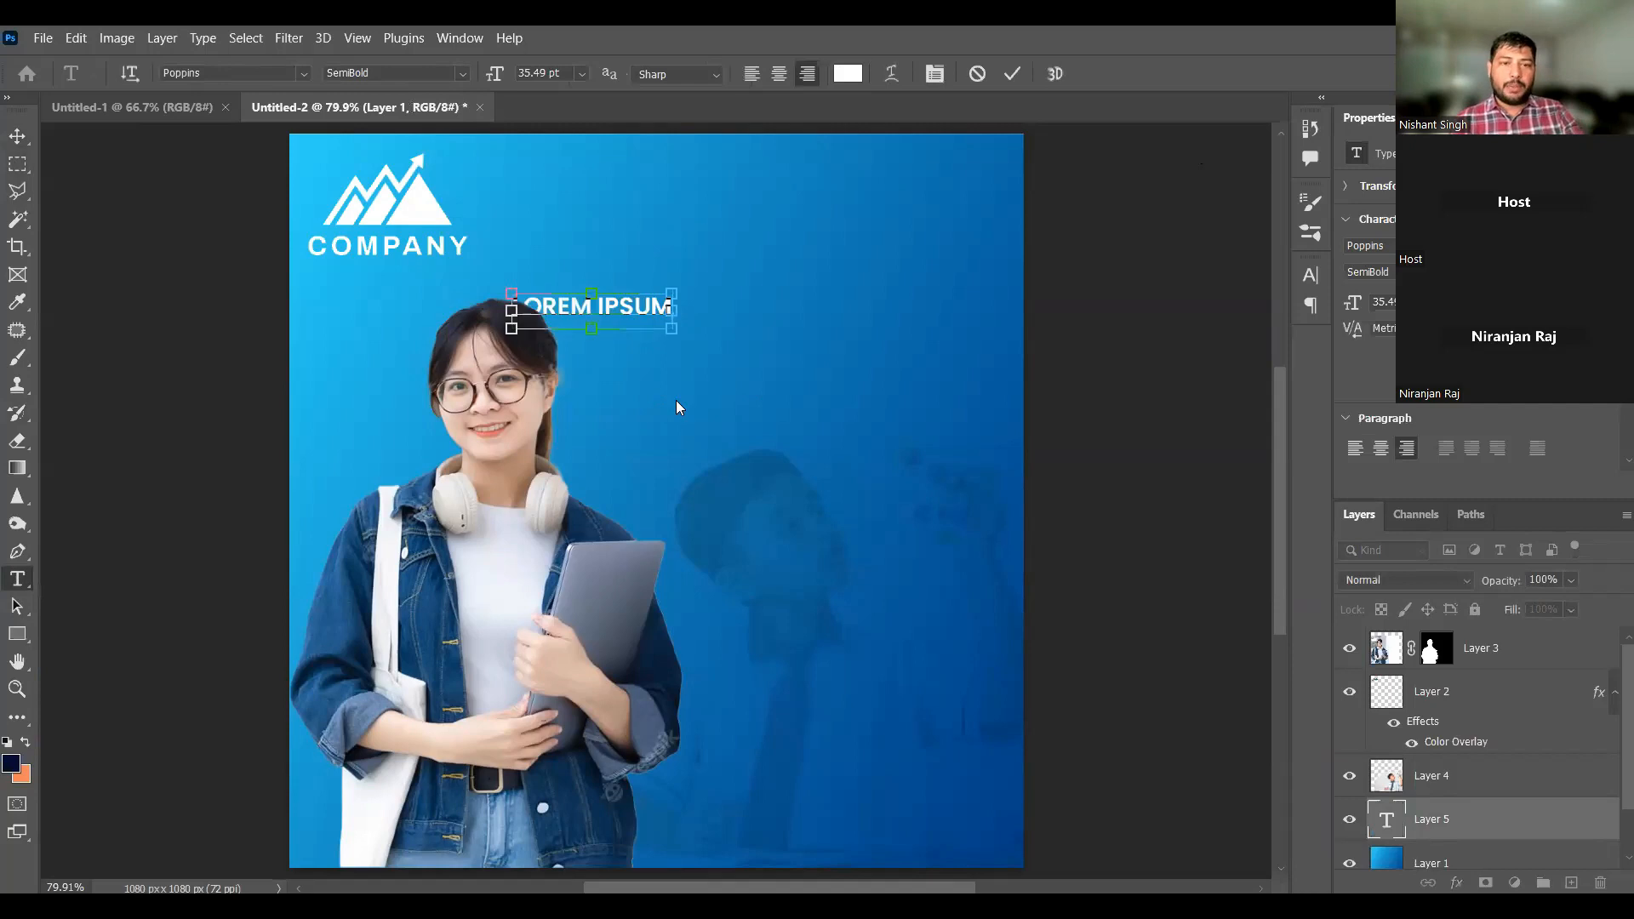
key("ctrl+v")
left_click_drag(624, 380, 940, 364)
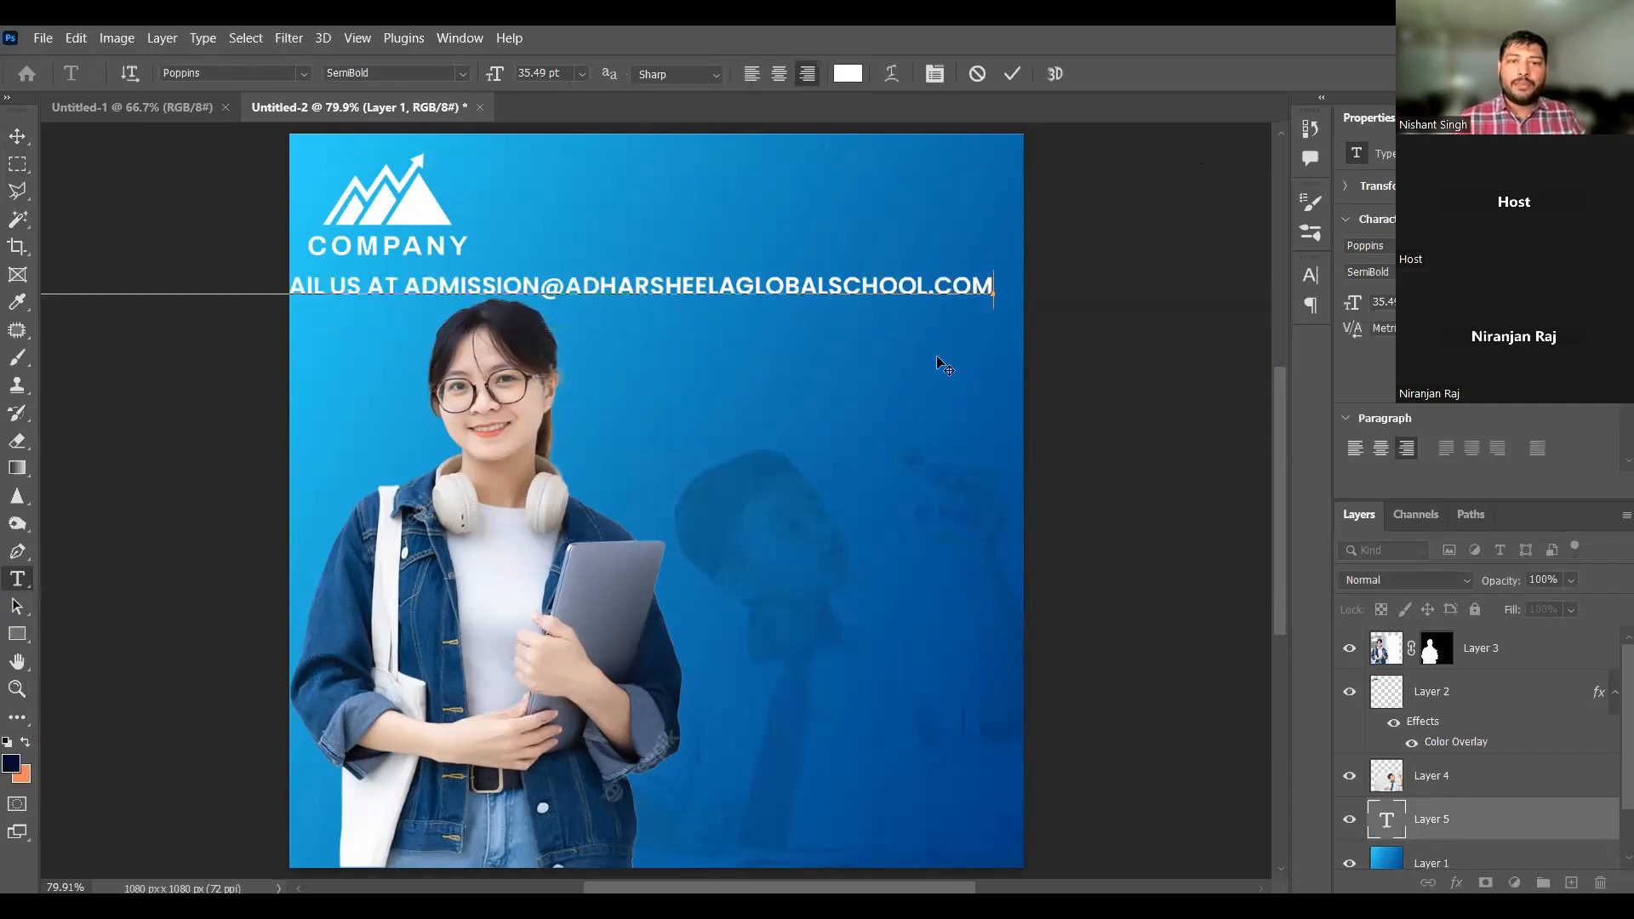
Step: Break the contact text into two lines before the e-mail address and position it near the canvas's upper-right part
left_click_drag(642, 336, 749, 315)
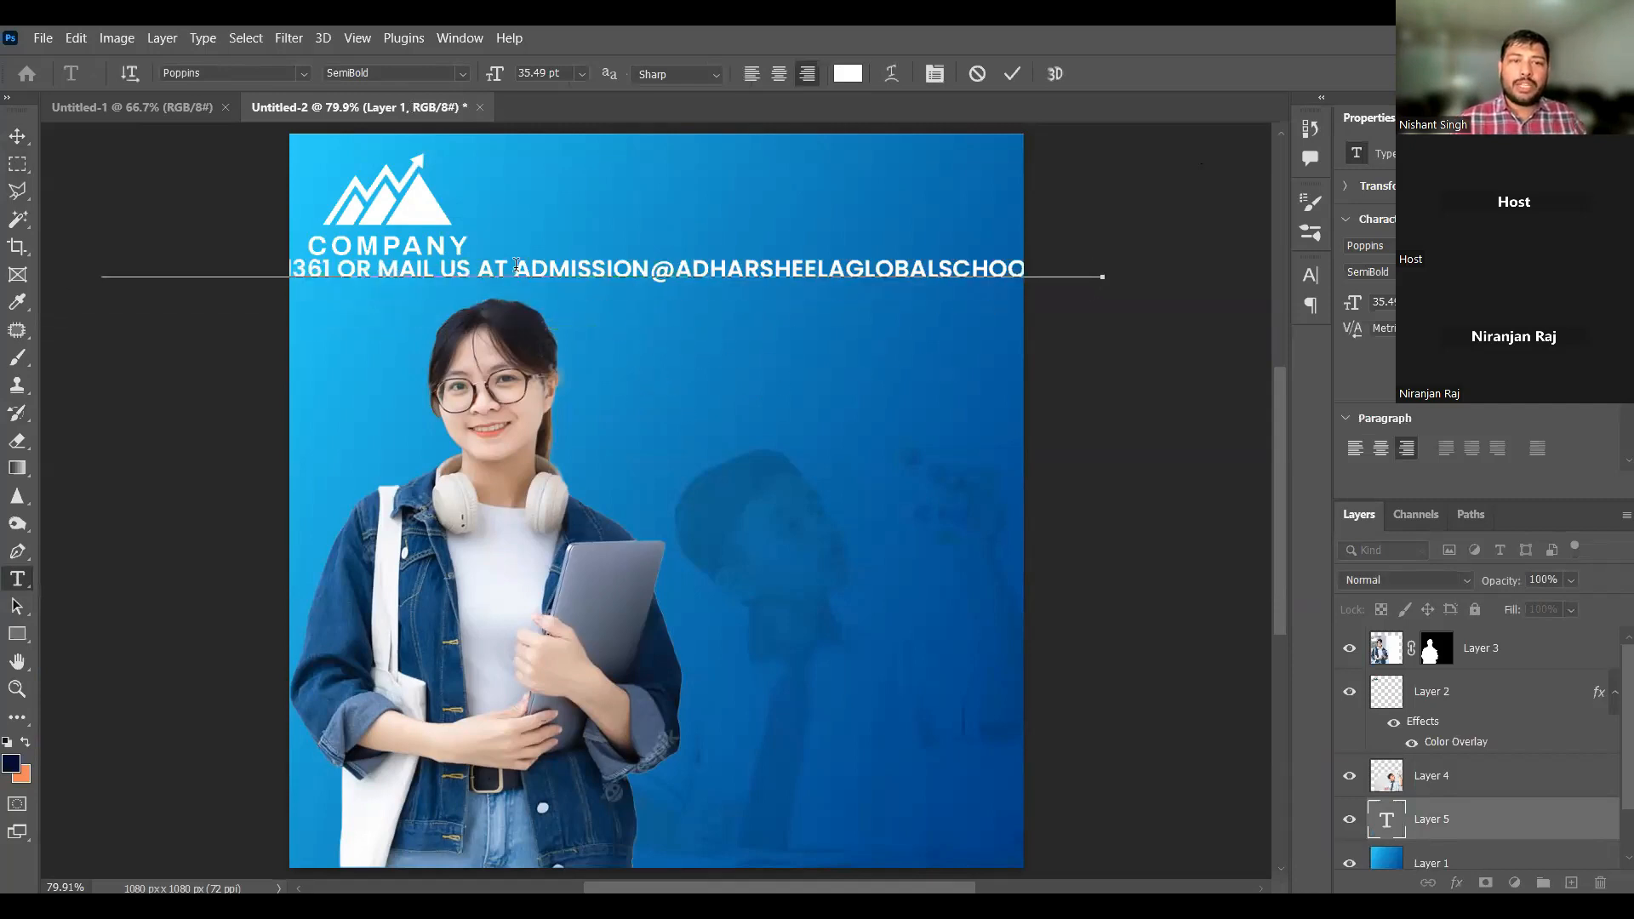
key("BackSpace")
key("Return")
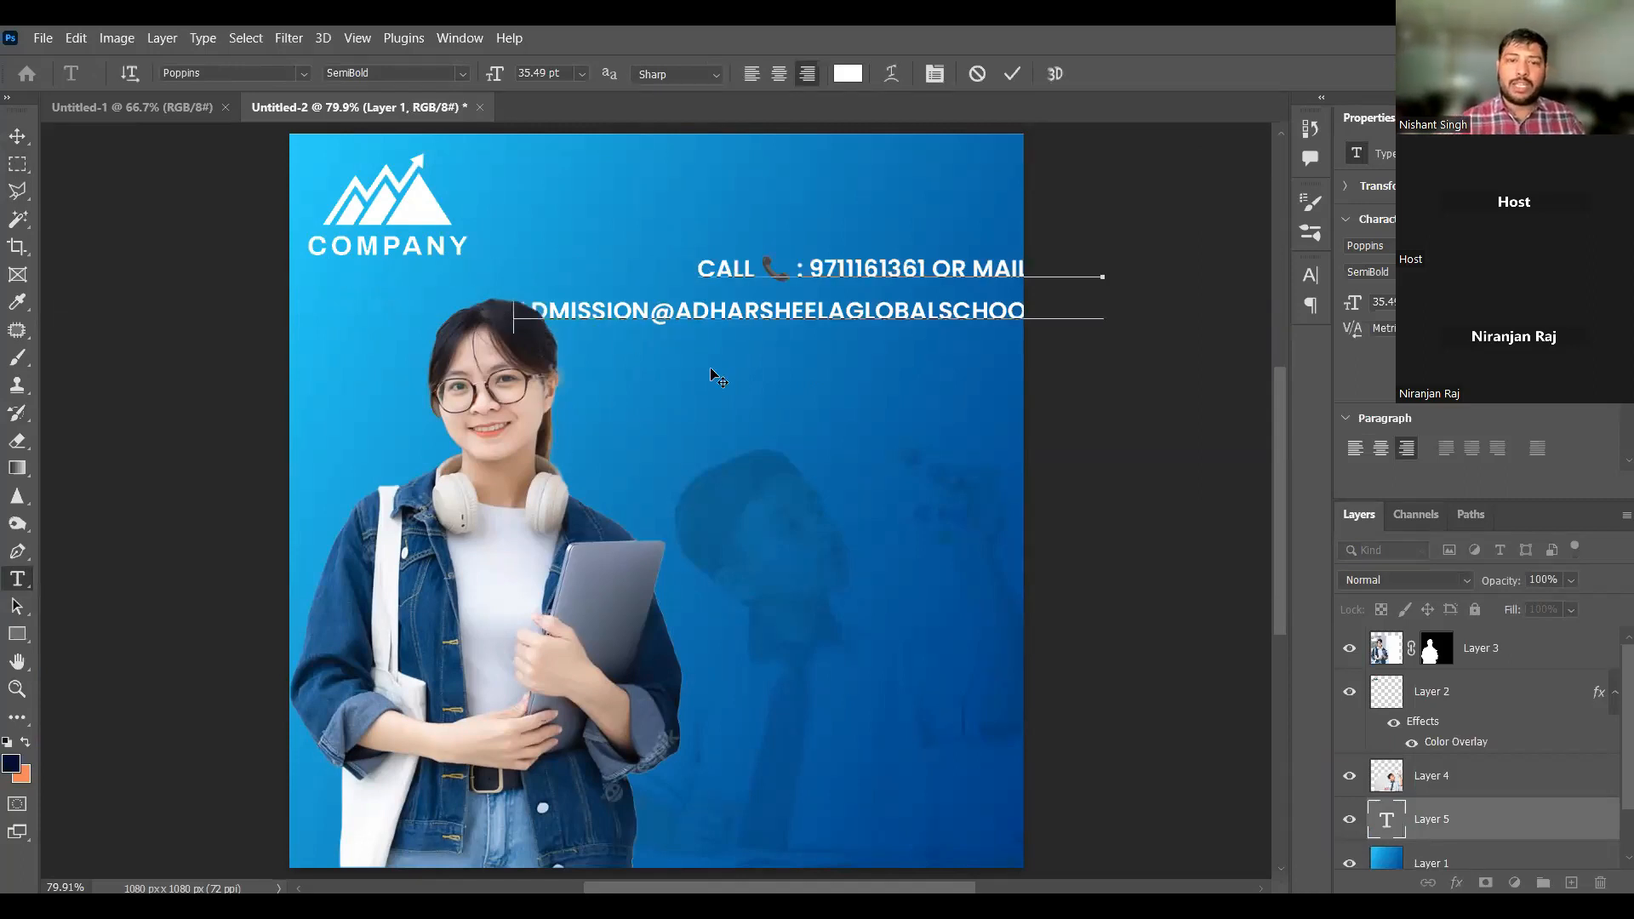
left_click_drag(734, 321, 651, 345)
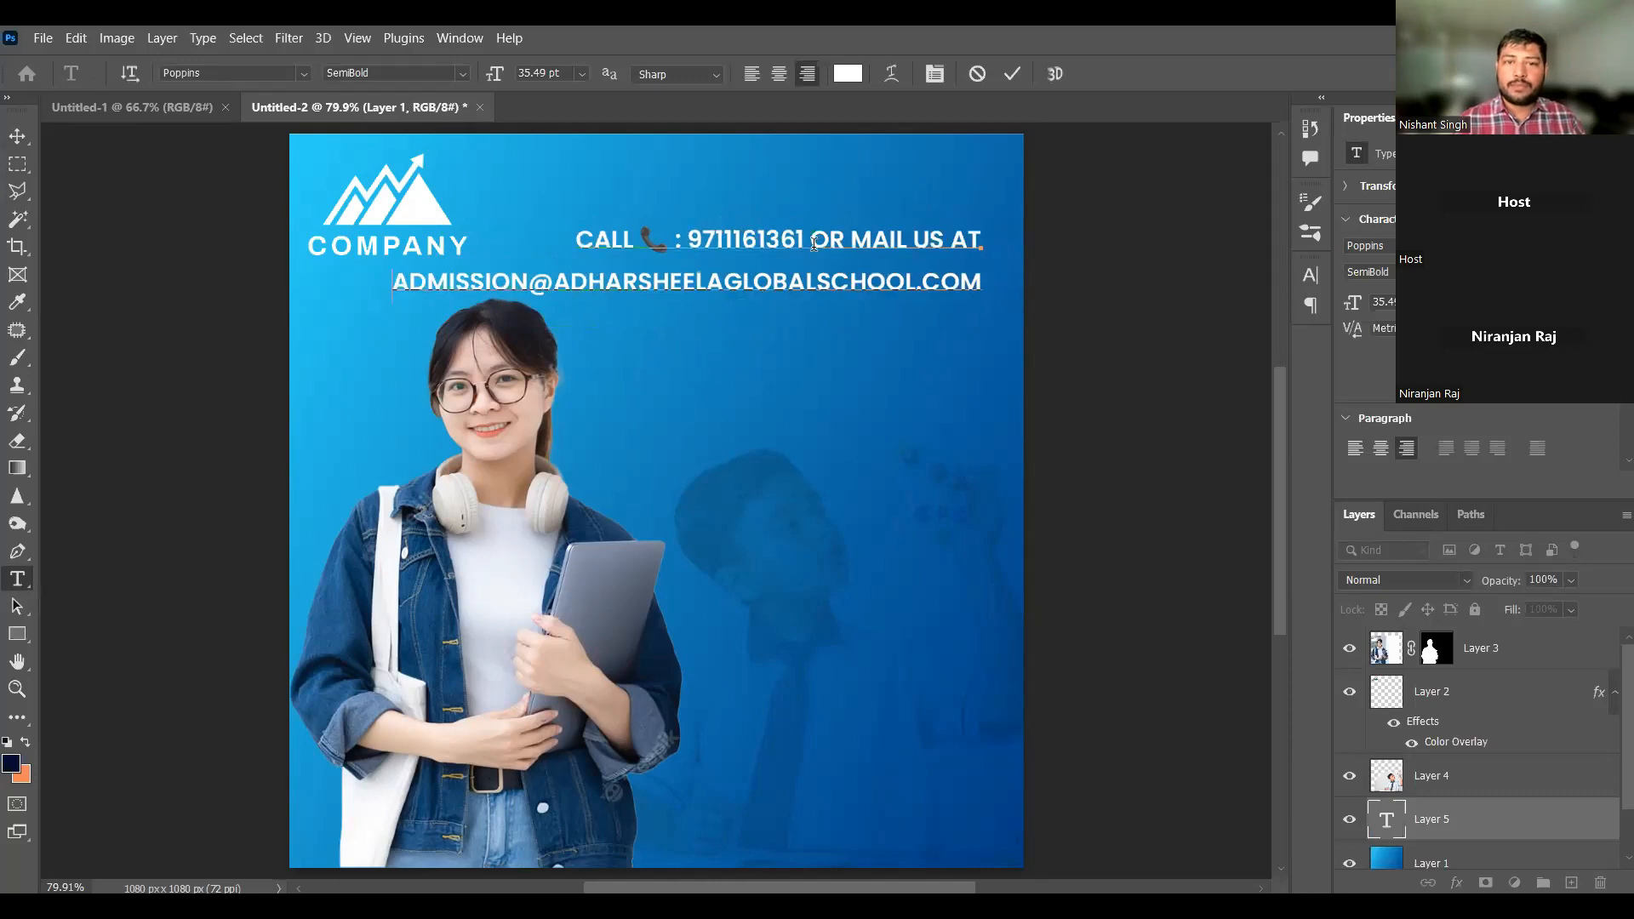
Step: Delete "OR MAIL US AT" after the phone number and the "GLOBALSCHOOL" part of the e-mail domain
left_click_drag(814, 244, 992, 249)
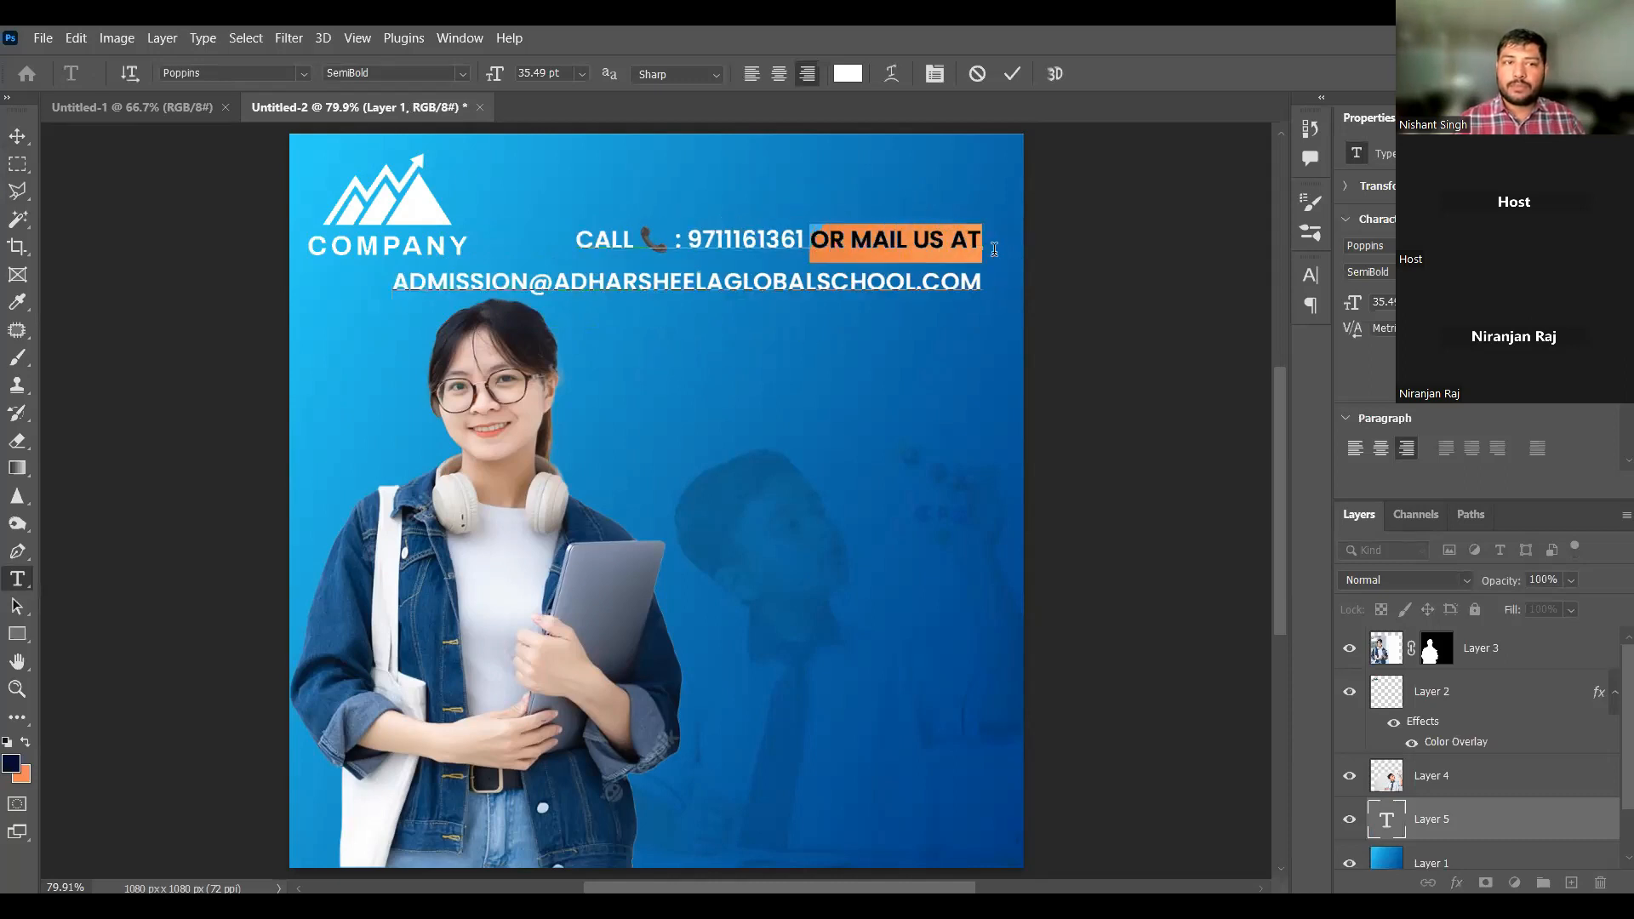
key("BackSpace")
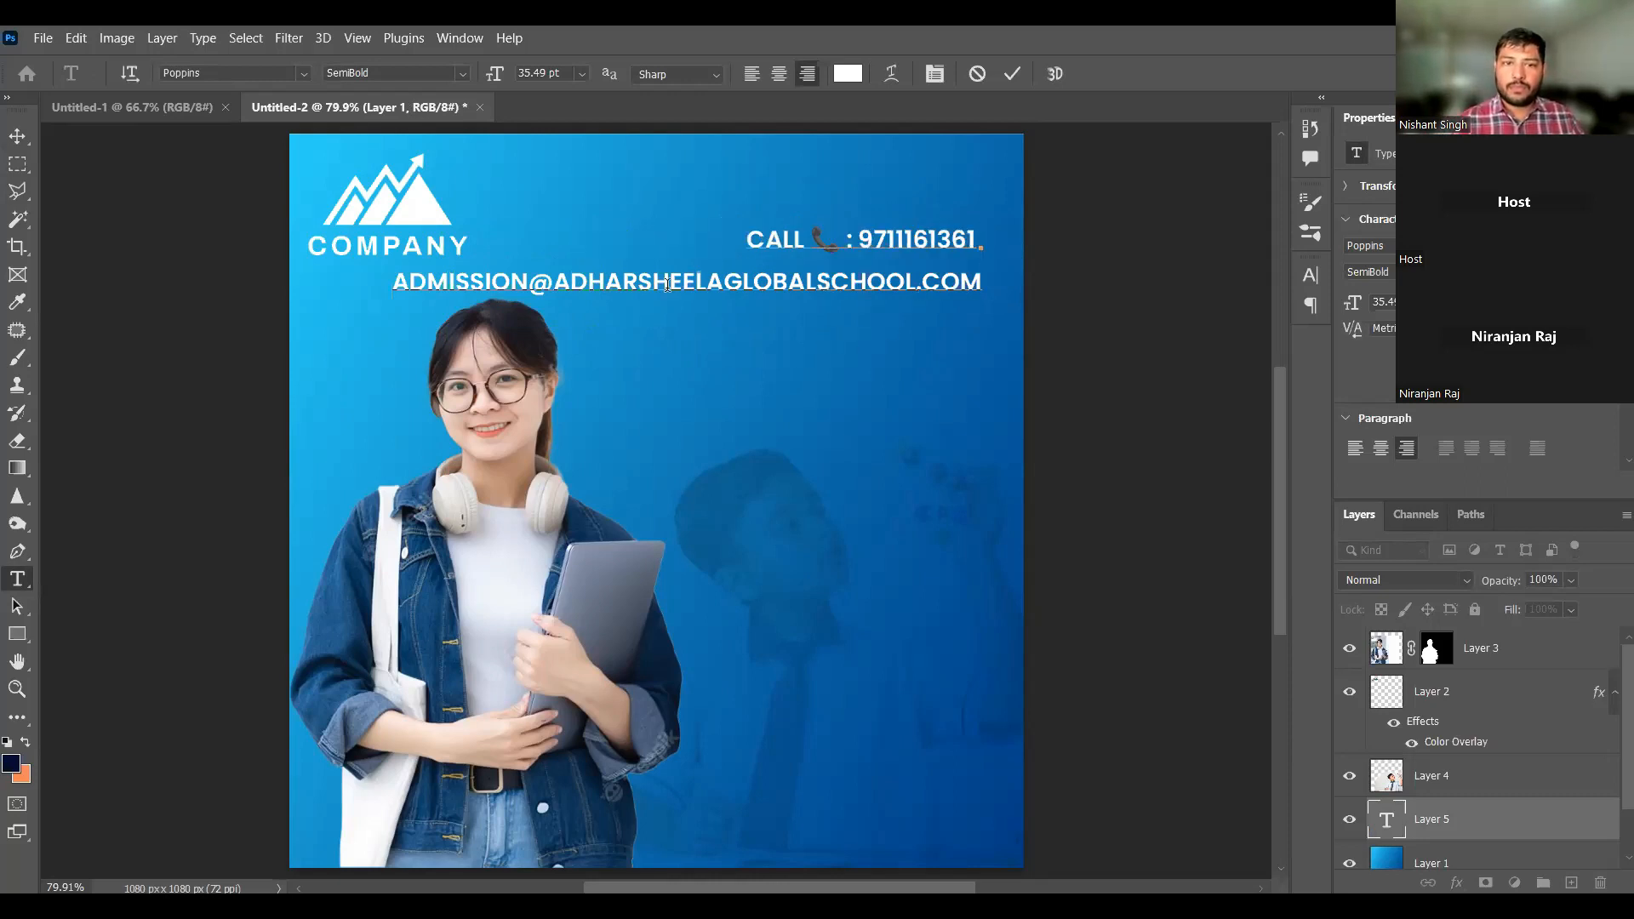
left_click_drag(727, 285, 911, 282)
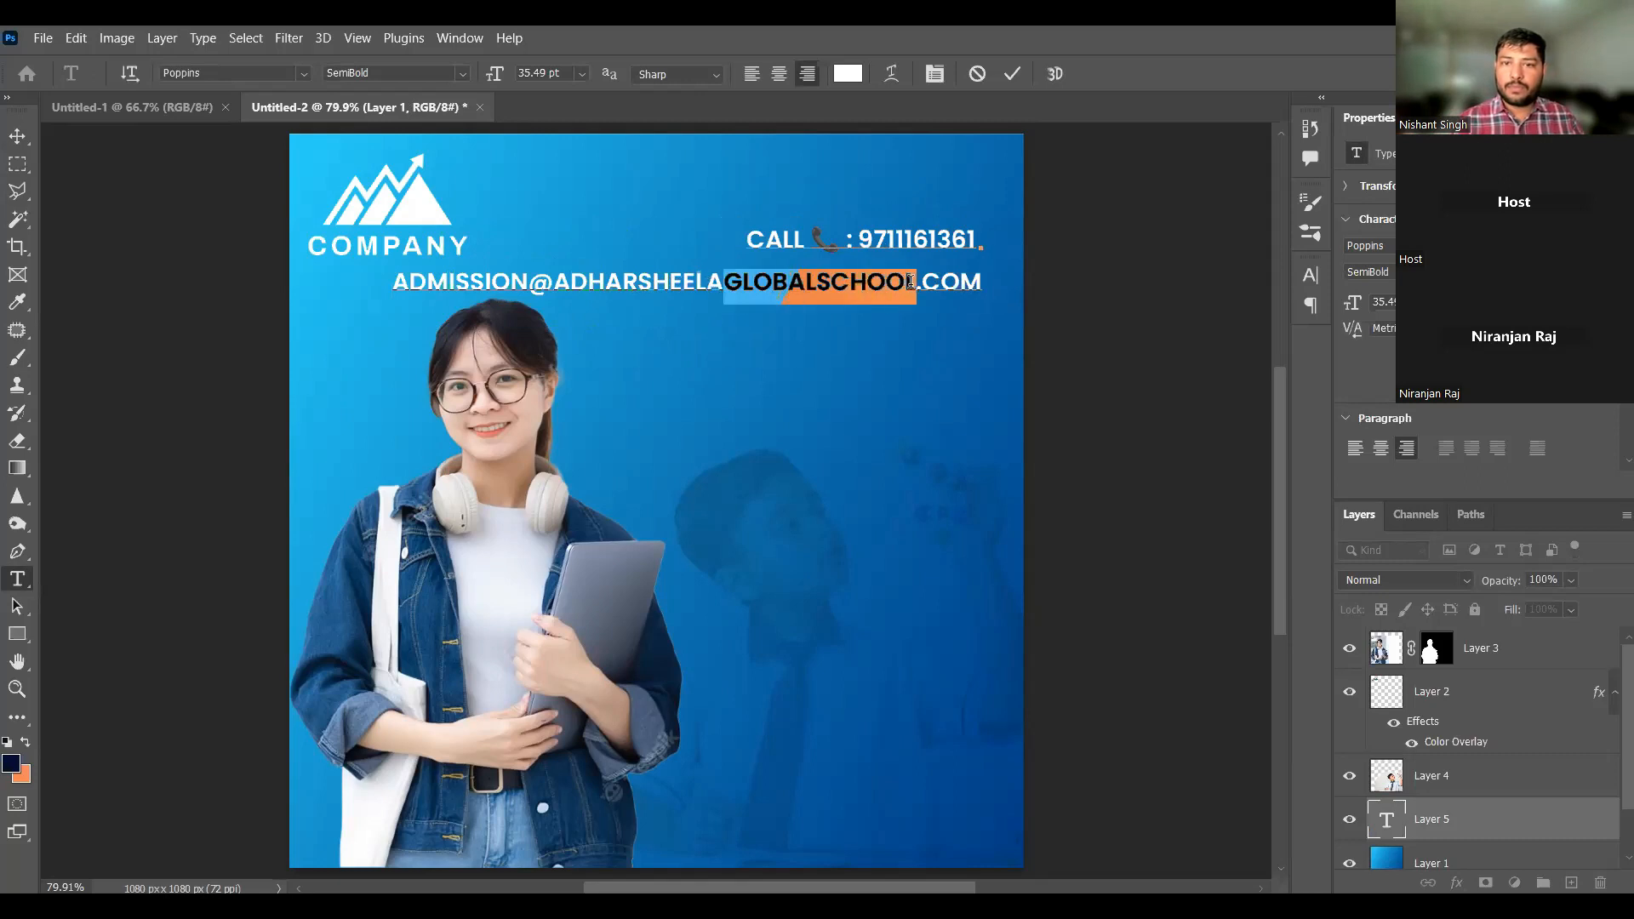
key("BackSpace")
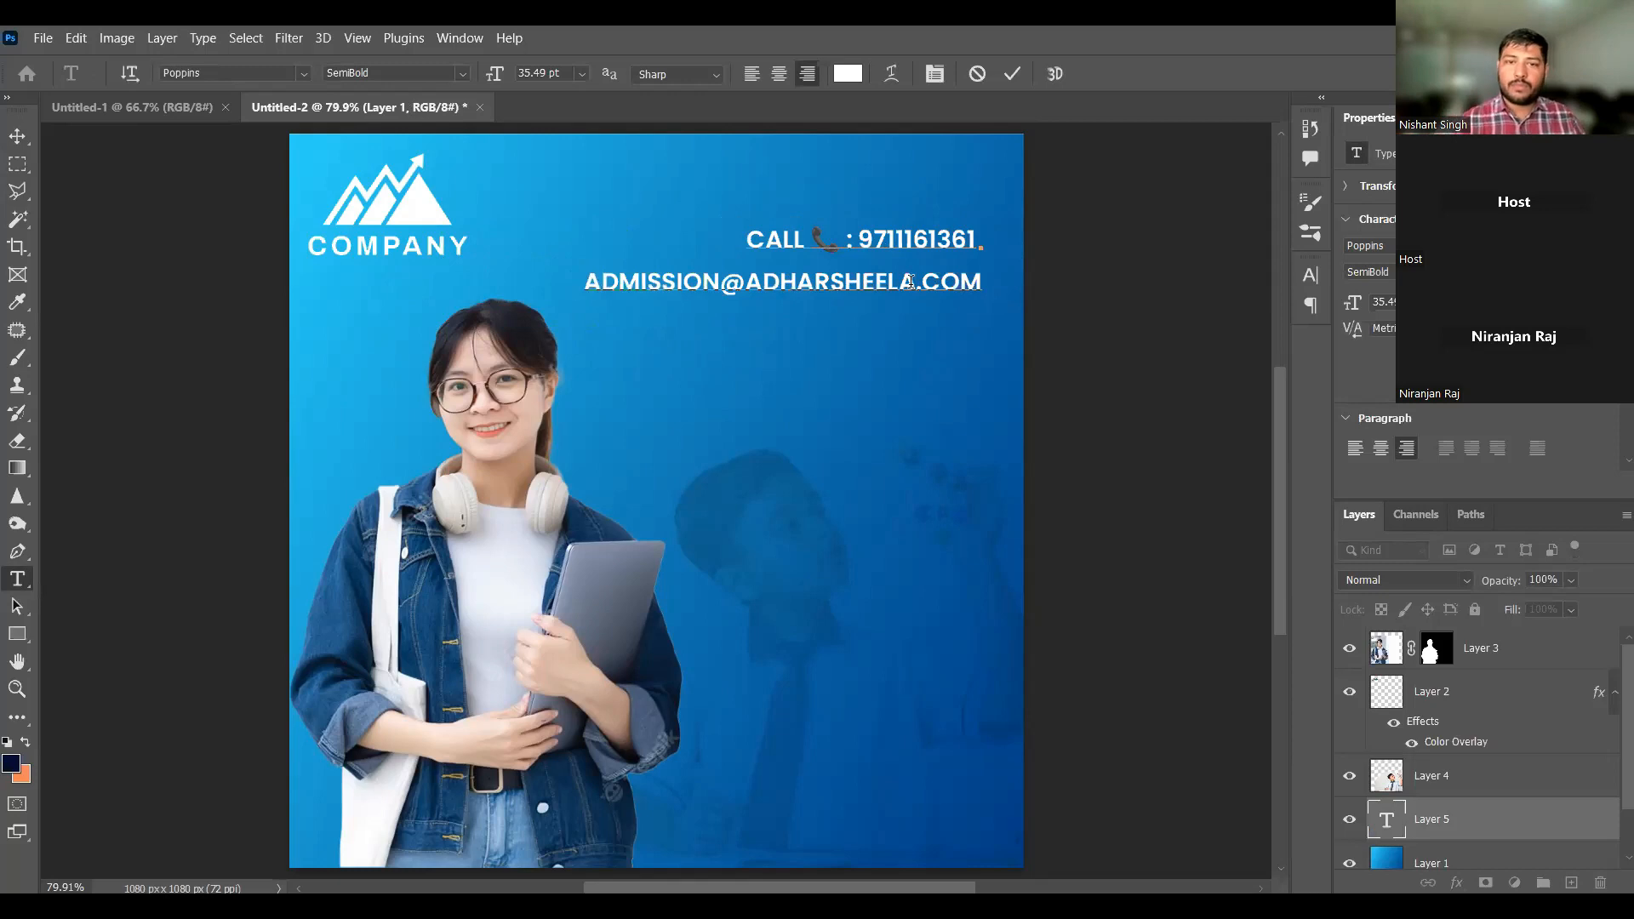
Step: Set the font size of both the e-mail line and the phone line to 29 pt
triple_click(911, 282)
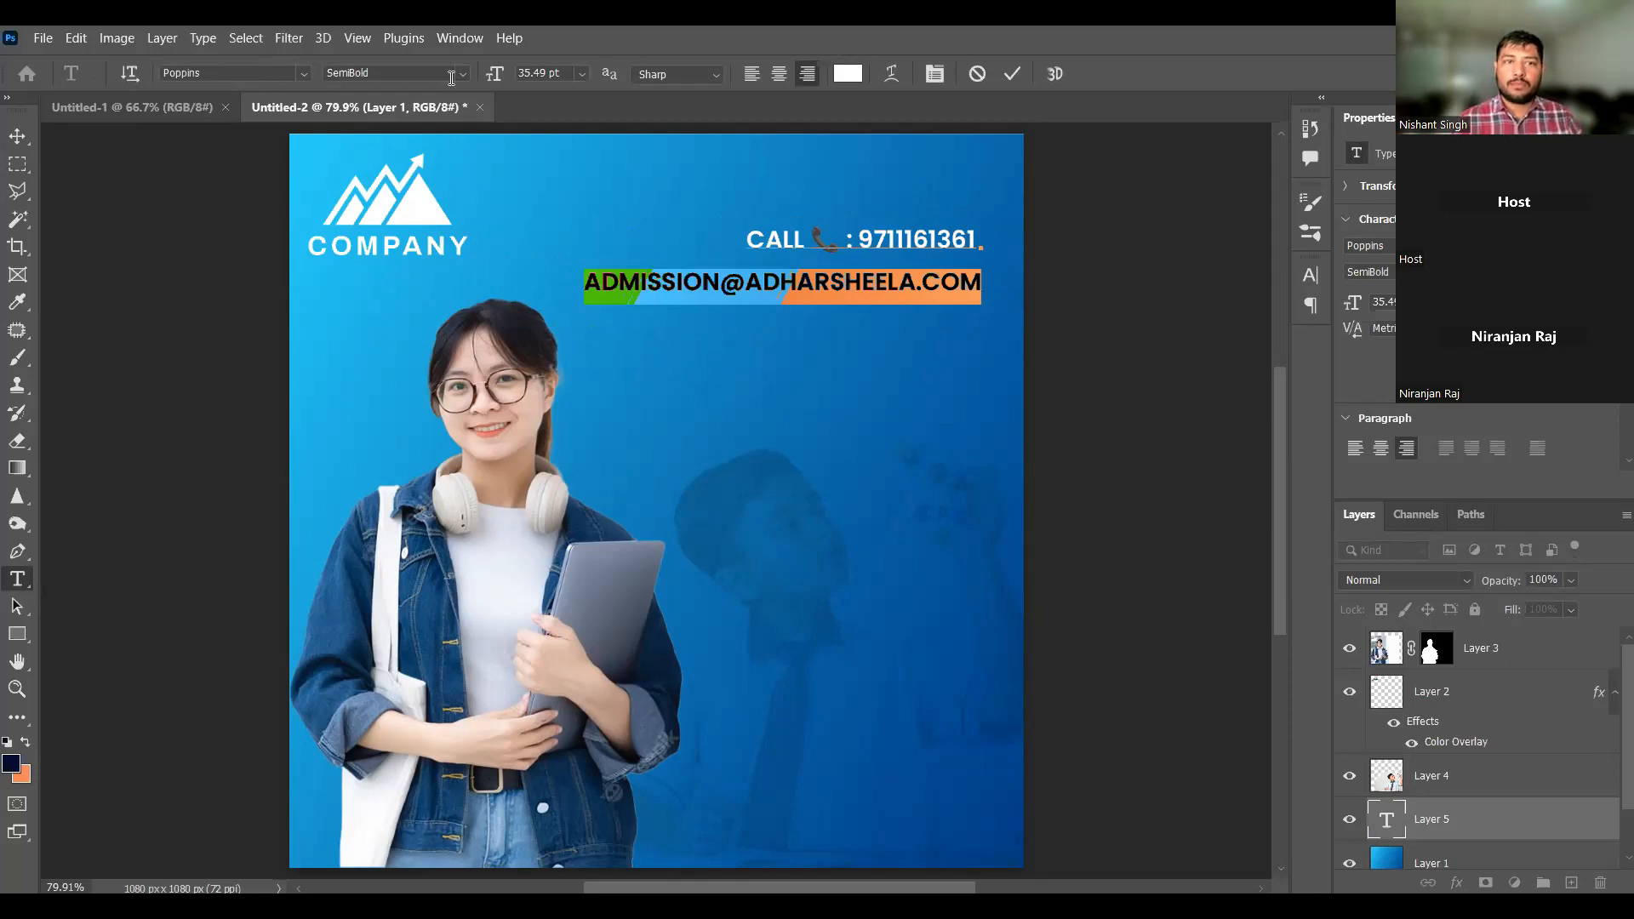
left_click_drag(565, 74, 460, 77)
key("Down")
key("Down")
key("Down")
key("Down")
key("Down")
key("Down")
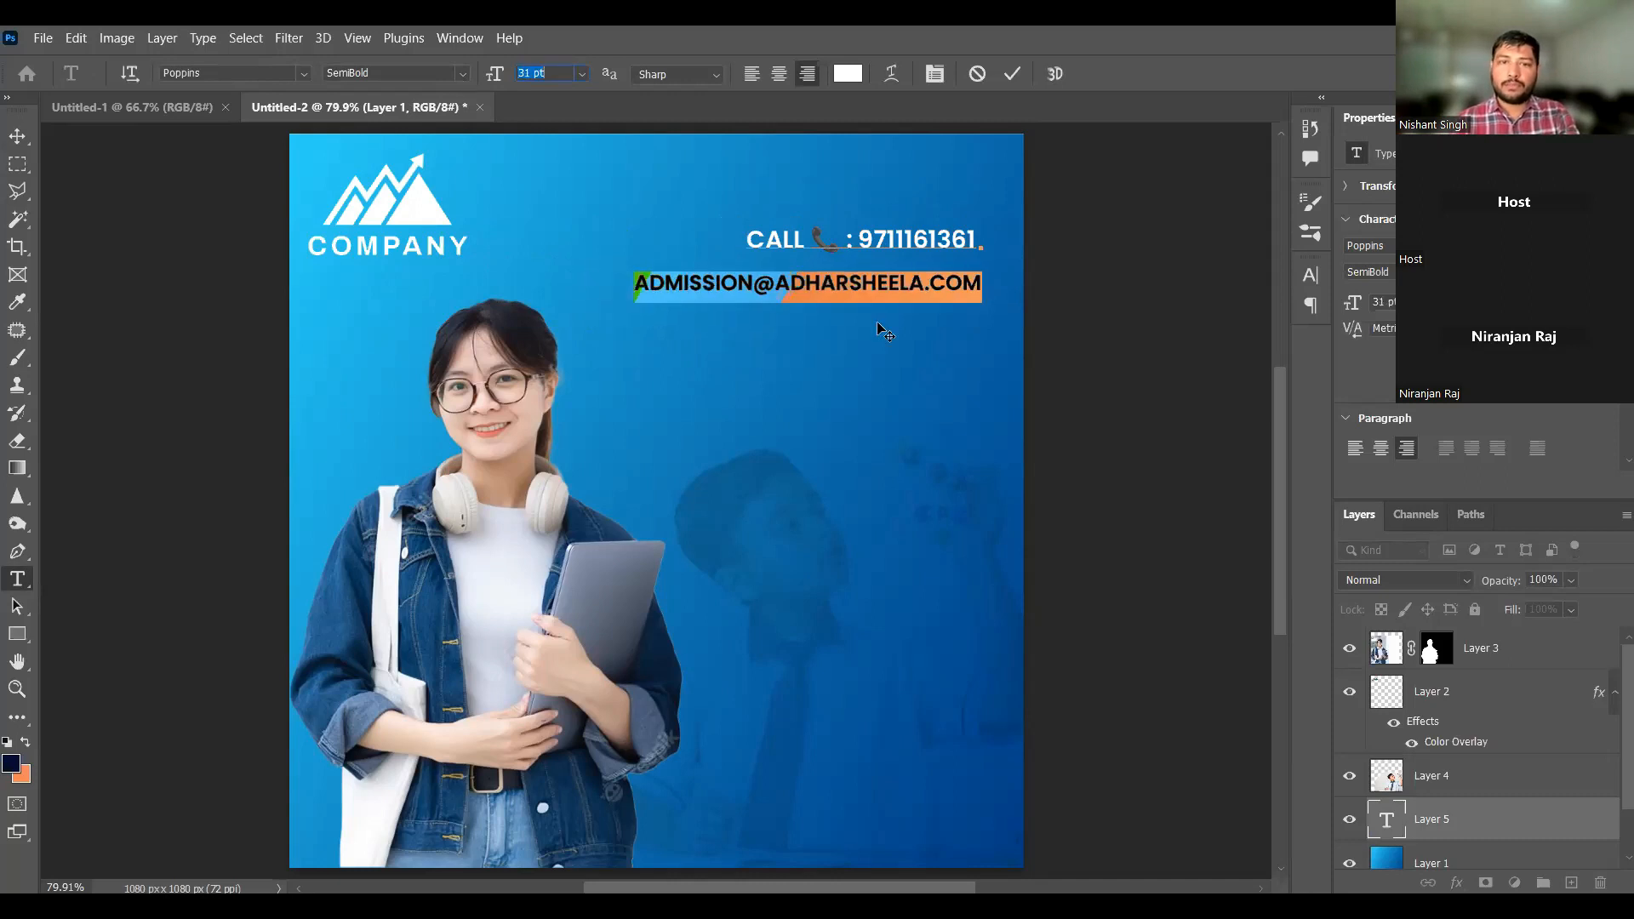
key("Down")
left_click_drag(982, 288, 664, 200)
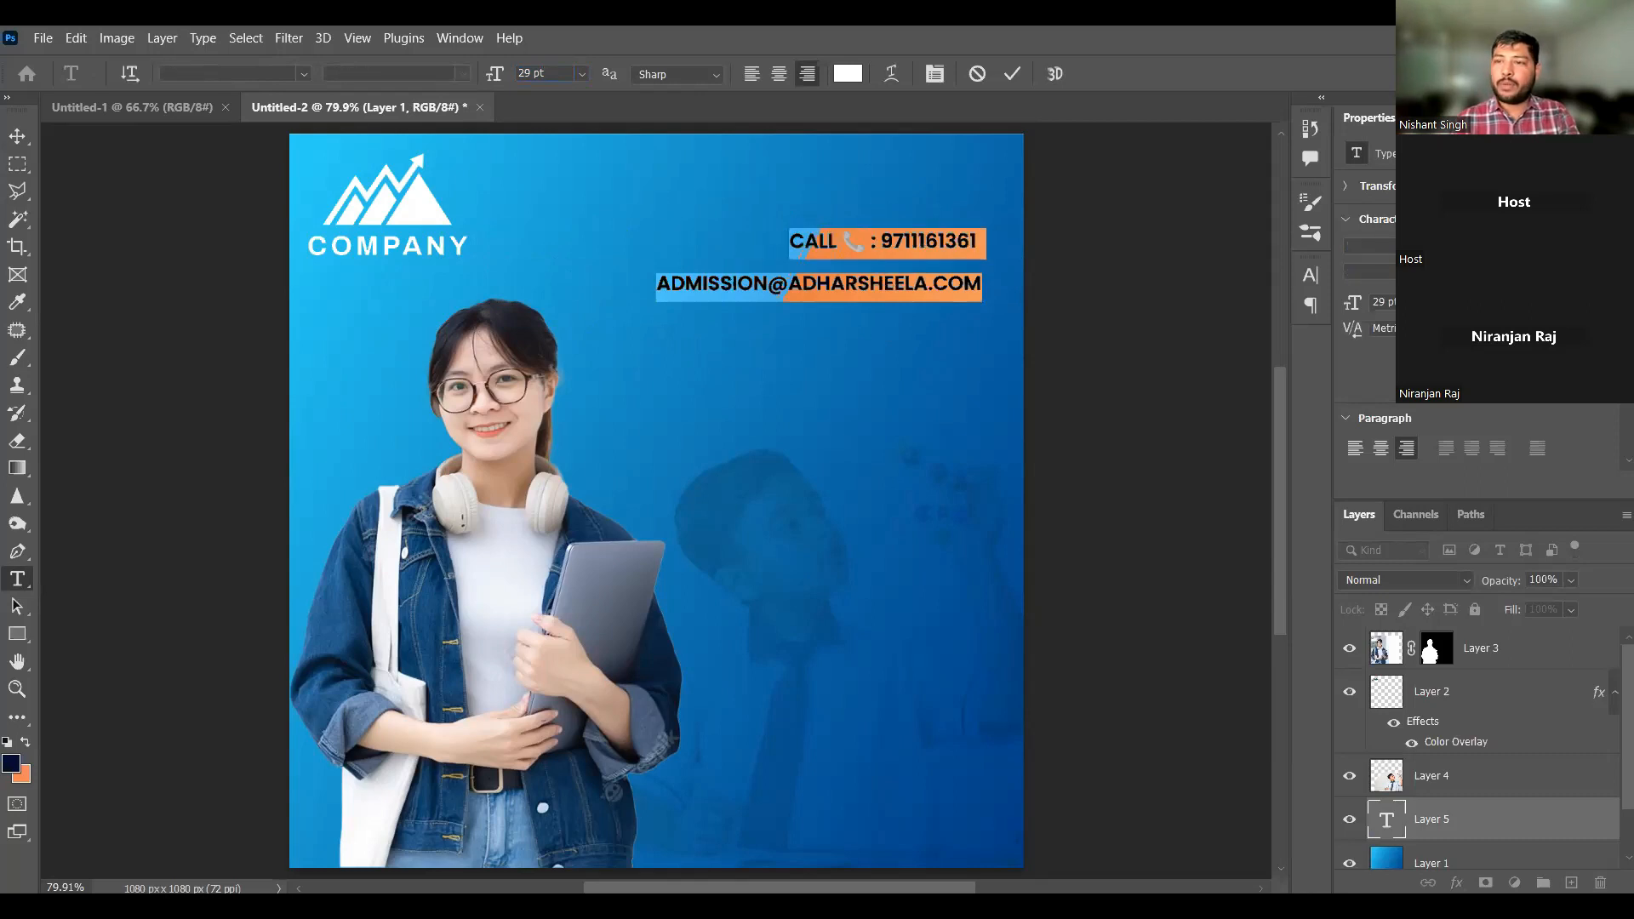
Step: Tighten the line spacing between the phone line and the e-mail line and commit the text
key("alt+Up")
key("alt+Up")
key("alt+Up")
key("alt+Up")
key("alt+Up")
key("alt+Up")
key("alt+Up")
key("alt+Up")
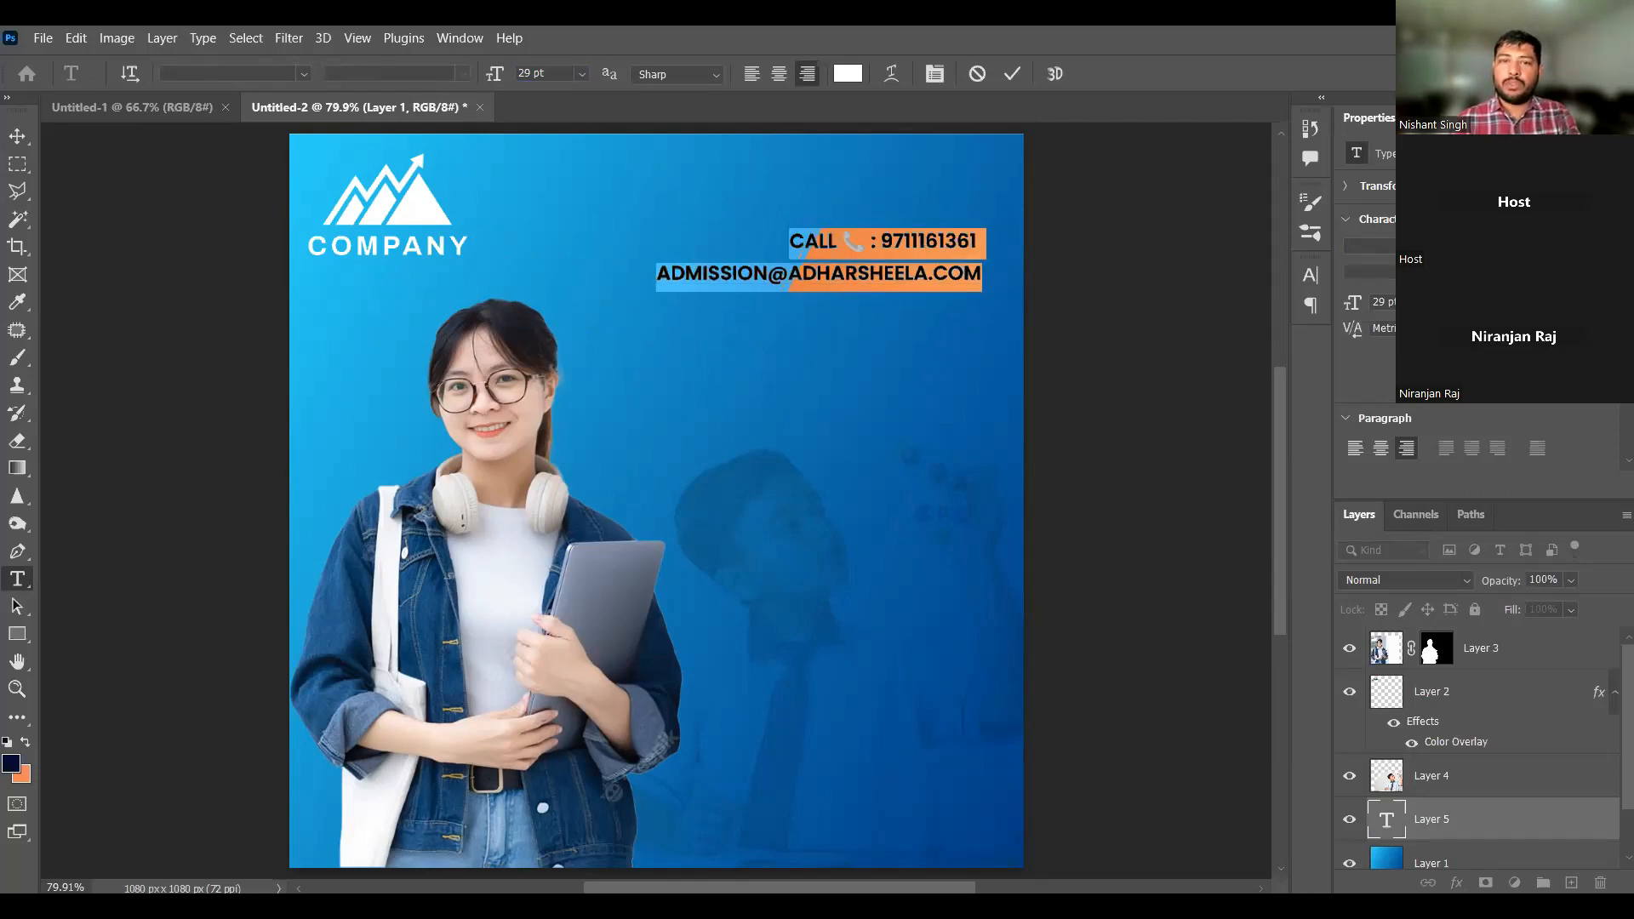
key("alt+Up")
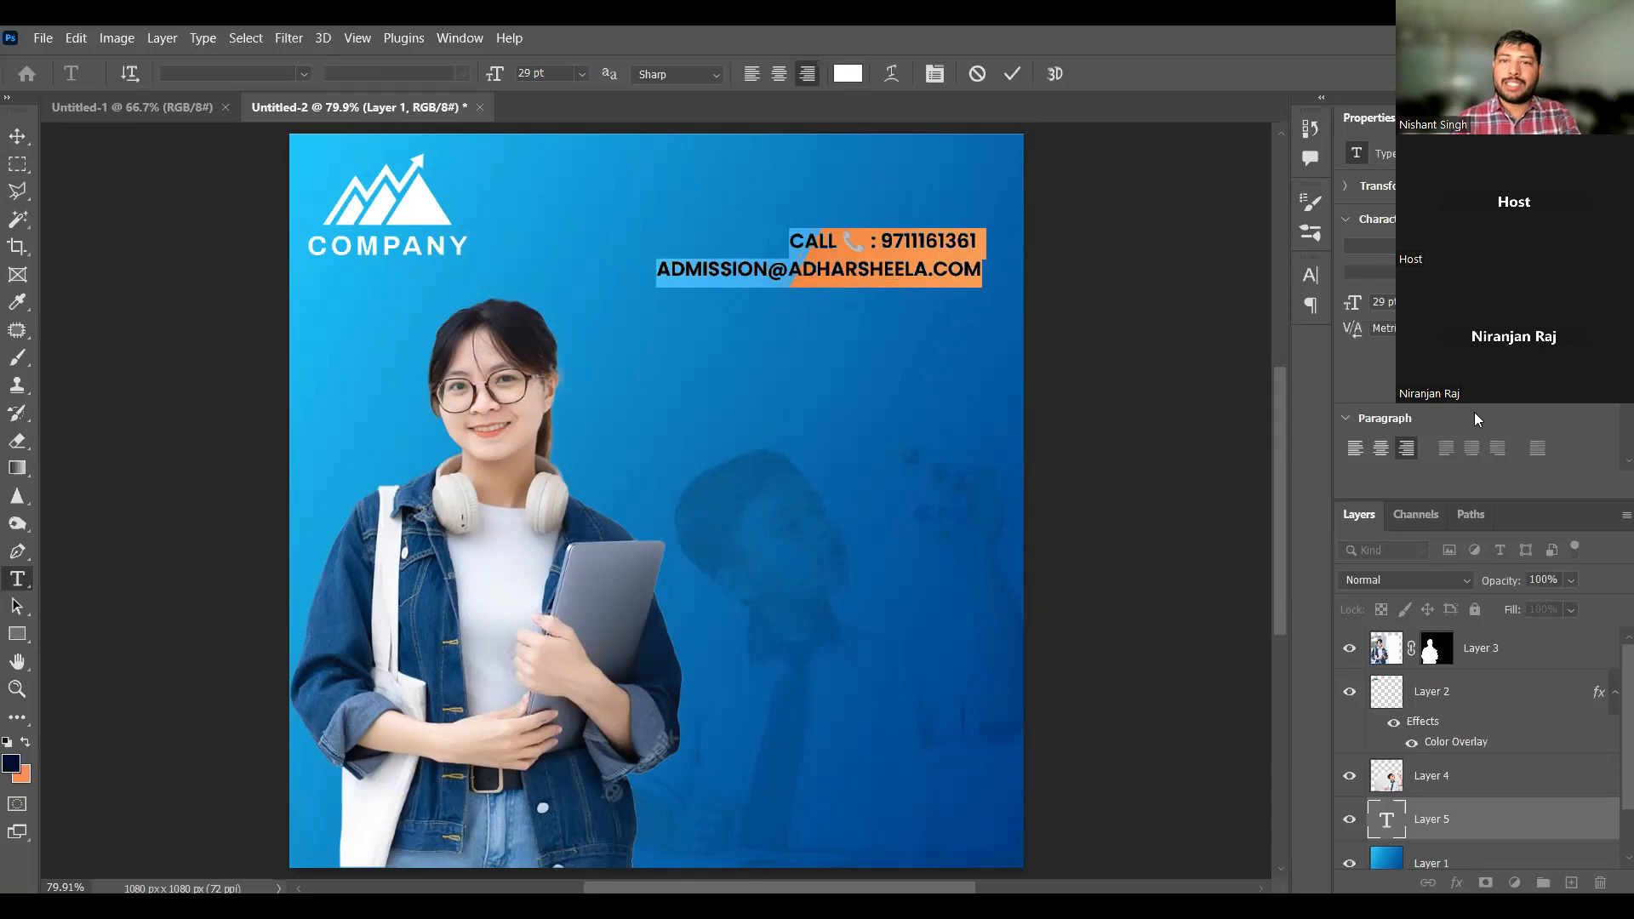
left_click(1488, 661)
key("v")
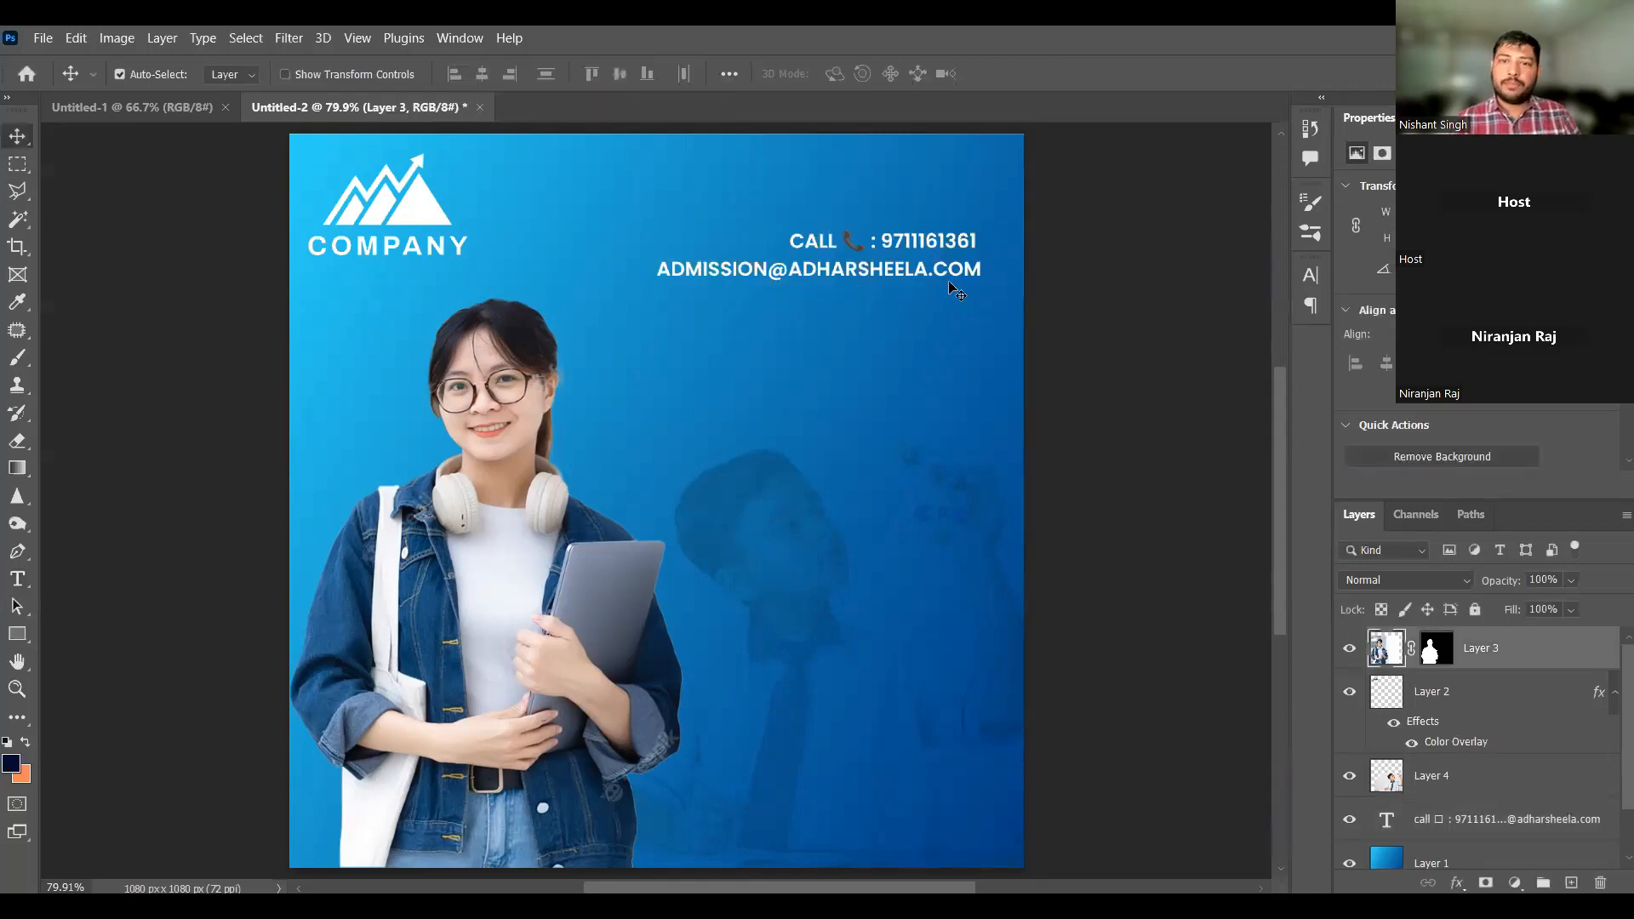
Step: Move the two-line contact text to the canvas's bottom-right corner
left_click(972, 277)
left_click_drag(1013, 781, 1001, 831)
left_click_drag(876, 766, 834, 705)
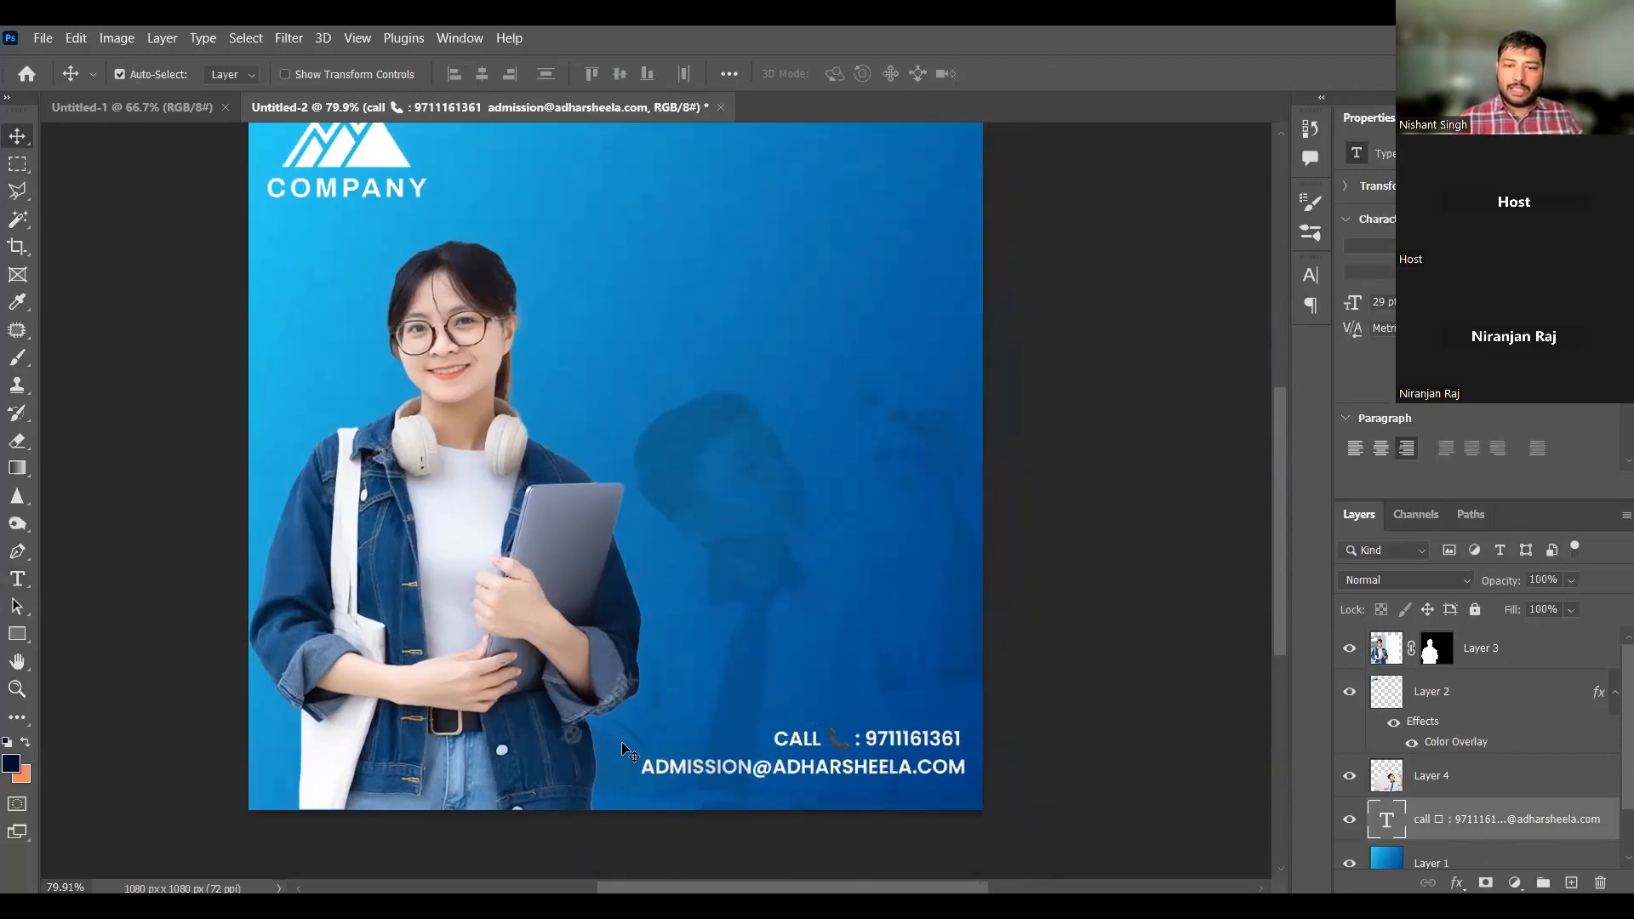
Step: Draw an orange rectangle about 570 x 118 px behind the contact text, extending past the canvas's right edge, with no stroke
left_click(17, 636)
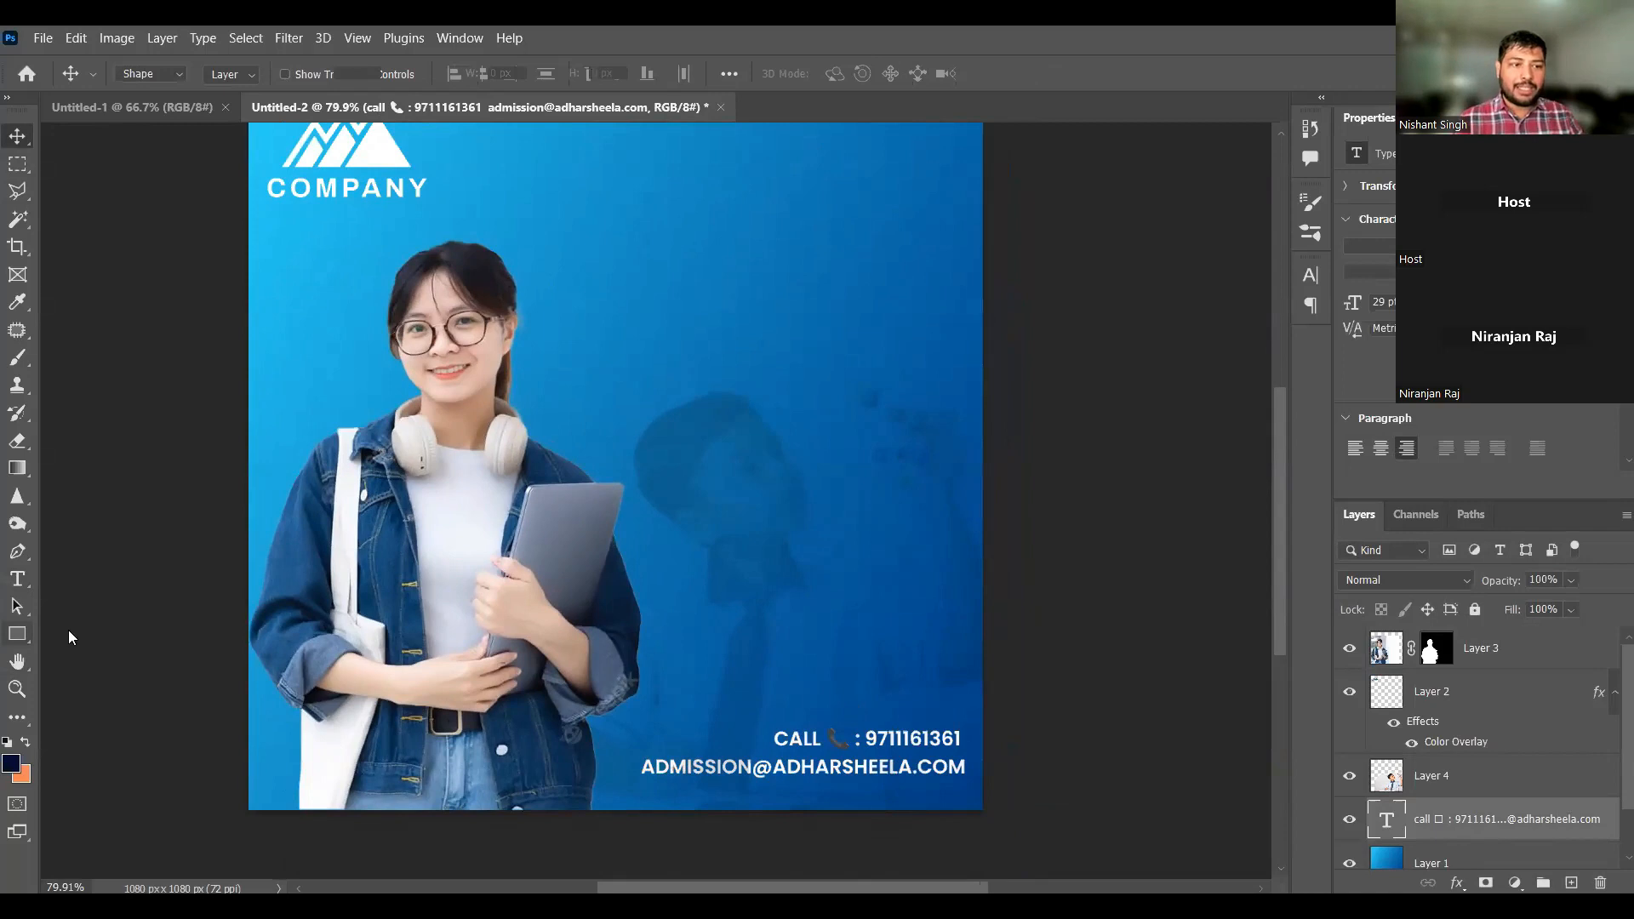
key("x")
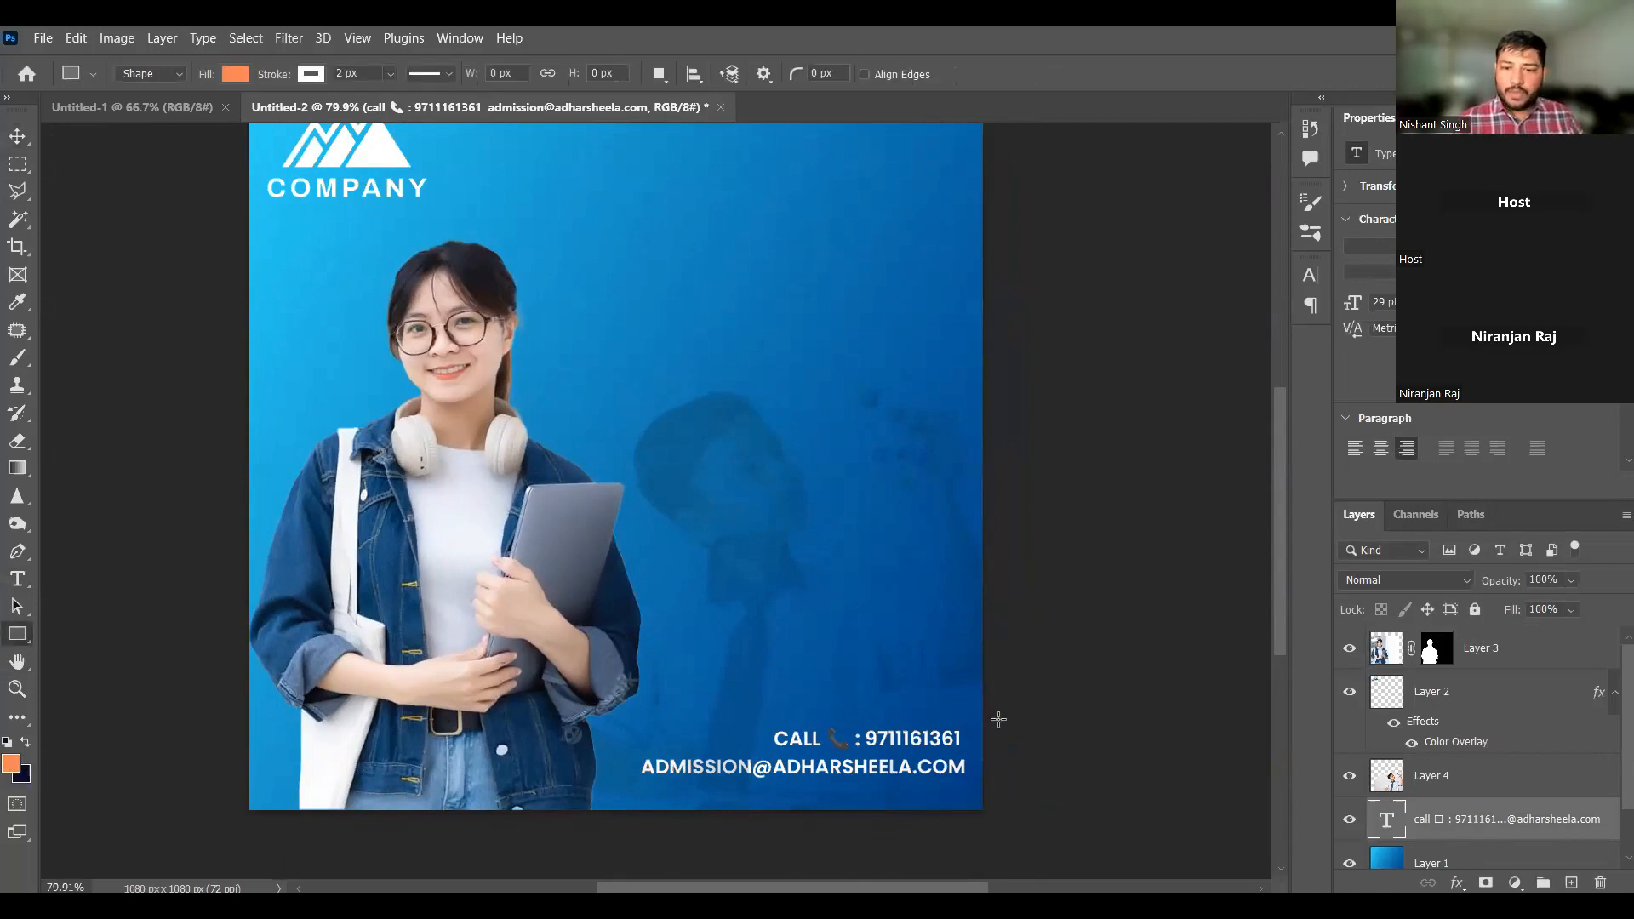
scroll(1500, 818, "down", 1)
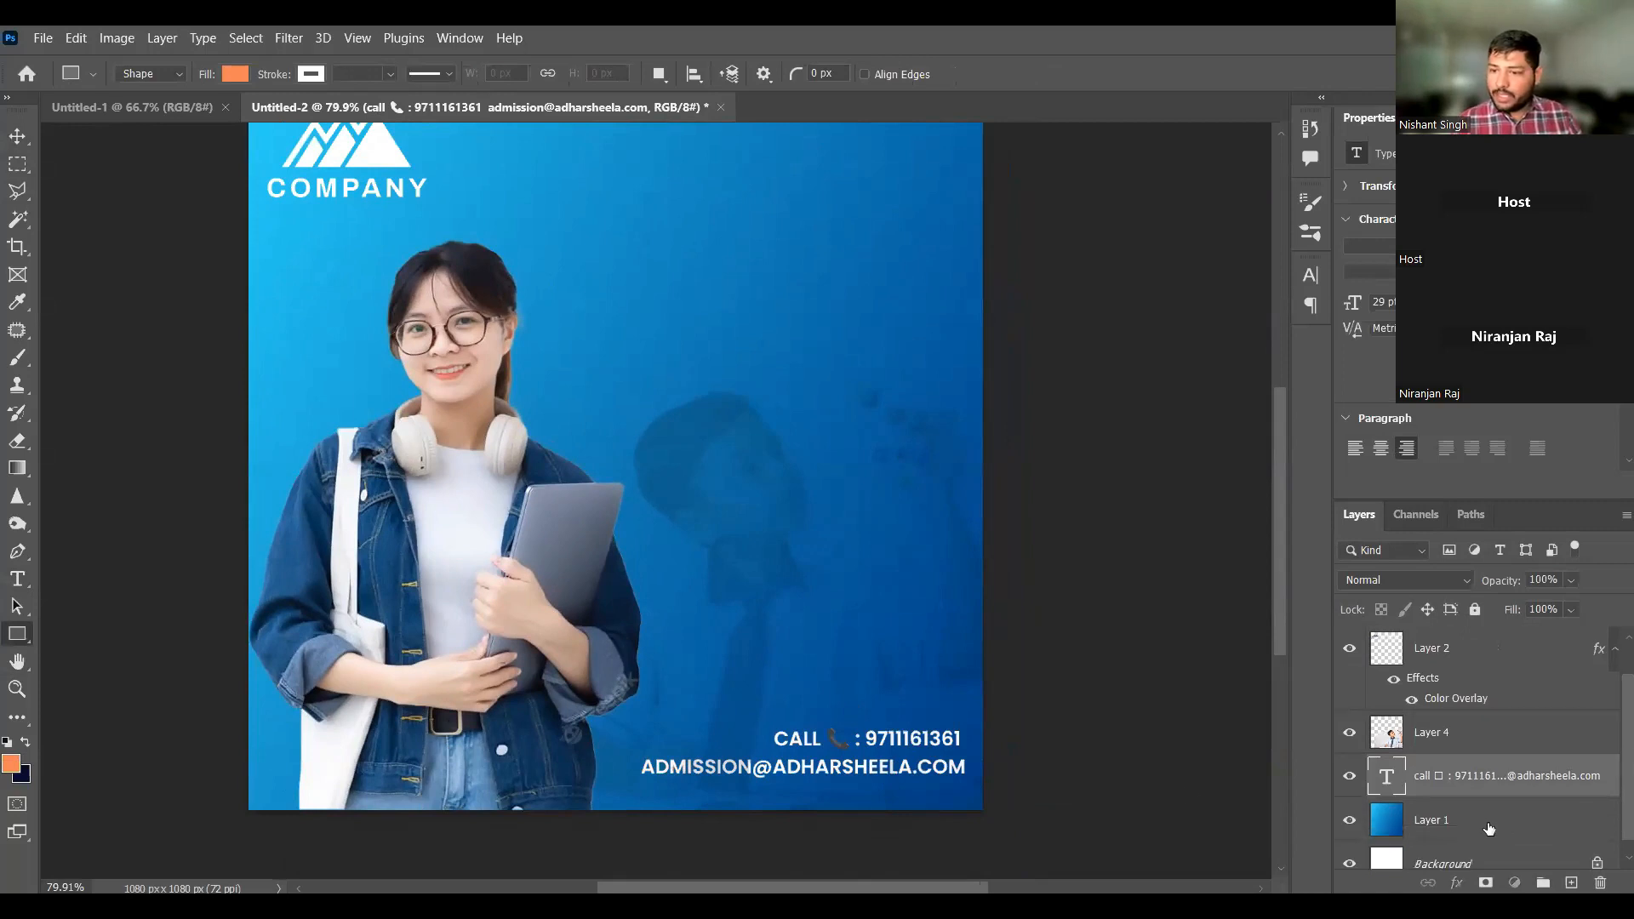
left_click(1502, 821)
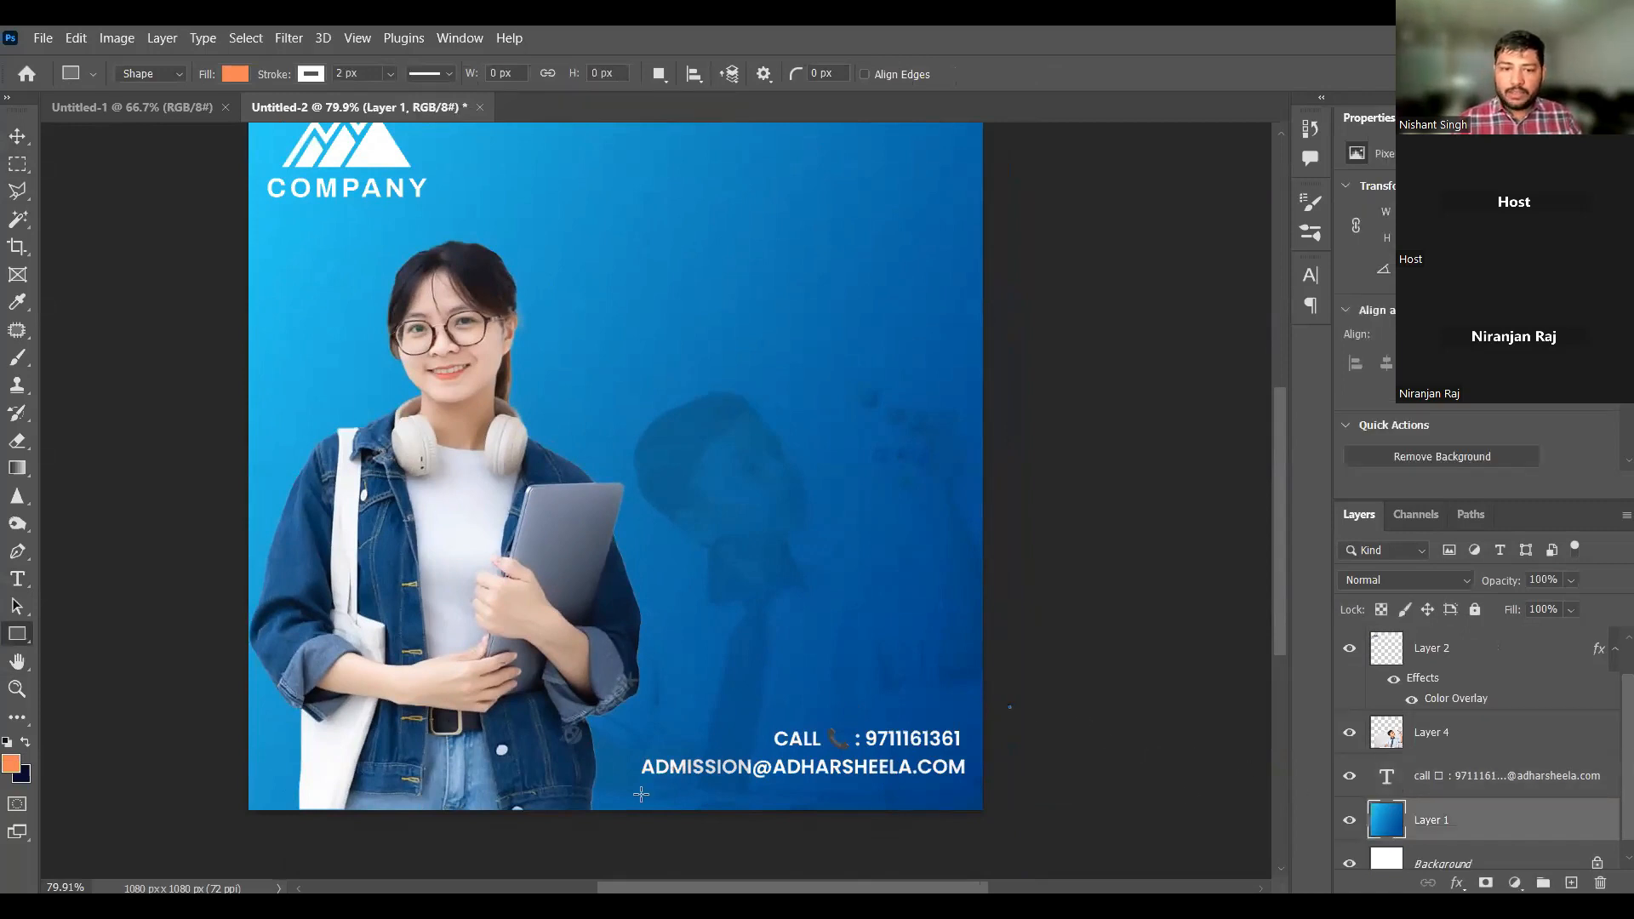
left_click_drag(622, 786, 1010, 705)
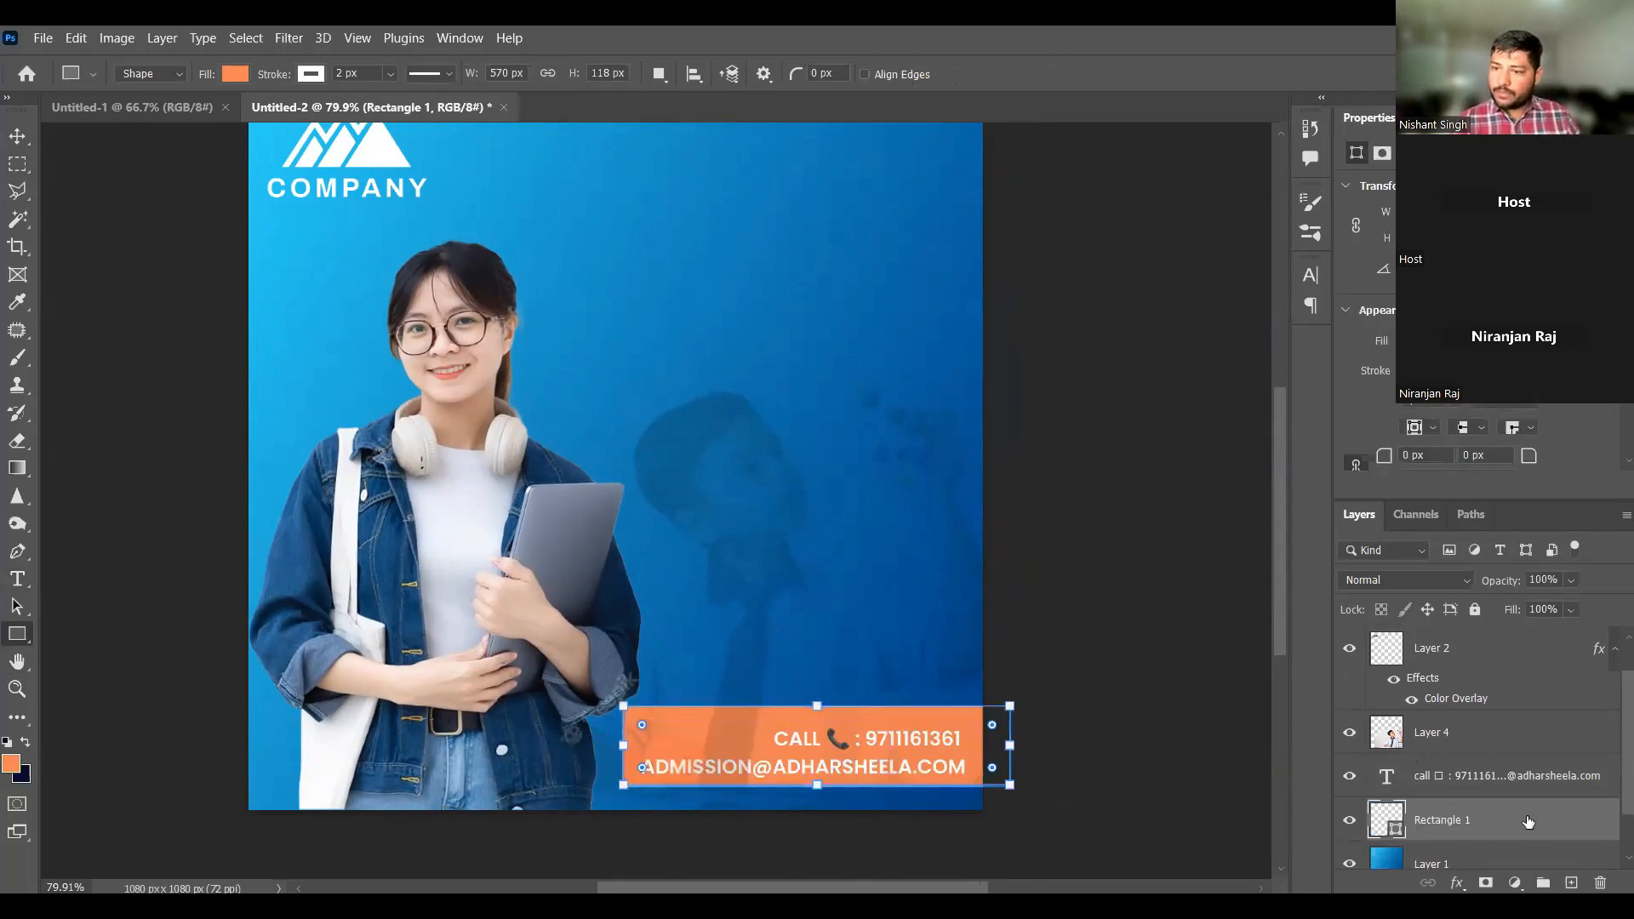
left_click(311, 75)
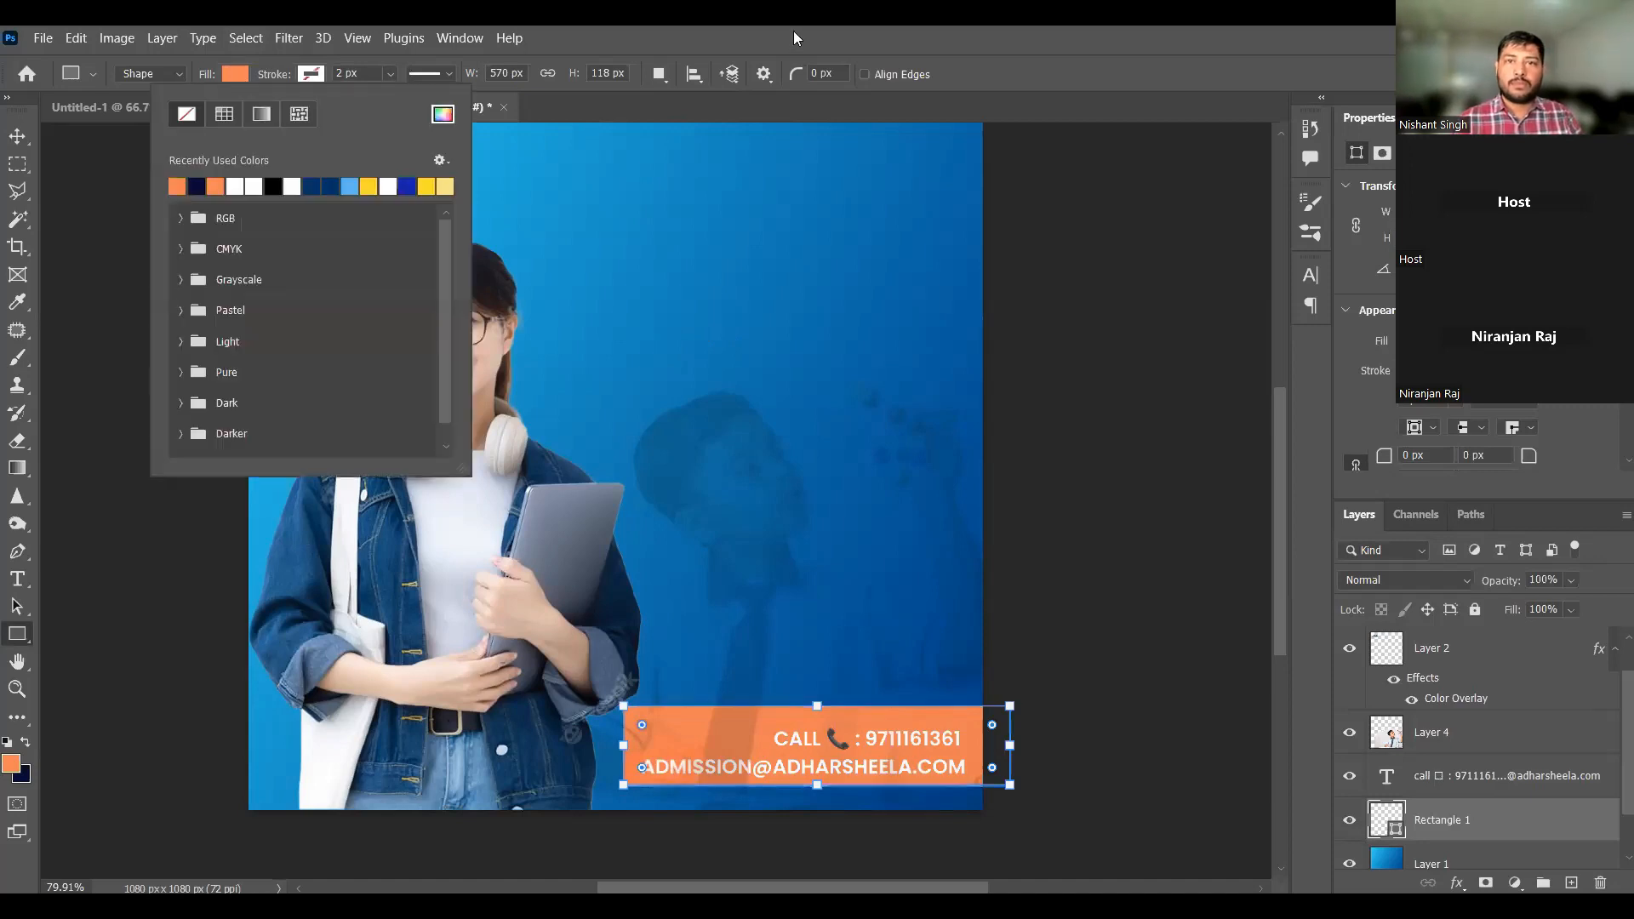
left_click(1524, 830)
Step: Reorder the faded supporting photo (Layer 4) to sit directly below the orange rectangle in the layer stack
left_click(1512, 762)
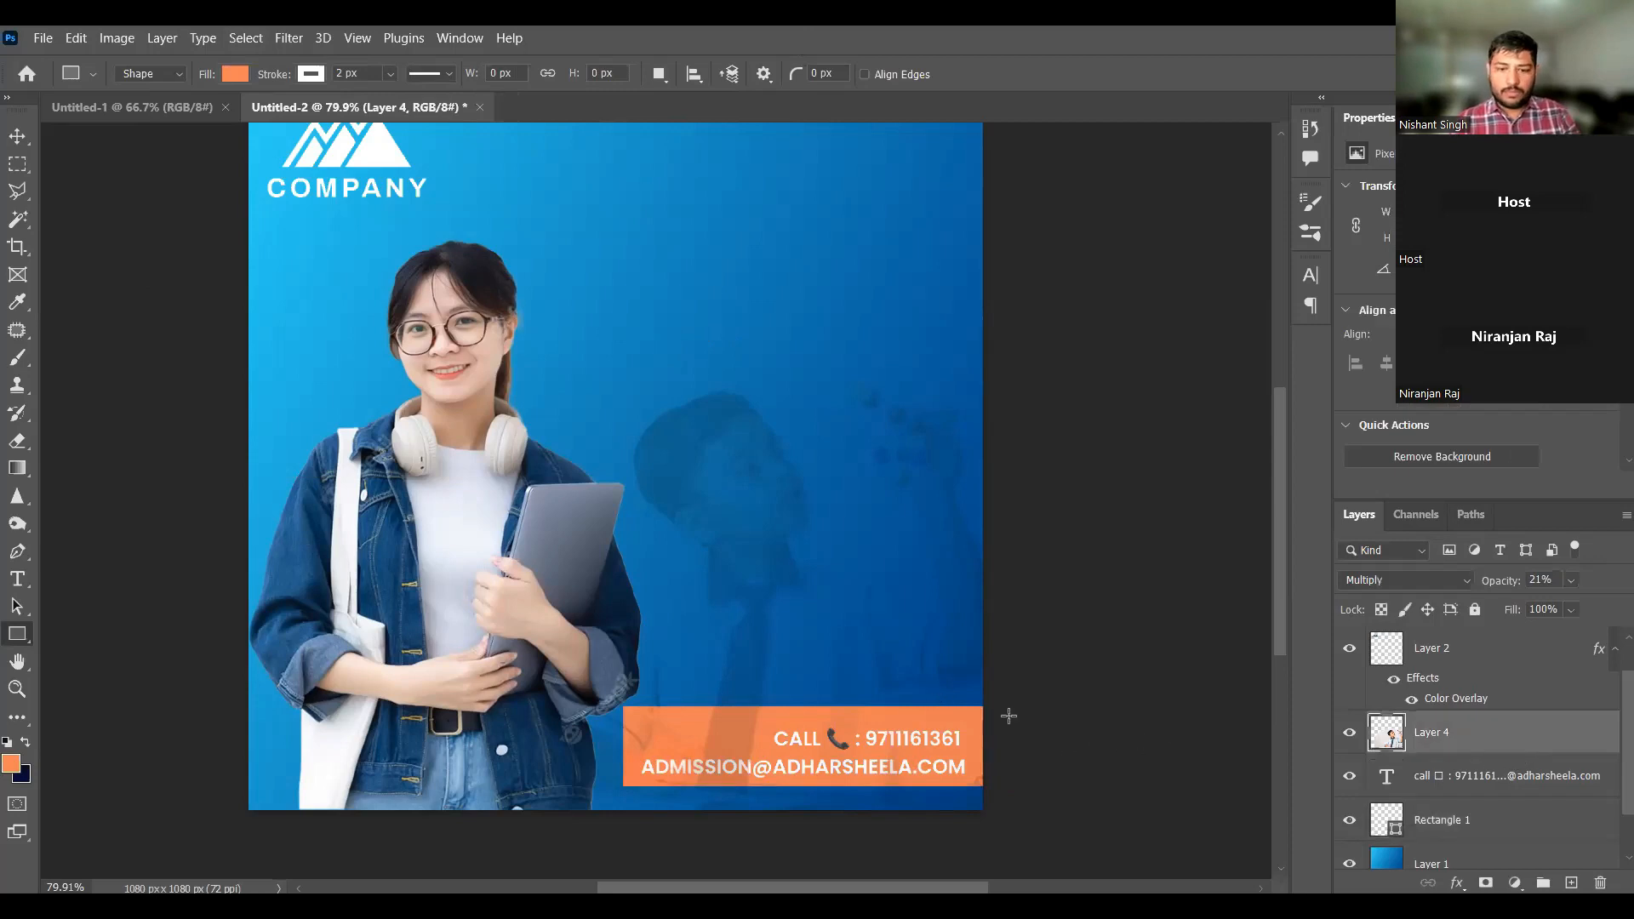
left_click_drag(1494, 742, 1484, 832)
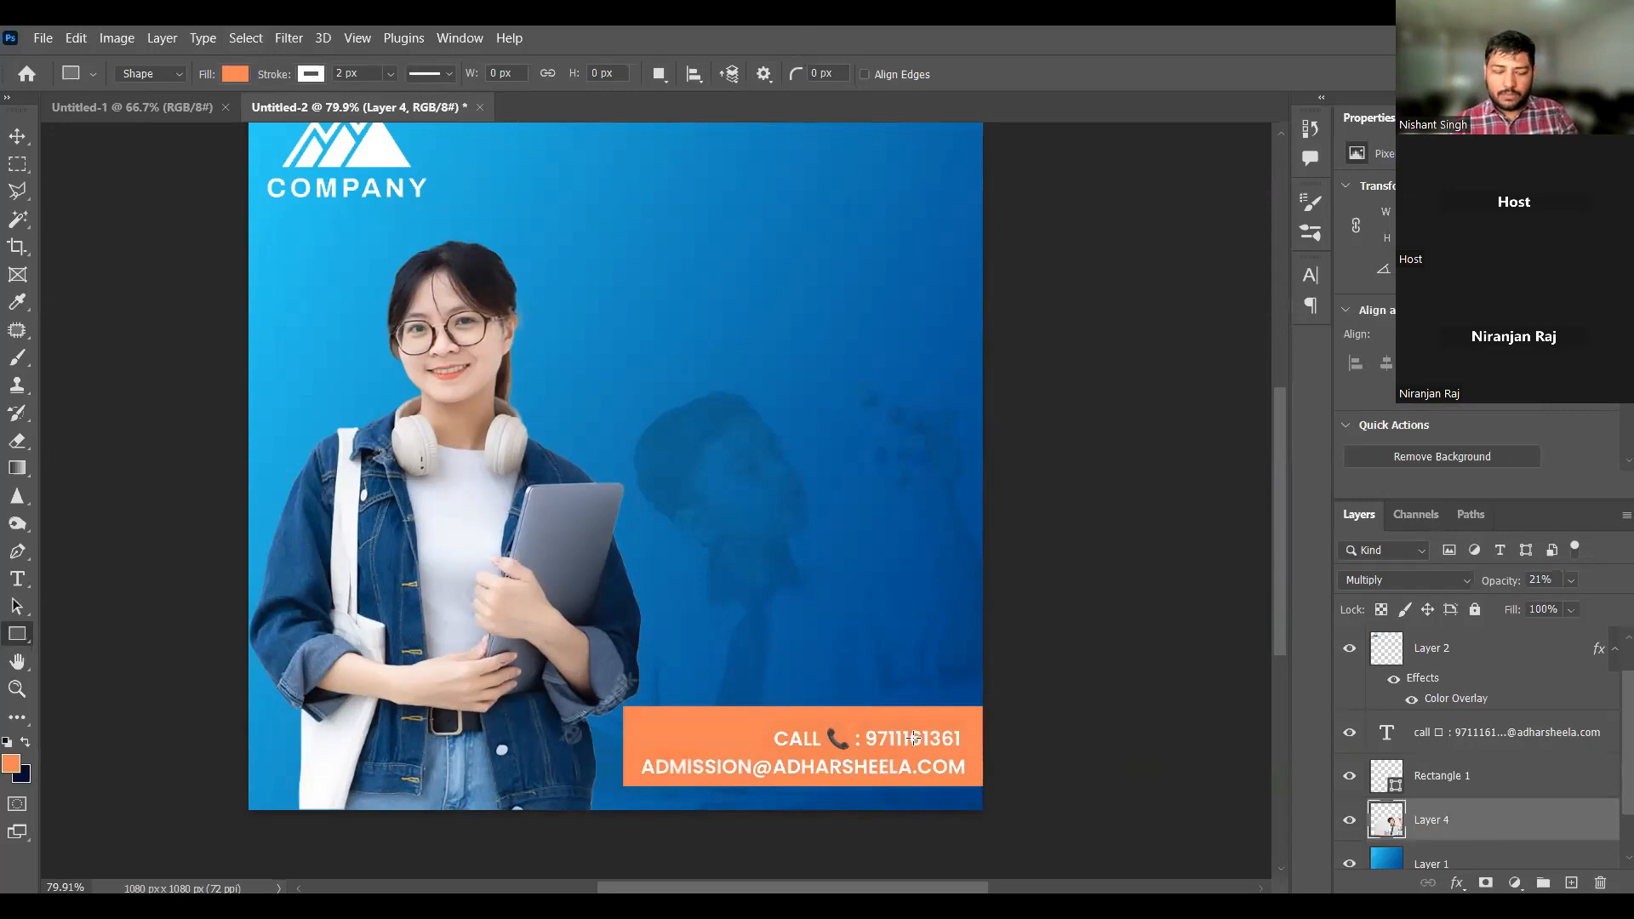
key("v")
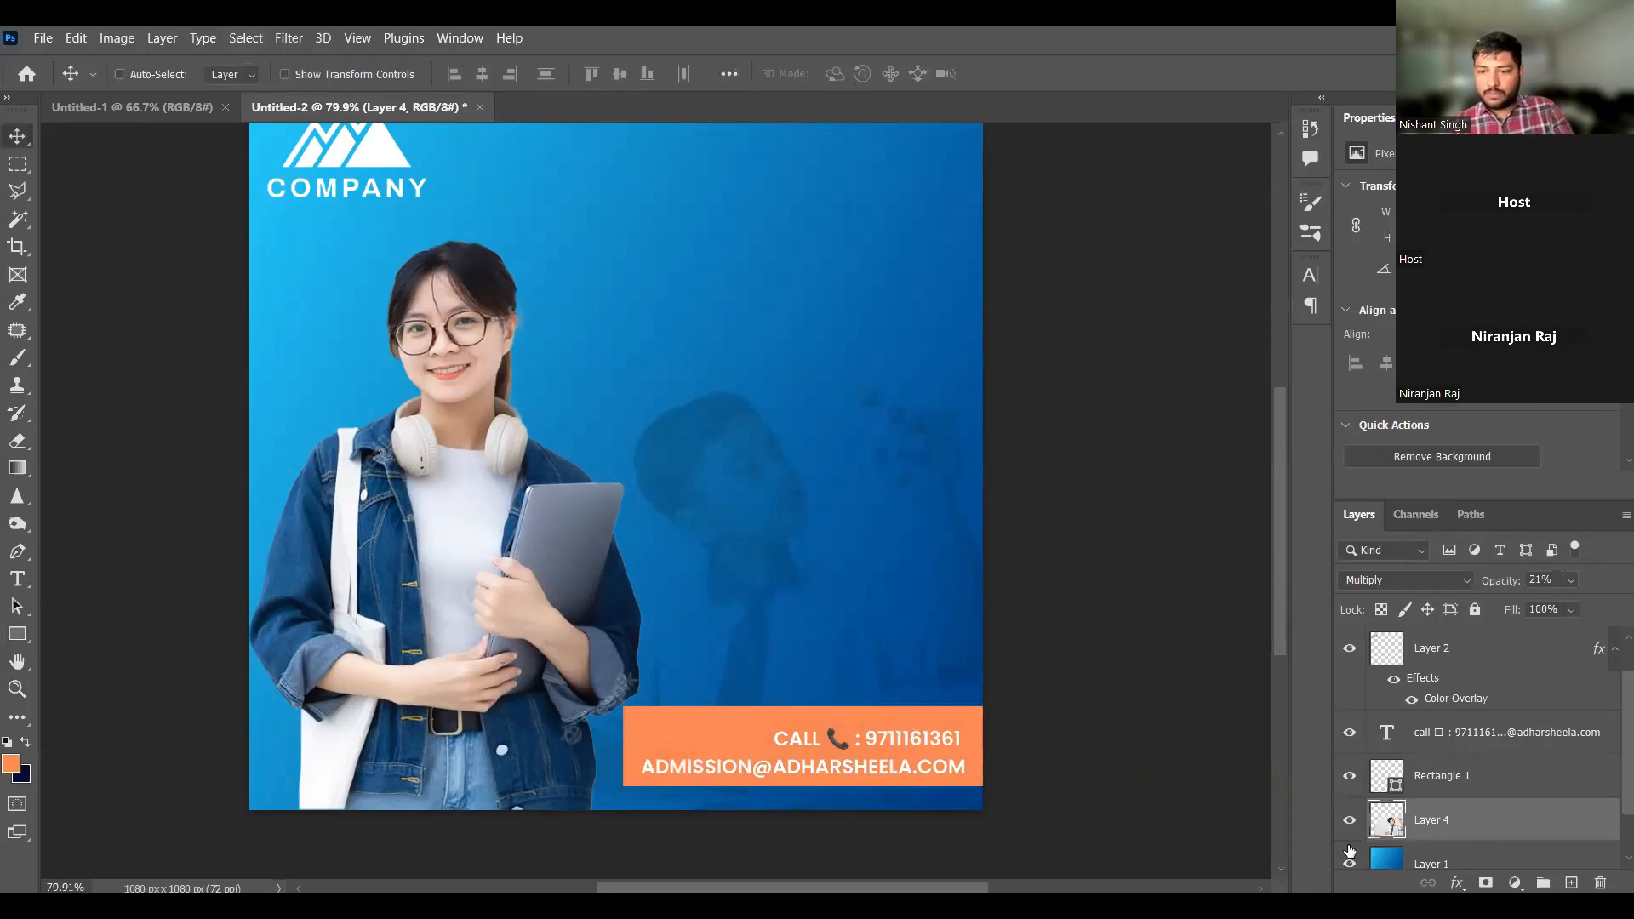
Step: Skew the orange rectangle horizontally by about -15.75° so its ends slant like a parallelogram
left_click(1472, 778)
key("ctrl+t")
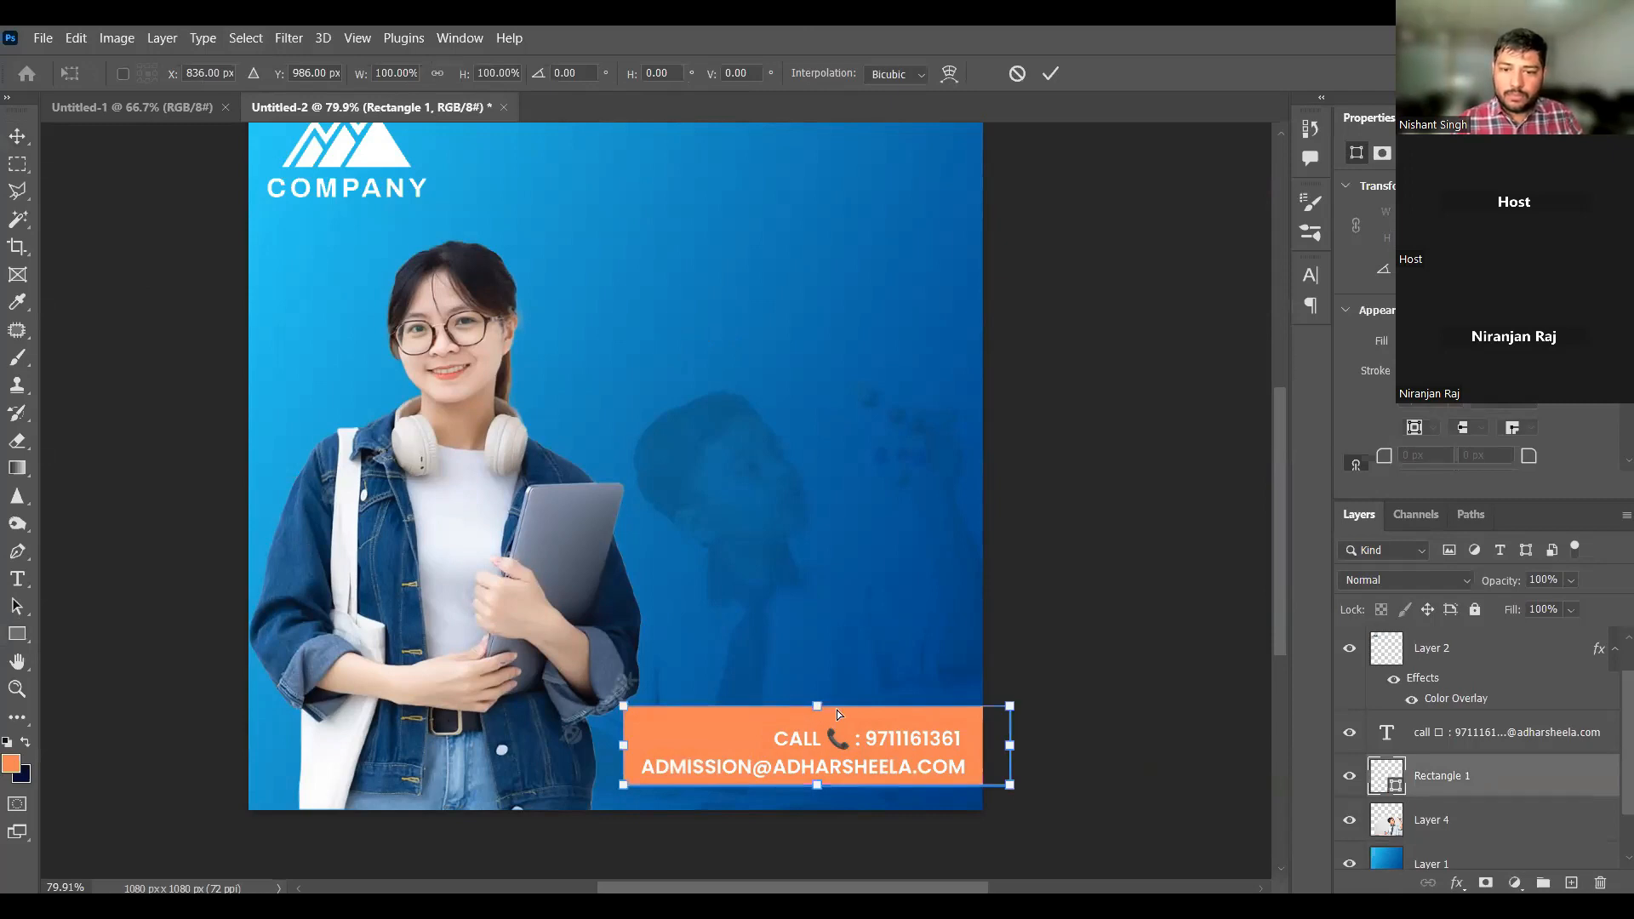
left_click_drag(837, 710, 839, 711)
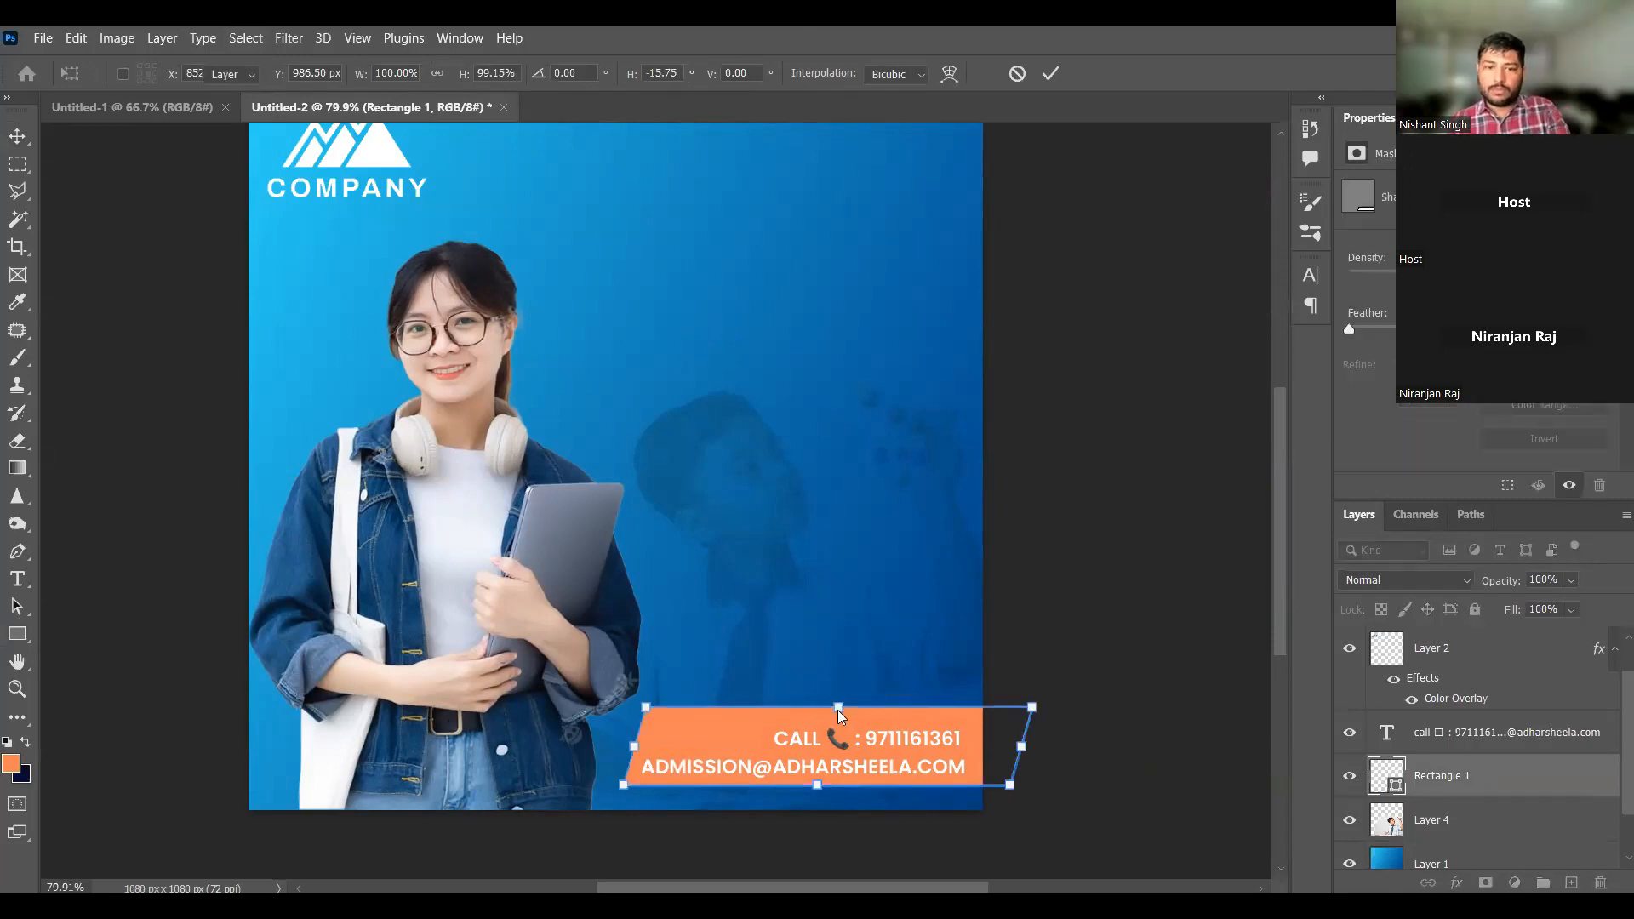
key("Return")
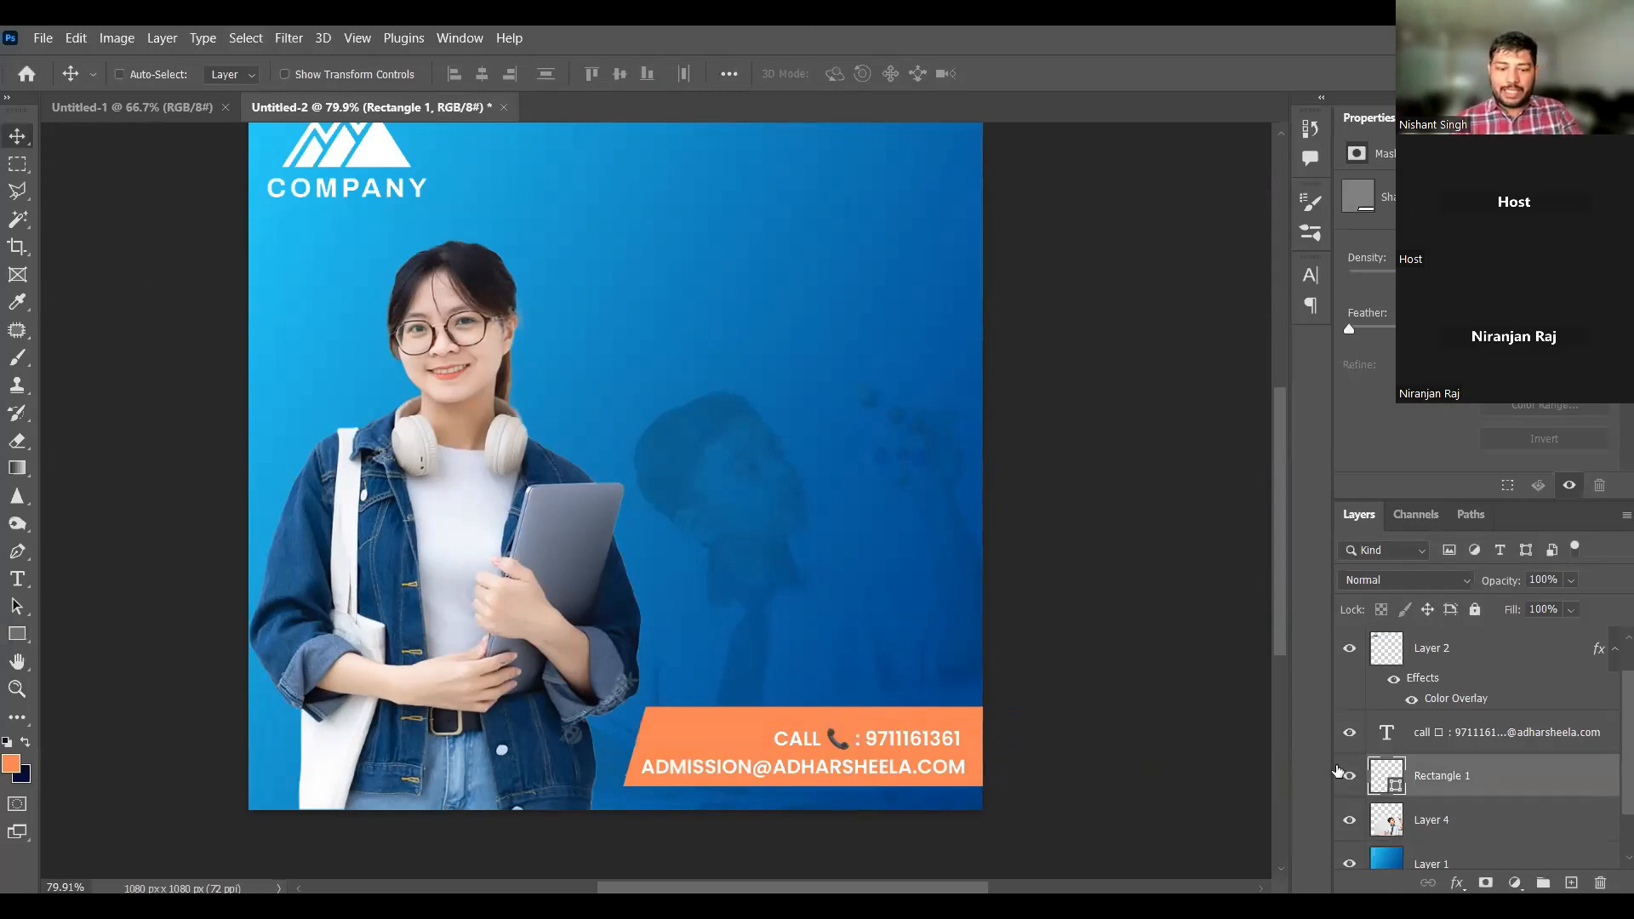
Step: Lower the slanted orange bar's top edge so it fits more closely around the contact text, keeping its width
key("ctrl+t")
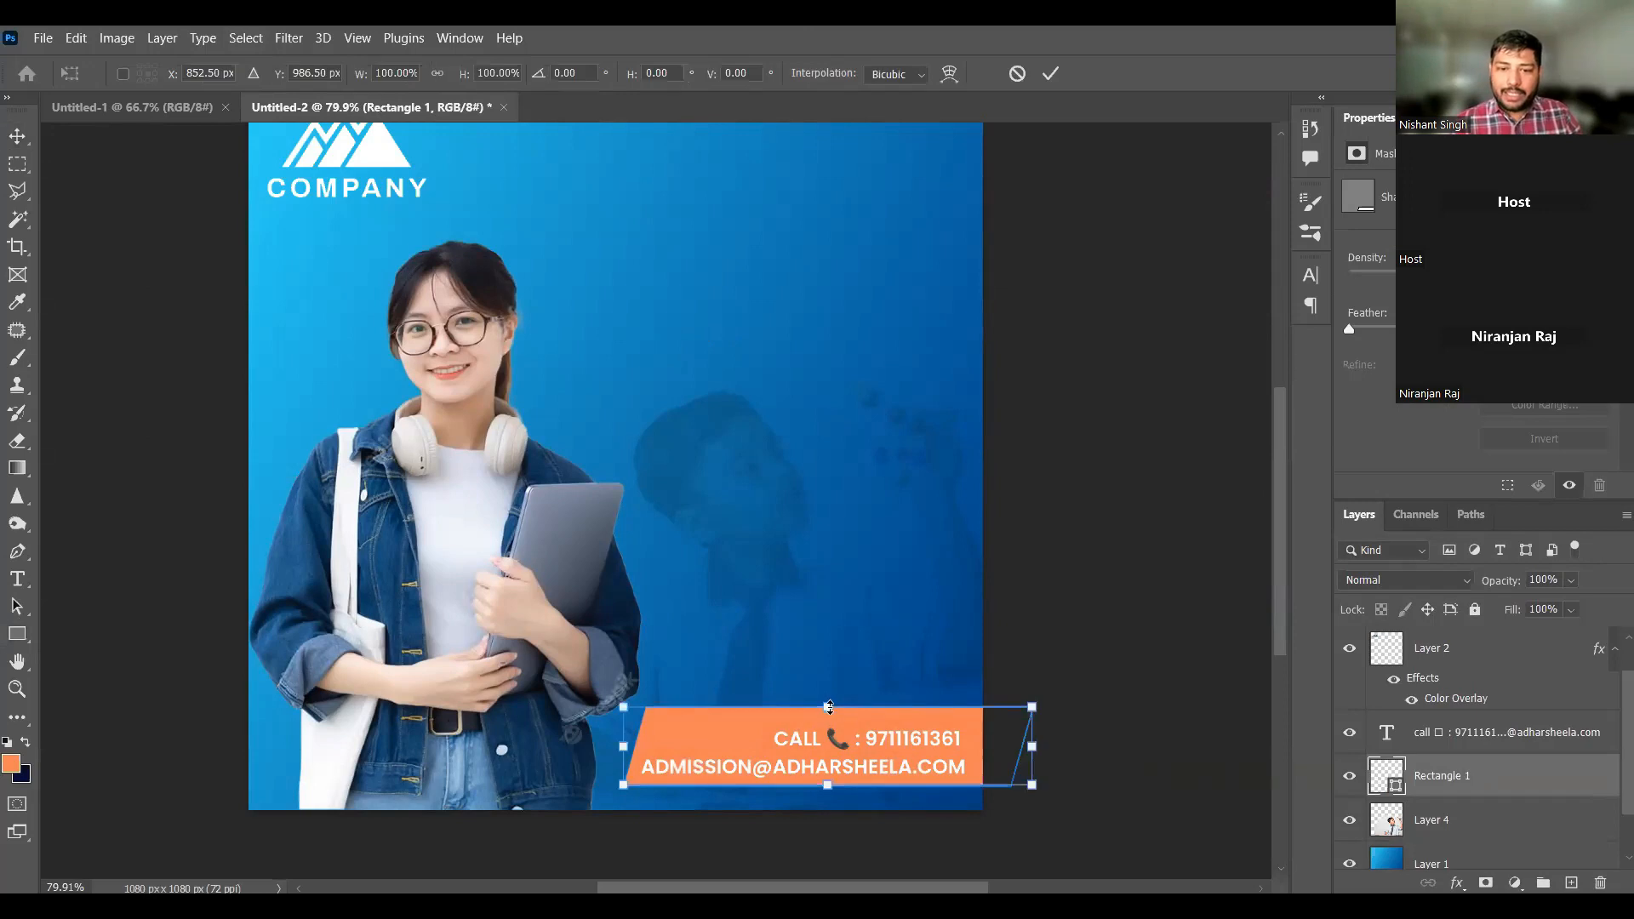
left_click_drag(829, 707, 829, 710)
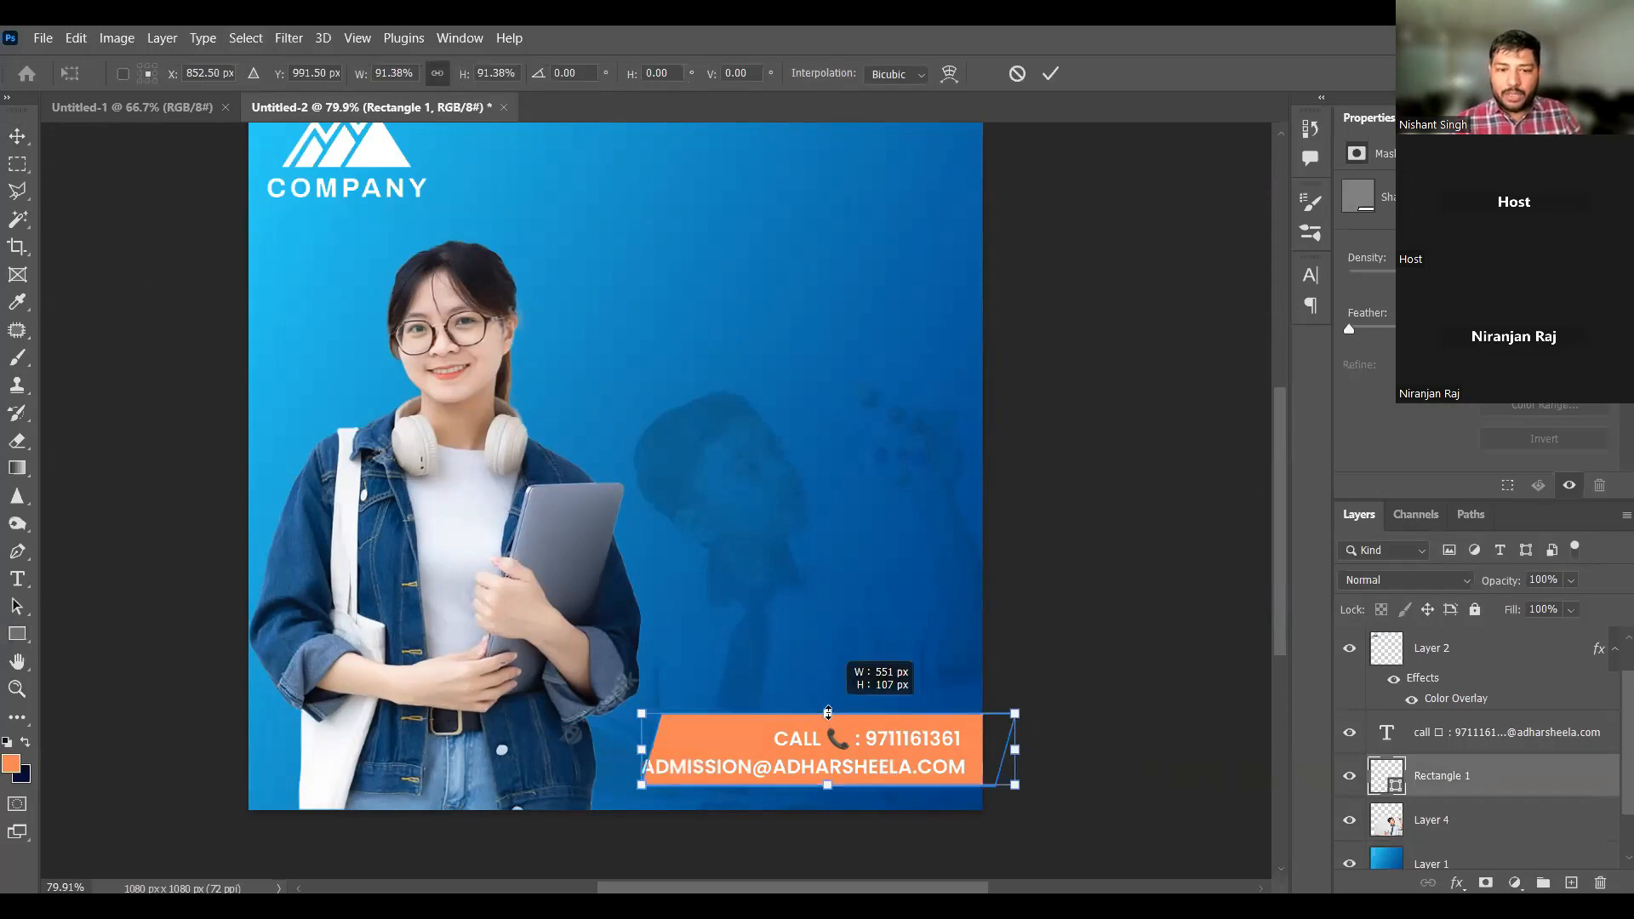
left_click_drag(826, 715, 828, 719)
key("Return")
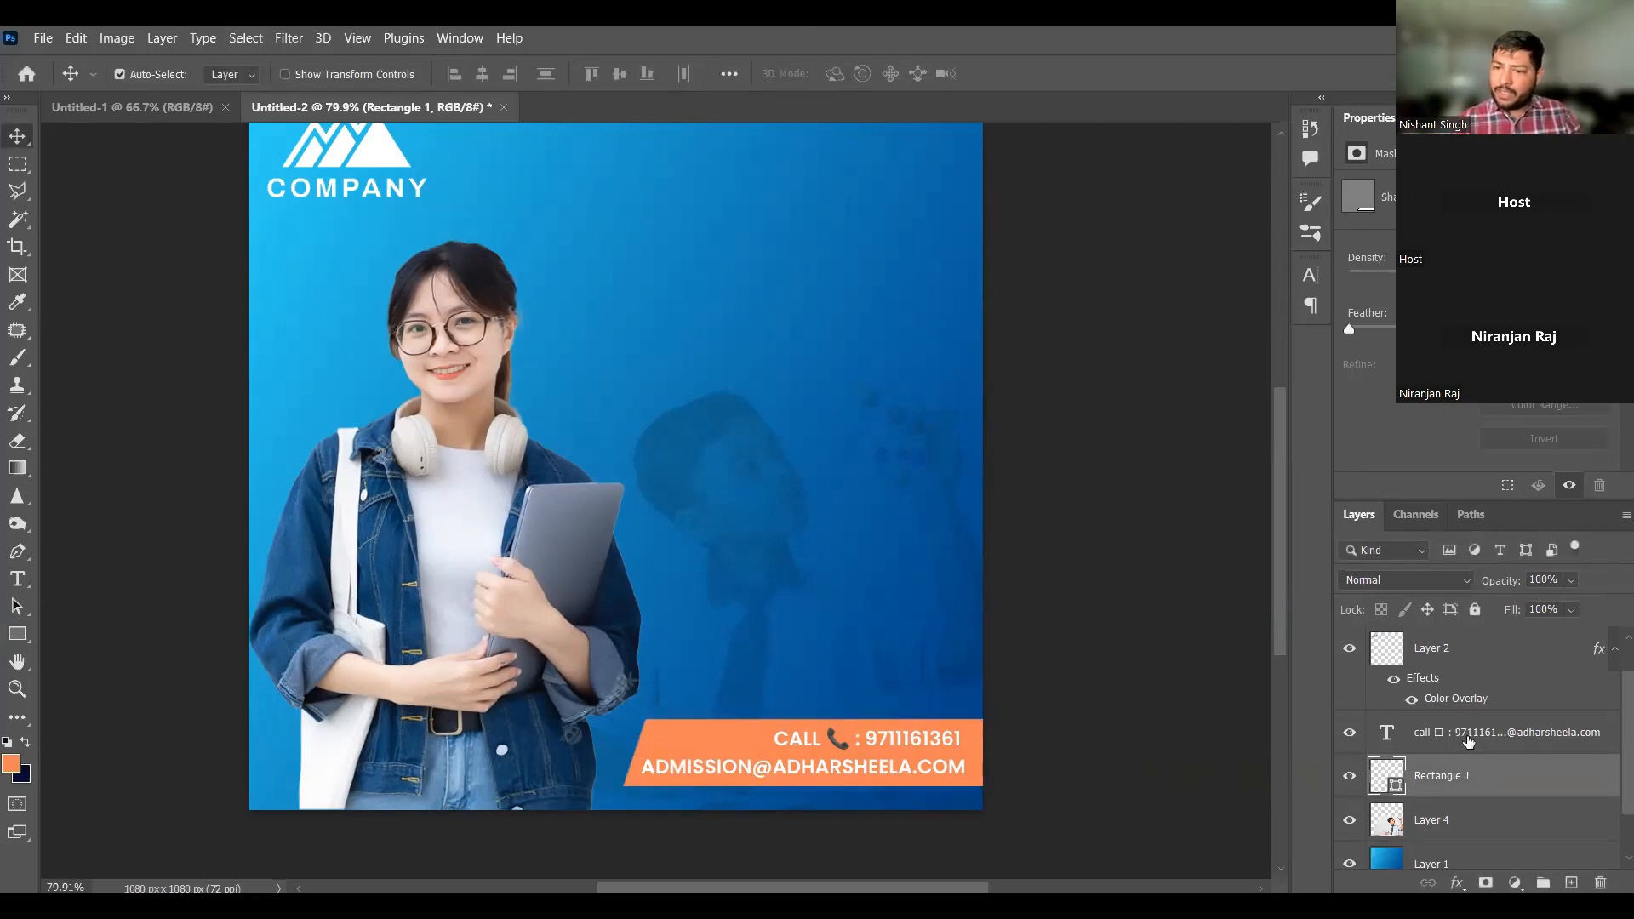
Step: Nudge the contact text a few pixels to the right within the orange bar
left_click(1468, 737)
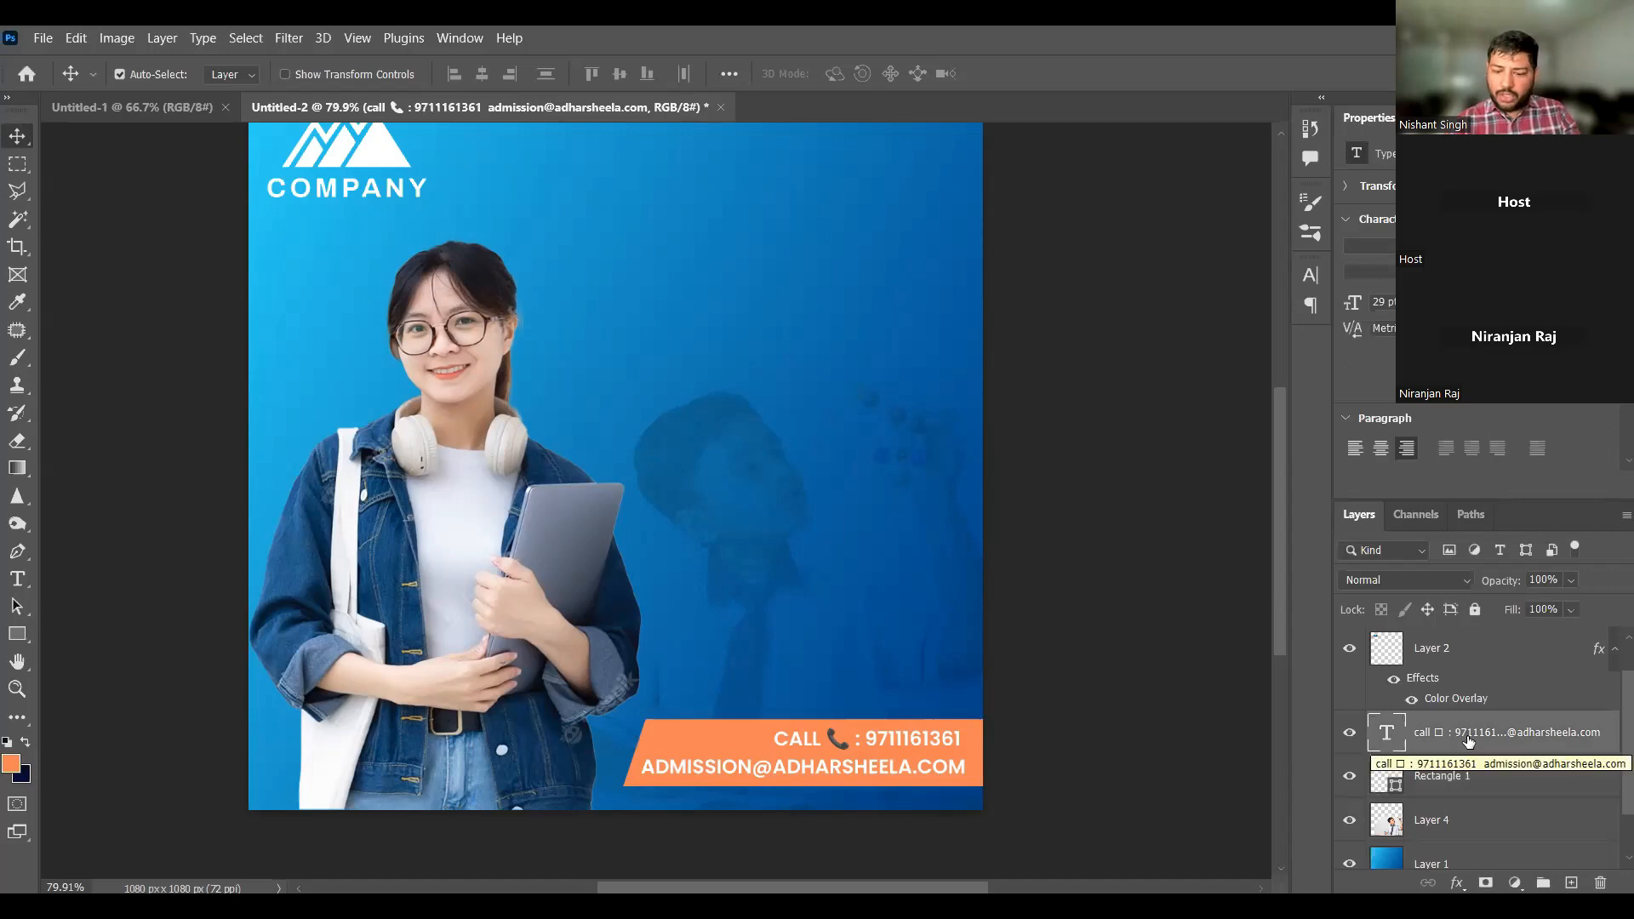
key("Right")
key("Right")
key("Right")
key("Right")
key("Right")
key("Right")
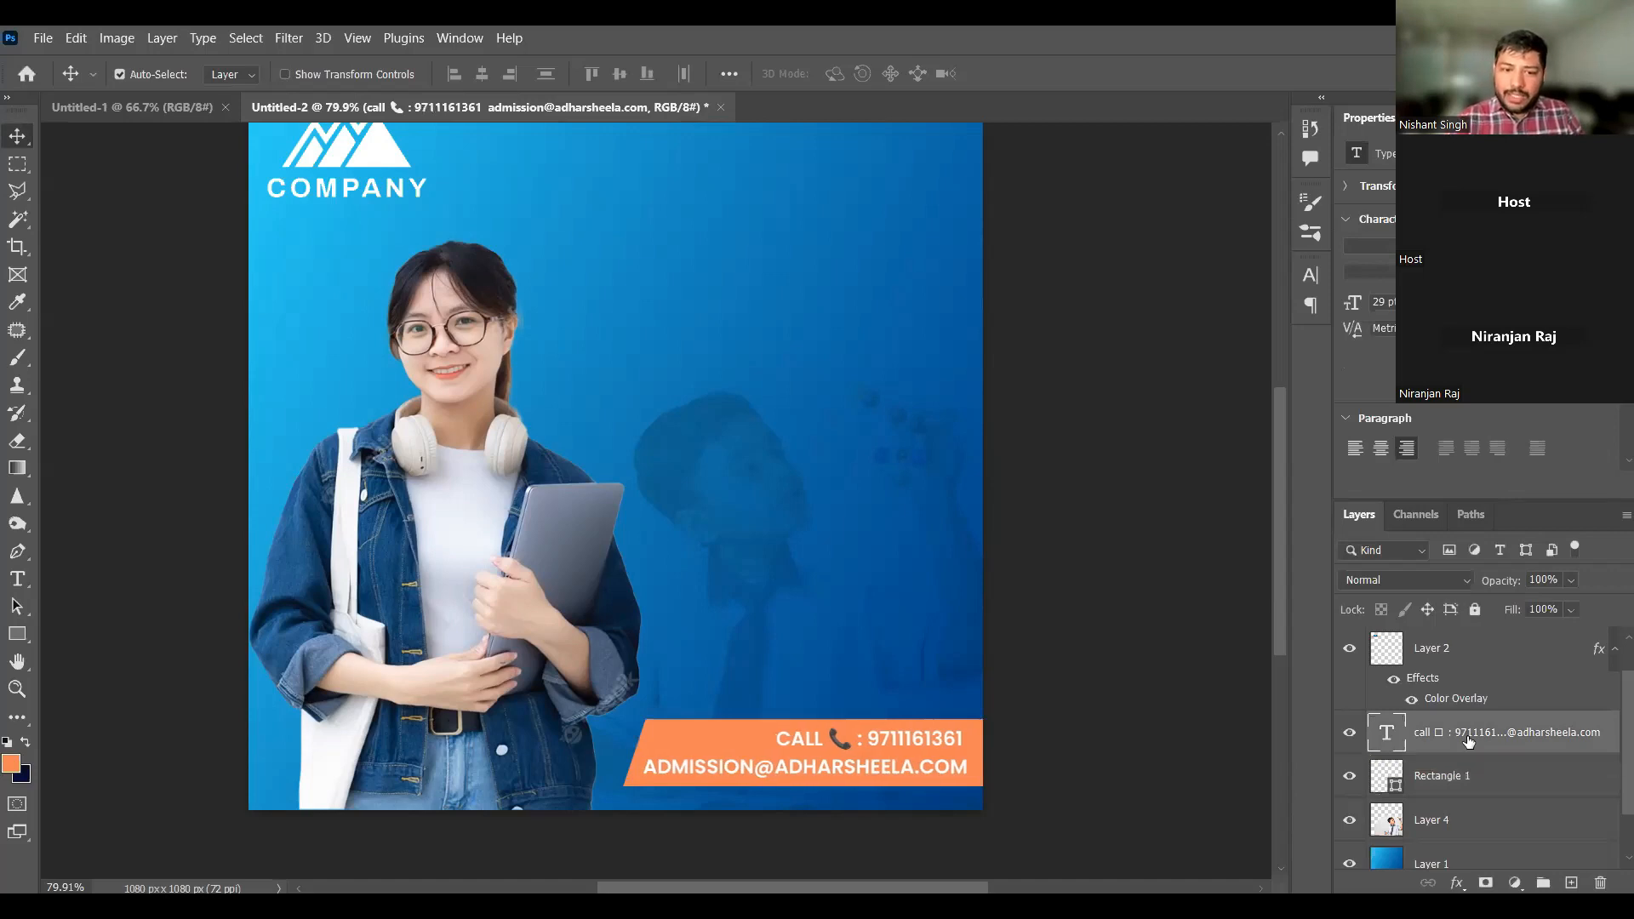
key("Right")
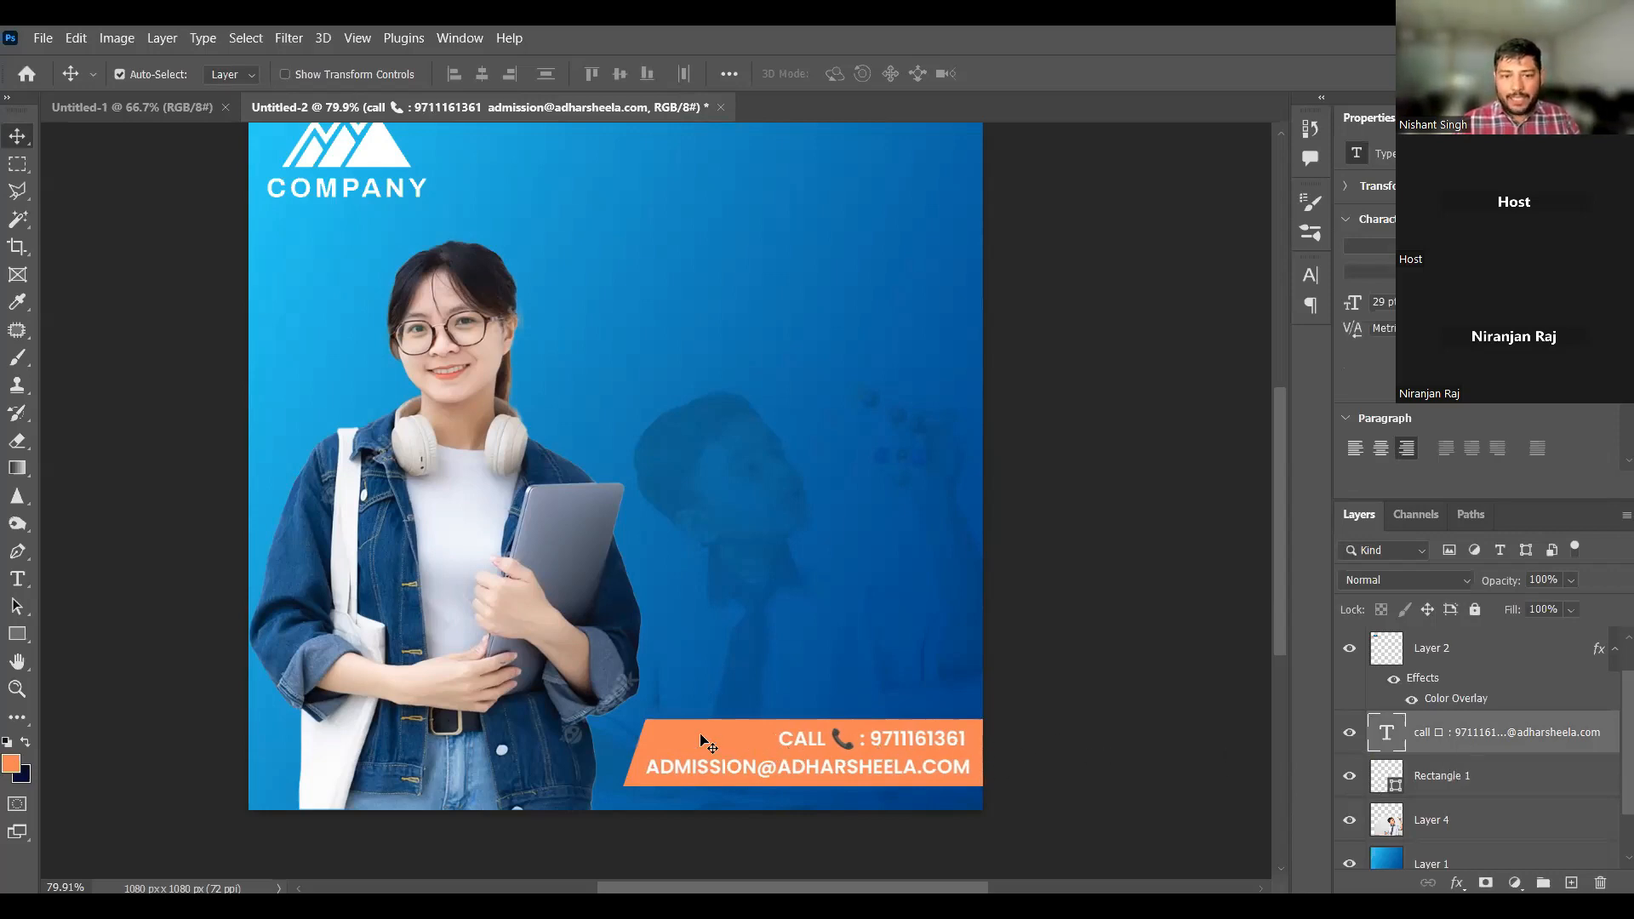
Step: Duplicate the orange bar and shift the original, lower bar 10 px left and 10 px up
left_click(1439, 776)
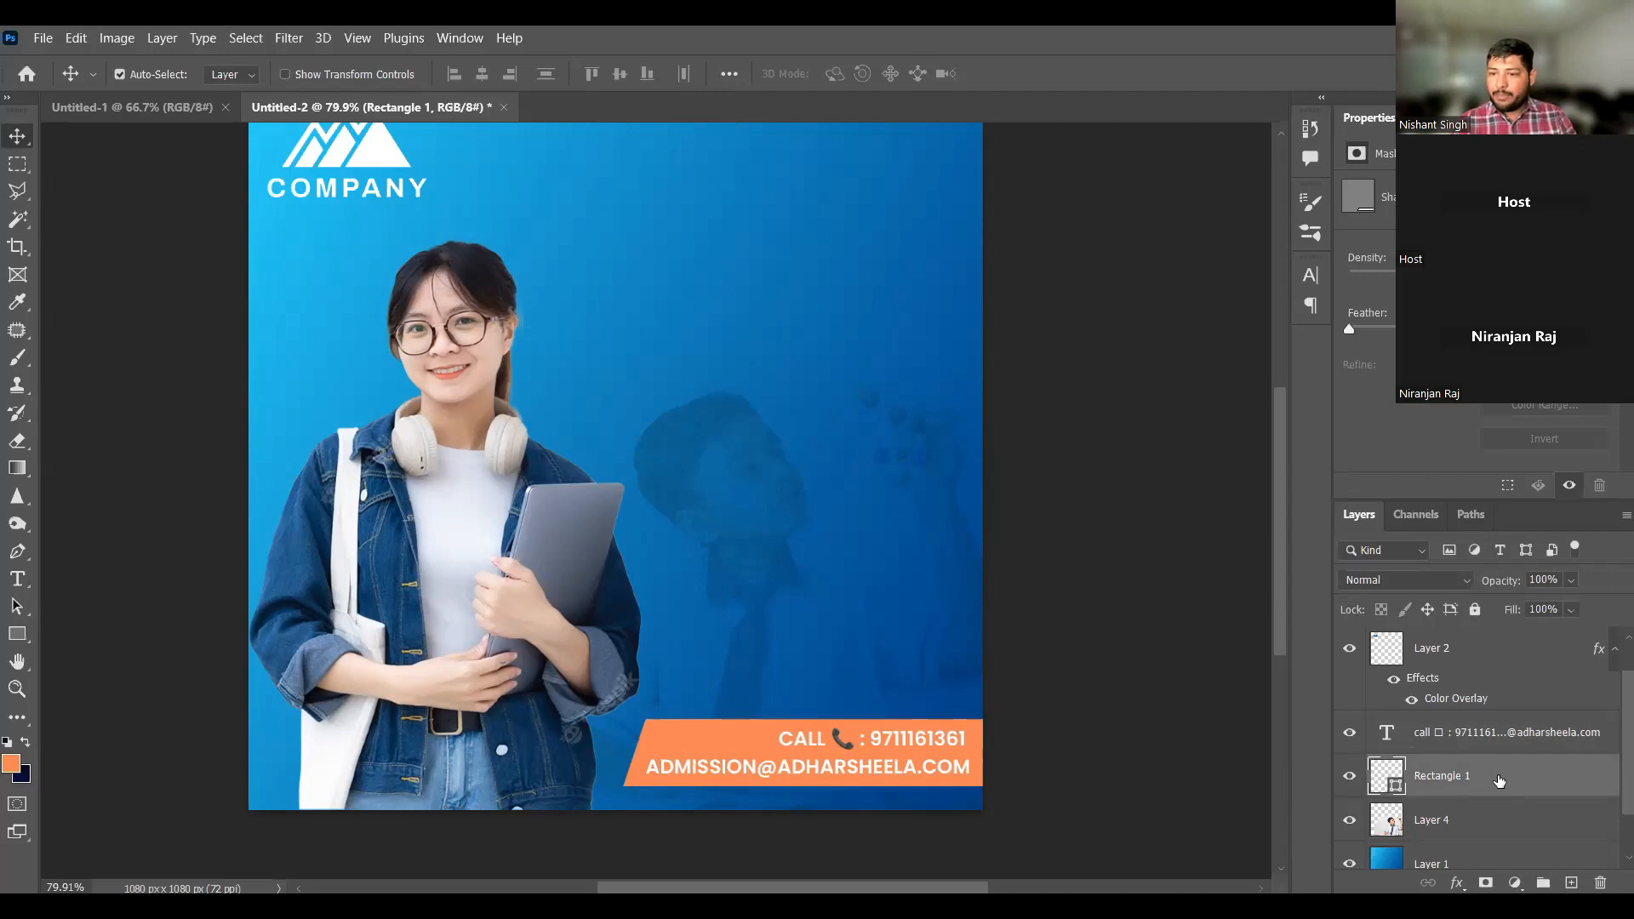
key("ctrl")
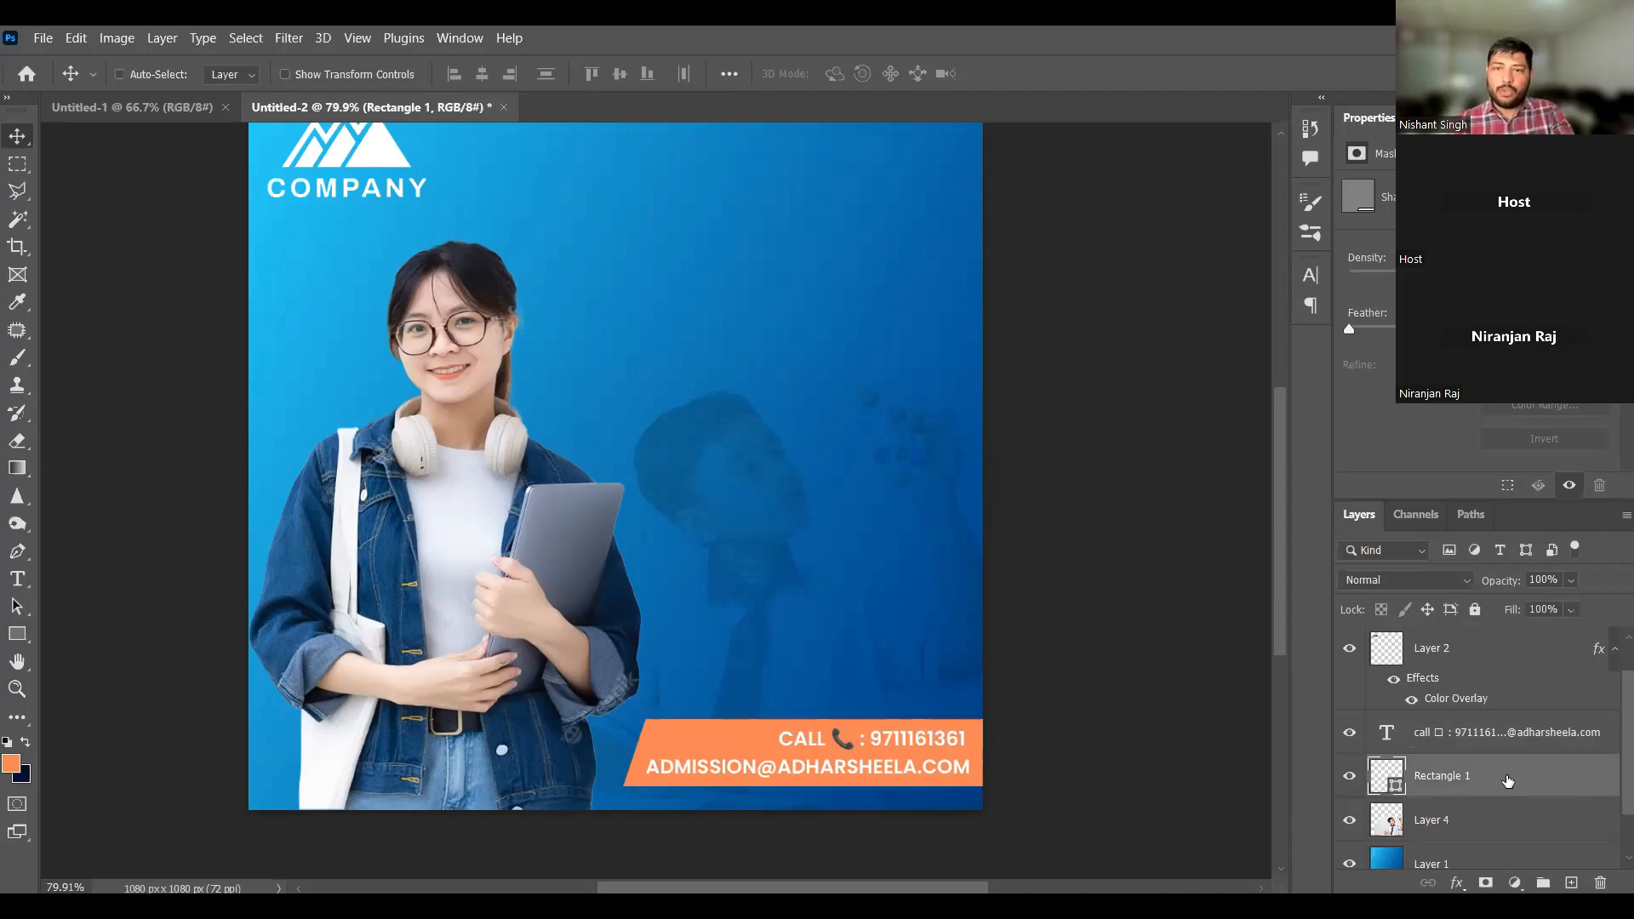
key("ctrl+j")
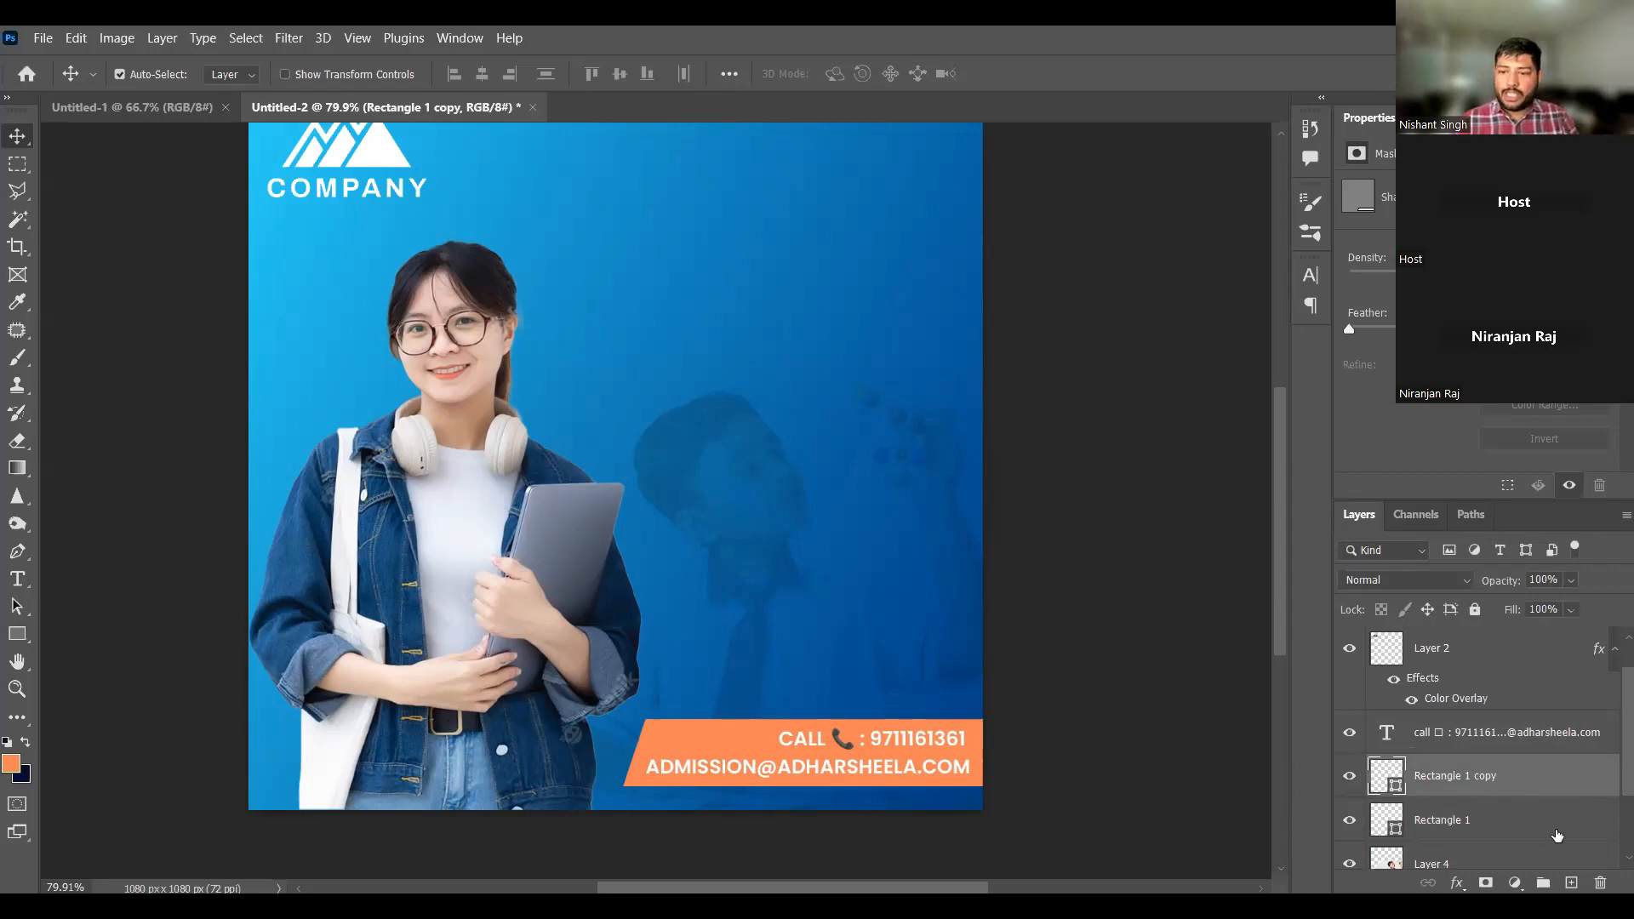
left_click(1389, 822)
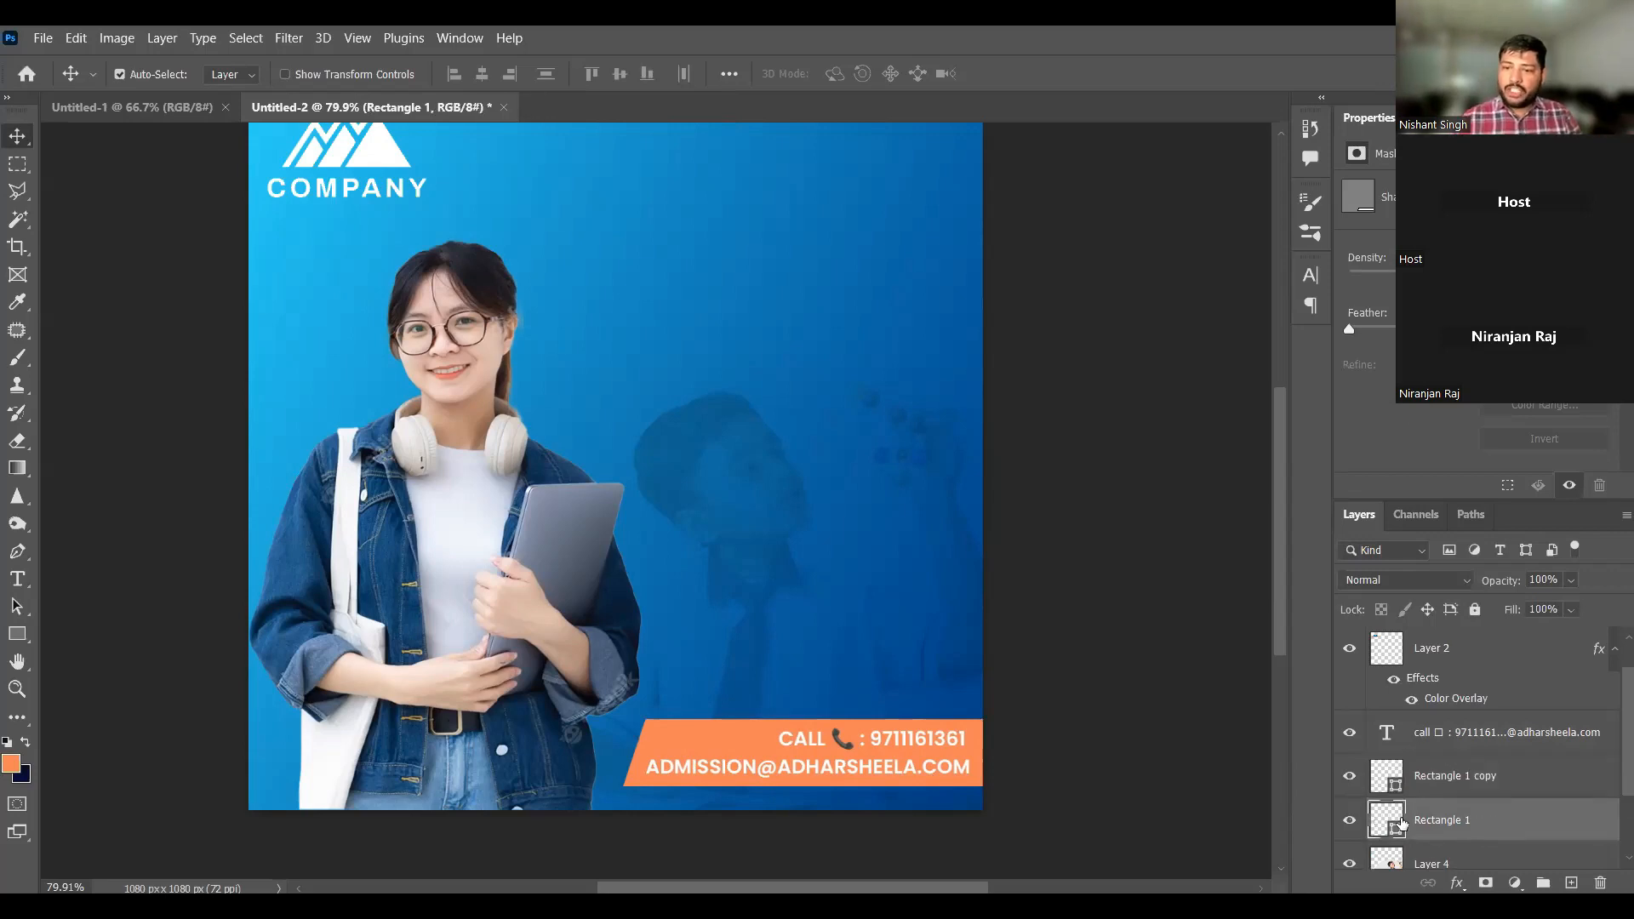
key("ctrl+t")
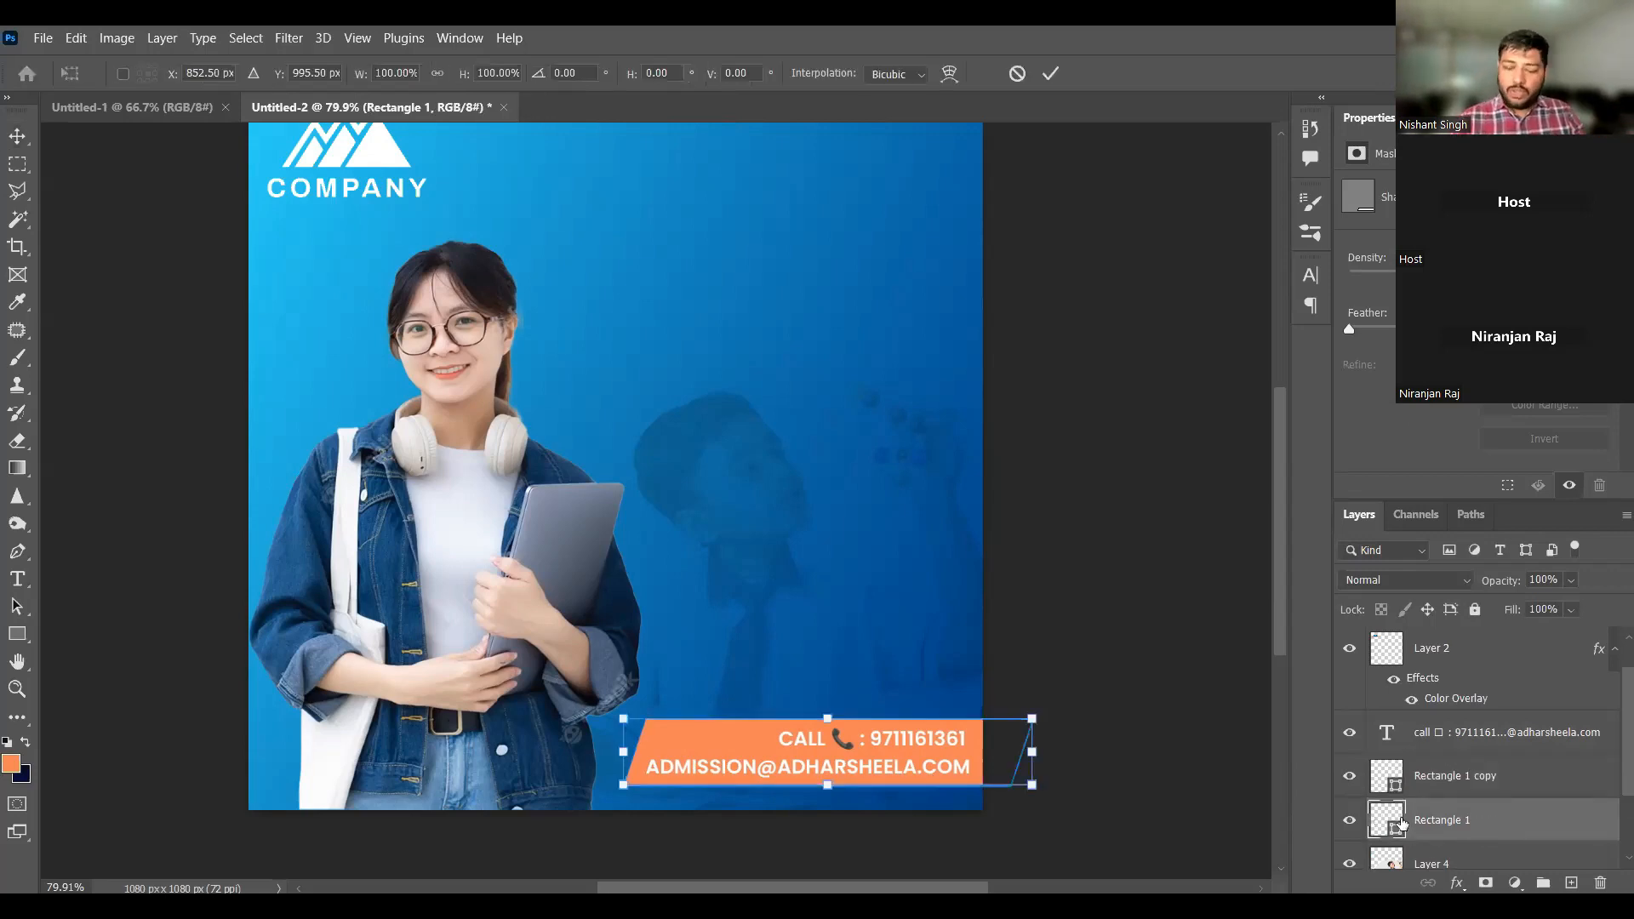
key("shift+Left")
key("shift+Up")
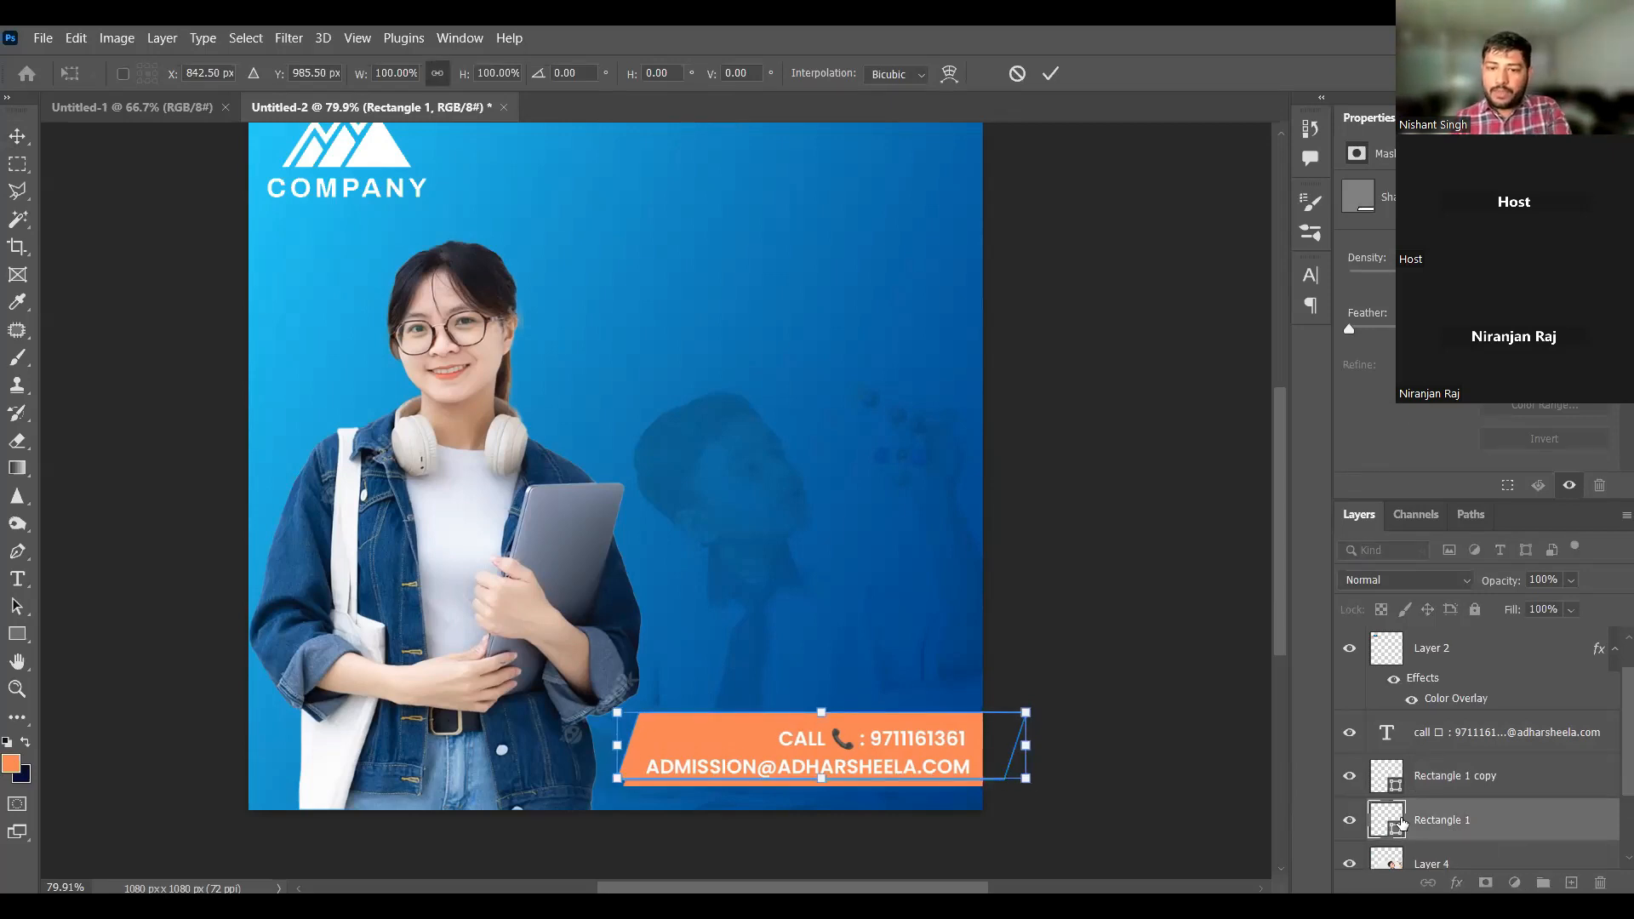
key("Return")
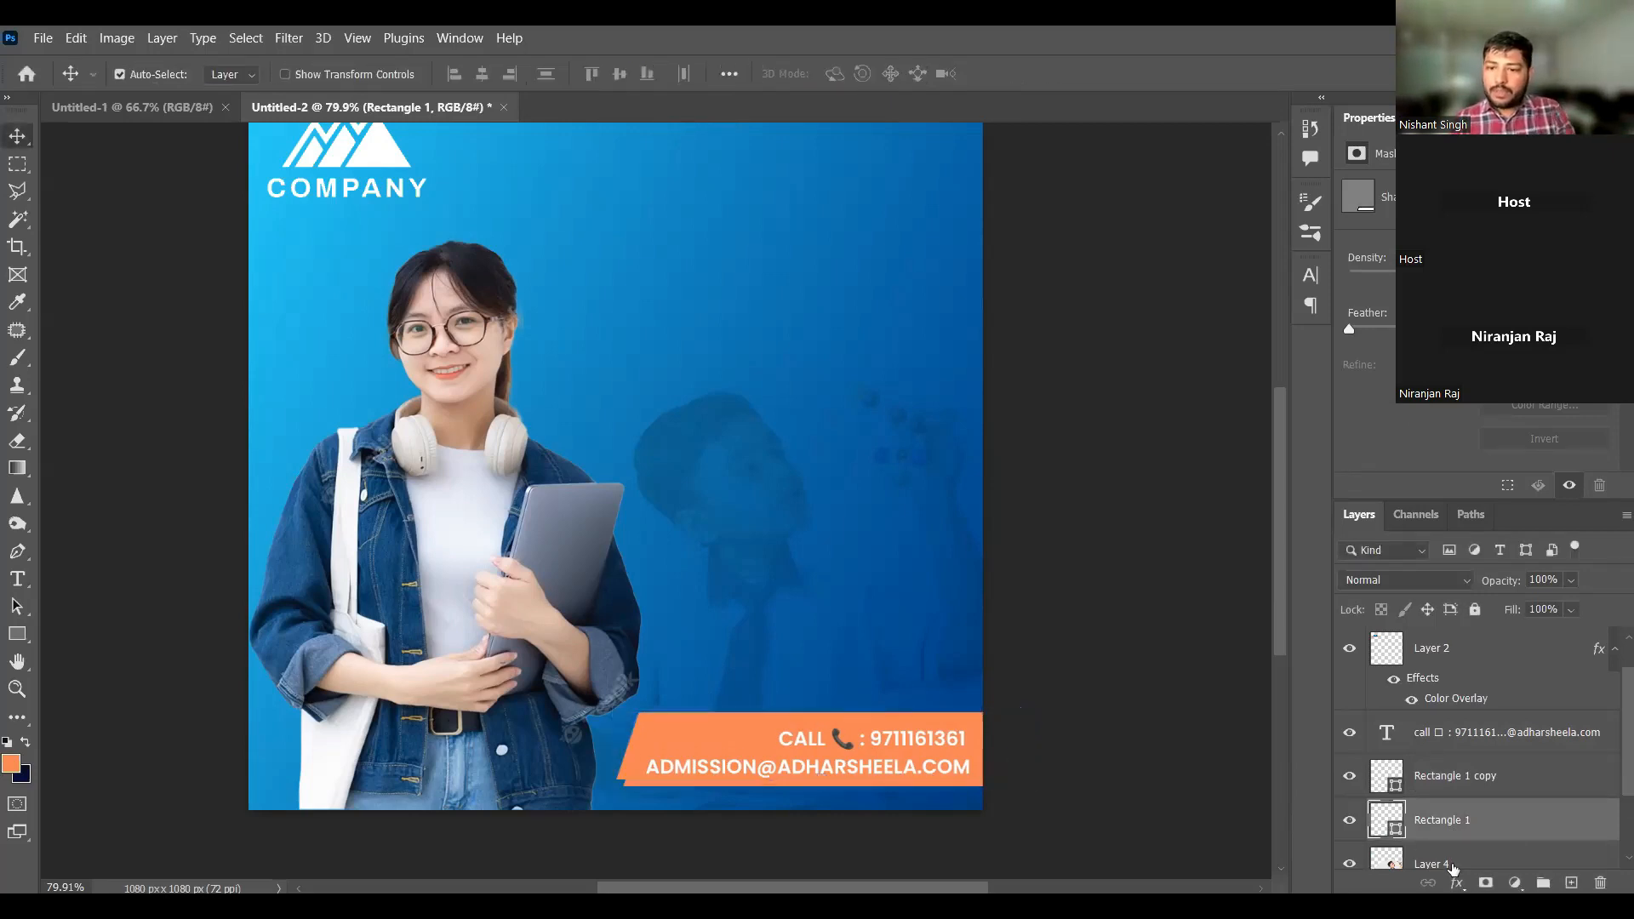
Step: Fill the rear bar with white (#ffffff) and nudge it down to nearly align vertically with the orange bar
double_click(1383, 821)
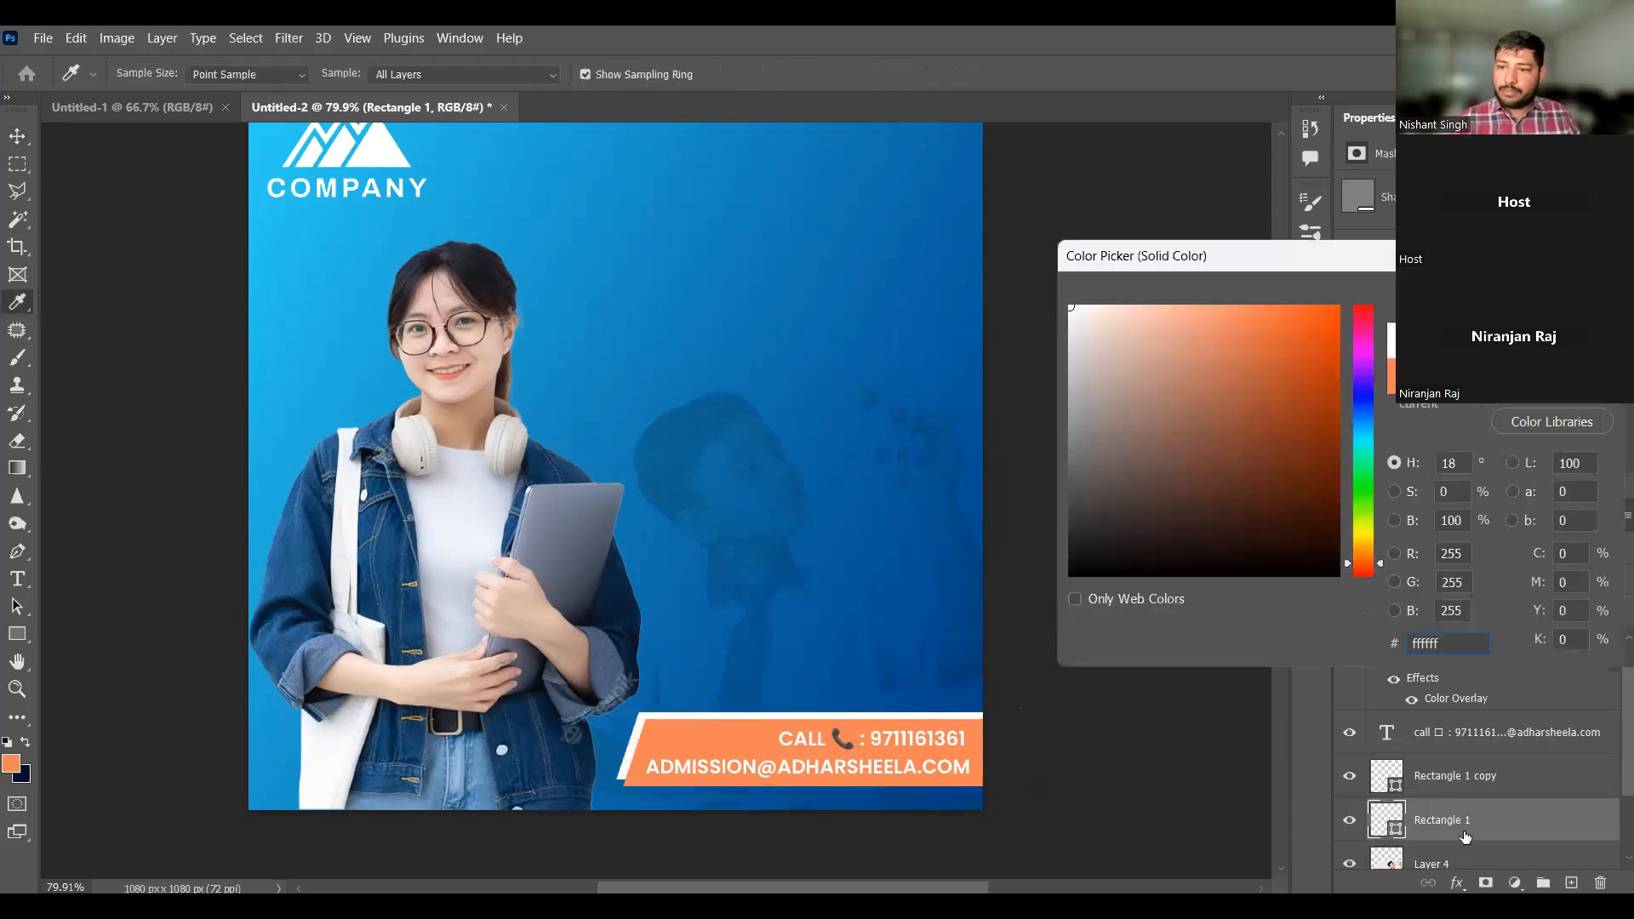
key("Return")
key("shift+Down")
key("Down")
key("Down")
key("Down")
key("Down")
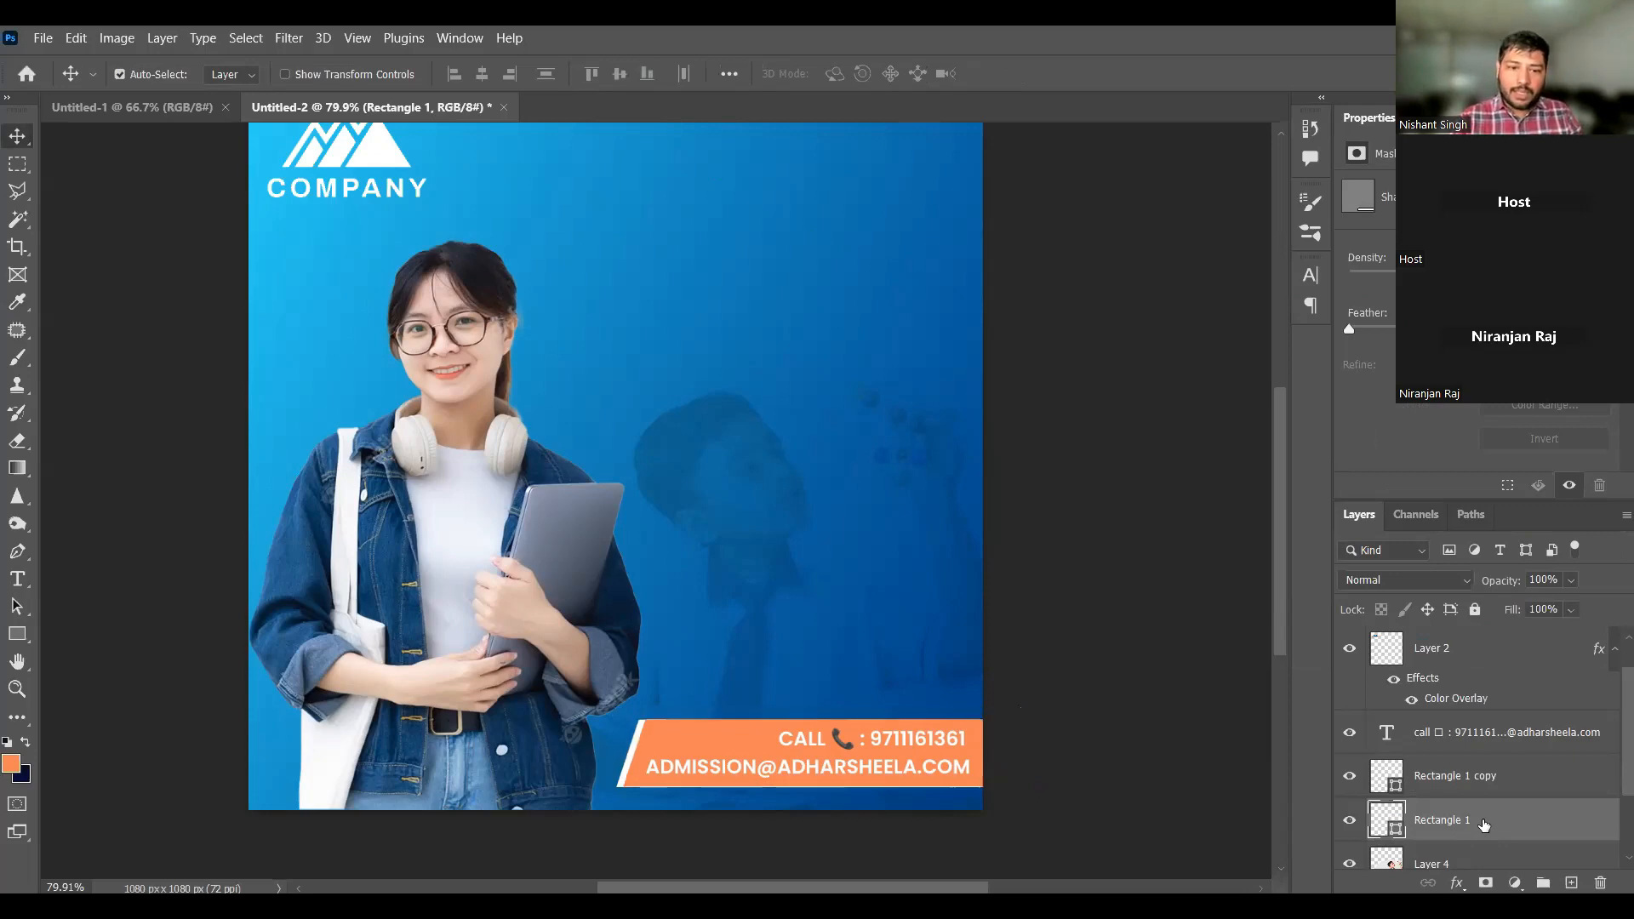
Step: Fine-tune the white bar's offset so a thin white edge shows along the orange bar's left and bottom sides, then deselect it
key("Right")
key("Right")
key("Up")
key("Right")
key("Right")
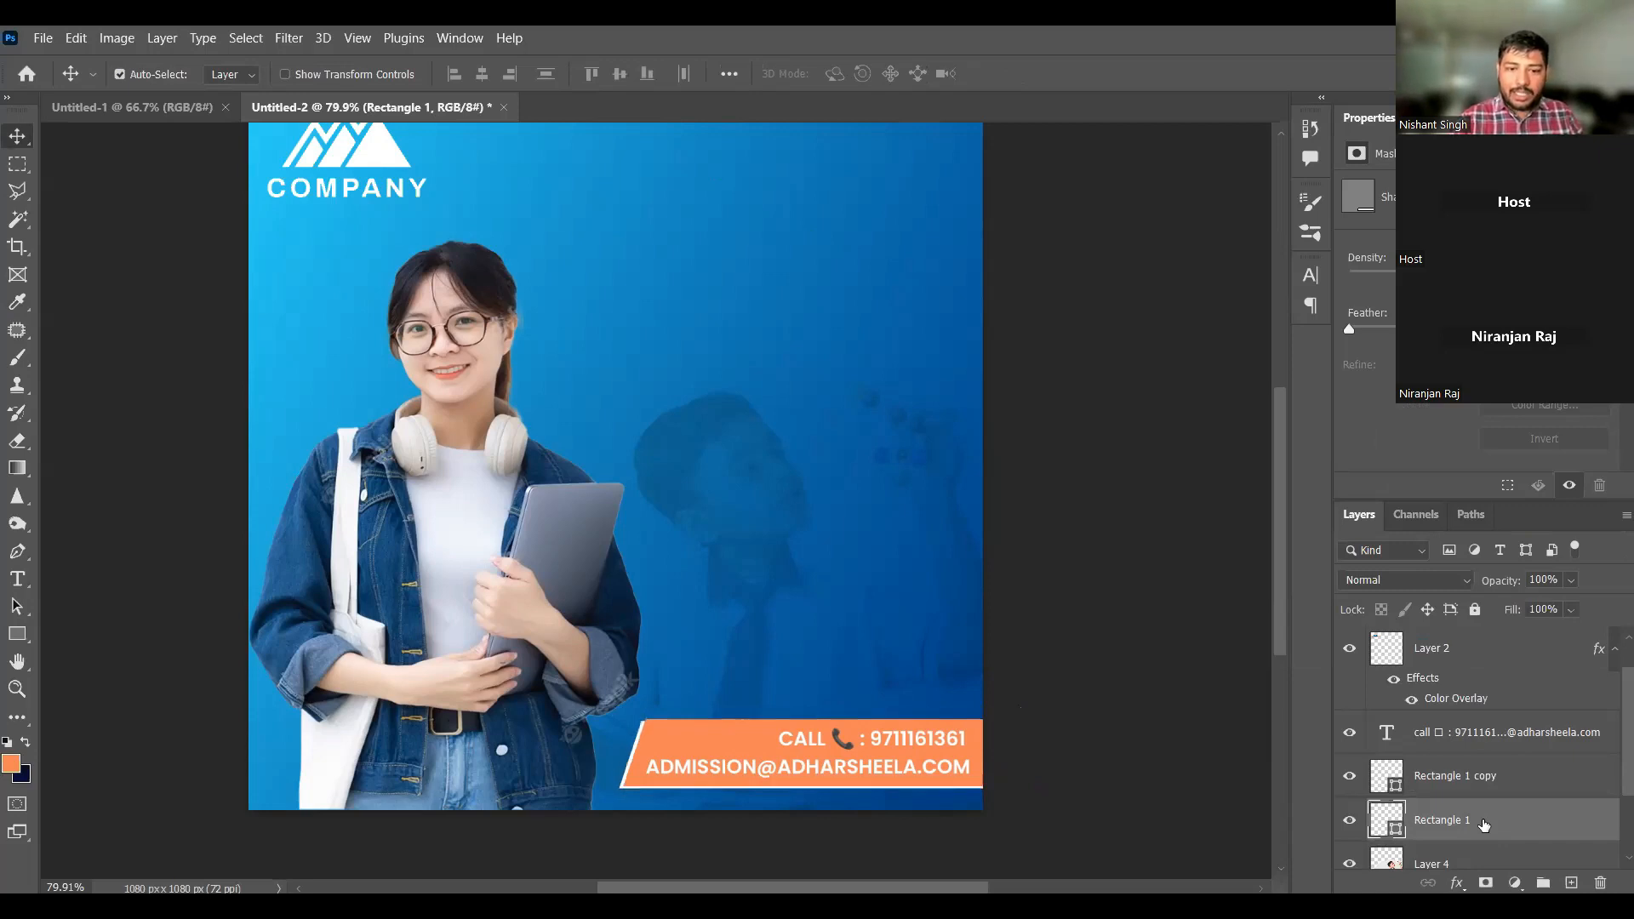
key("Down")
key("Down")
key("shift+Left")
key("shift+Down")
key("shift+Up")
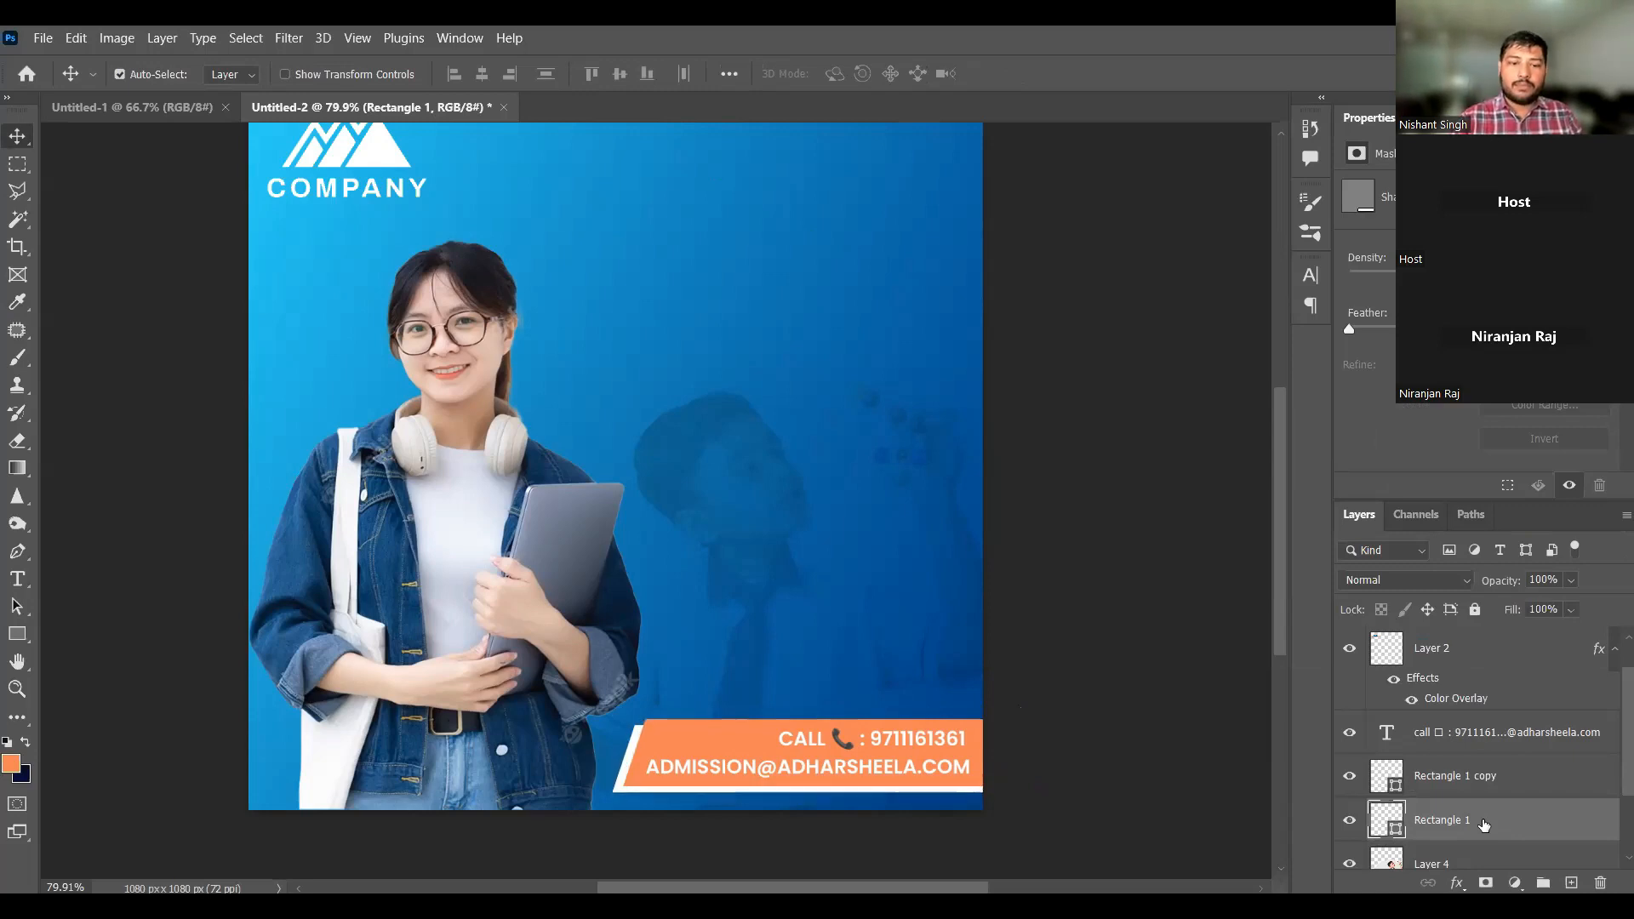
key("Right")
key("Right")
key("Right")
key("Right")
key("Right")
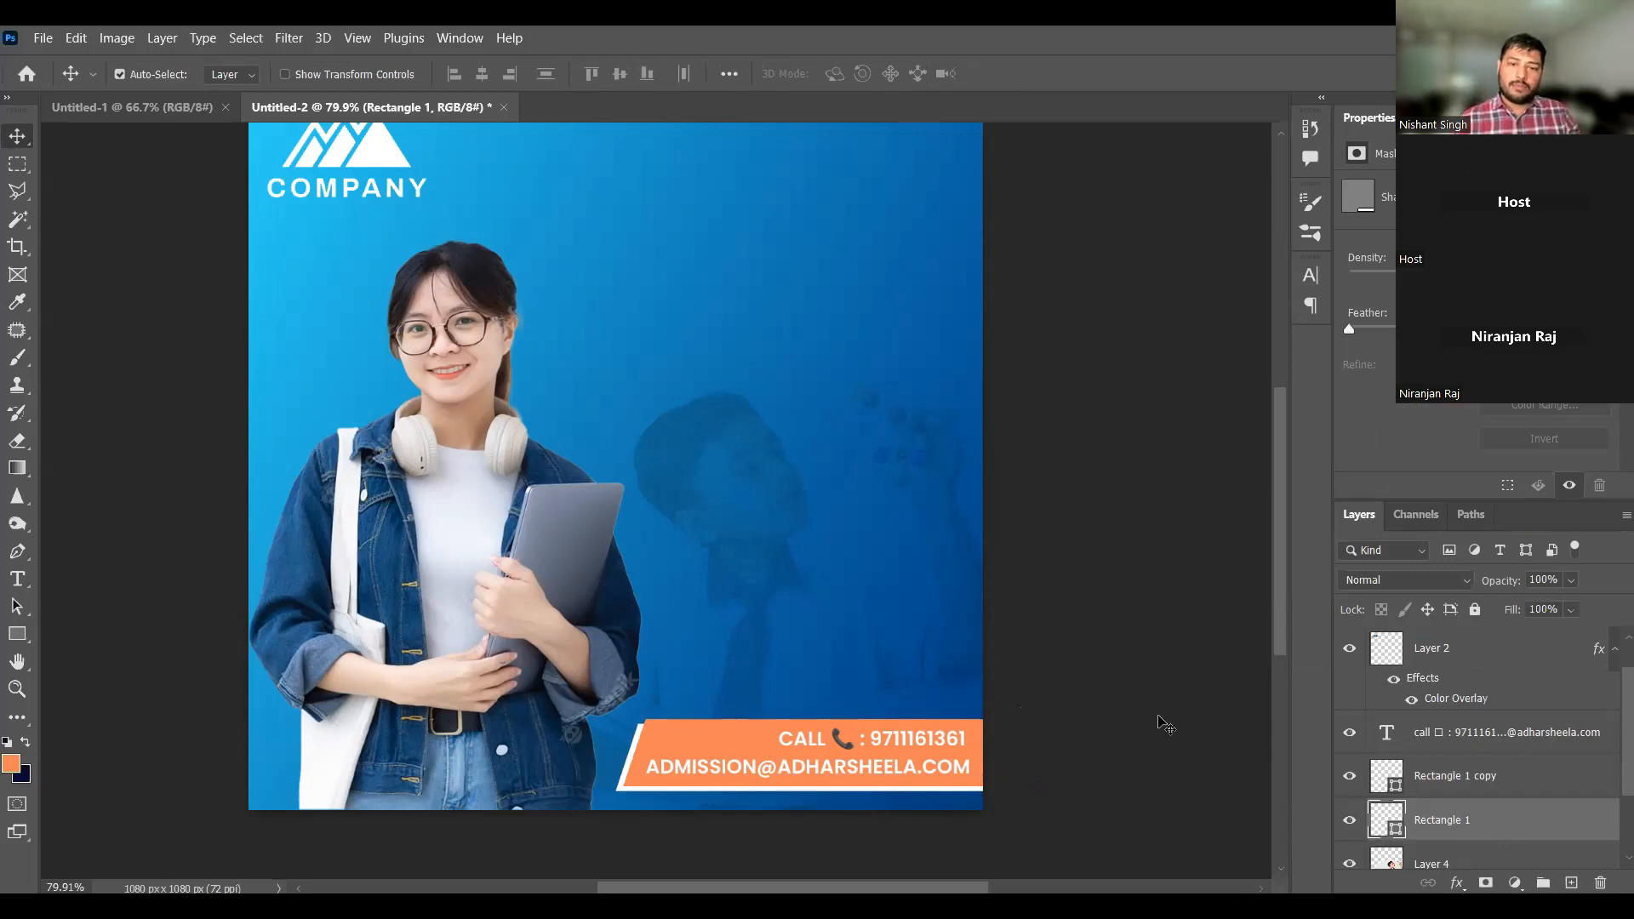
left_click(1017, 674)
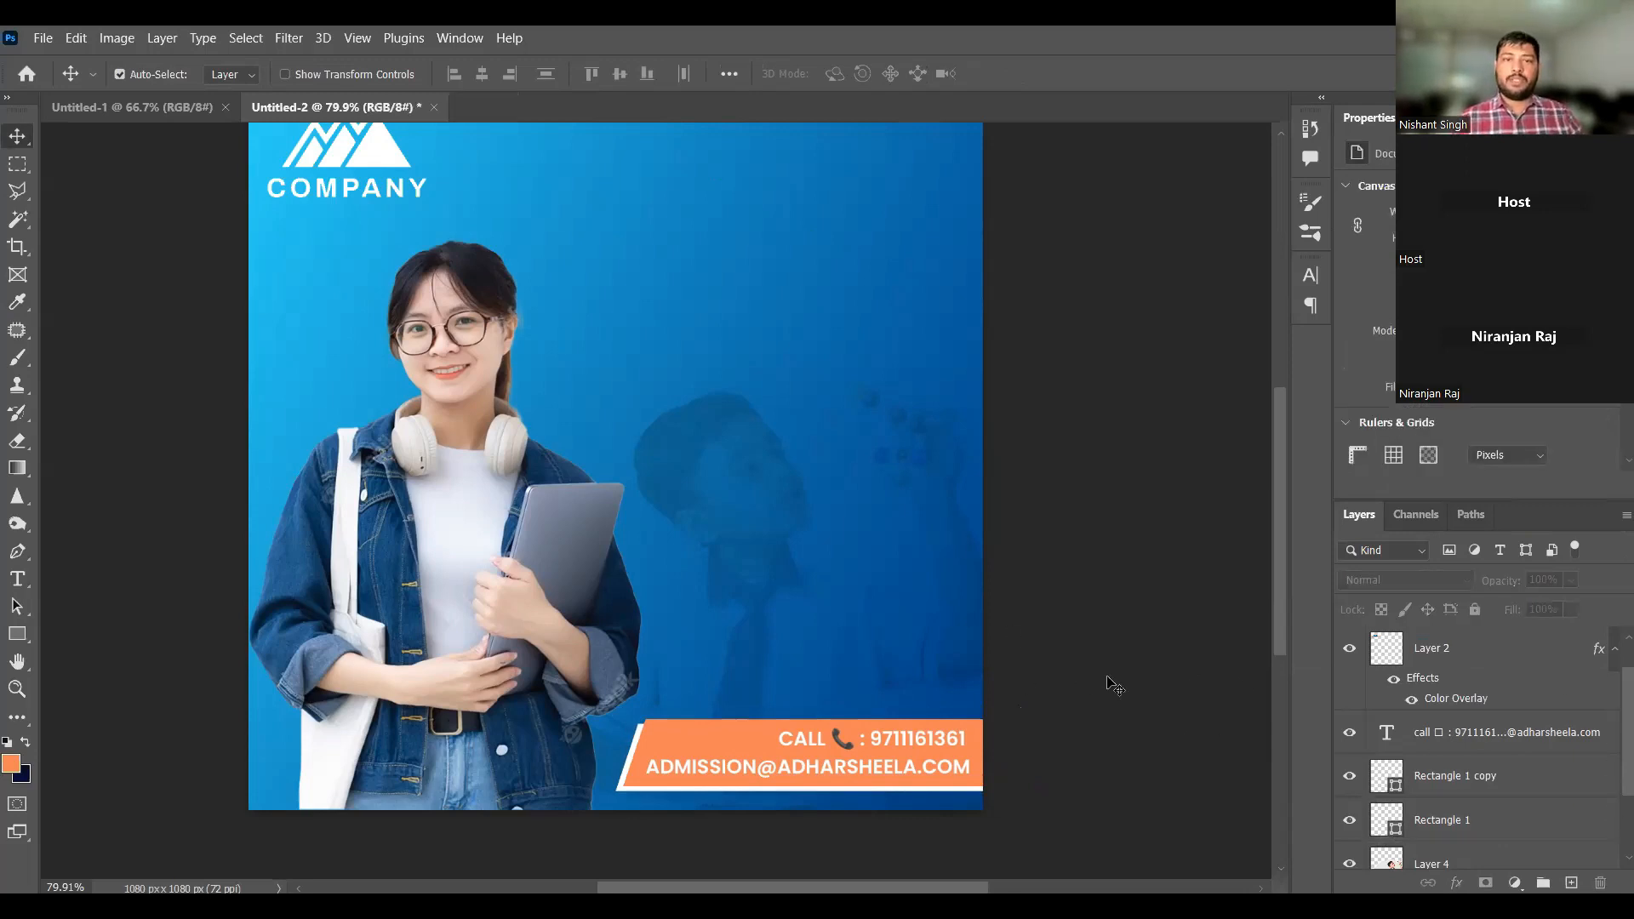
Step: Add two-line text reading "ADMISSIONS OPEN!" and "SESSION (2021-22)" in the empty area to the right of the logo
scroll(1111, 681, "up", 2)
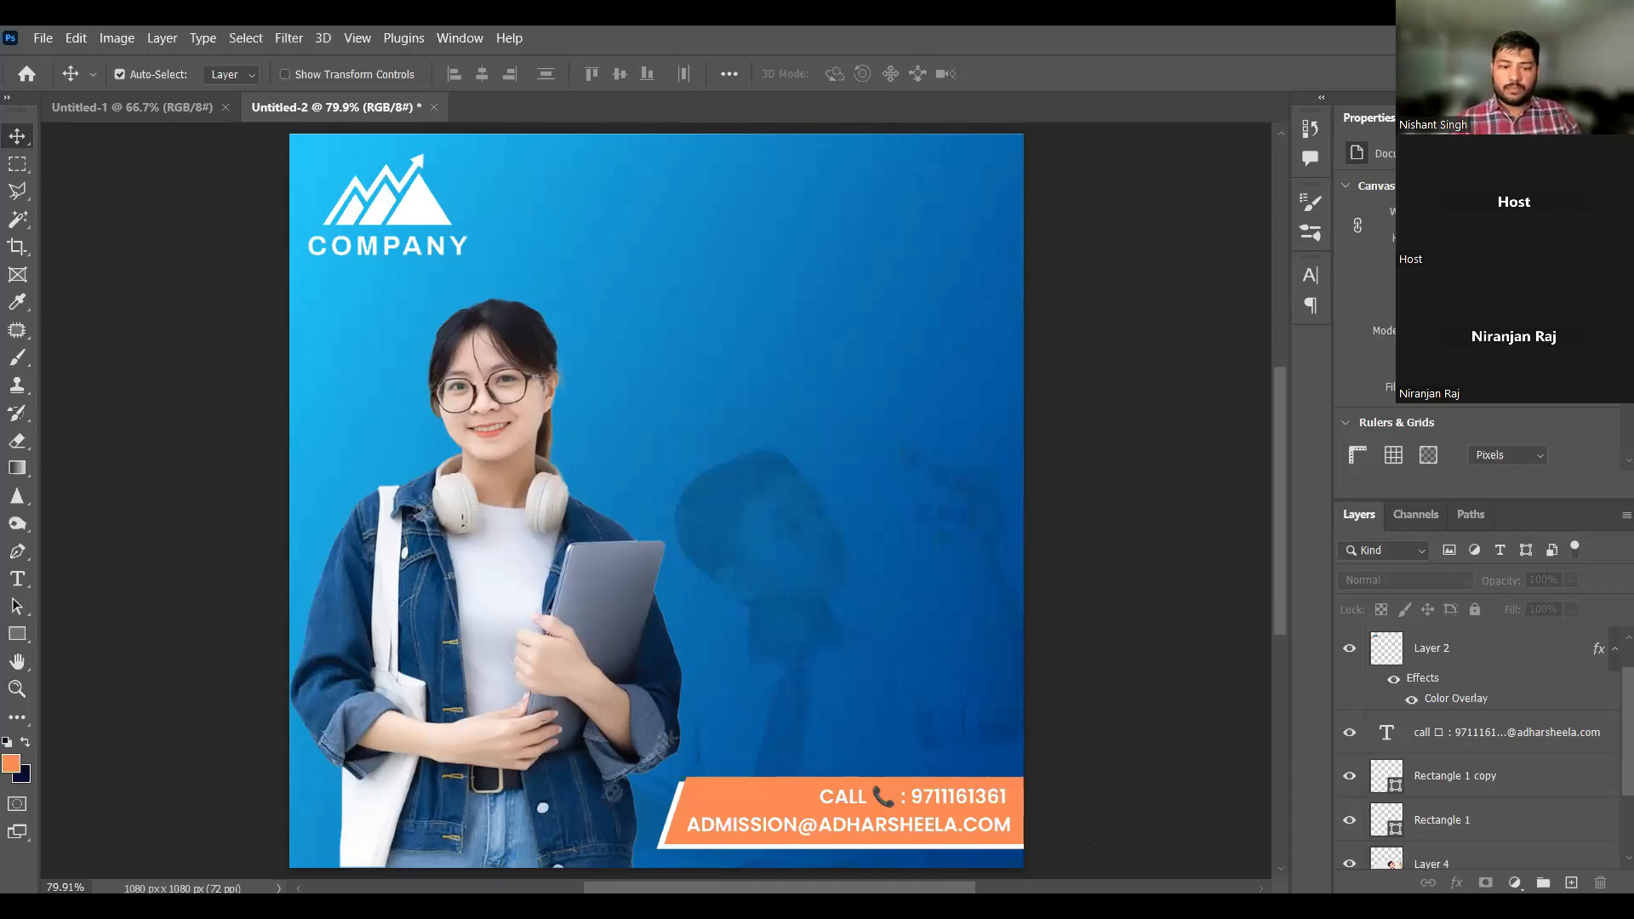
key("t")
left_click(637, 262)
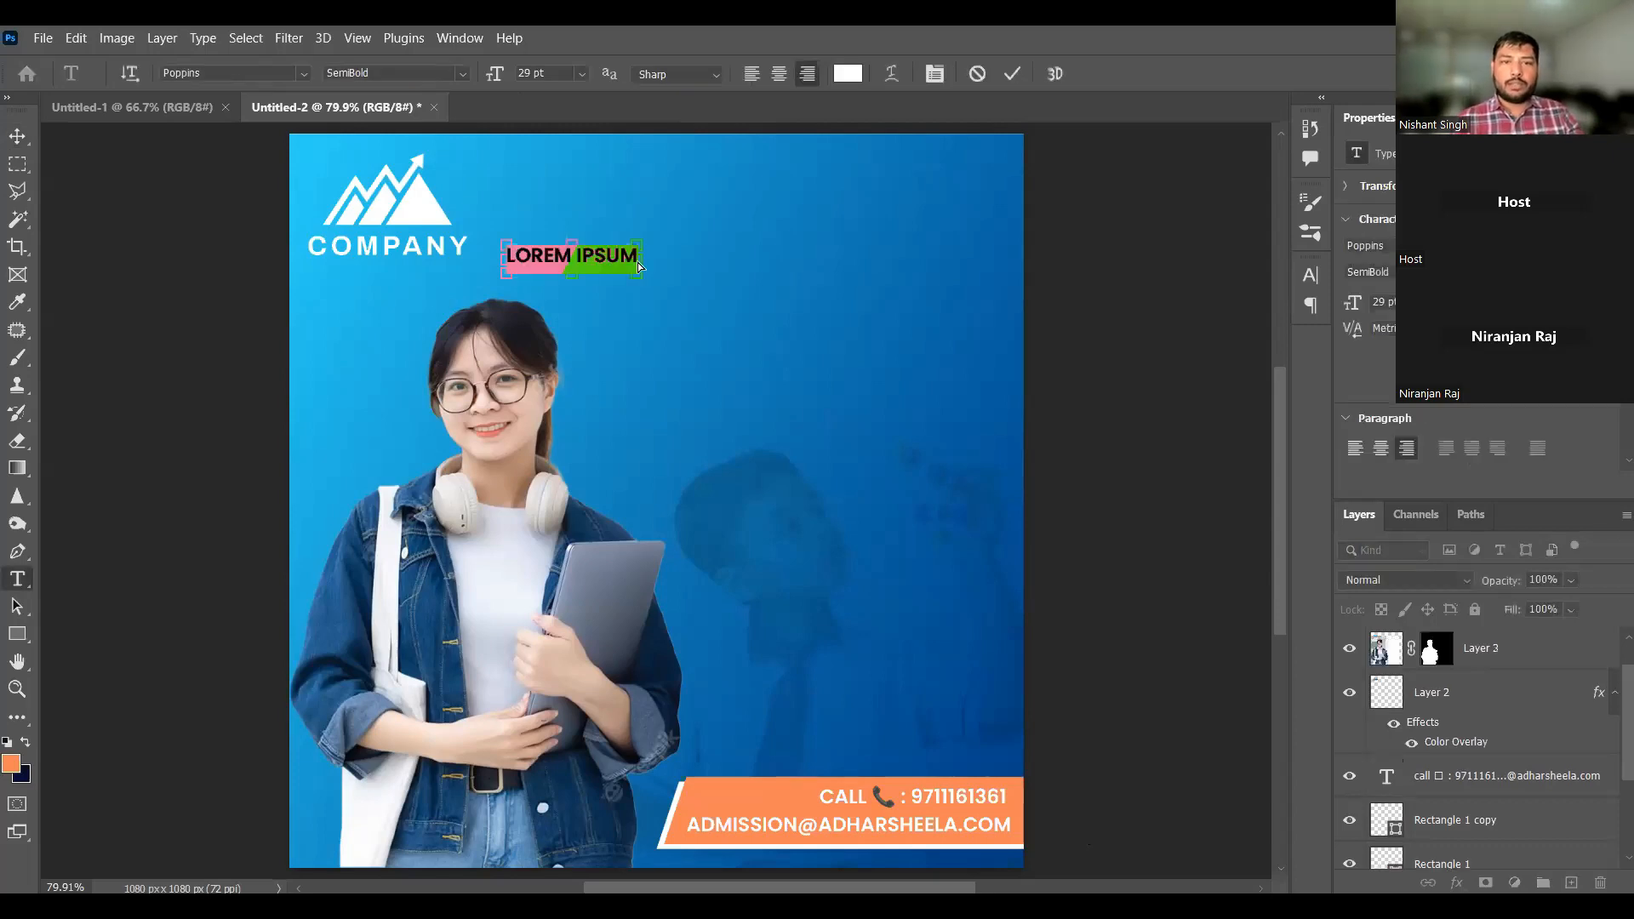
type("ADMISSIONS OPEN! SESSION (2021-22)")
left_click_drag(627, 344, 846, 331)
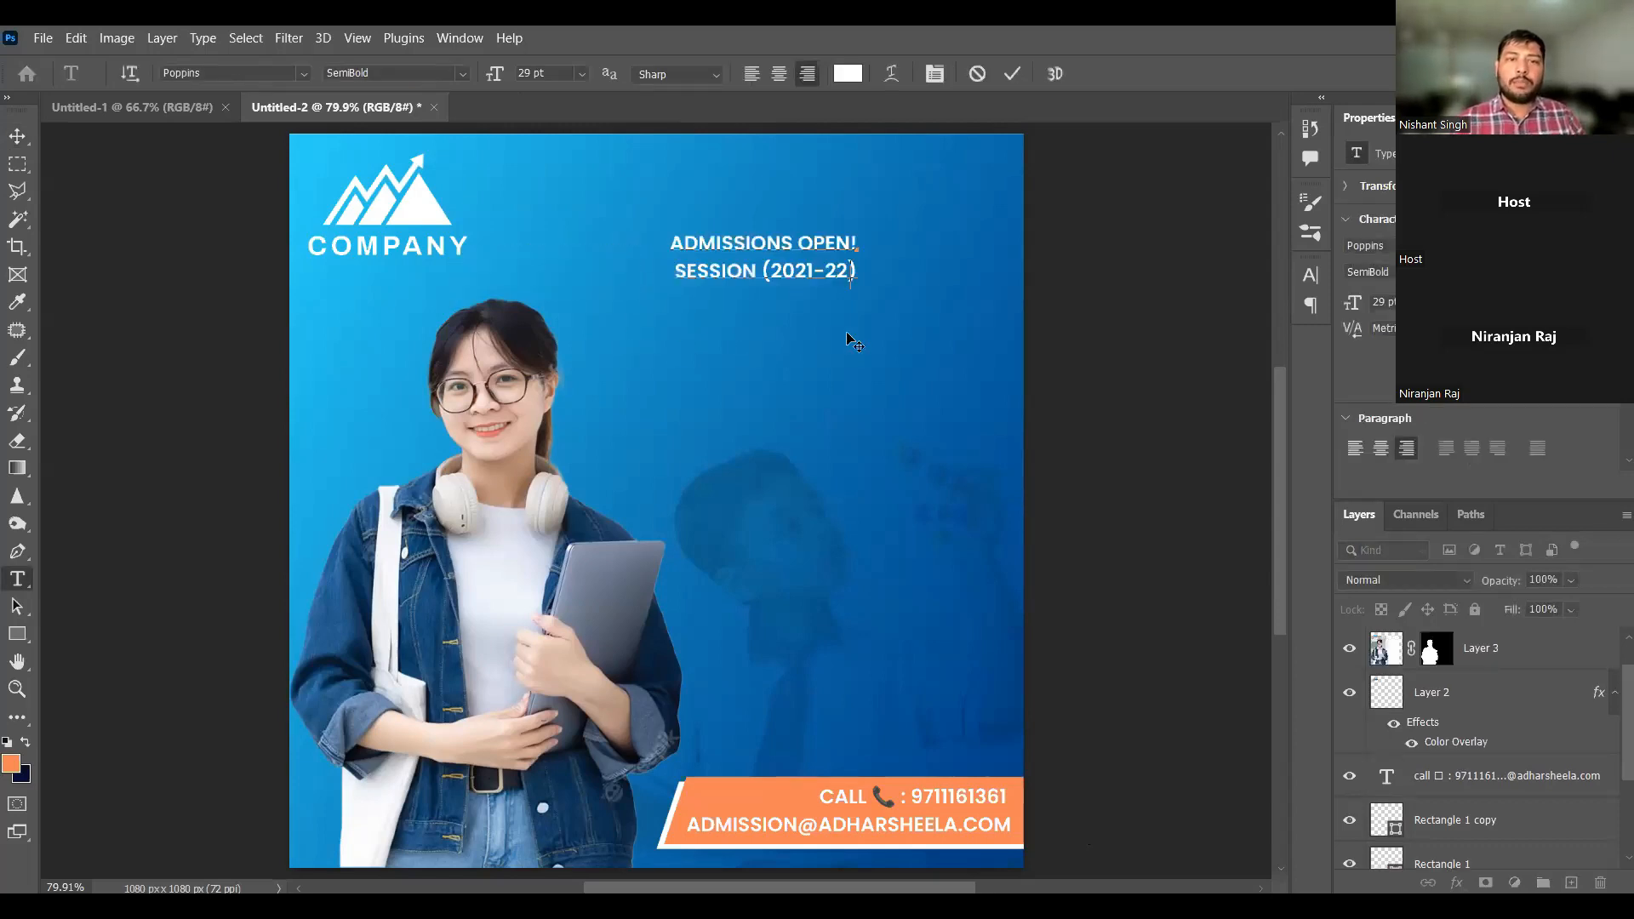
Step: Set both lines of the admissions text to the Gobold Regular font at 48 pt
left_click_drag(861, 273, 619, 234)
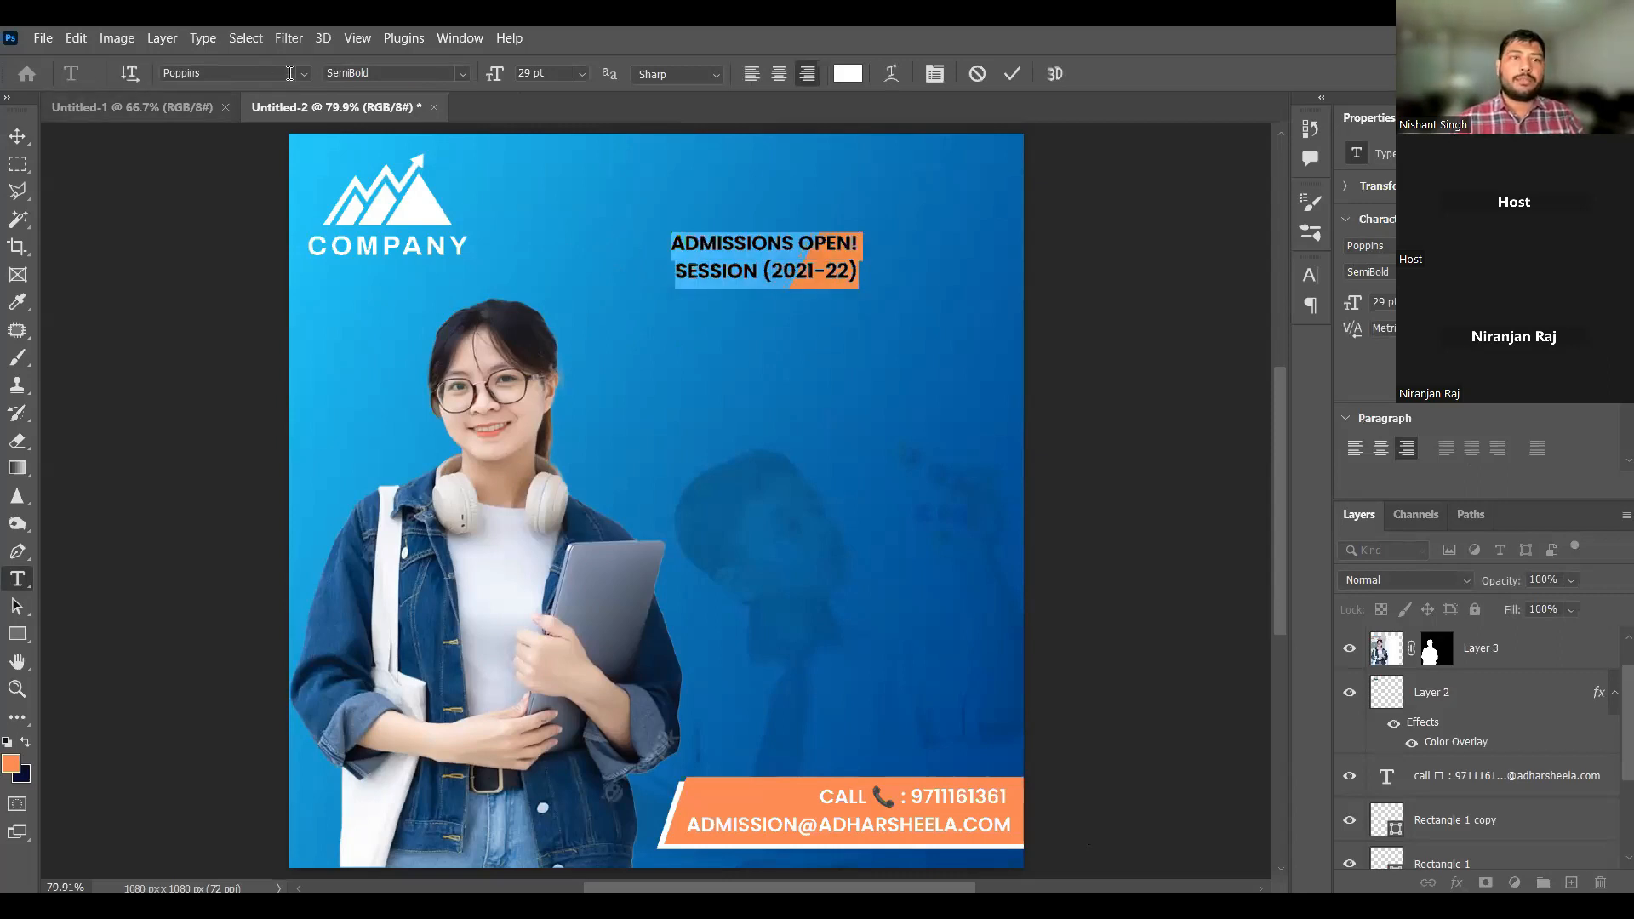
left_click(303, 74)
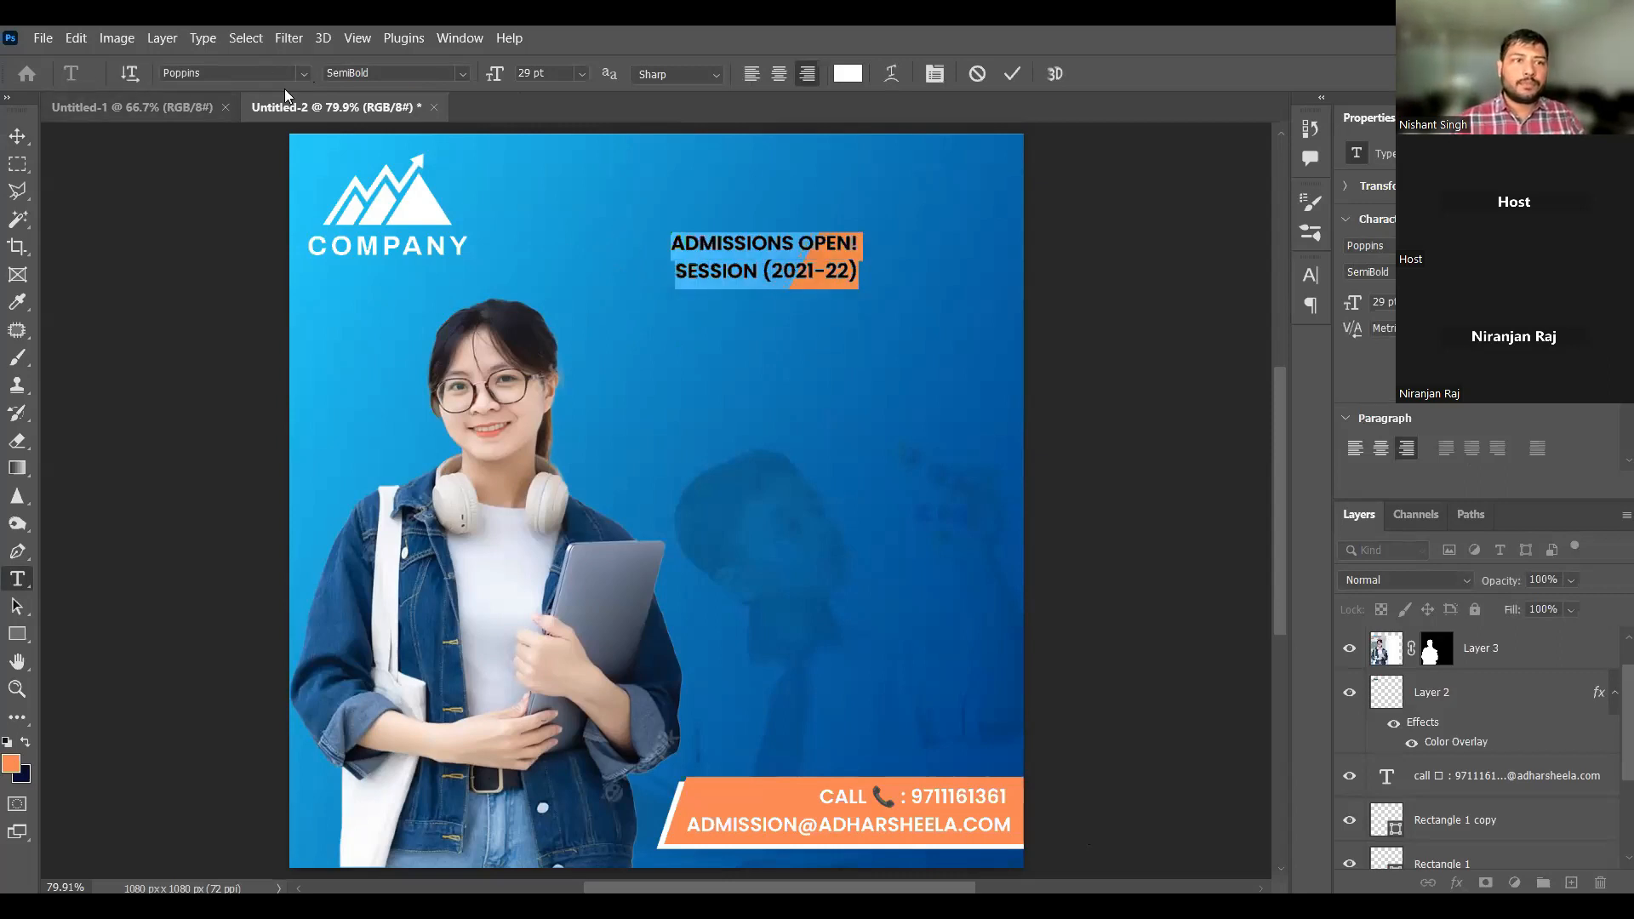
left_click(264, 144)
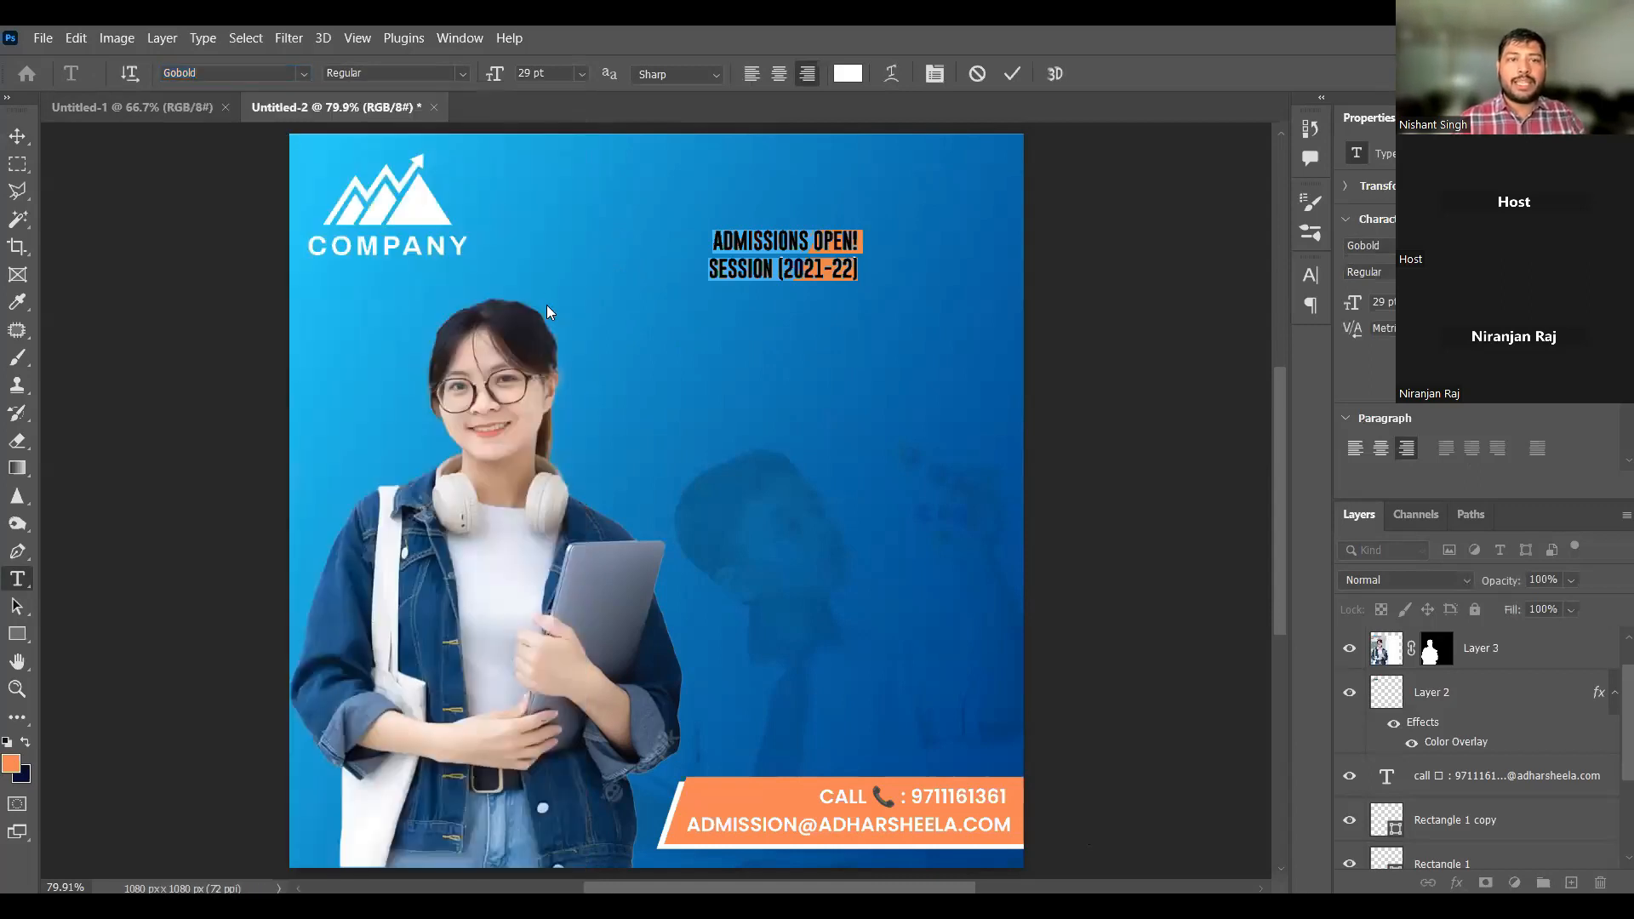
left_click(580, 74)
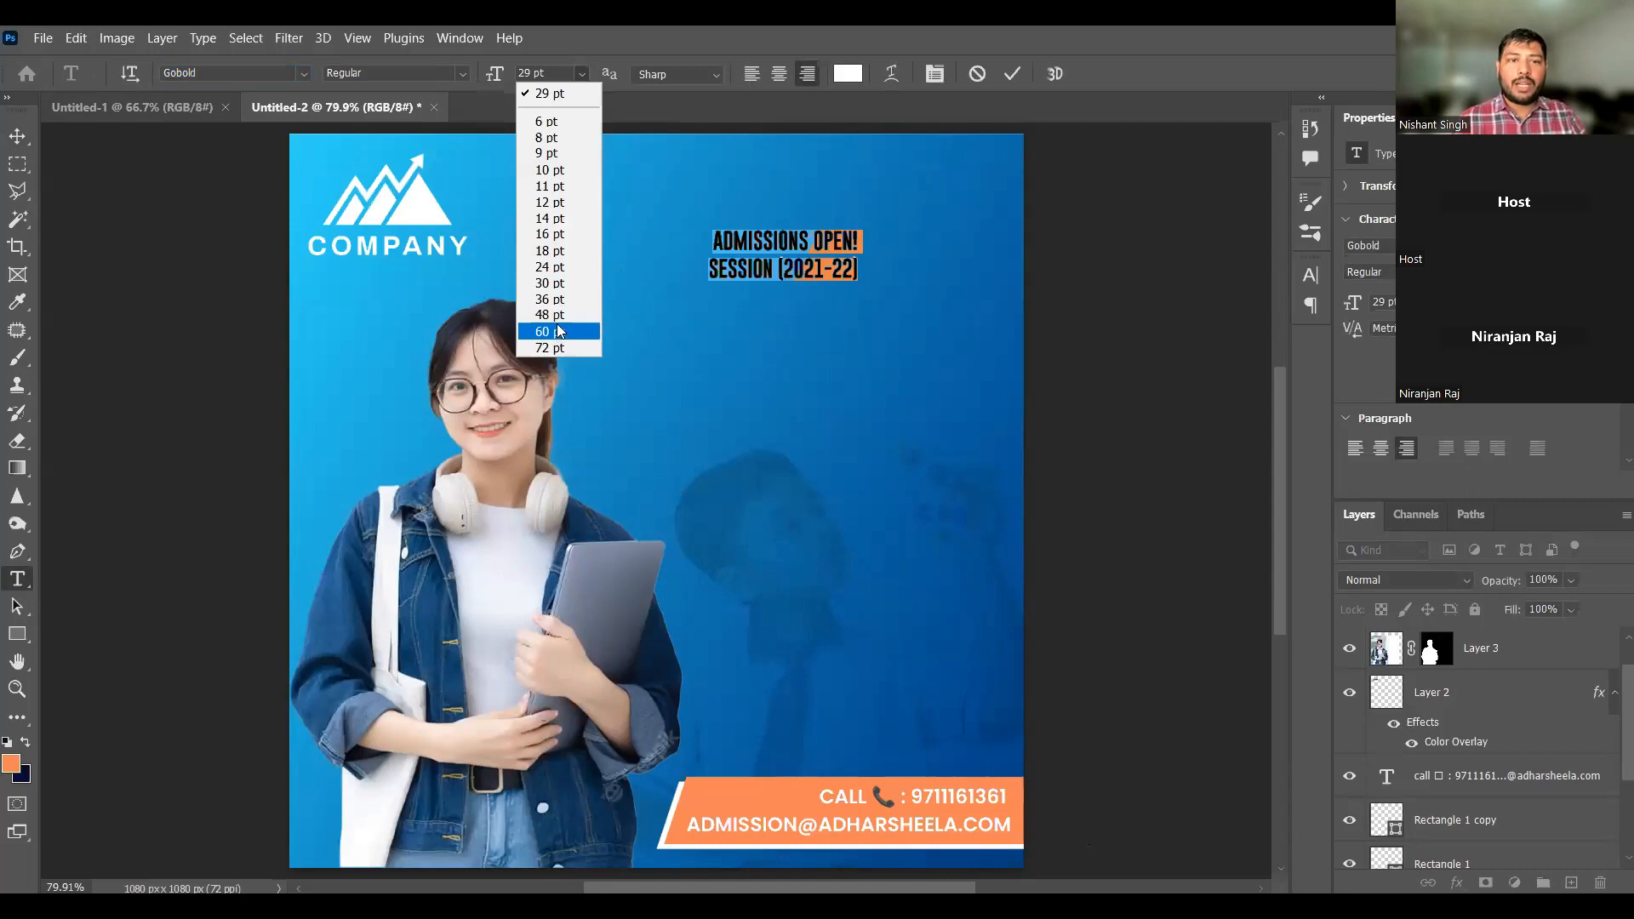
left_click(555, 315)
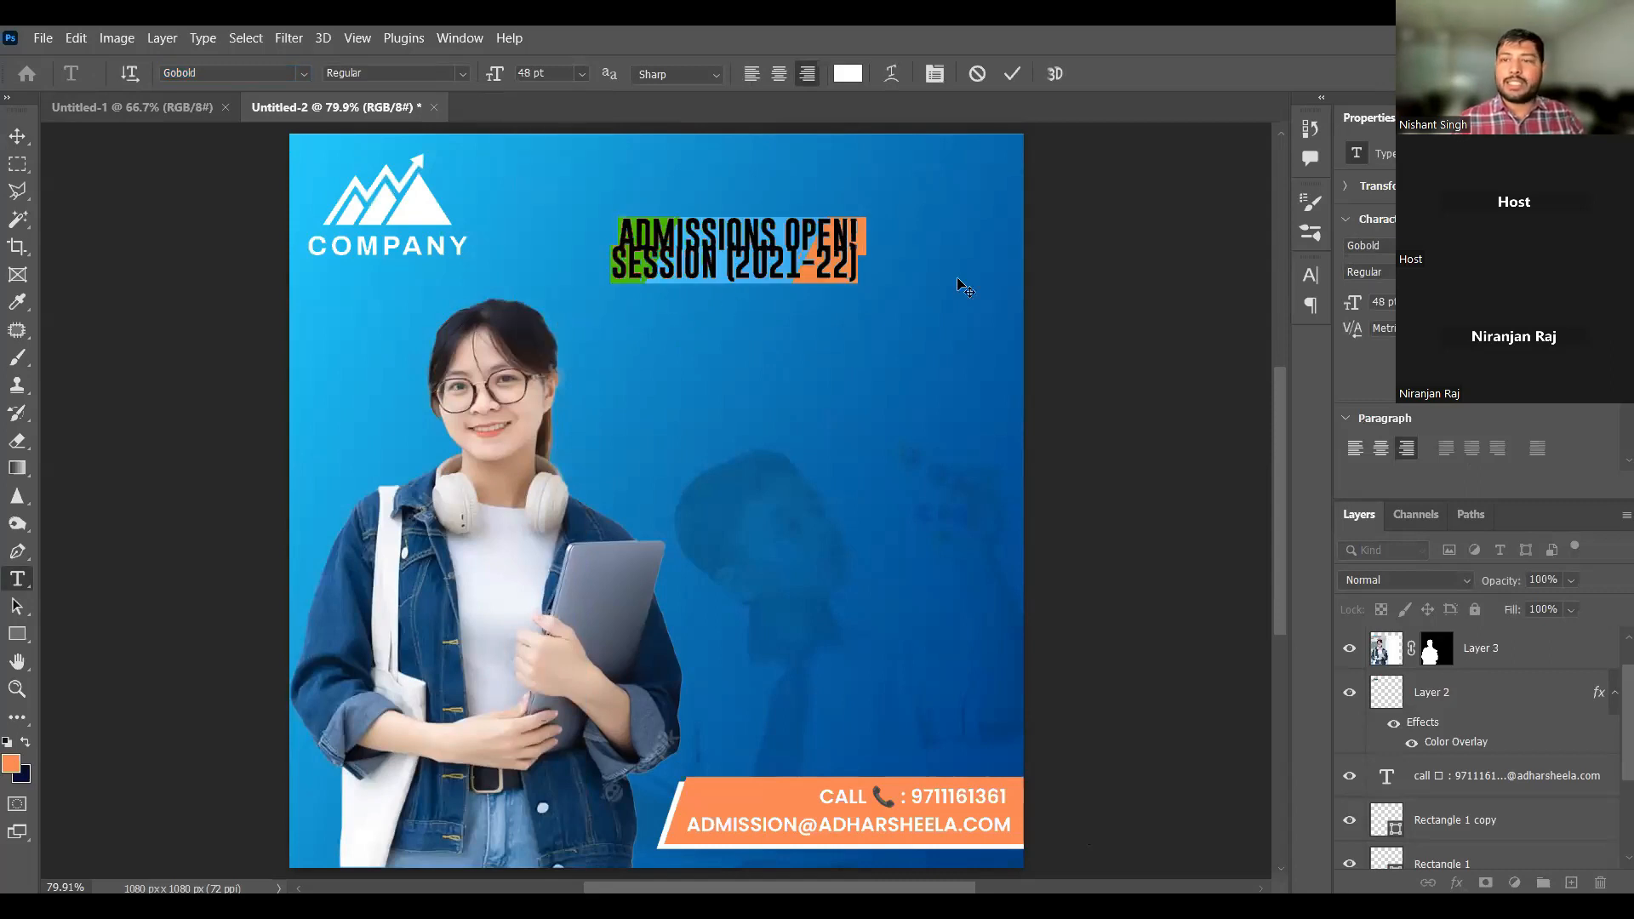
Step: Increase the leading of the two admissions lines until they stop overlapping
key("alt+Down")
key("alt+Down")
key("alt+Down")
key("alt+Down")
key("alt+Down")
key("alt+Down")
key("alt+Down")
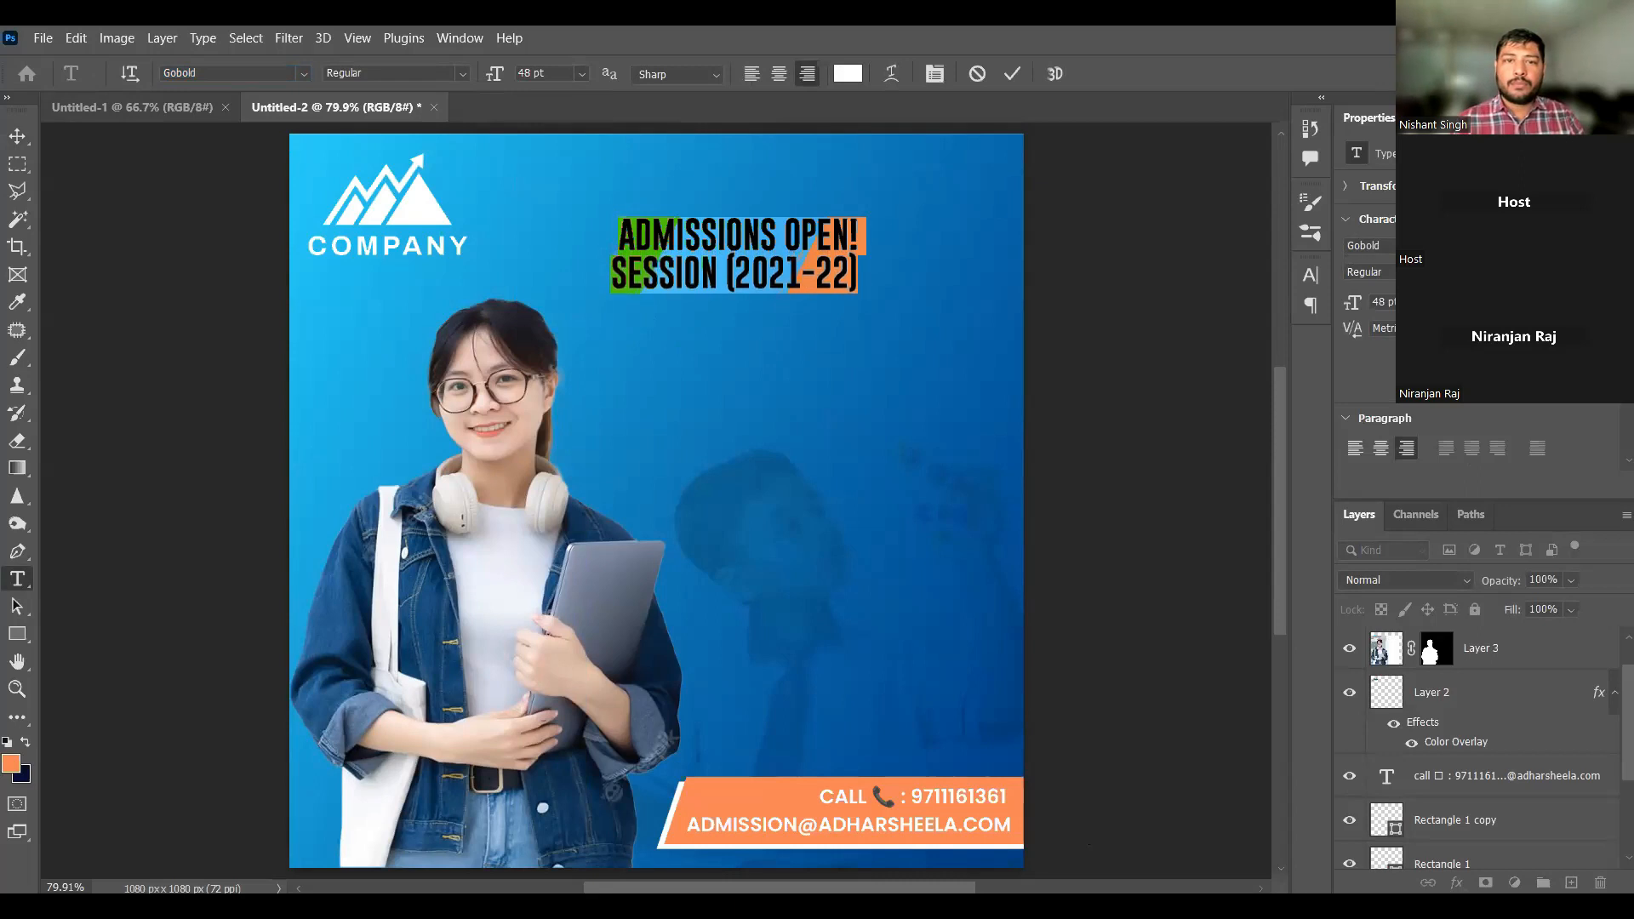
Step: Enlarge the "ADMISSIONS OPEN!" line to 60 pt and move the text block right, near the canvas's right edge
left_click(861, 231)
left_click_drag(861, 232, 610, 237)
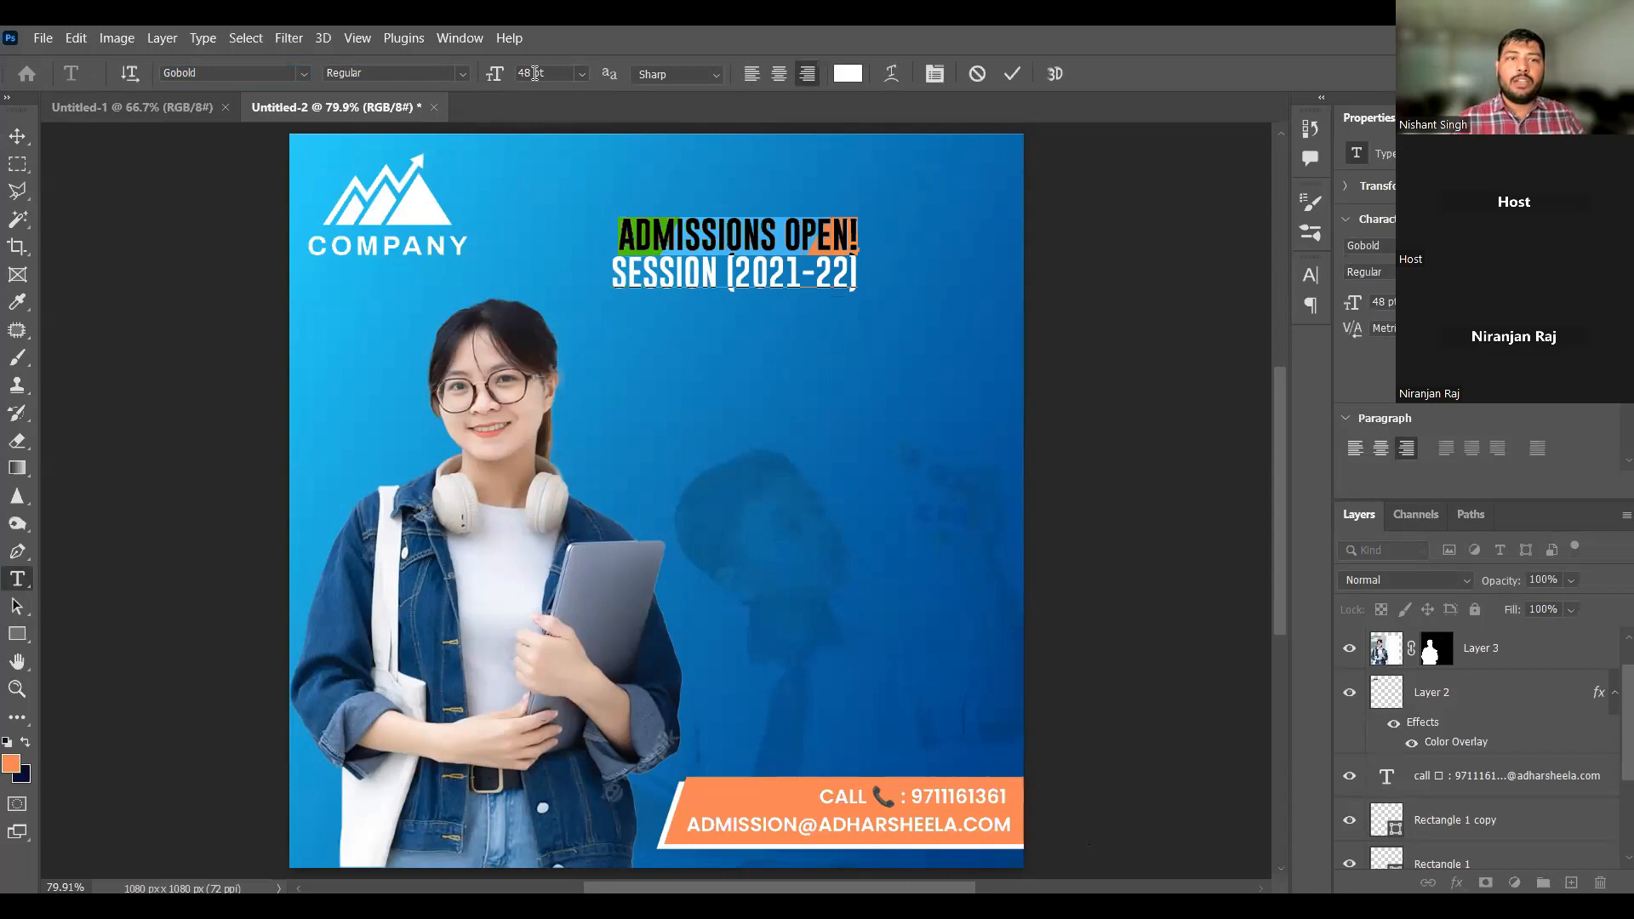
left_click(582, 73)
left_click(580, 324)
left_click_drag(726, 330, 863, 321)
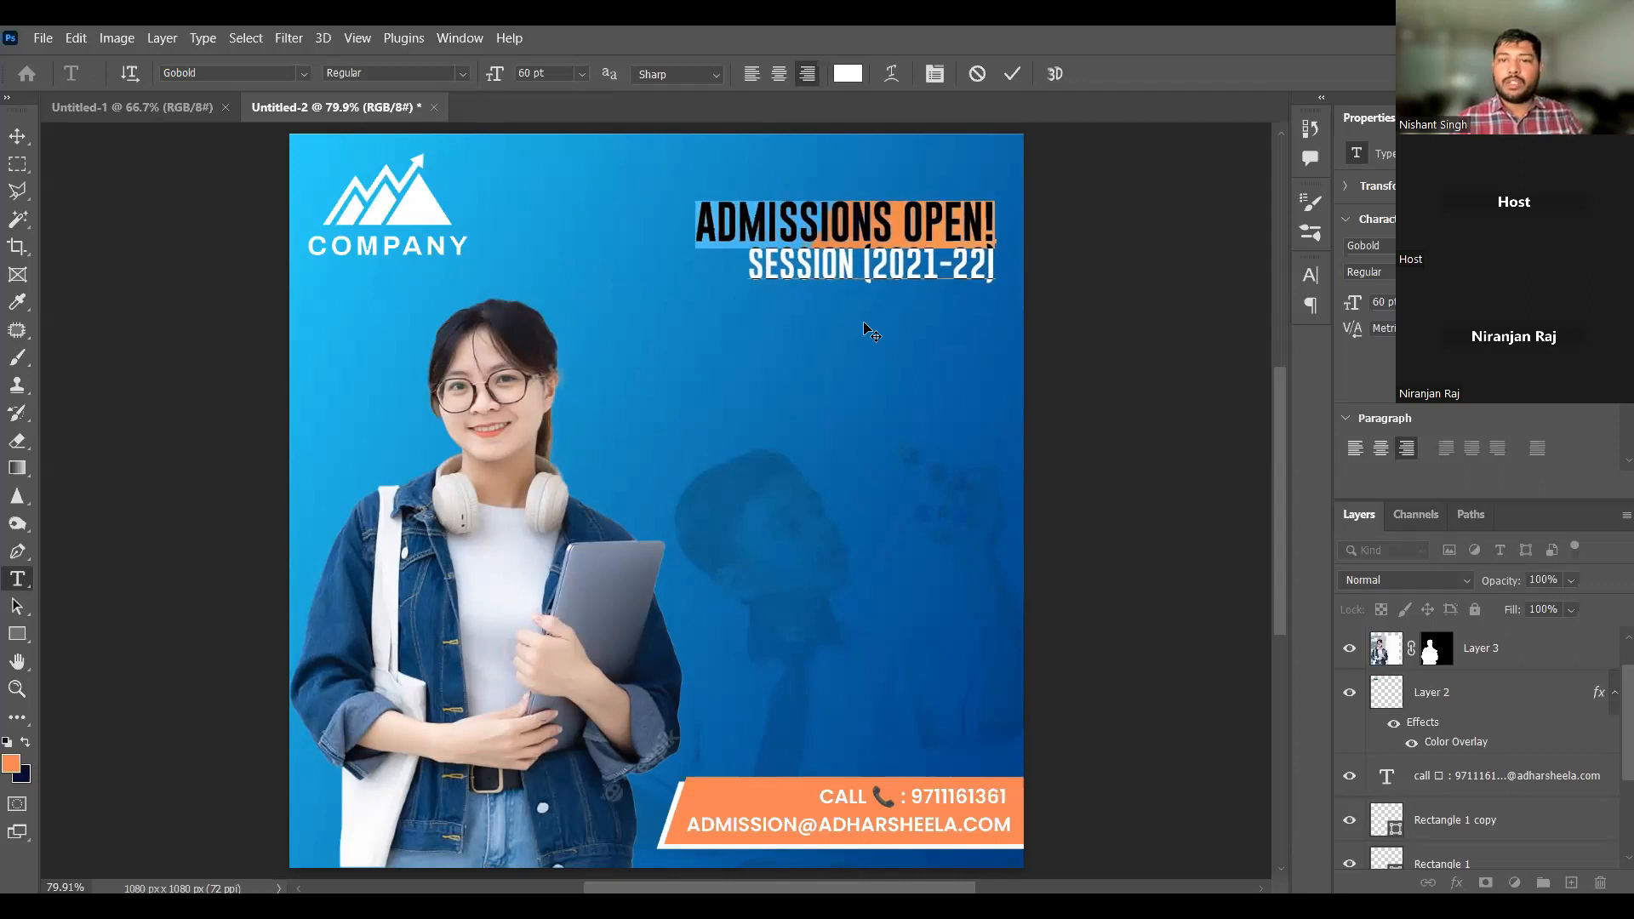
Step: Reduce the "SESSION (2021-22)" line to 30 pt
left_click(750, 266)
left_click_drag(751, 266, 1013, 269)
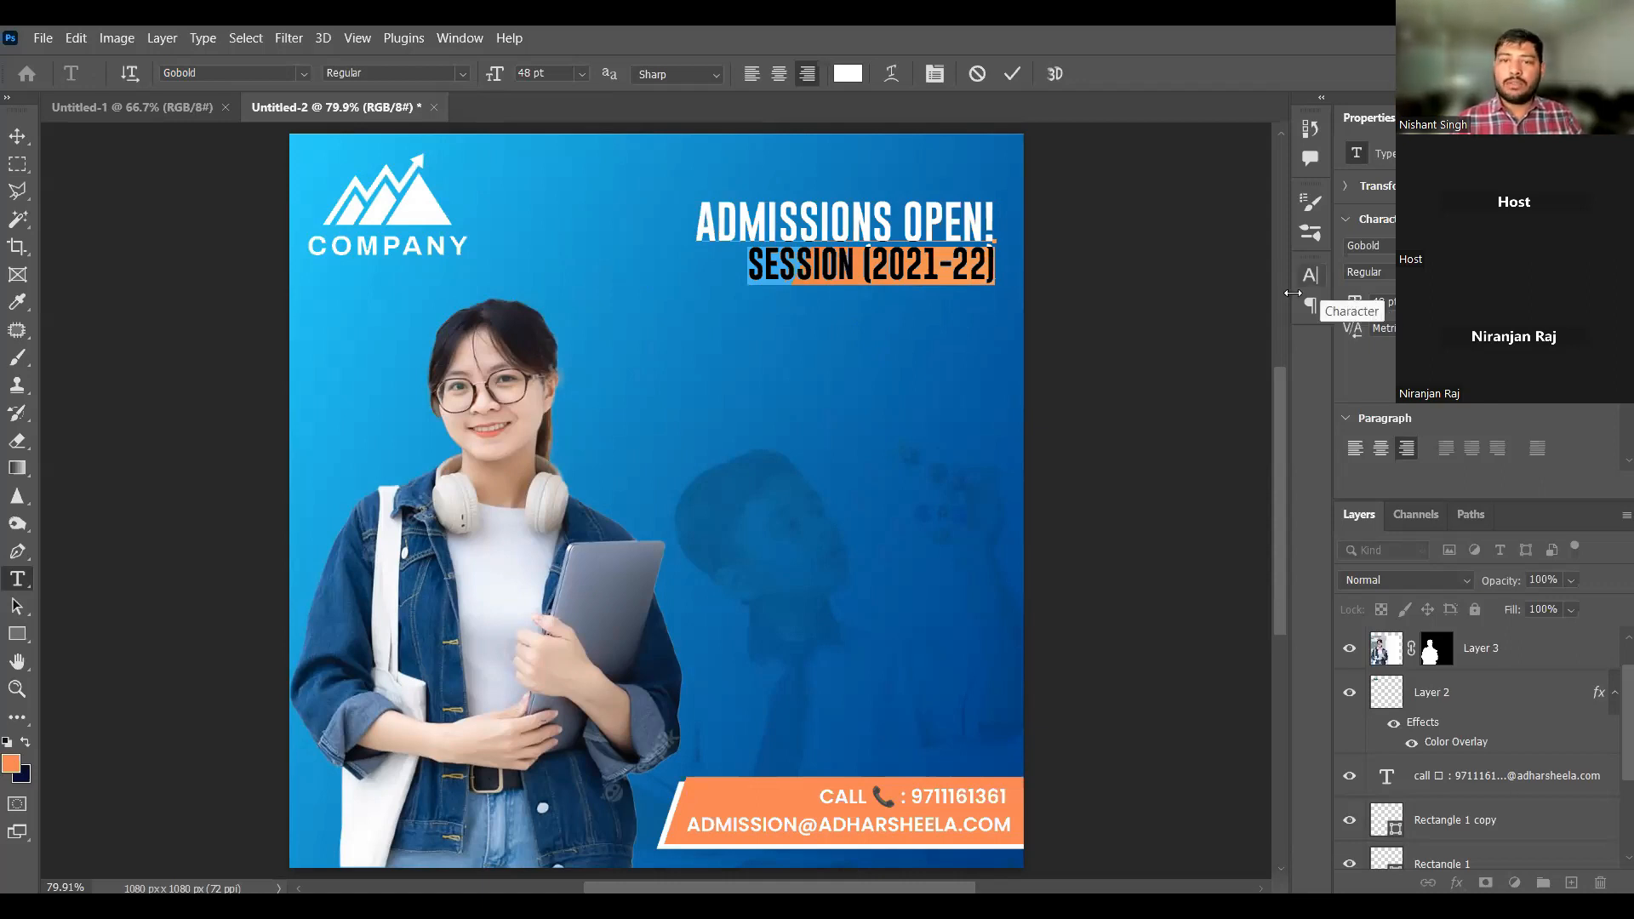
left_click(582, 74)
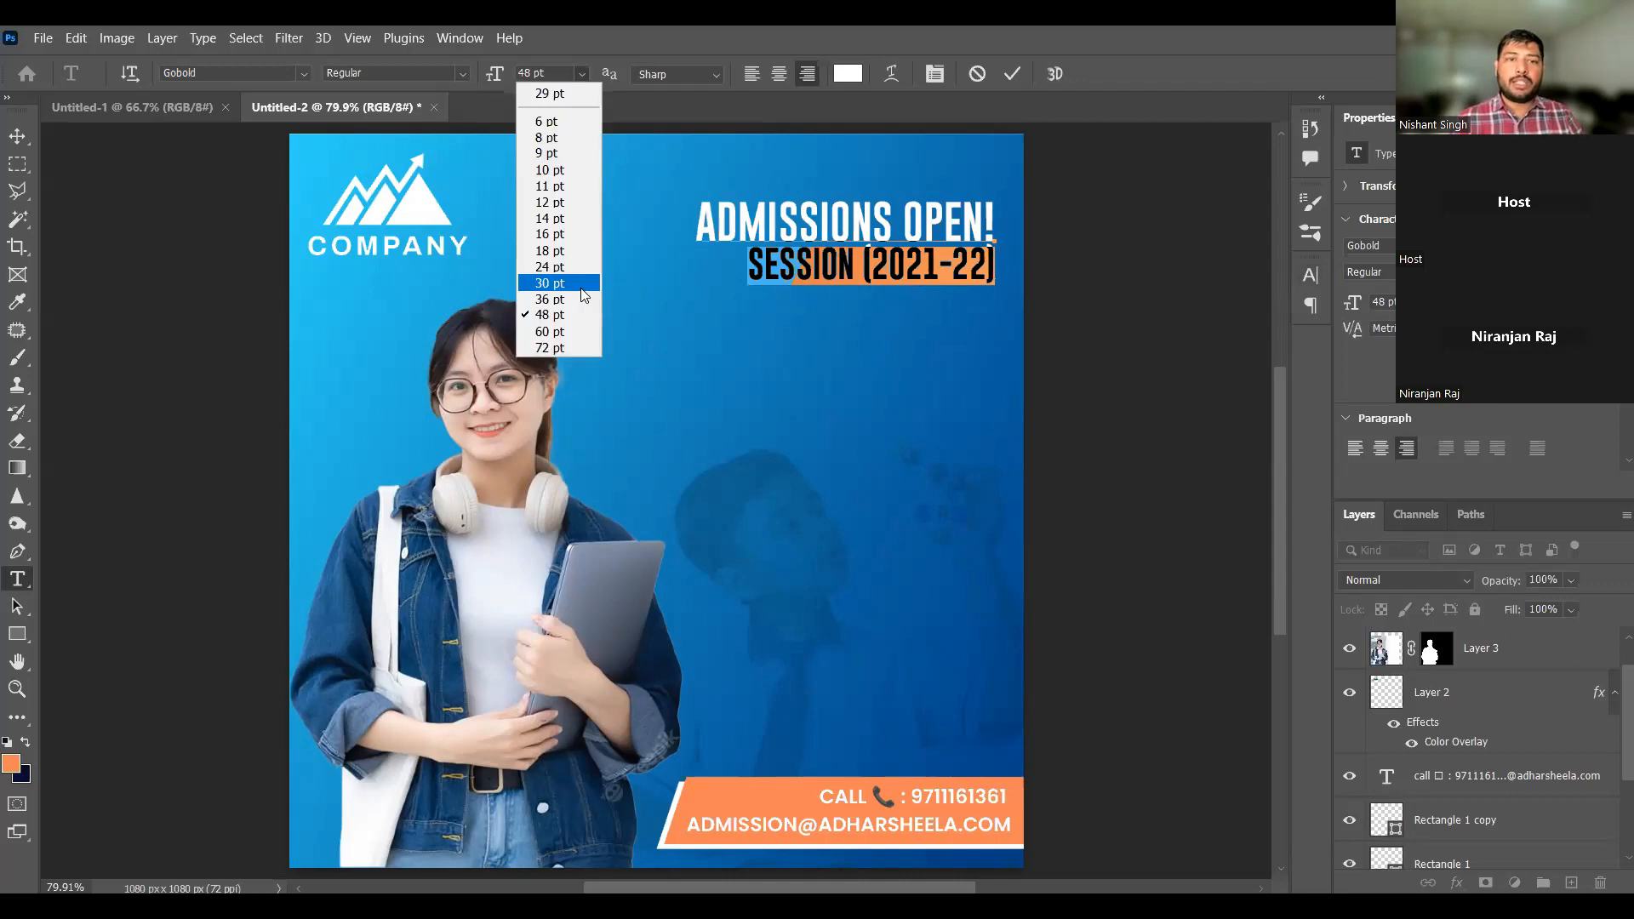
left_click(581, 290)
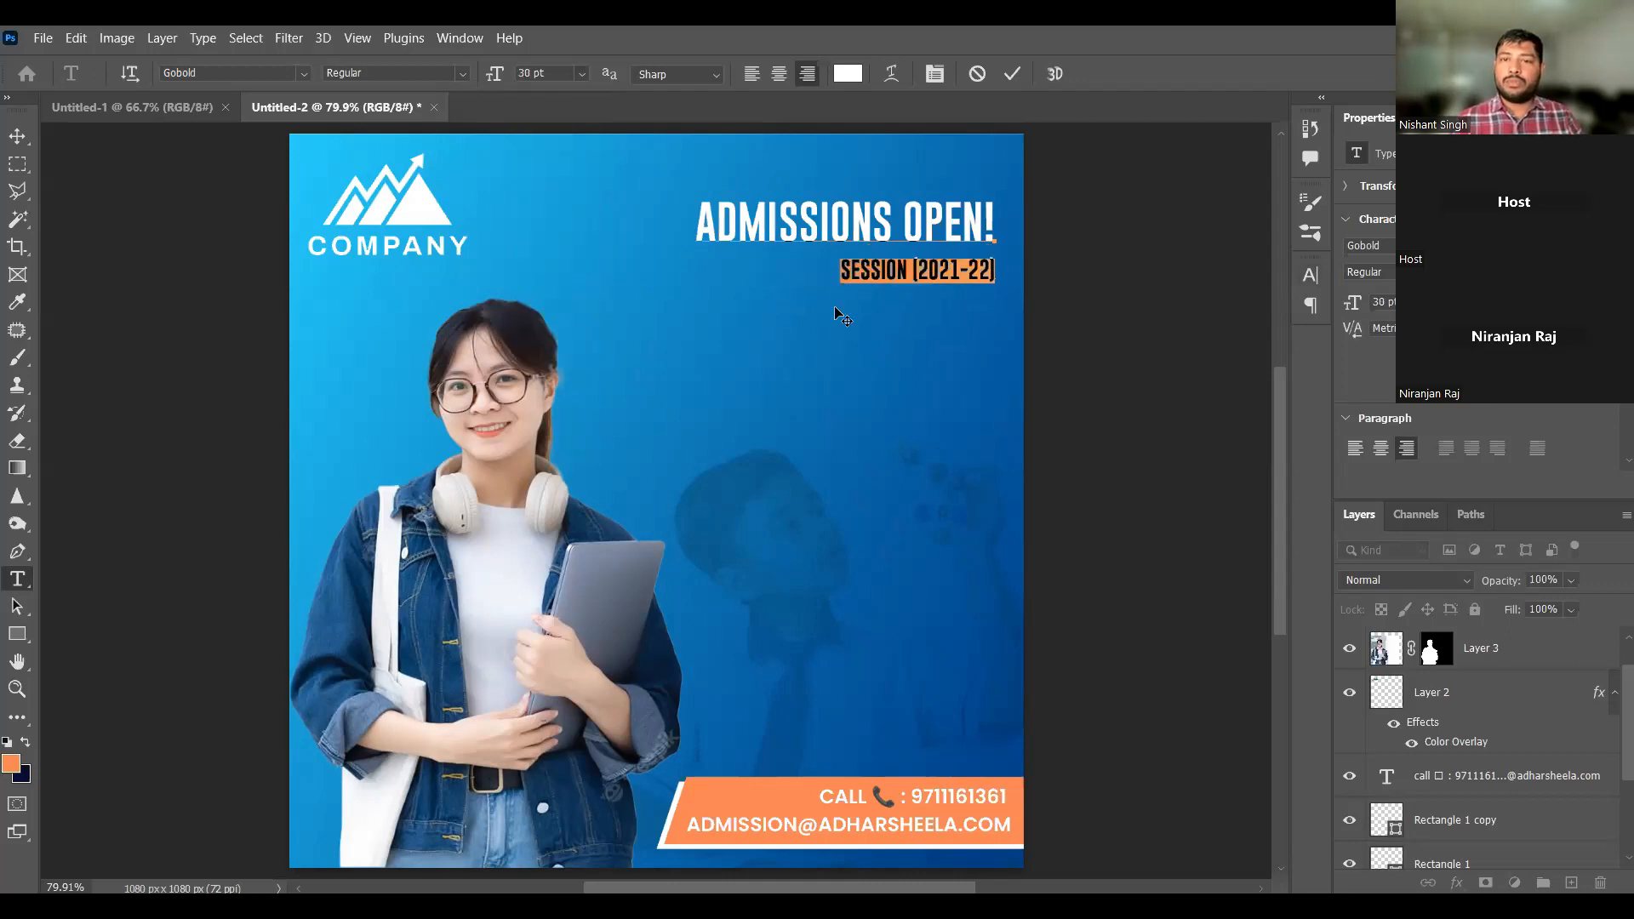
Step: Tighten the leading so the session line sits closer beneath "ADMISSIONS OPEN!"
left_click_drag(1001, 274, 646, 196)
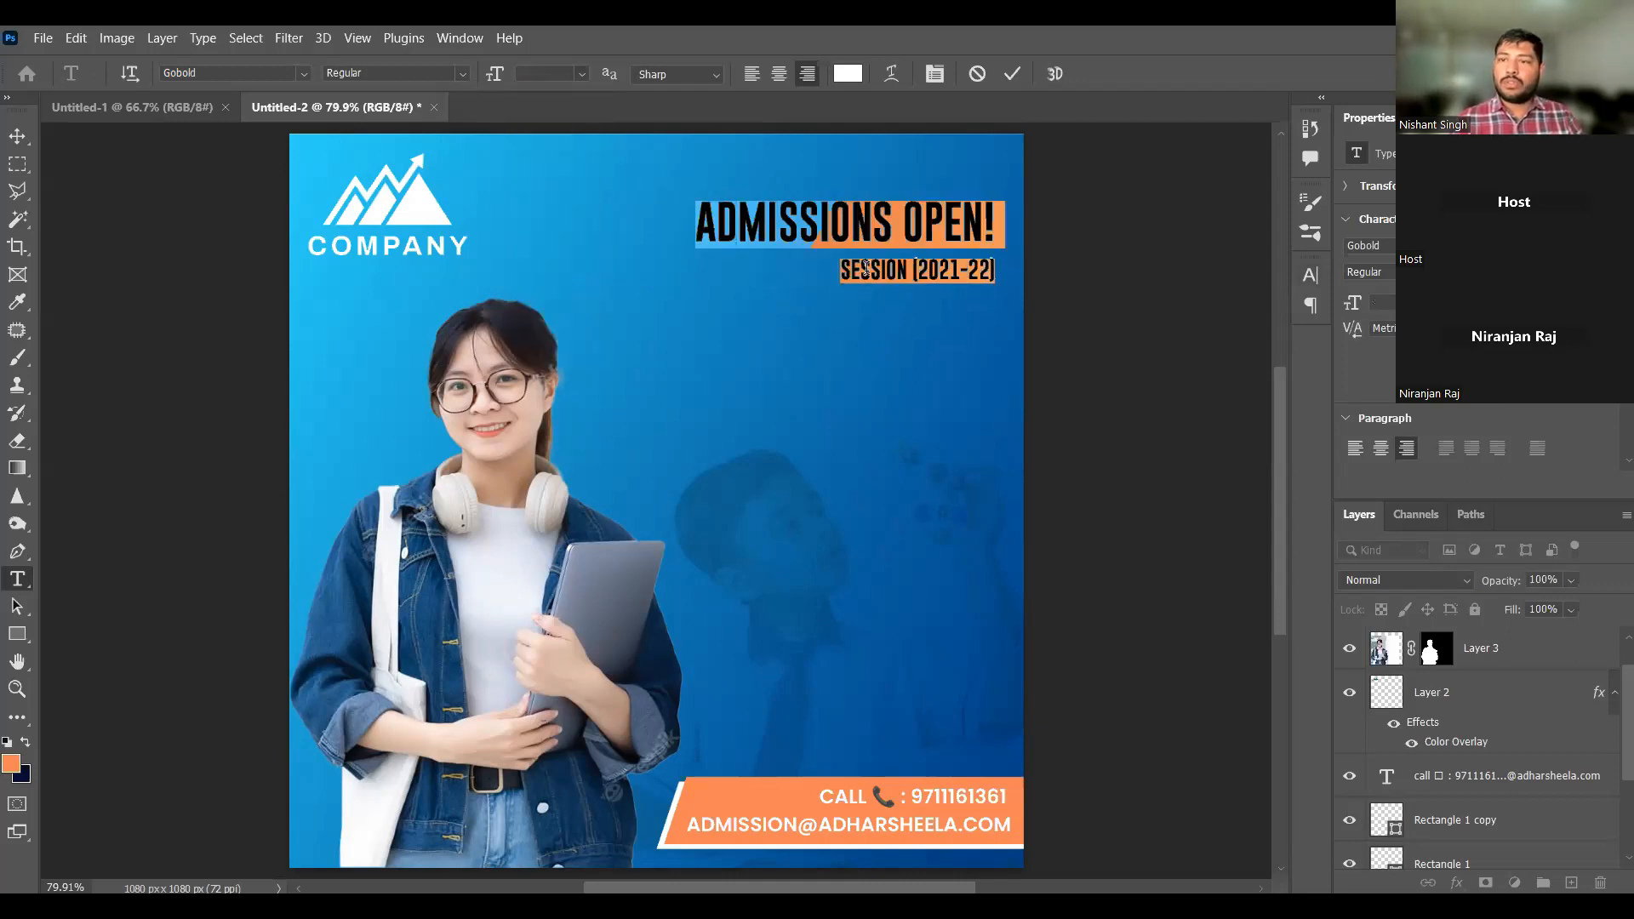
key("alt+Up")
key("alt+Up")
key("alt+Up")
key("alt+Up")
key("alt+Up")
key("alt+Up")
key("alt+Up")
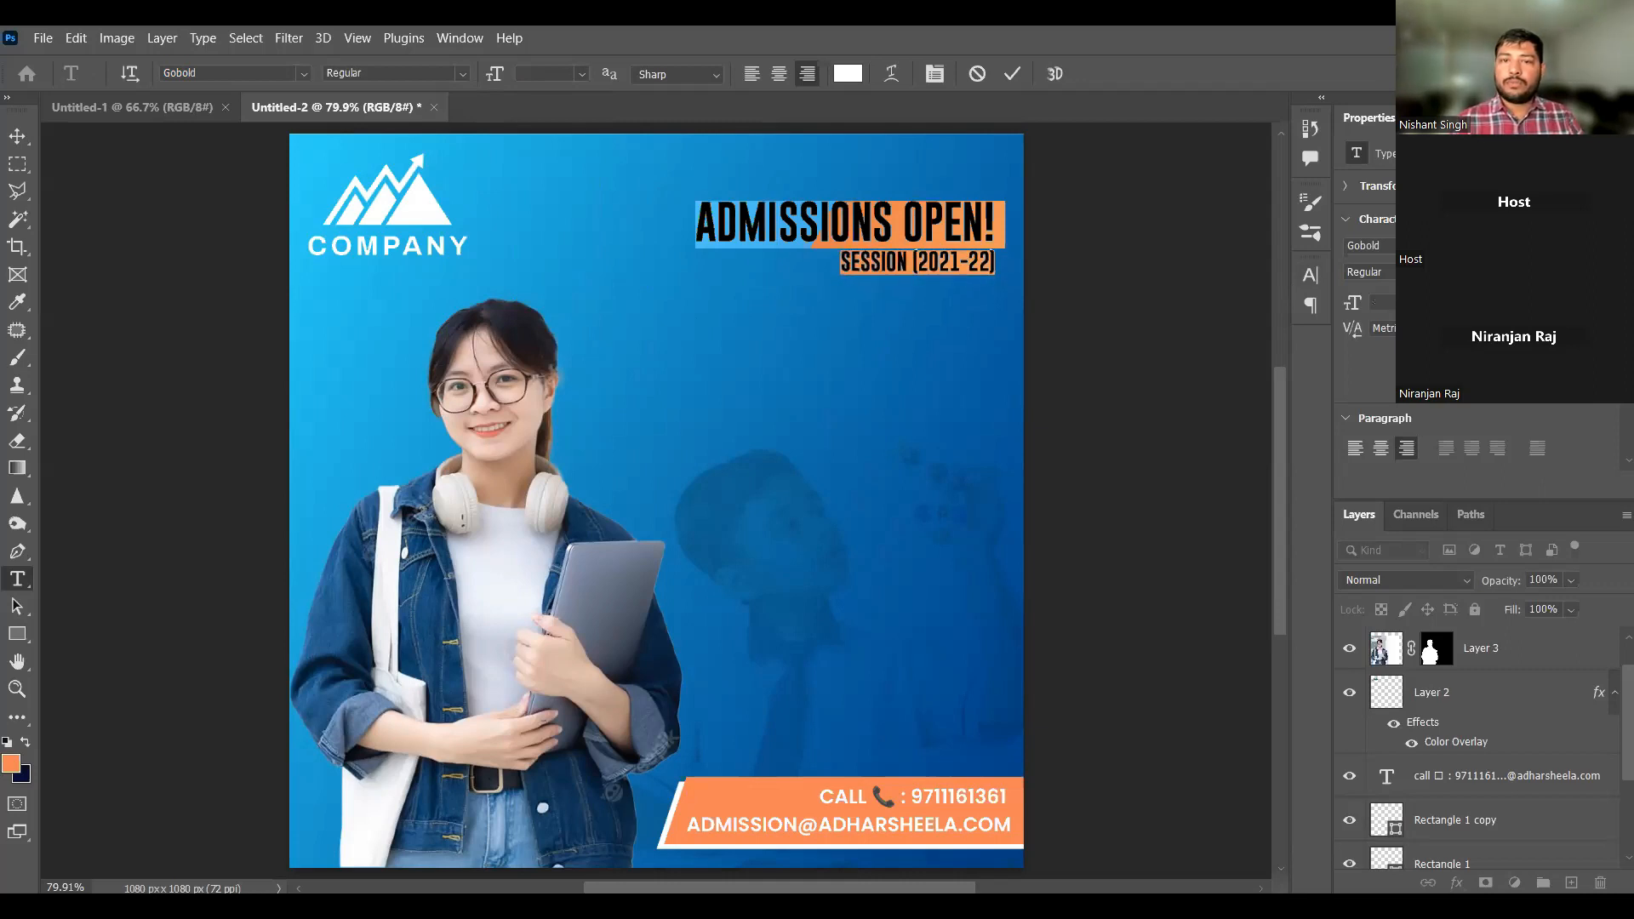
Step: Commit the admissions text and move it slightly up to sit level with the company logo
left_click(1507, 650)
key("v")
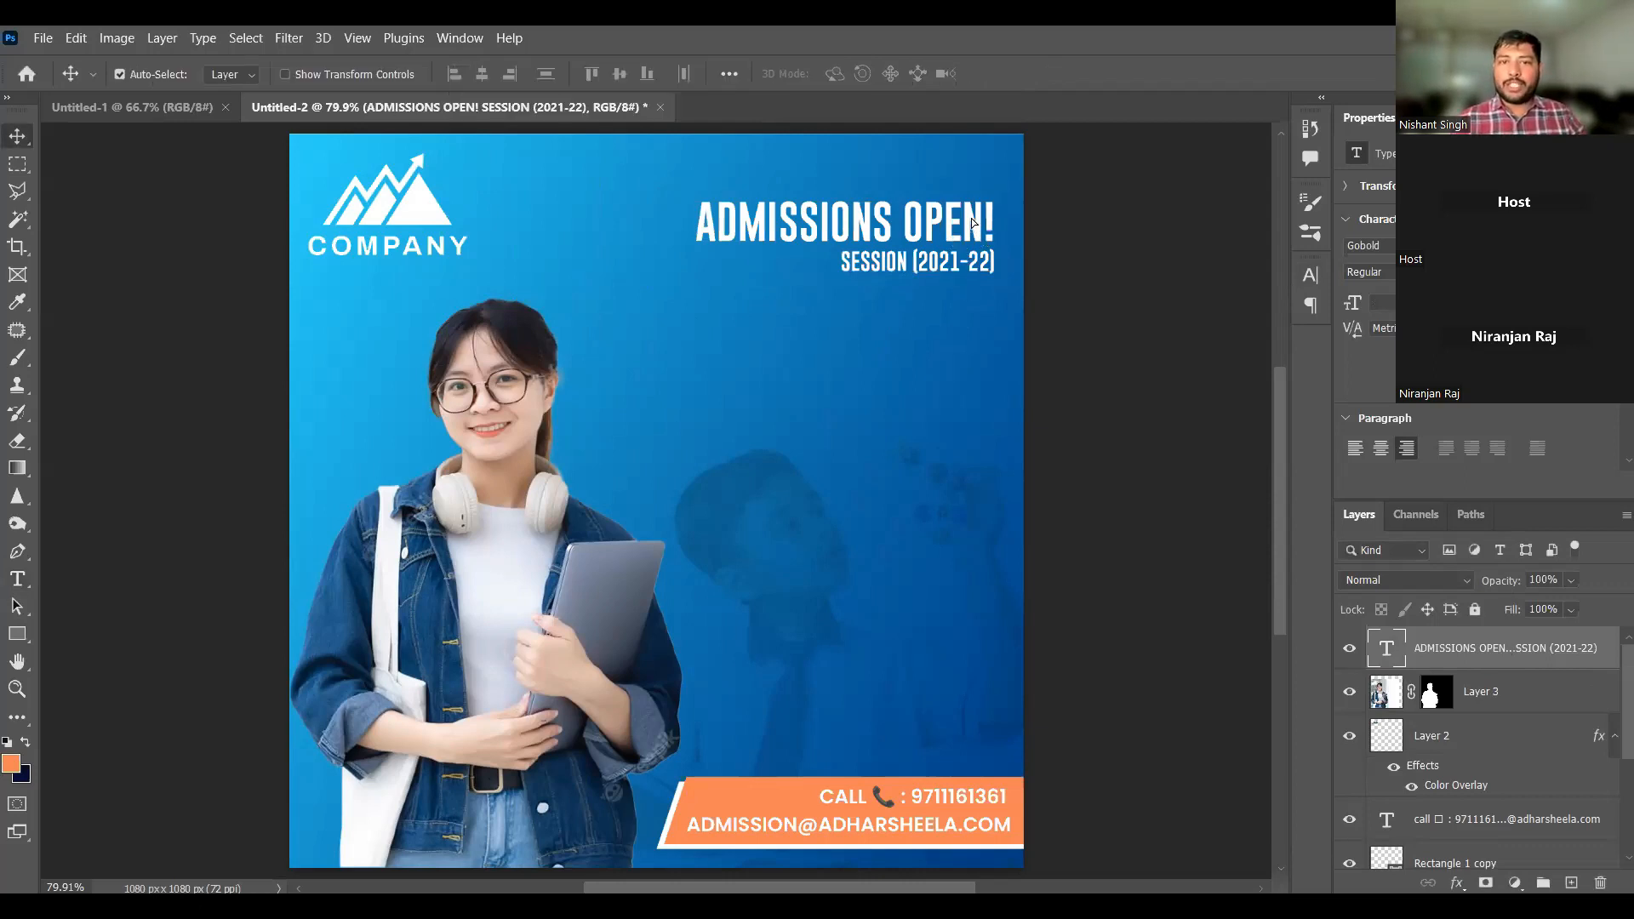
left_click_drag(972, 219, 972, 203)
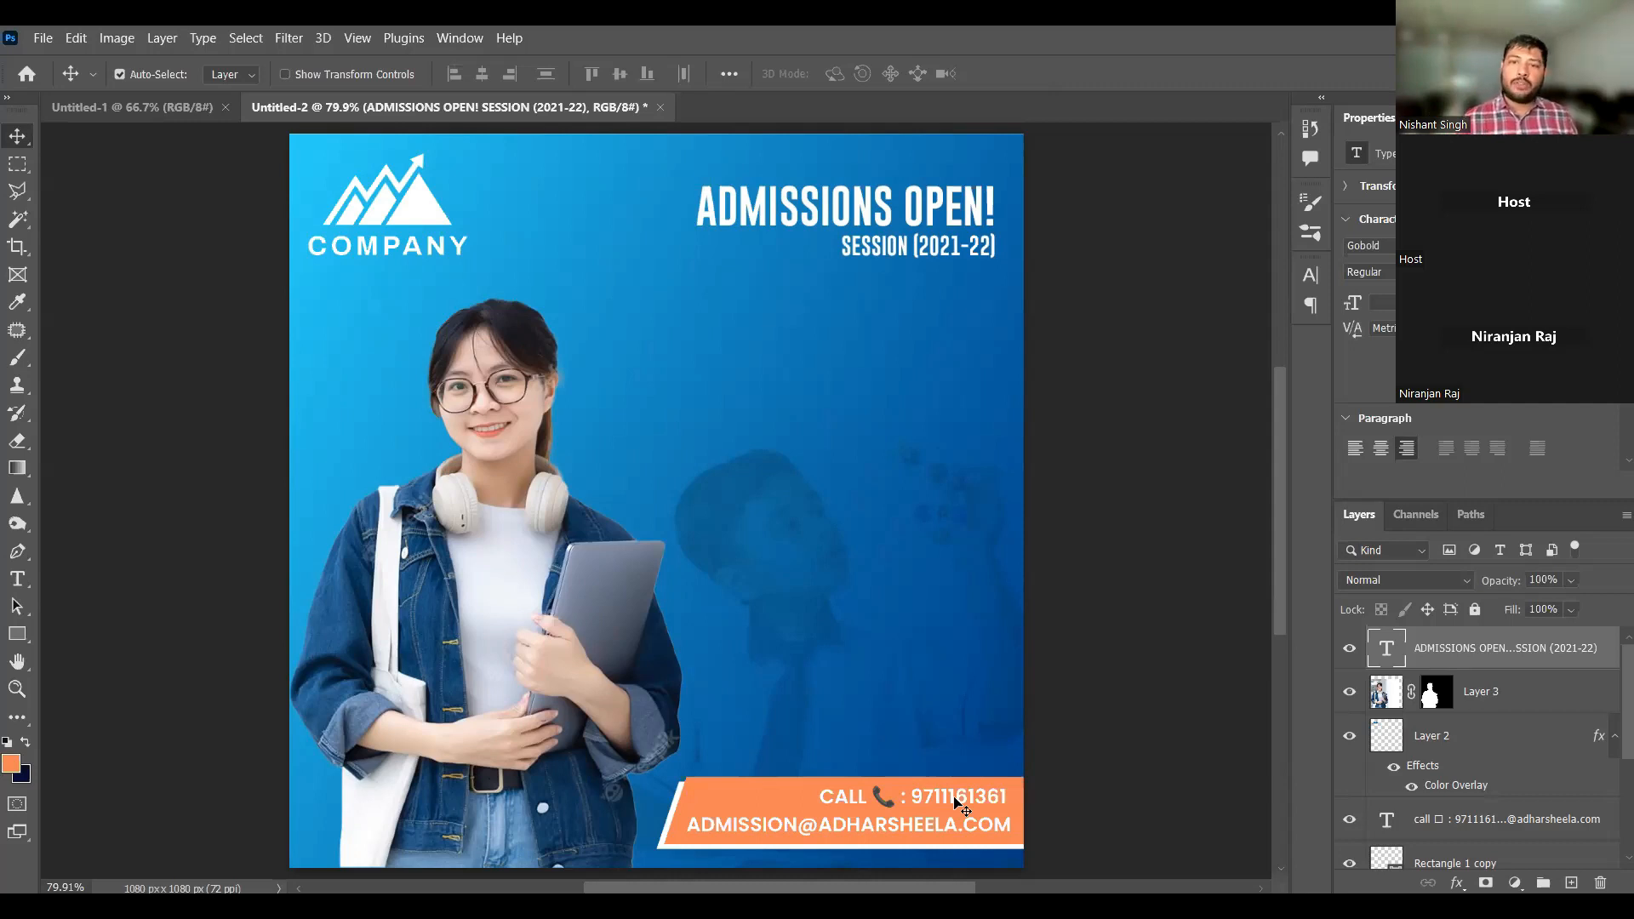
Step: Apply a Photo Filter to the student layer using Cooling Filter (80) at 17% density
left_click(409, 206)
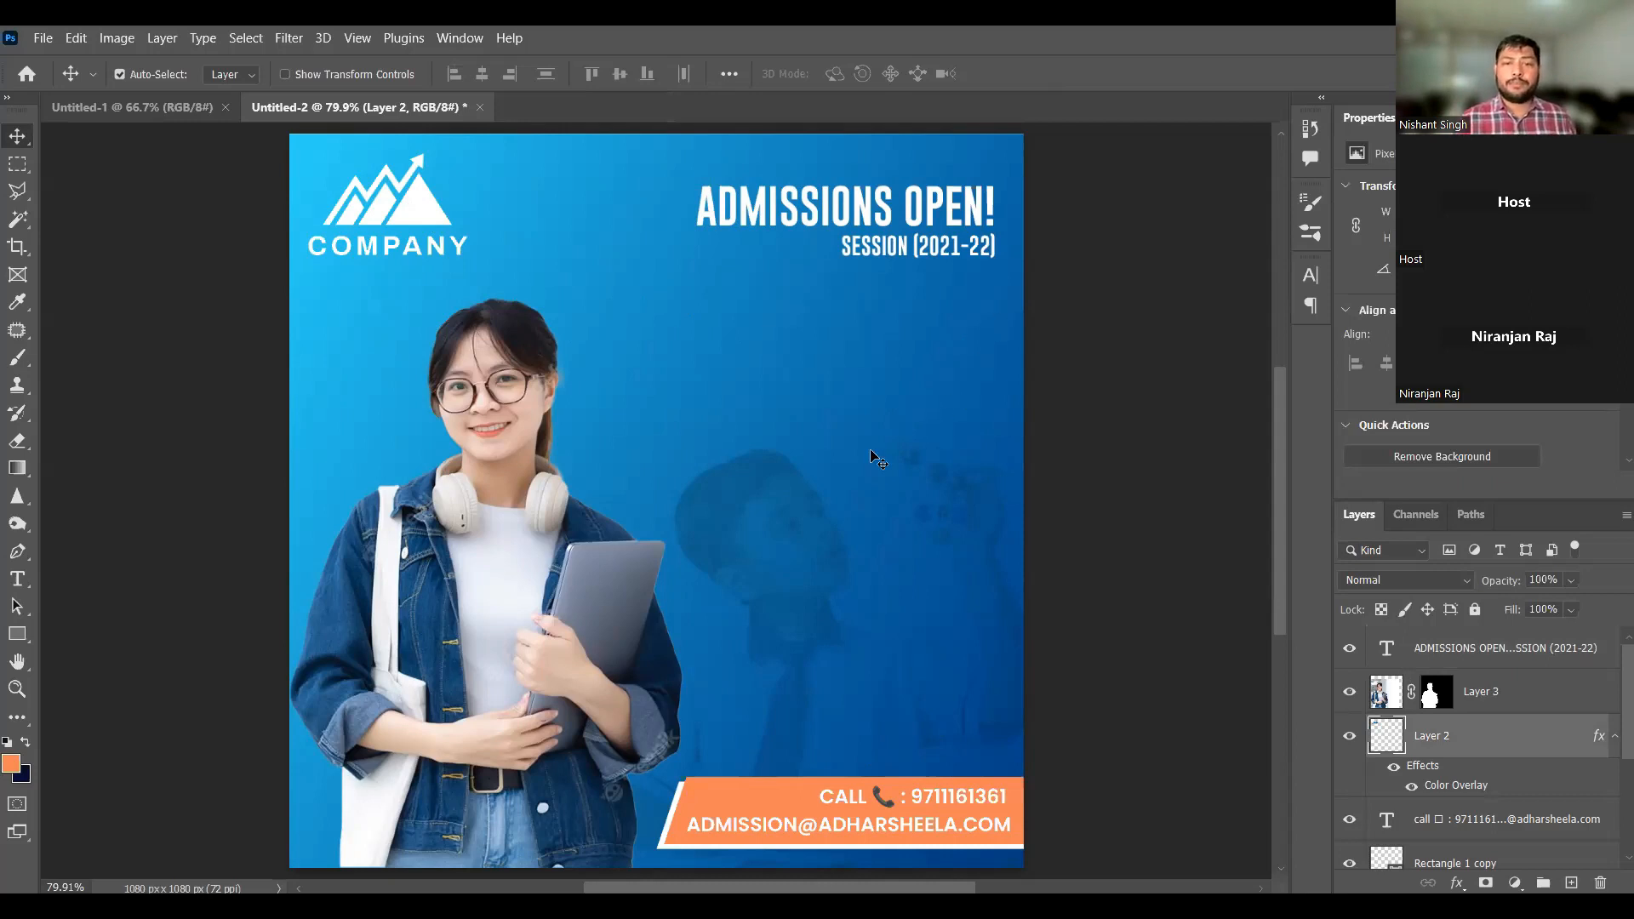
left_click(509, 564)
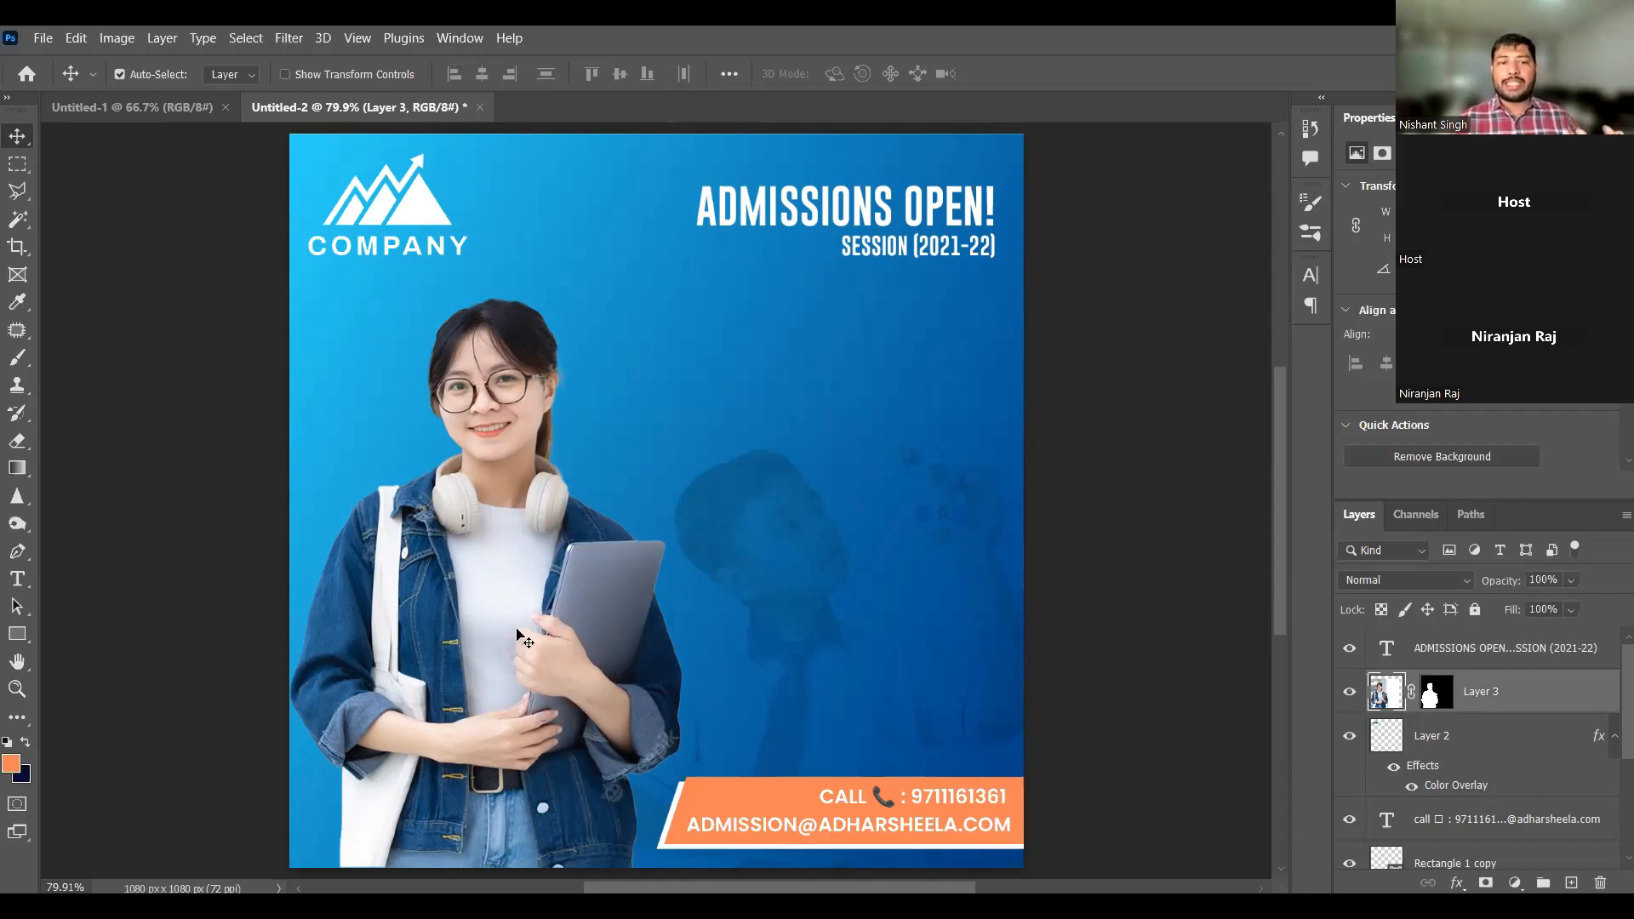
left_click(116, 38)
mouse_move(149, 91)
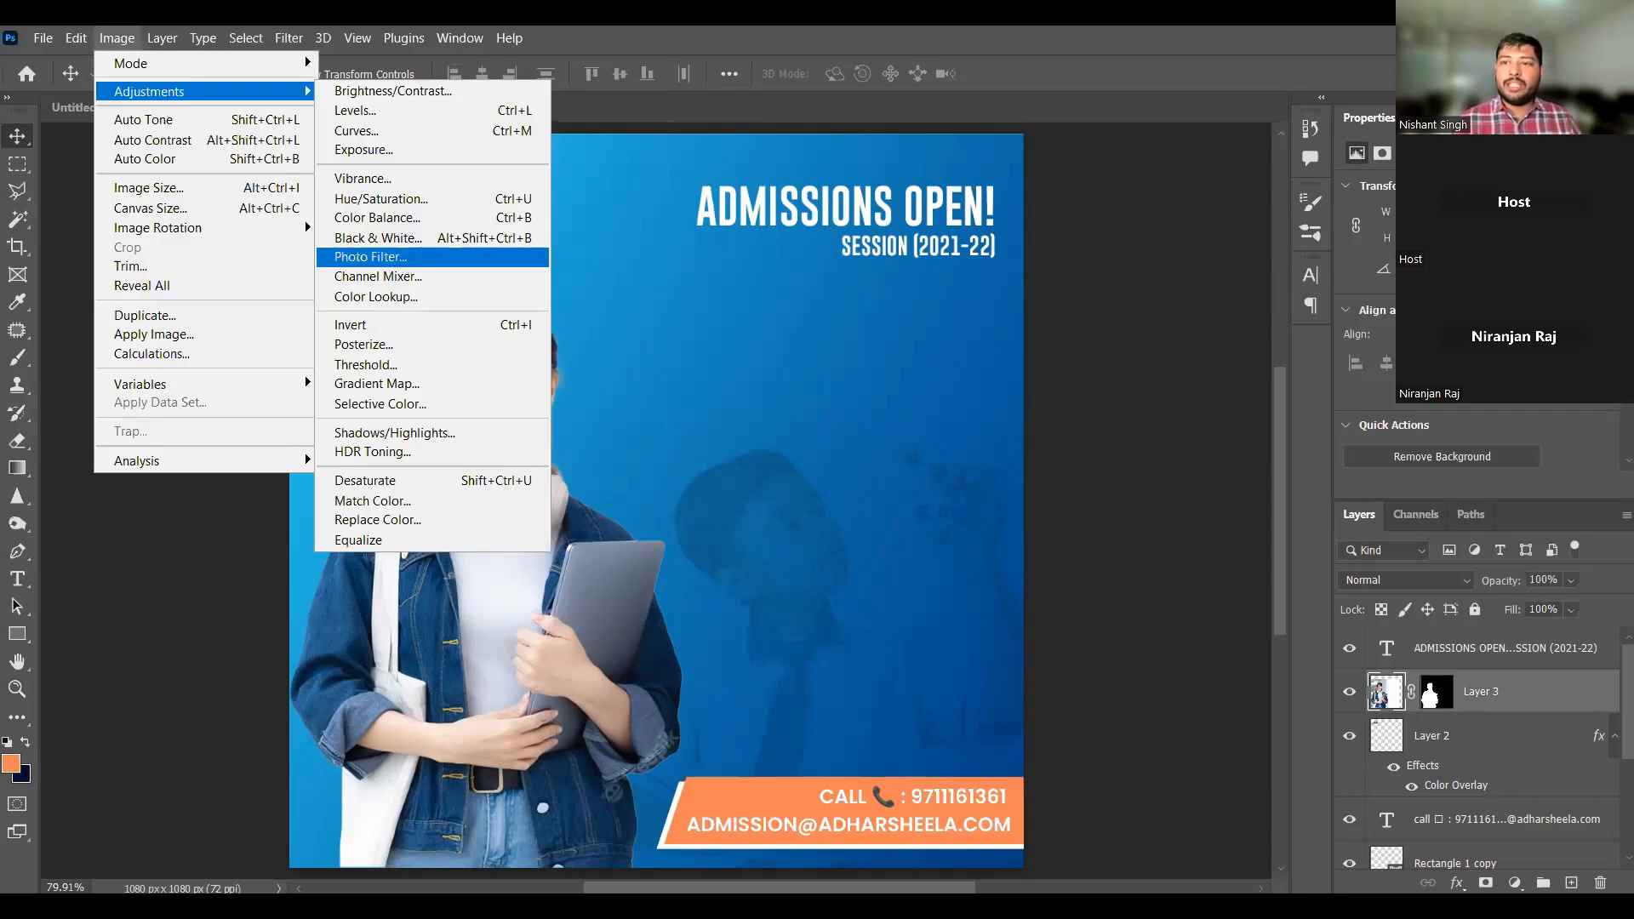
left_click(371, 257)
left_click(1353, 219)
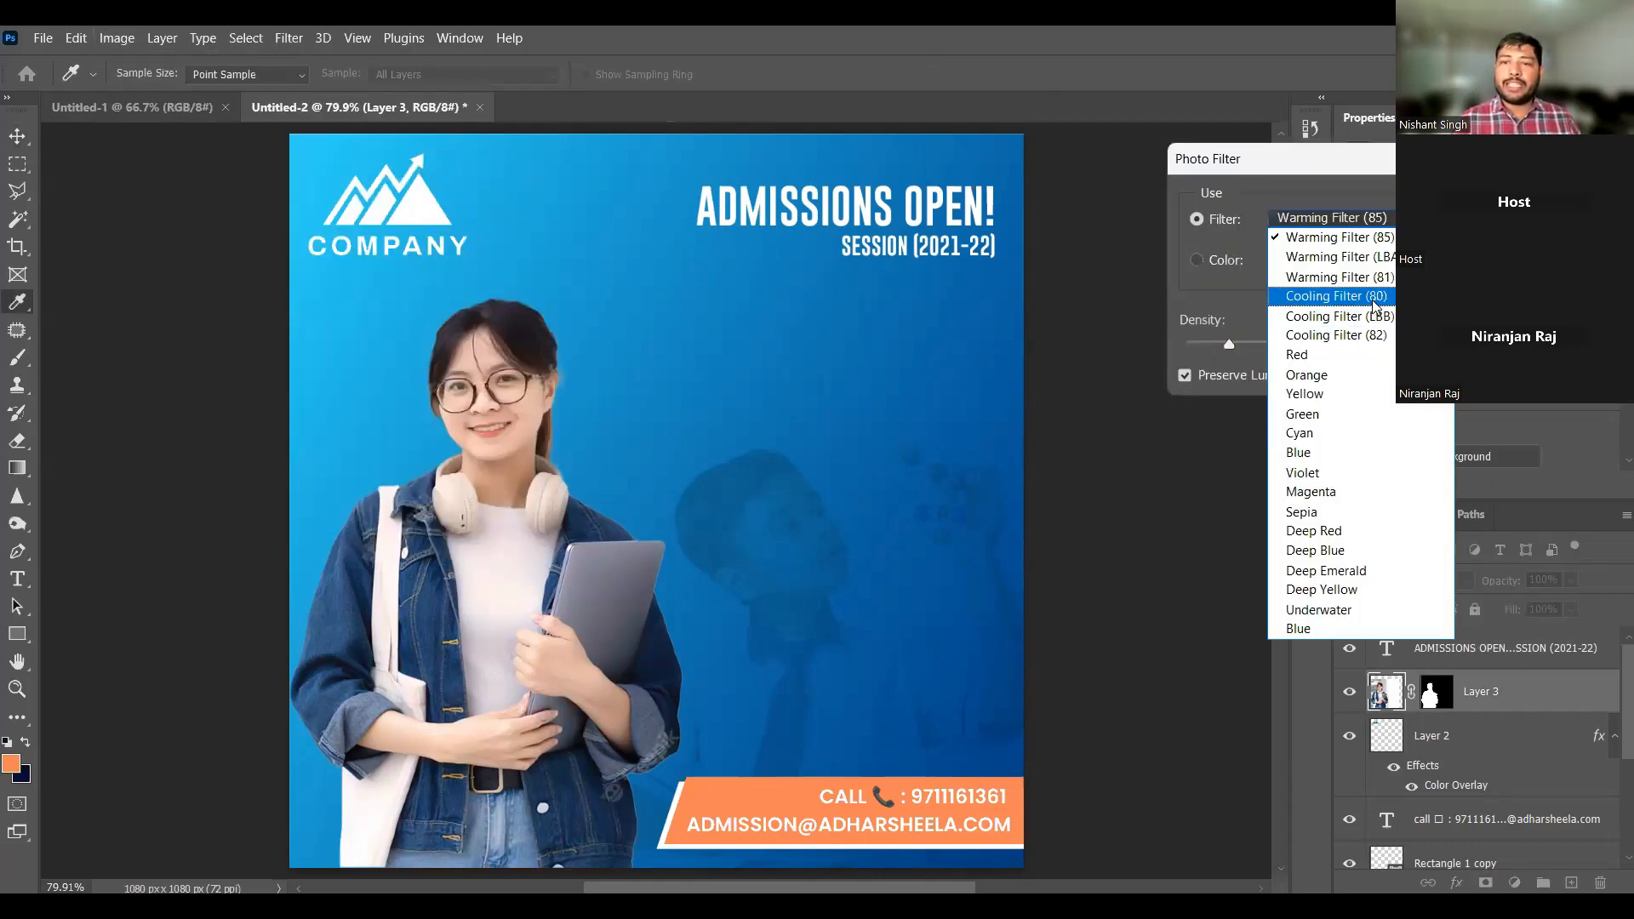
left_click(1372, 300)
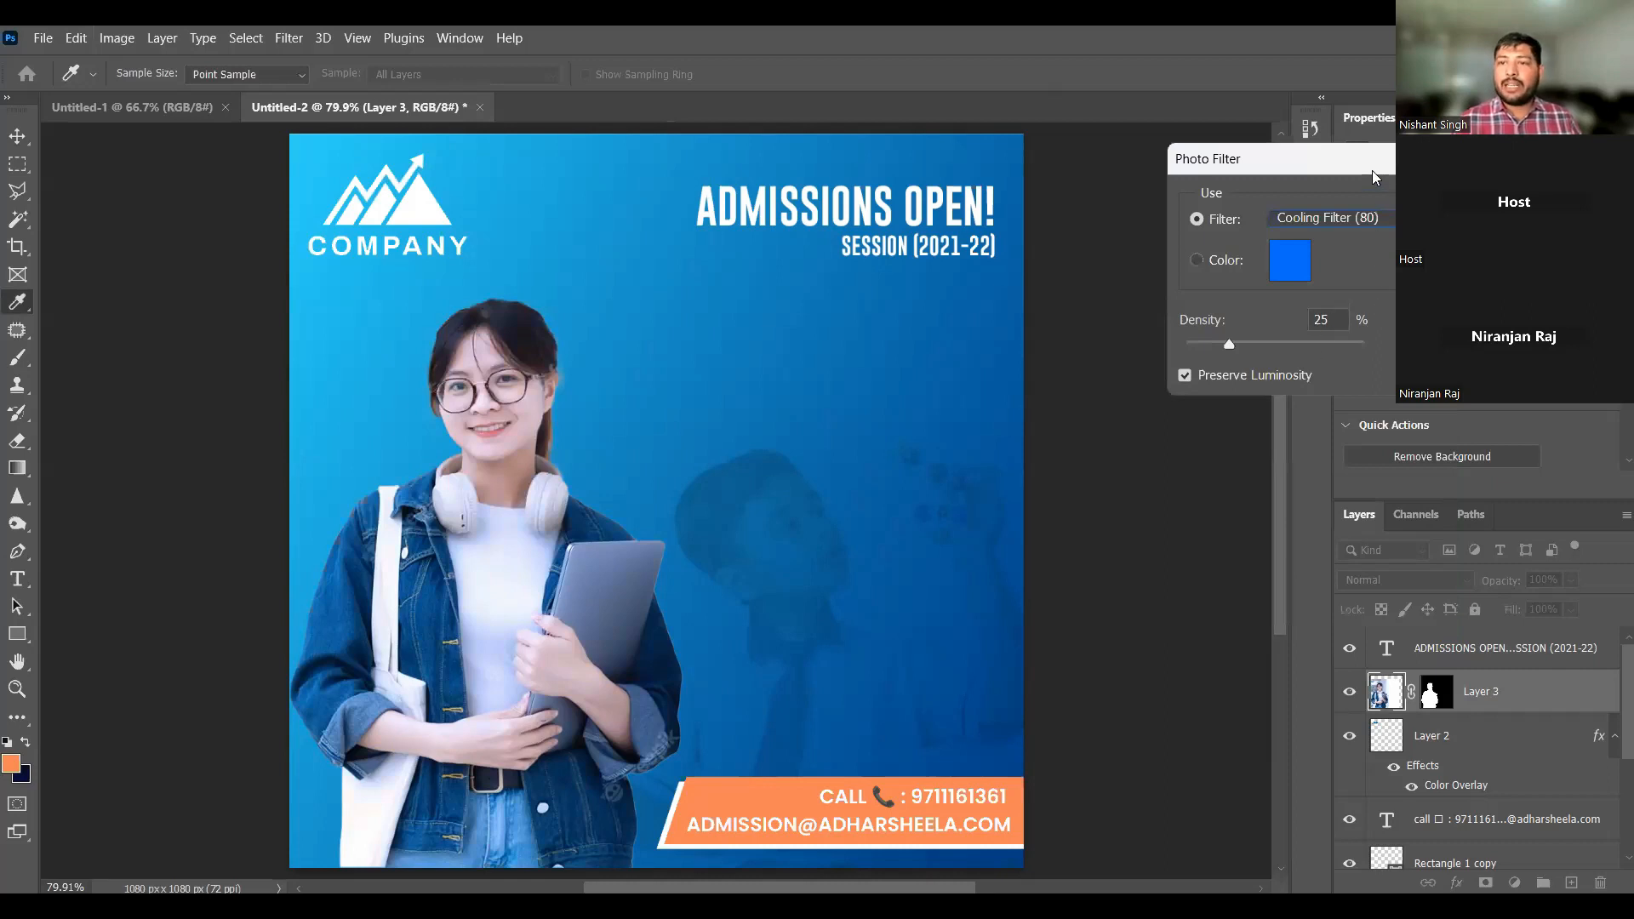
left_click_drag(1377, 177, 956, 359)
left_click_drag(807, 526, 793, 529)
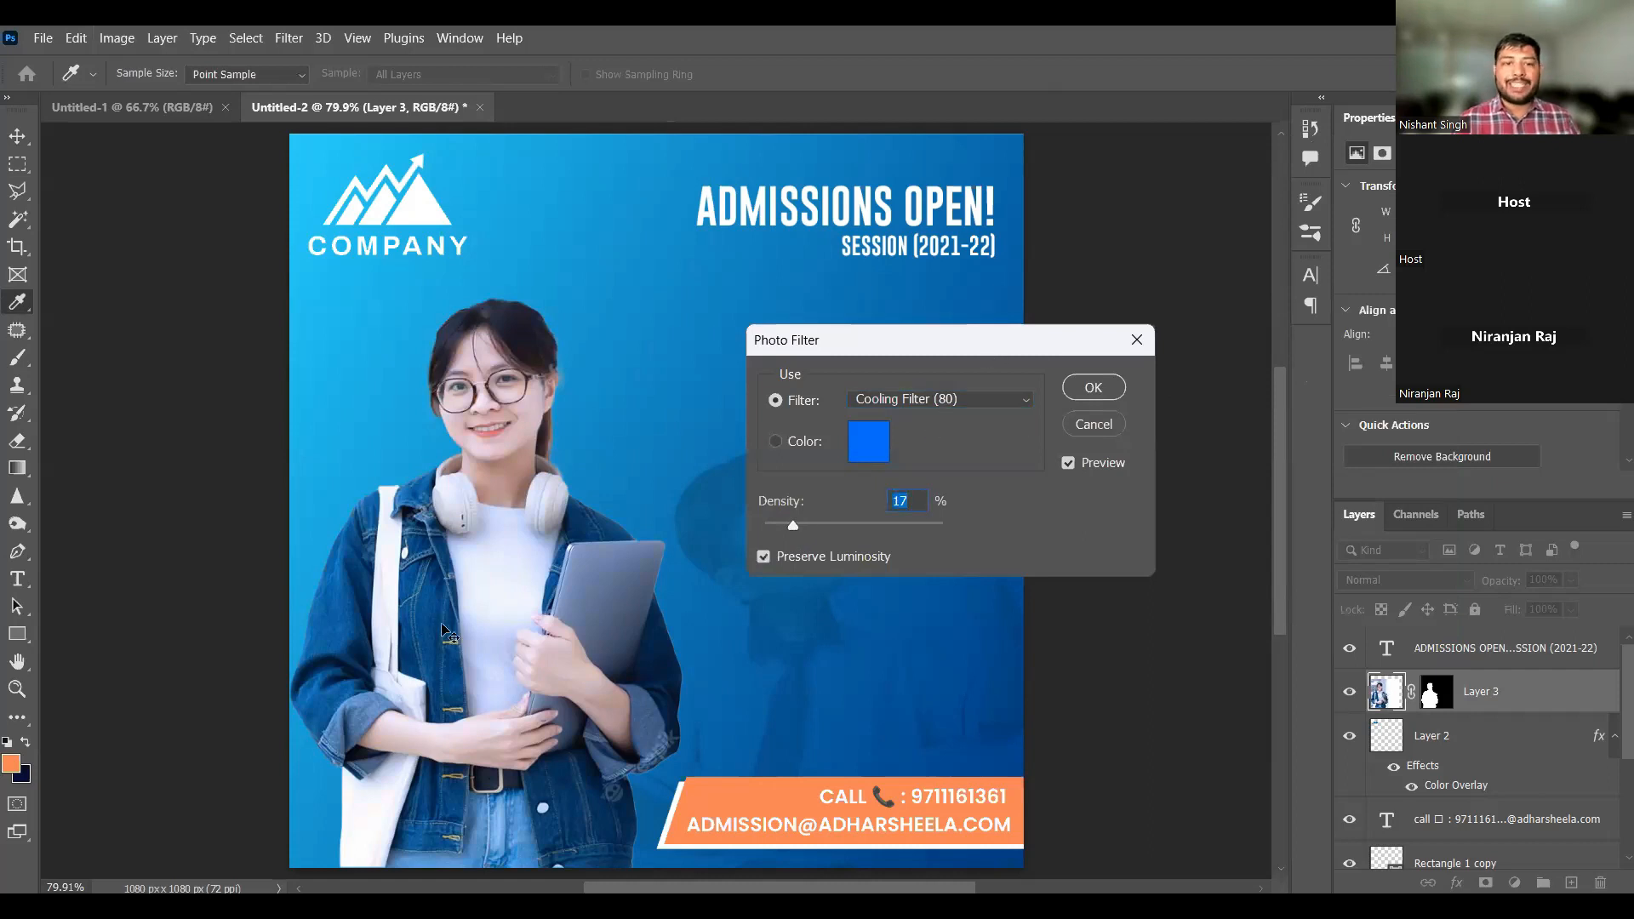
key("Return")
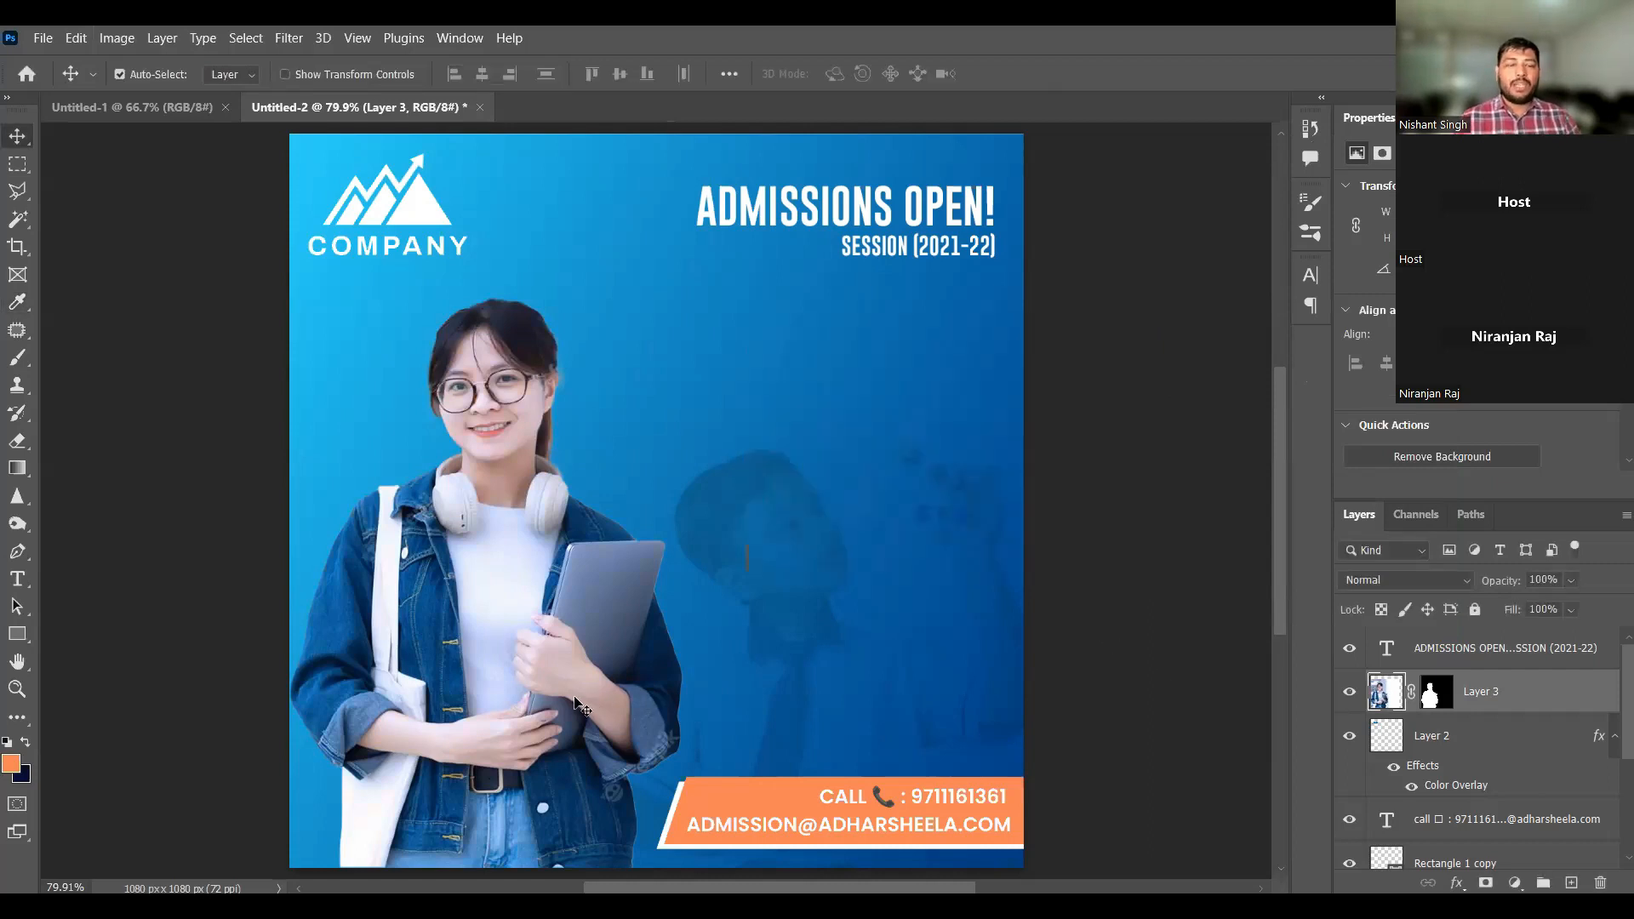
left_click(671, 664, "ctrl")
left_click(671, 630, "ctrl")
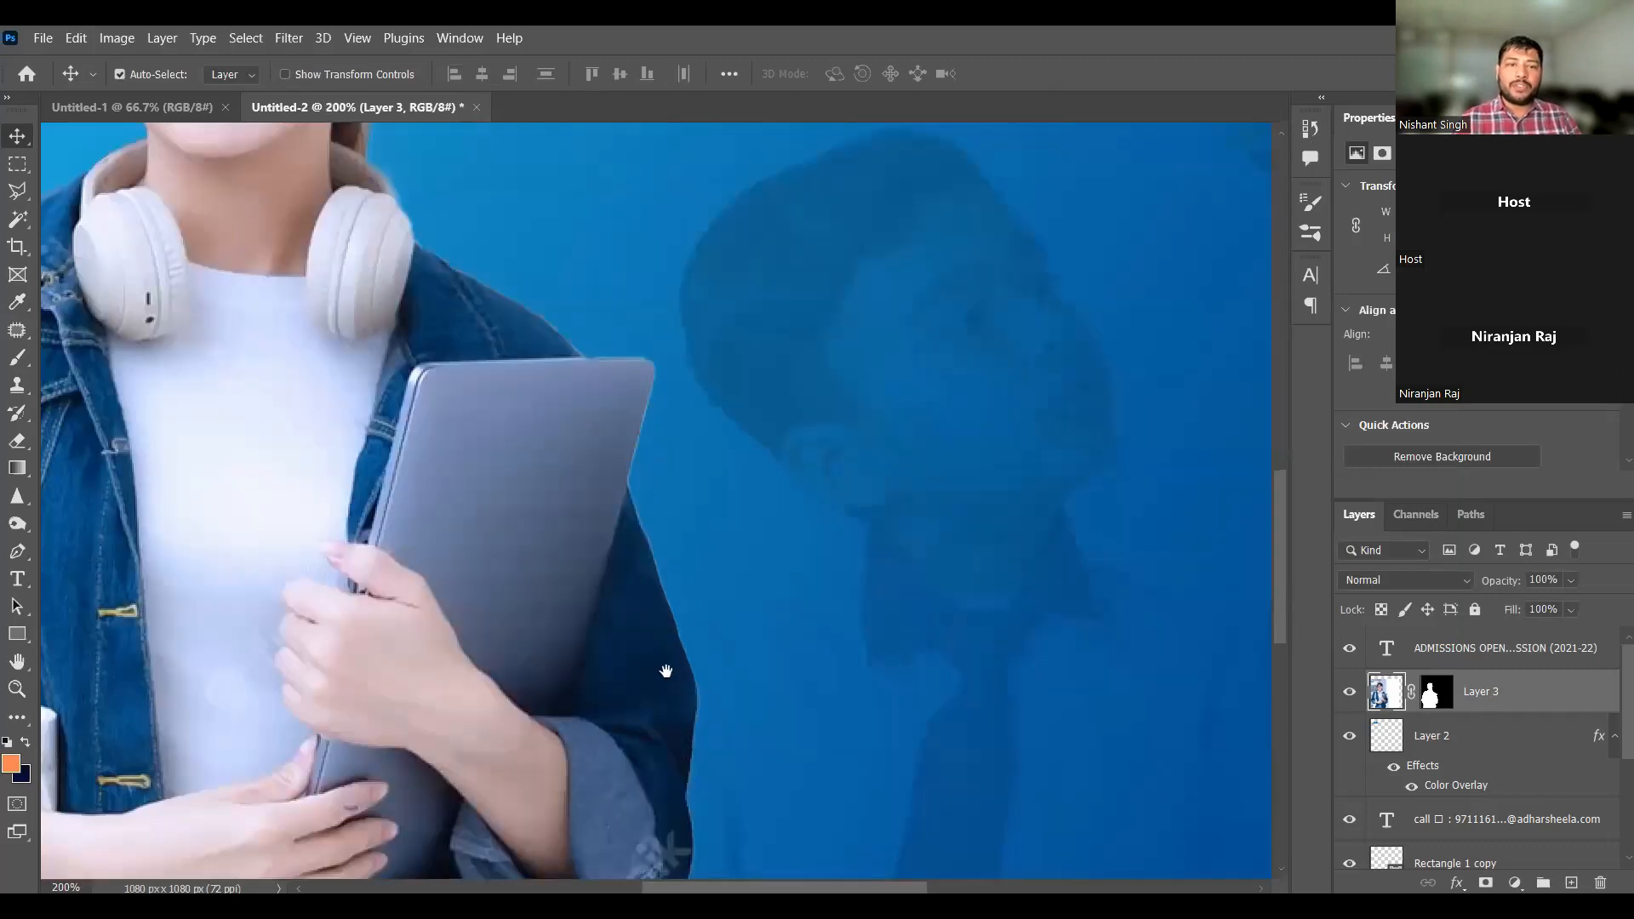
scroll(834, 686, "left", 5)
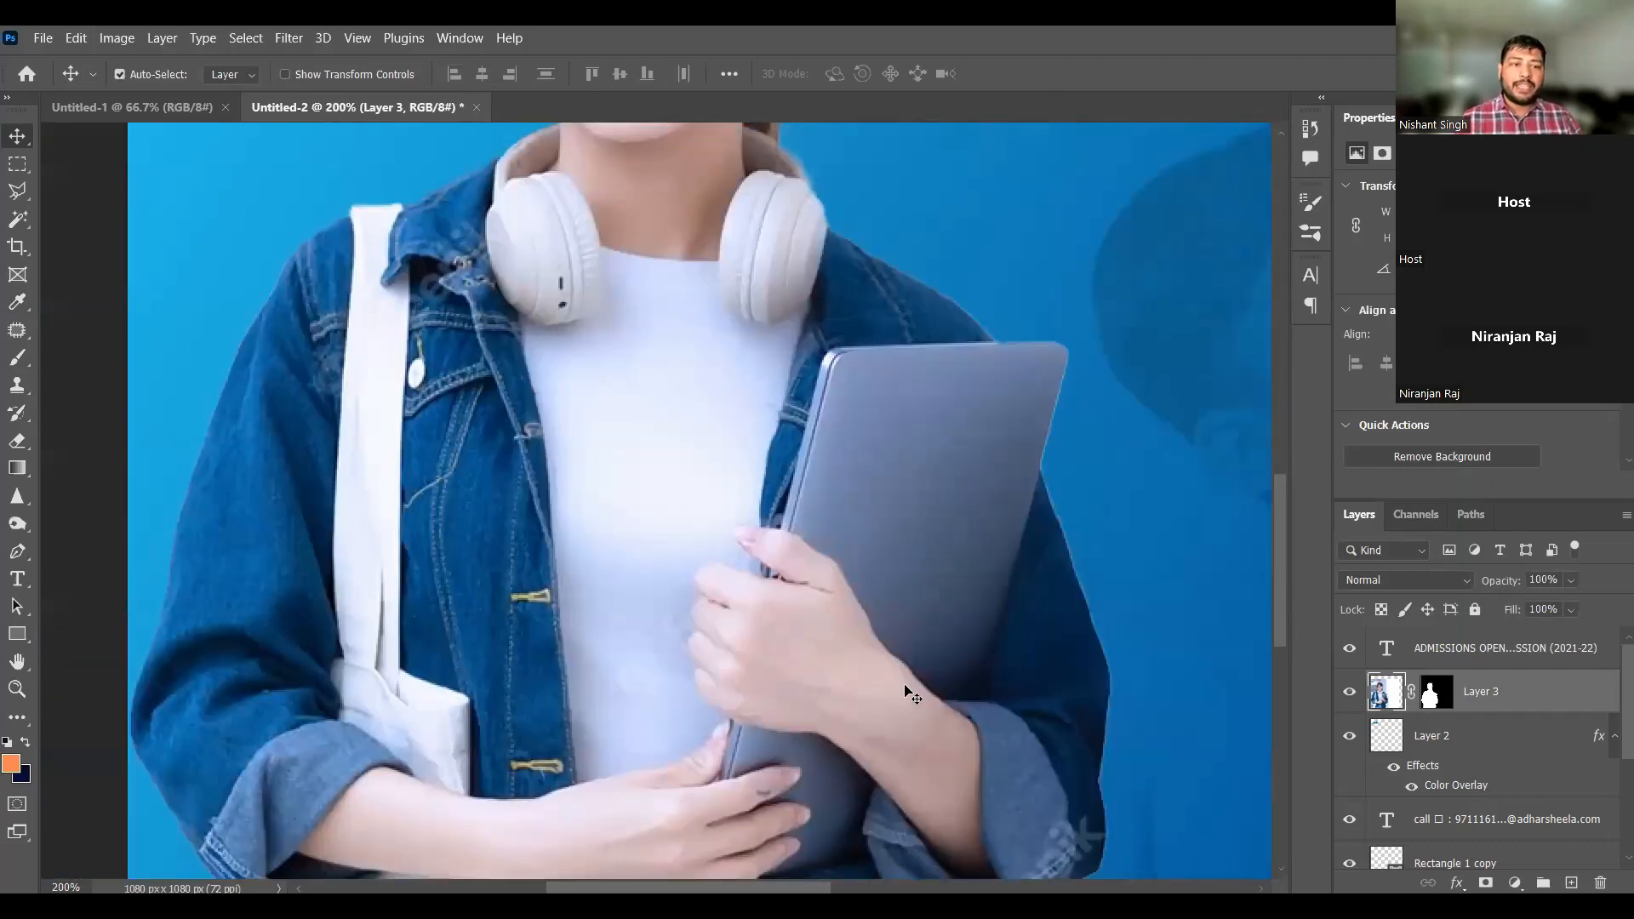
key("ctrl+0")
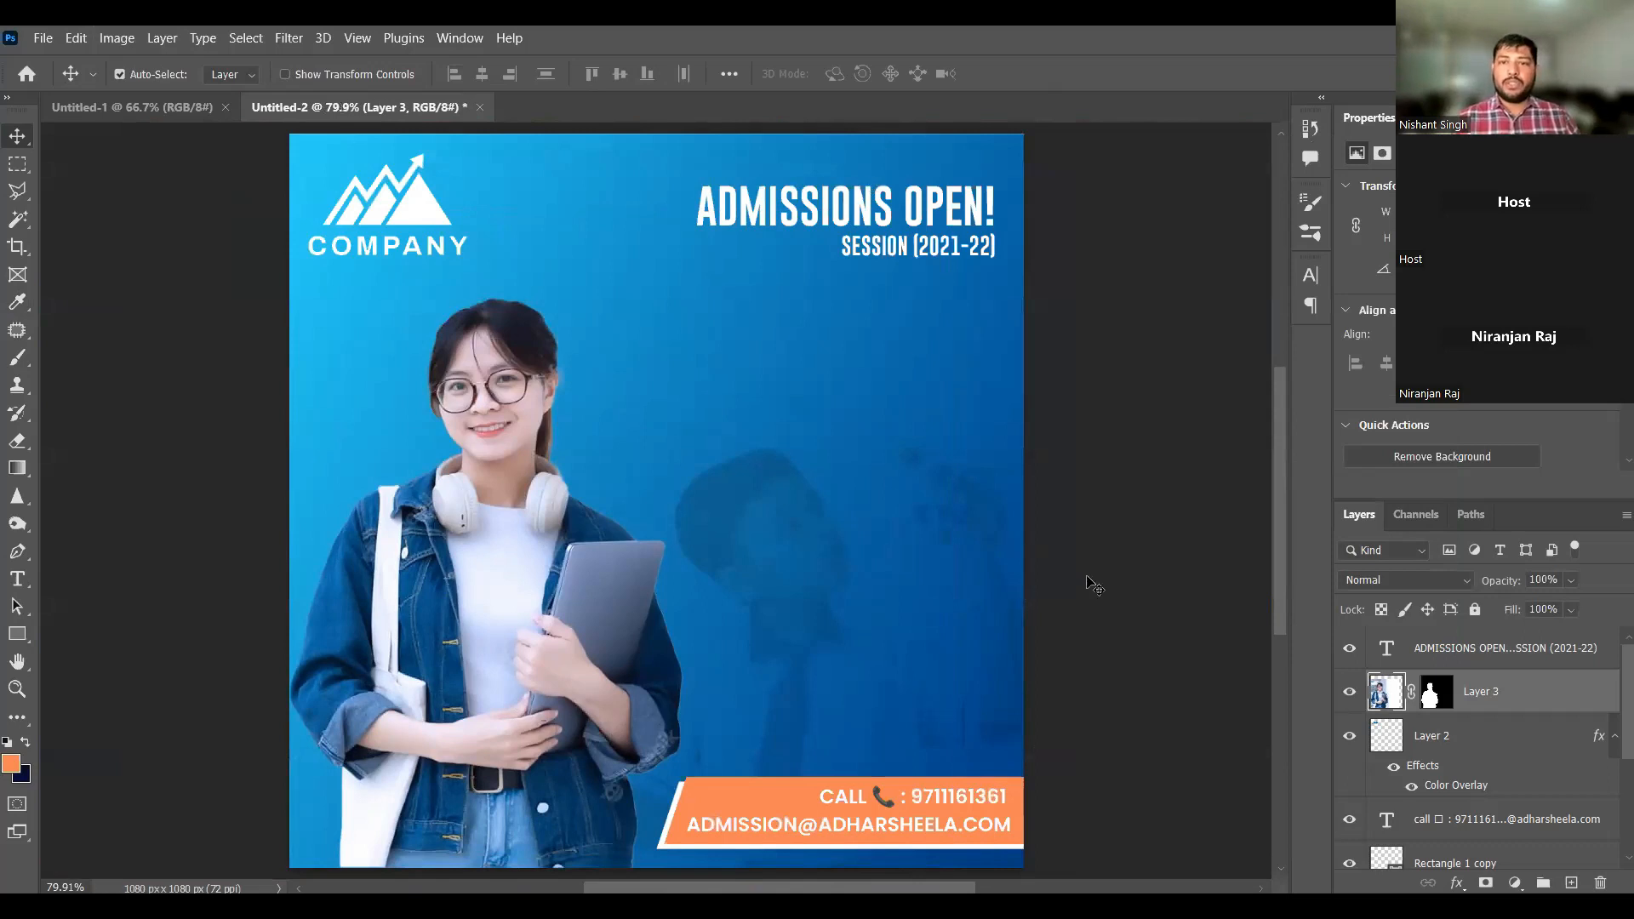
Step: Show the rulers and place a horizontal guide along the base of the logo's mountain symbol
key("ctrl+minus")
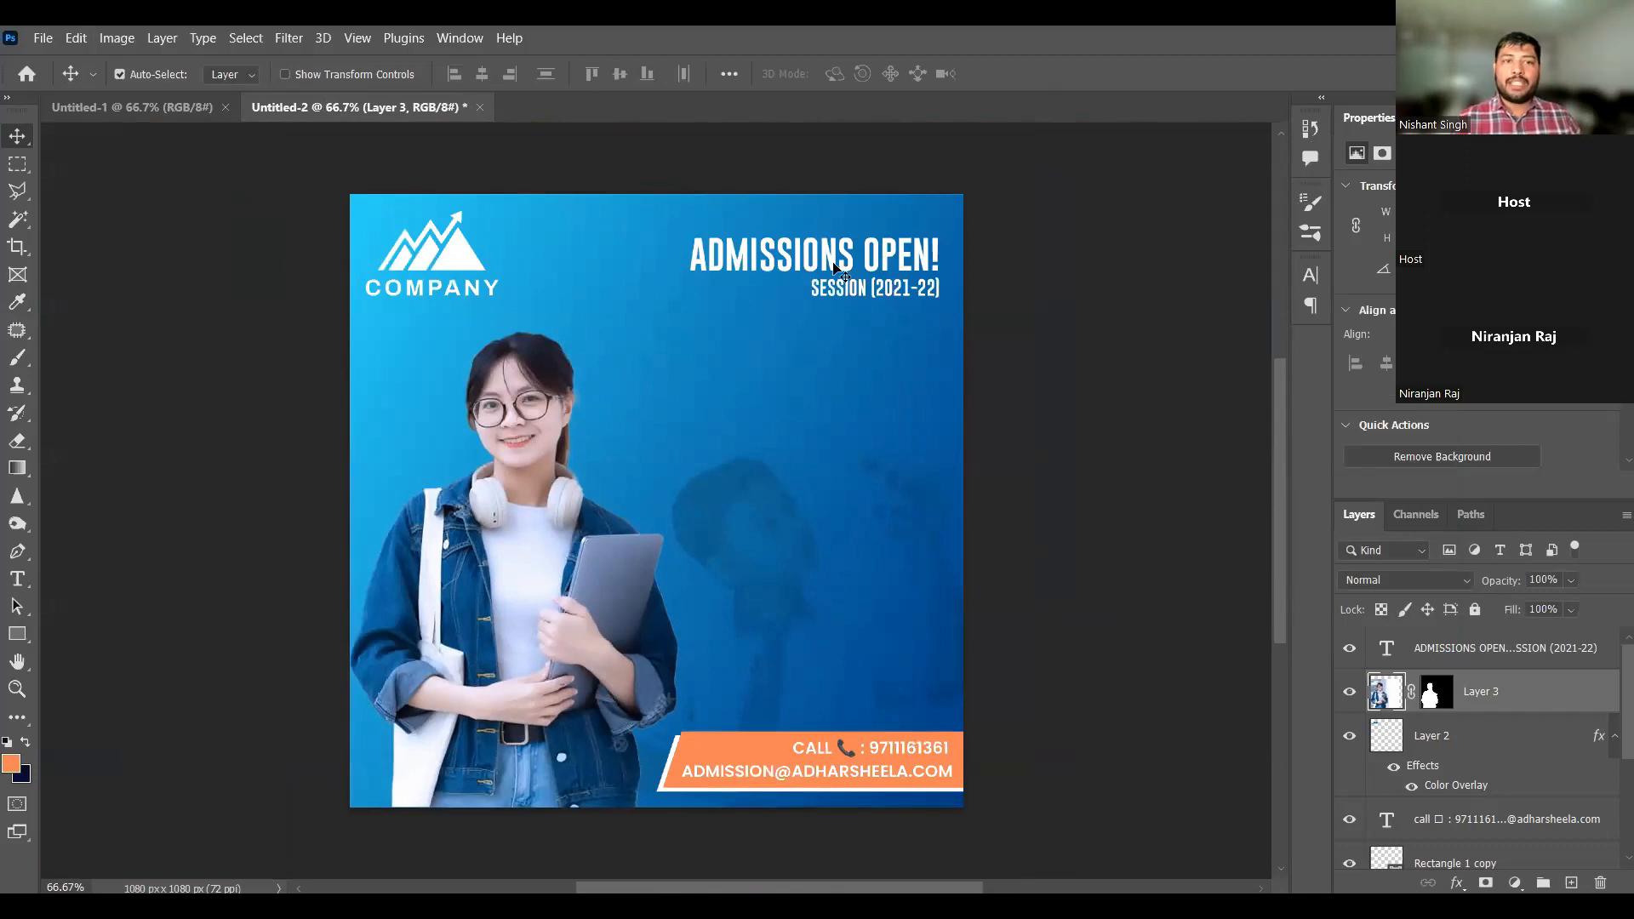
key("ctrl+r")
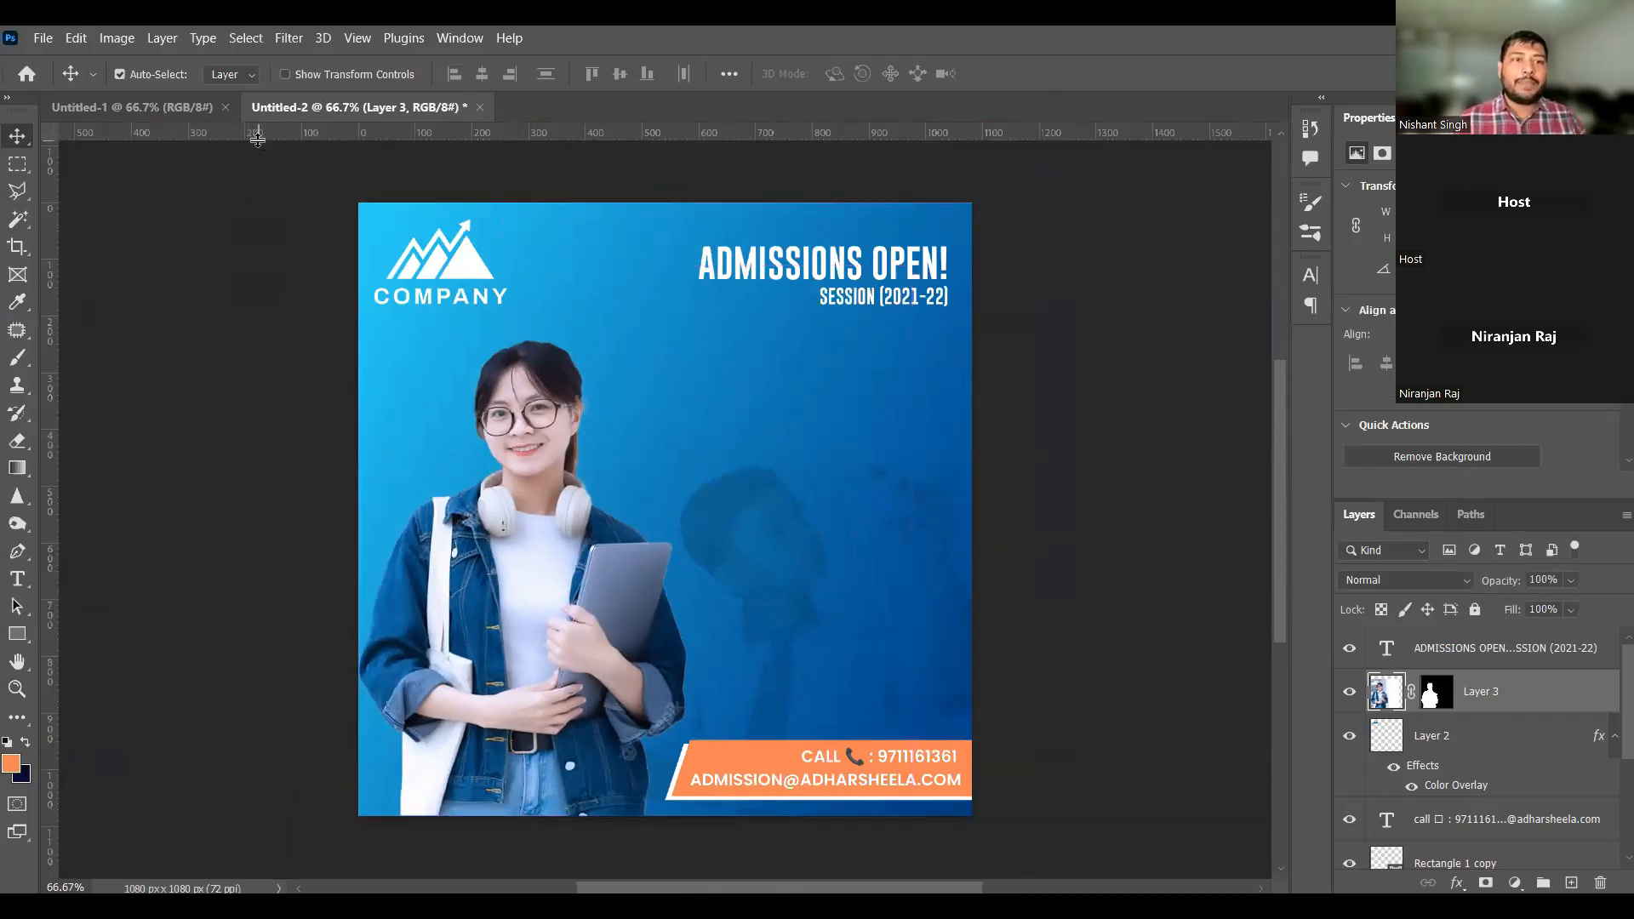
left_click_drag(260, 279, 487, 280)
scroll(487, 279, "up", 2)
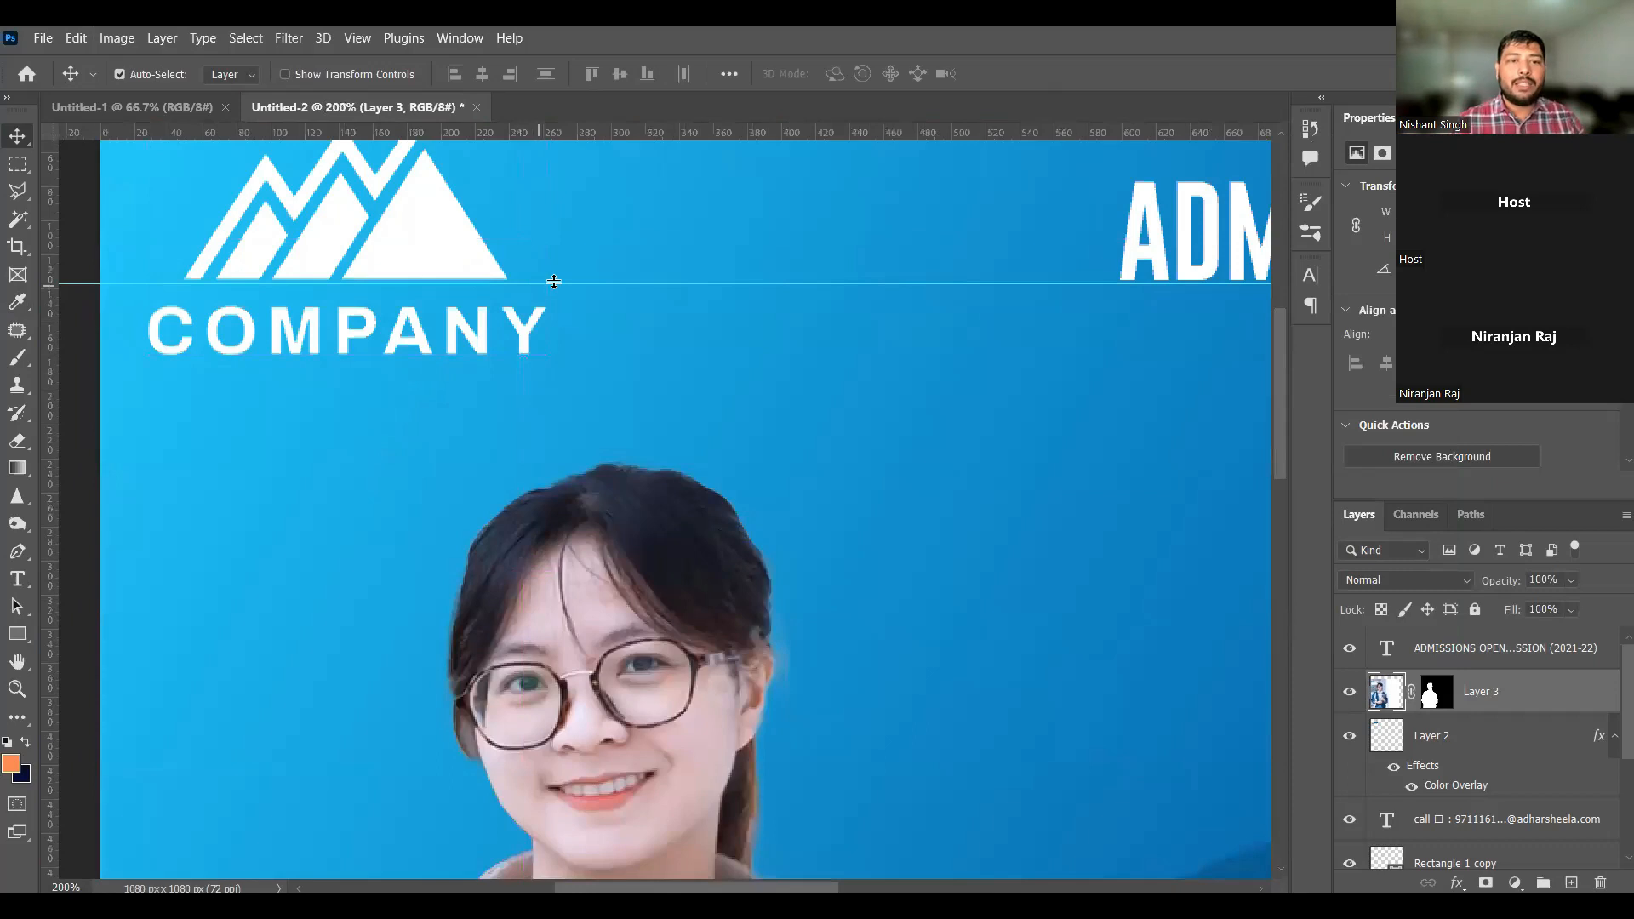
left_click_drag(555, 279, 265, 318)
Step: Nudge the admissions text up so the bottom of "ADMISSIONS OPEN!" rests on the horizontal guide
scroll(795, 317, "right", 3)
scroll(633, 322, "right", 2)
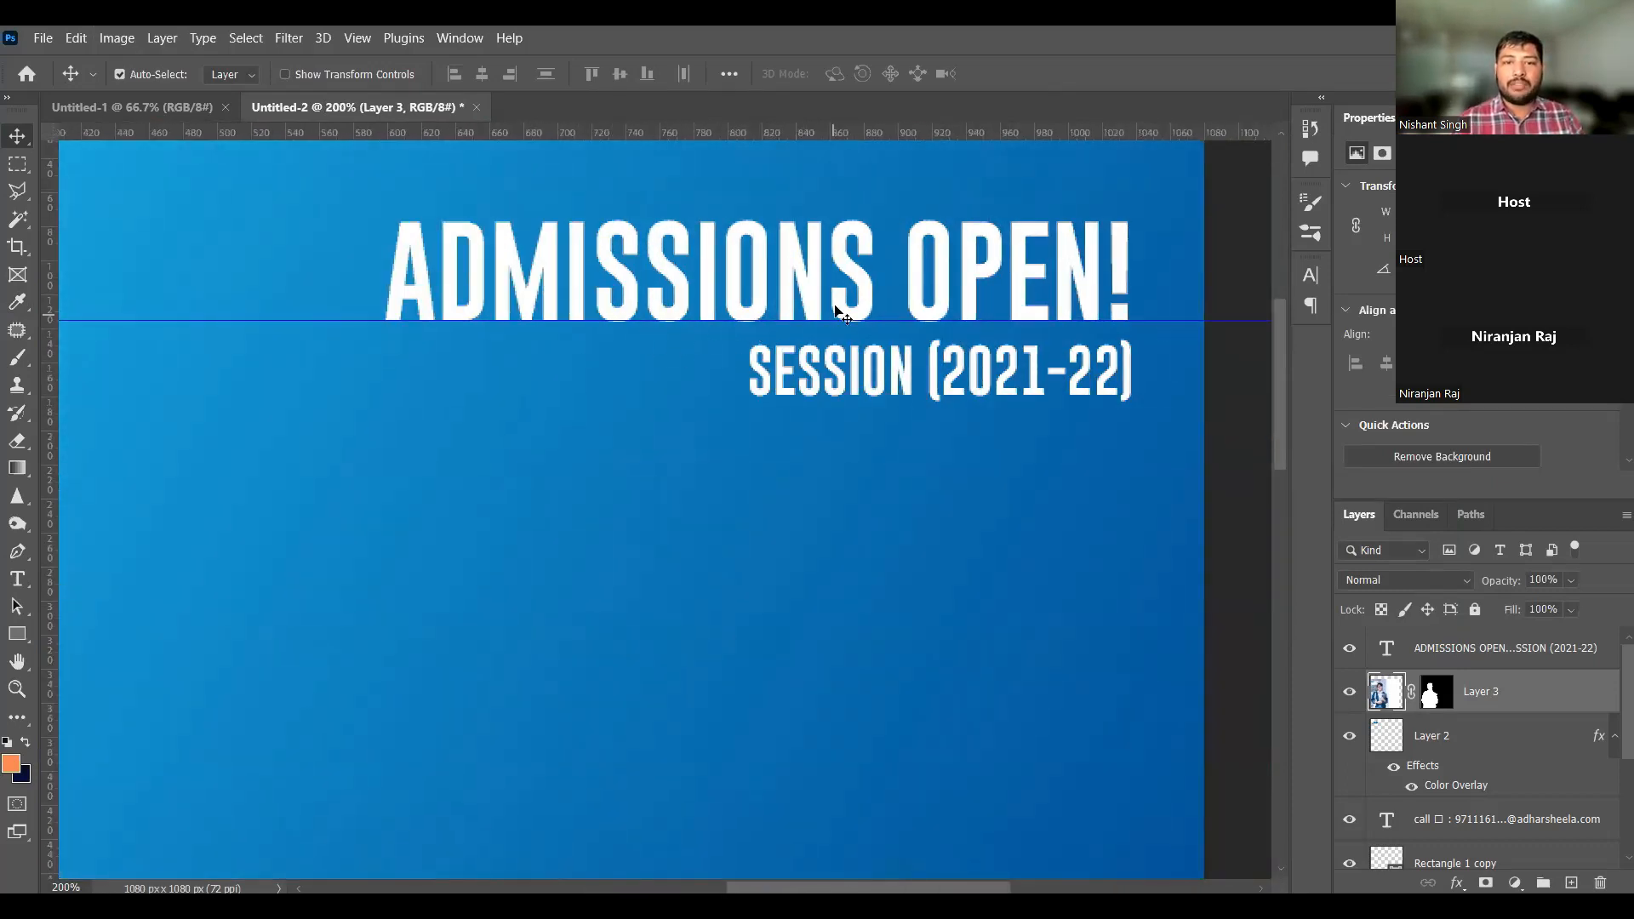
left_click(864, 304)
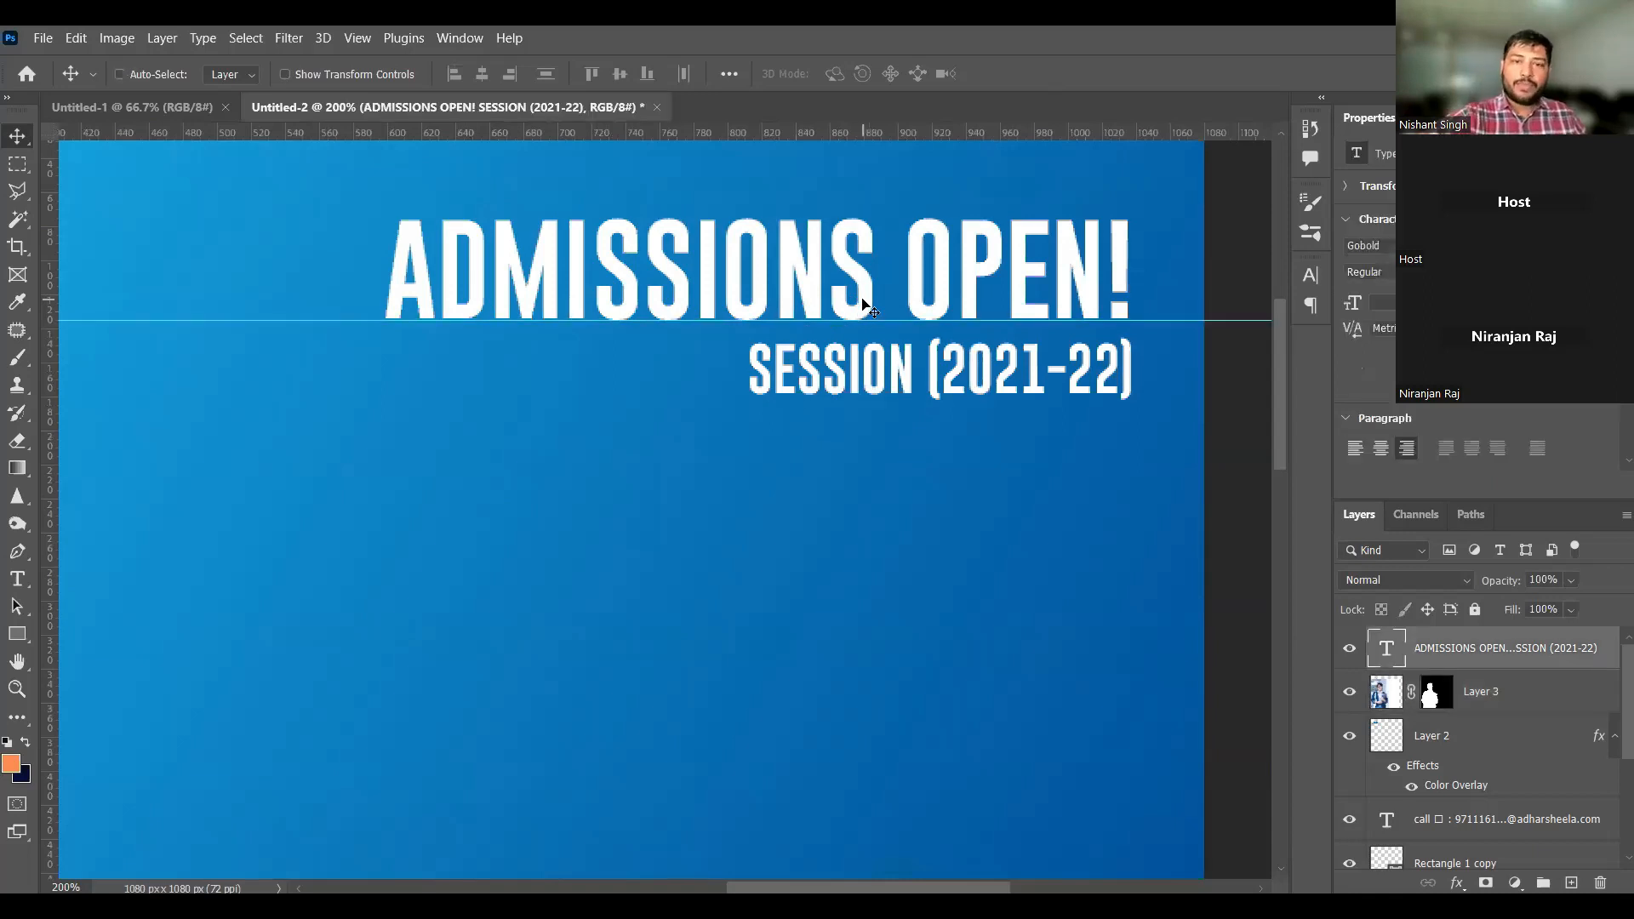
key("ctrl+0")
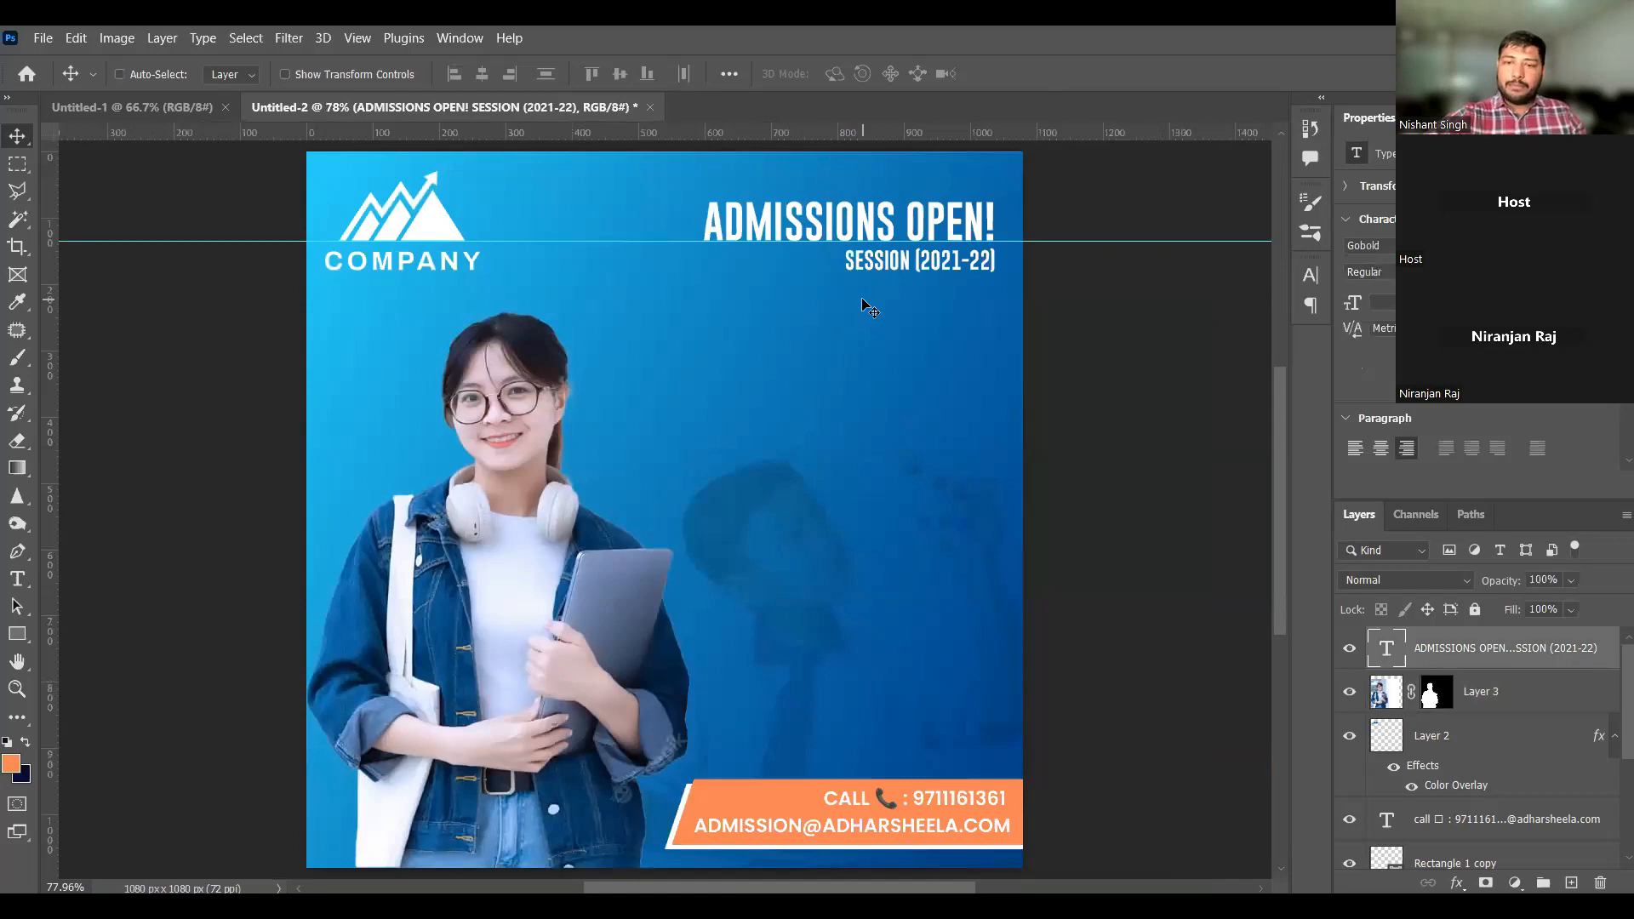
key("ctrl+minus")
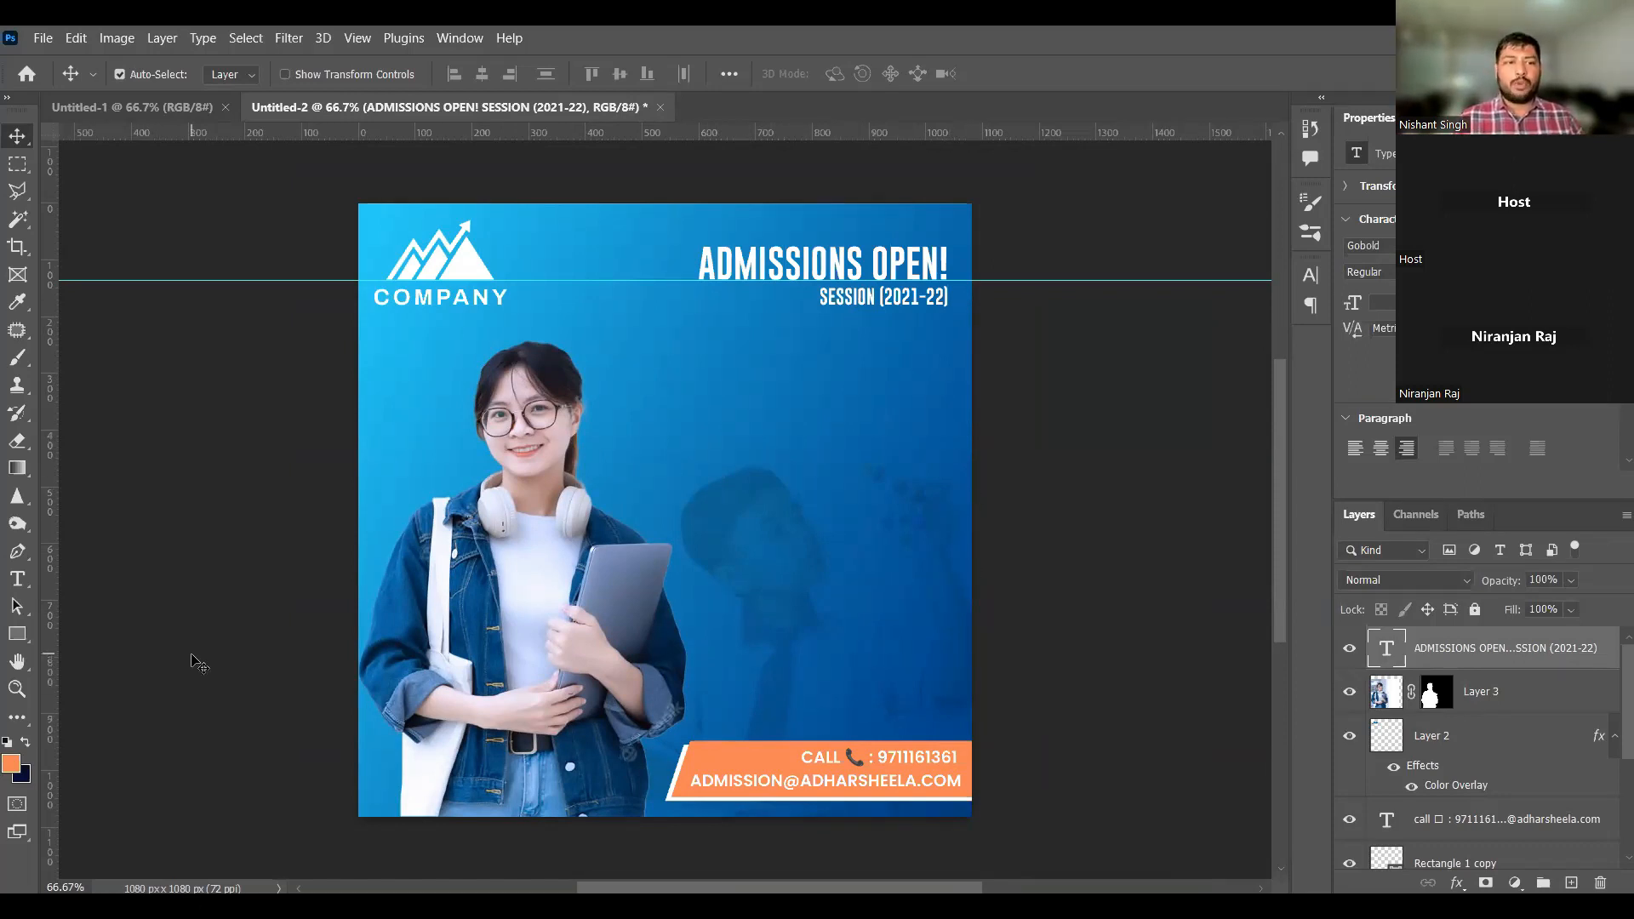
left_click(15, 636)
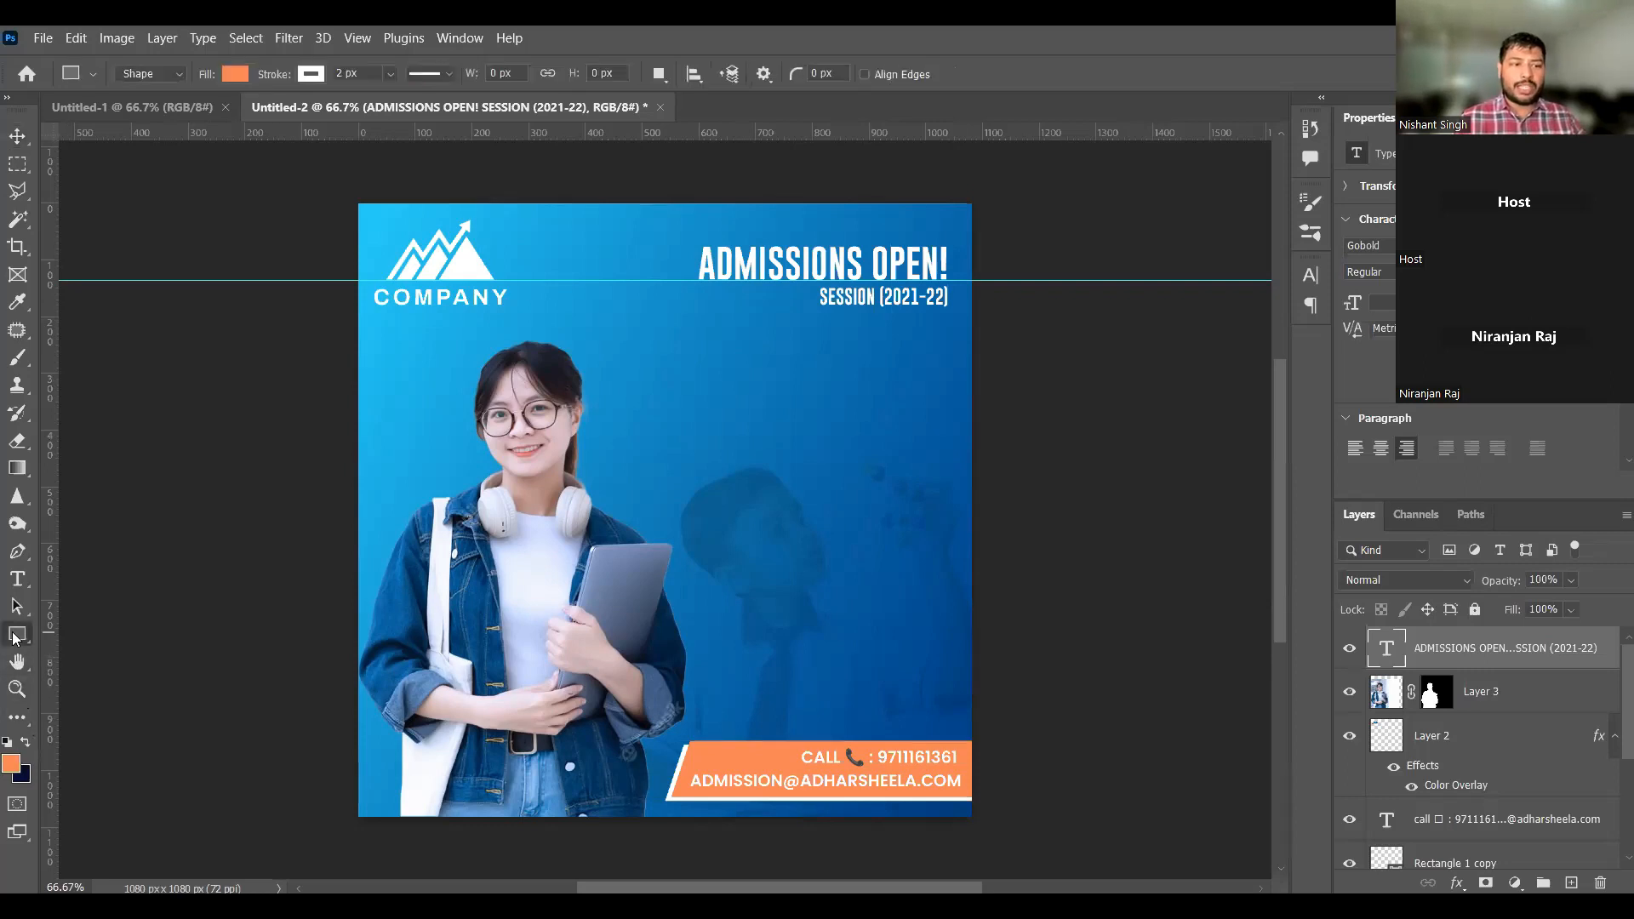
right_click(15, 638)
left_click(102, 655)
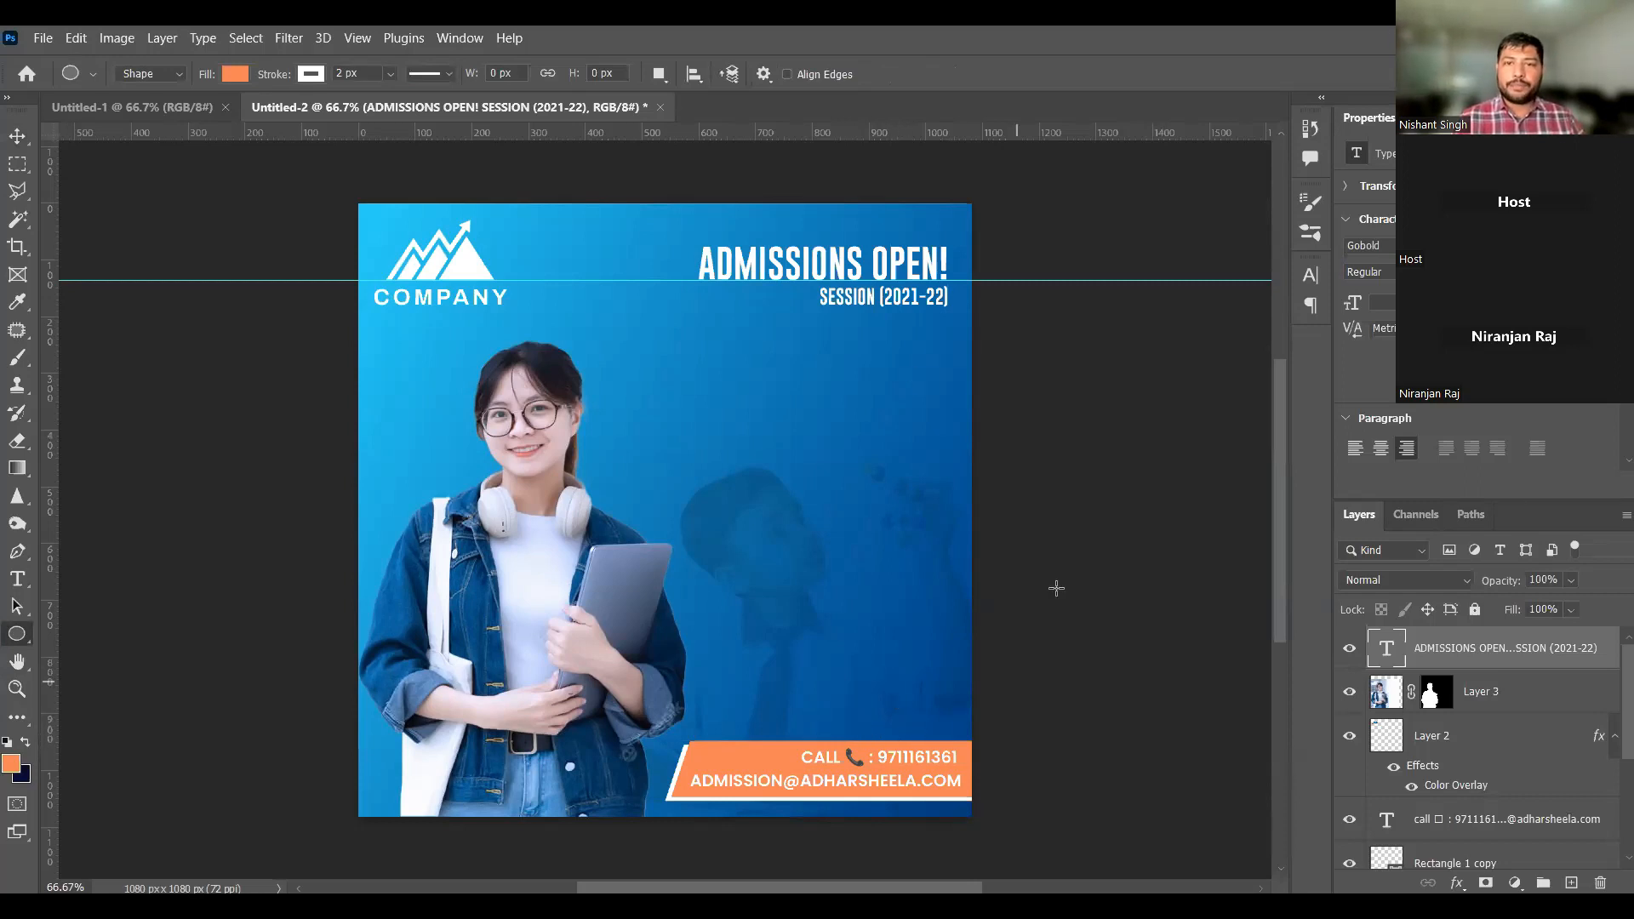
key("v")
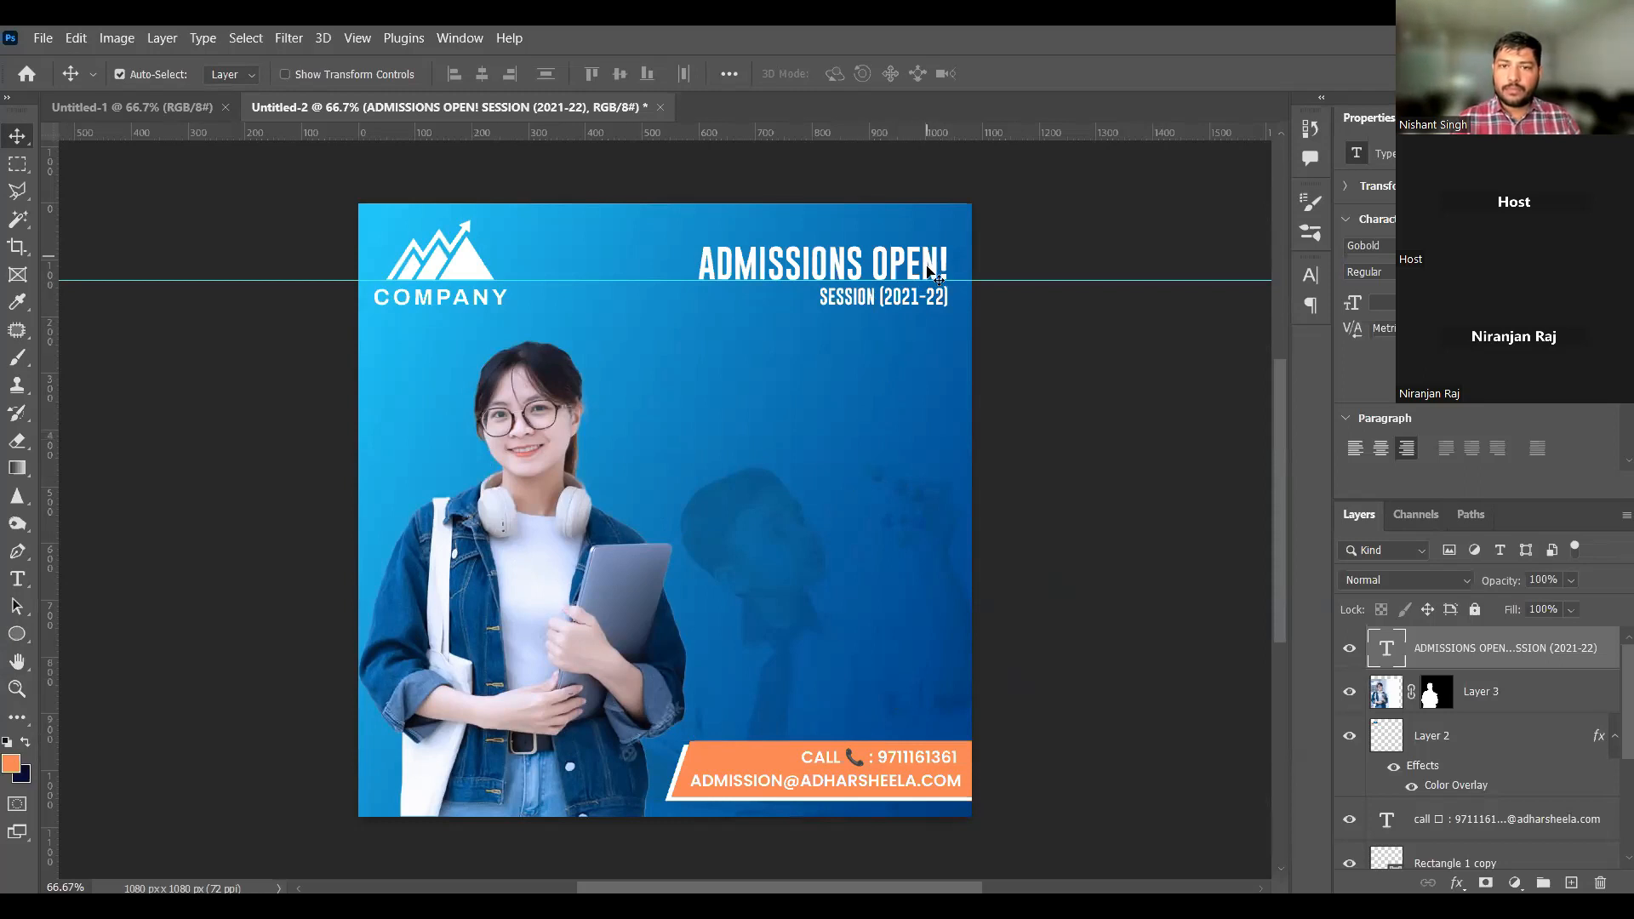
Step: Try repositioning the admissions text on the horizontal guide, and undo the move
mouse_move(932, 270)
left_mouse_down()
mouse_move(940, 309)
mouse_move(935, 281)
left_mouse_up()
key("ctrl+z")
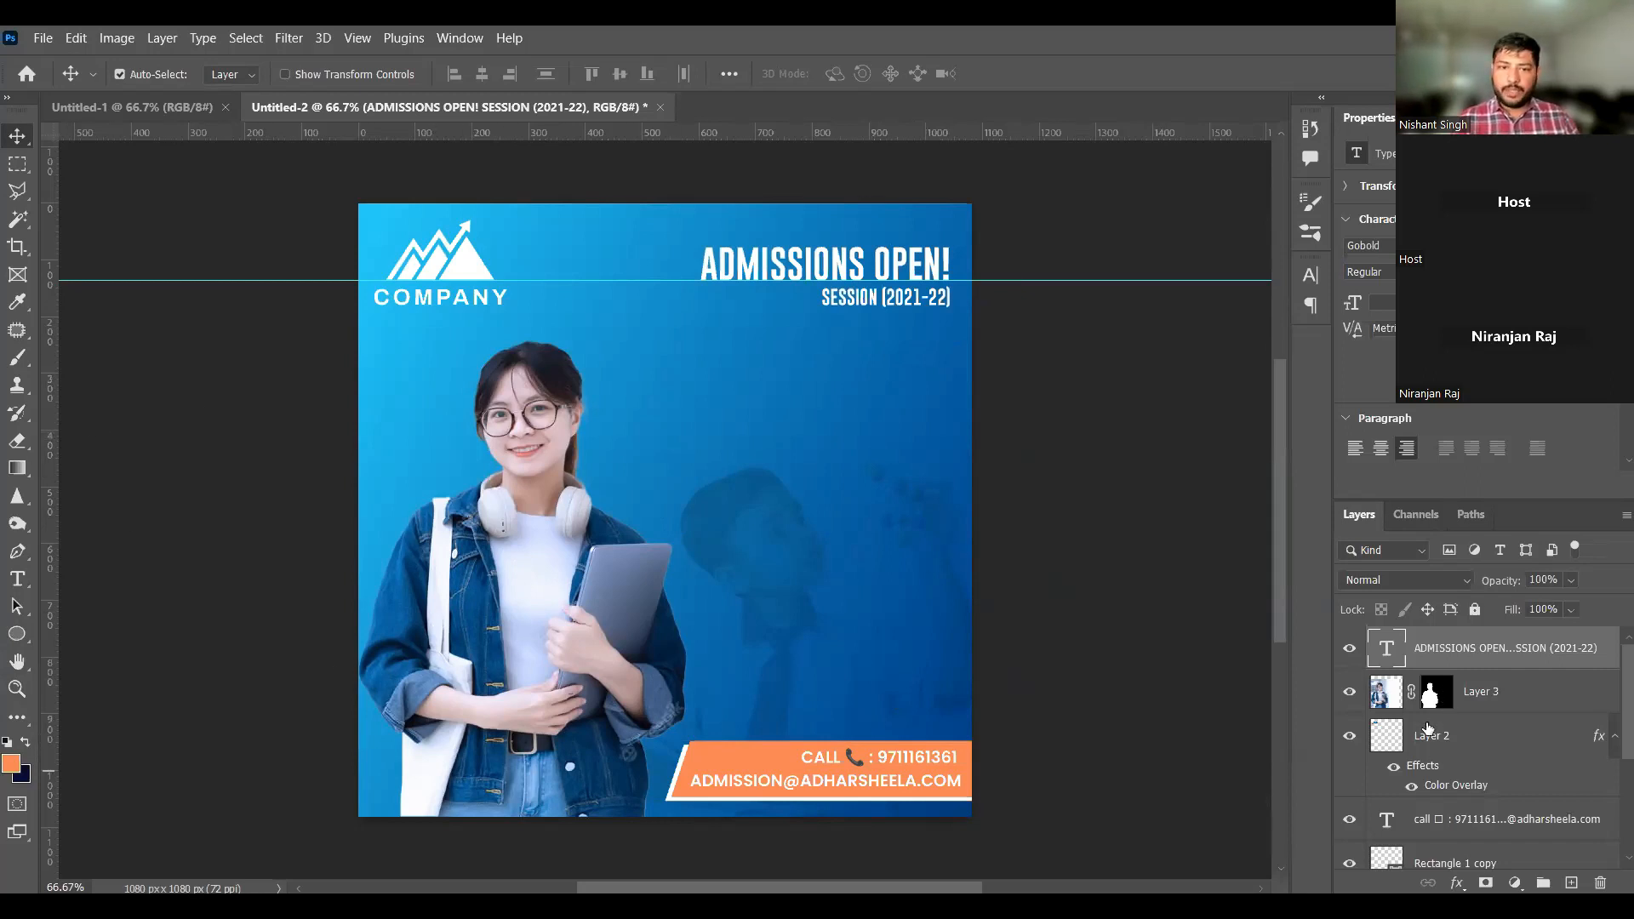
Step: Draw an orange circle about 777 px in diameter behind the student, directly above Layer 4 in the layer stack
left_click(17, 634)
scroll(1539, 748, "down", 5)
left_click(1492, 761)
left_click(1492, 761)
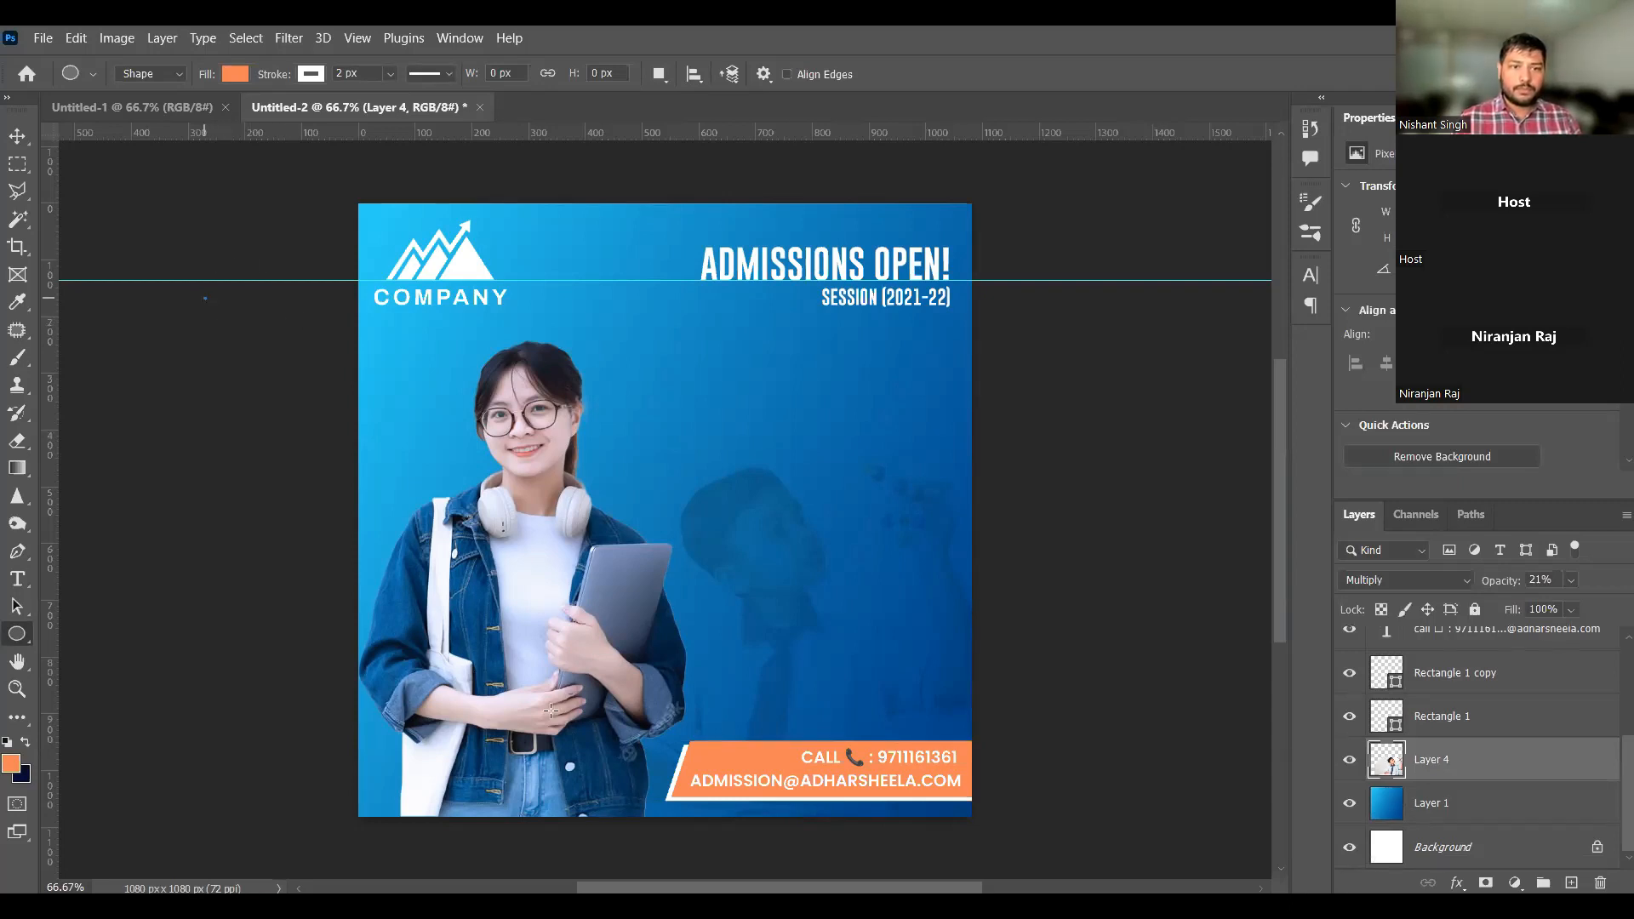
left_click_drag(589, 733, 646, 779)
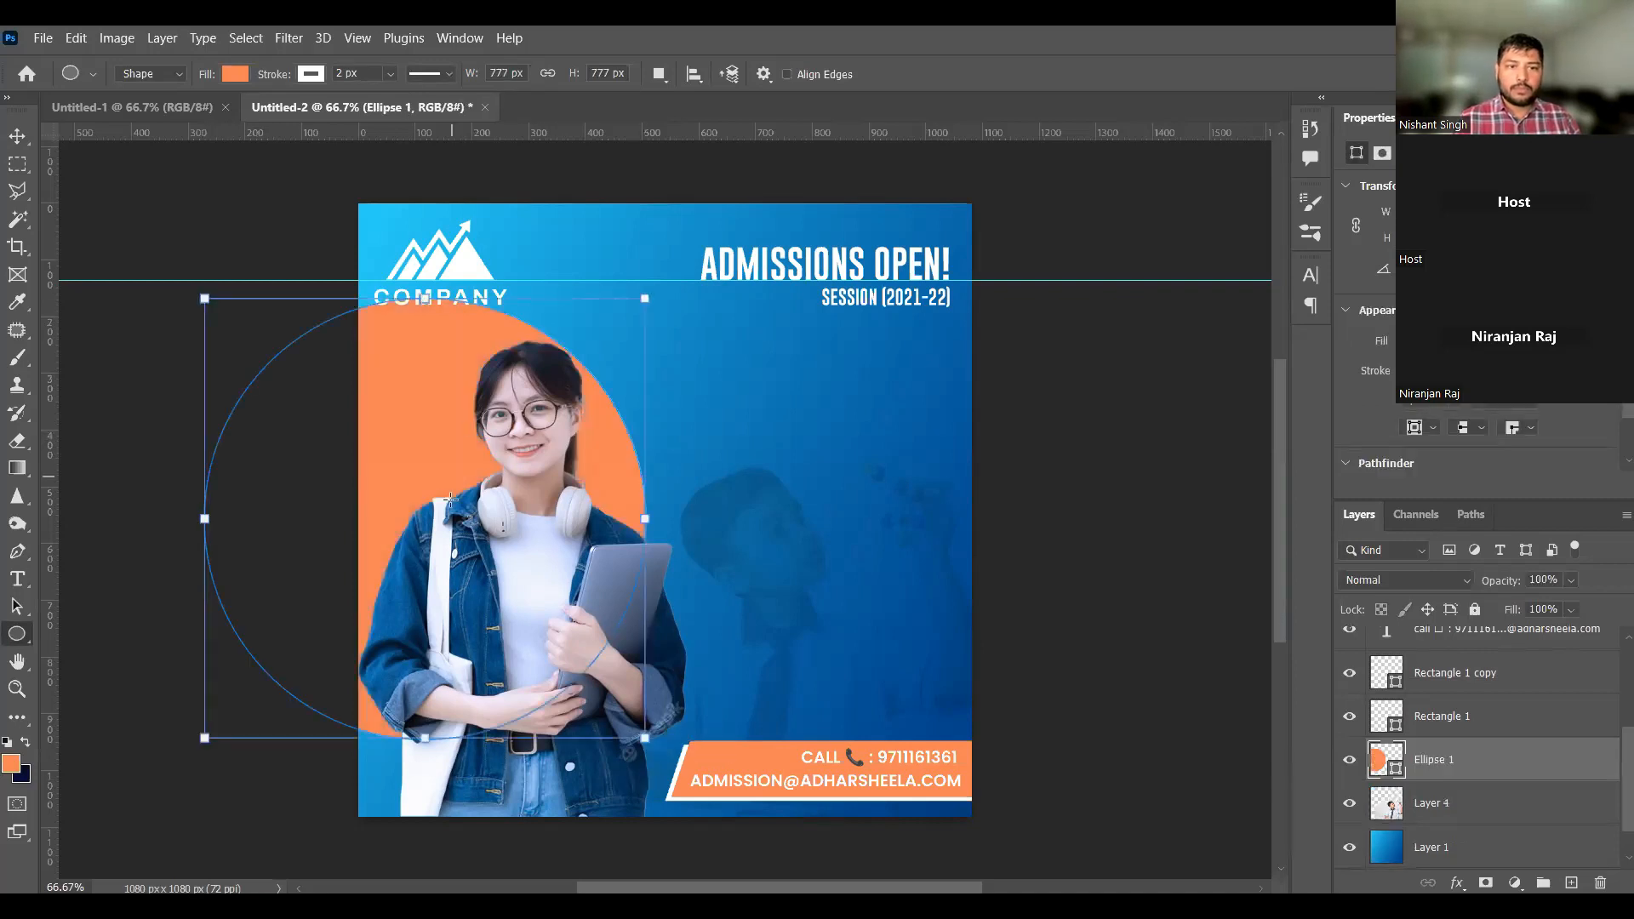
Step: Move the orange circle about 78 px right and 40 px down so its right edge meets the contact bar's edge, and deselect it
key("v")
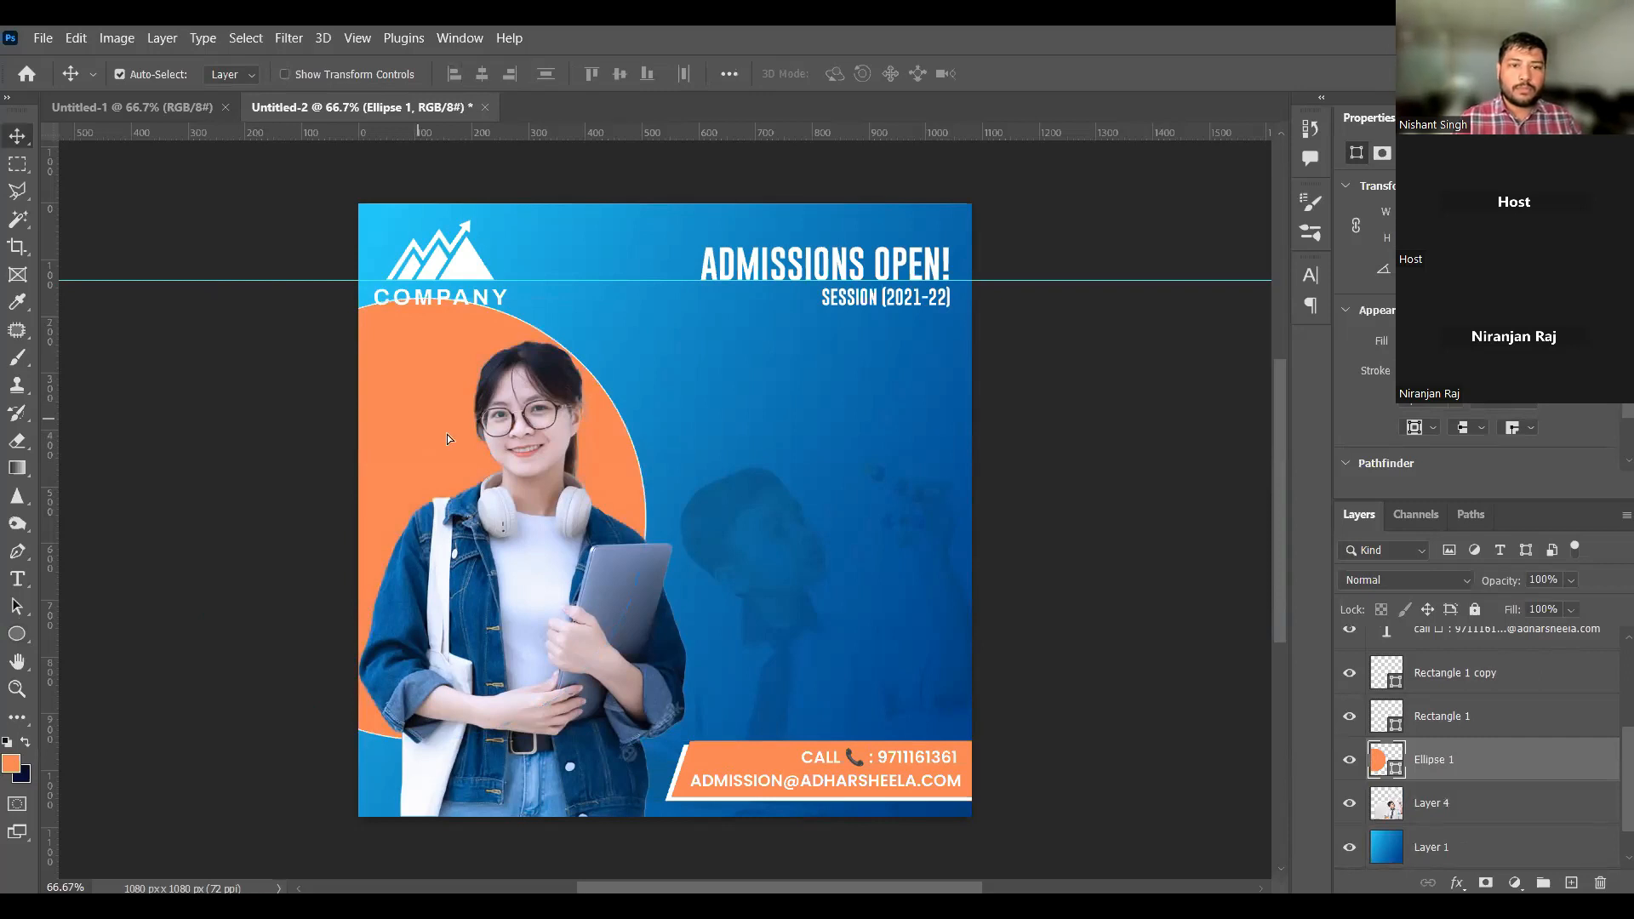
left_click_drag(462, 441, 505, 462)
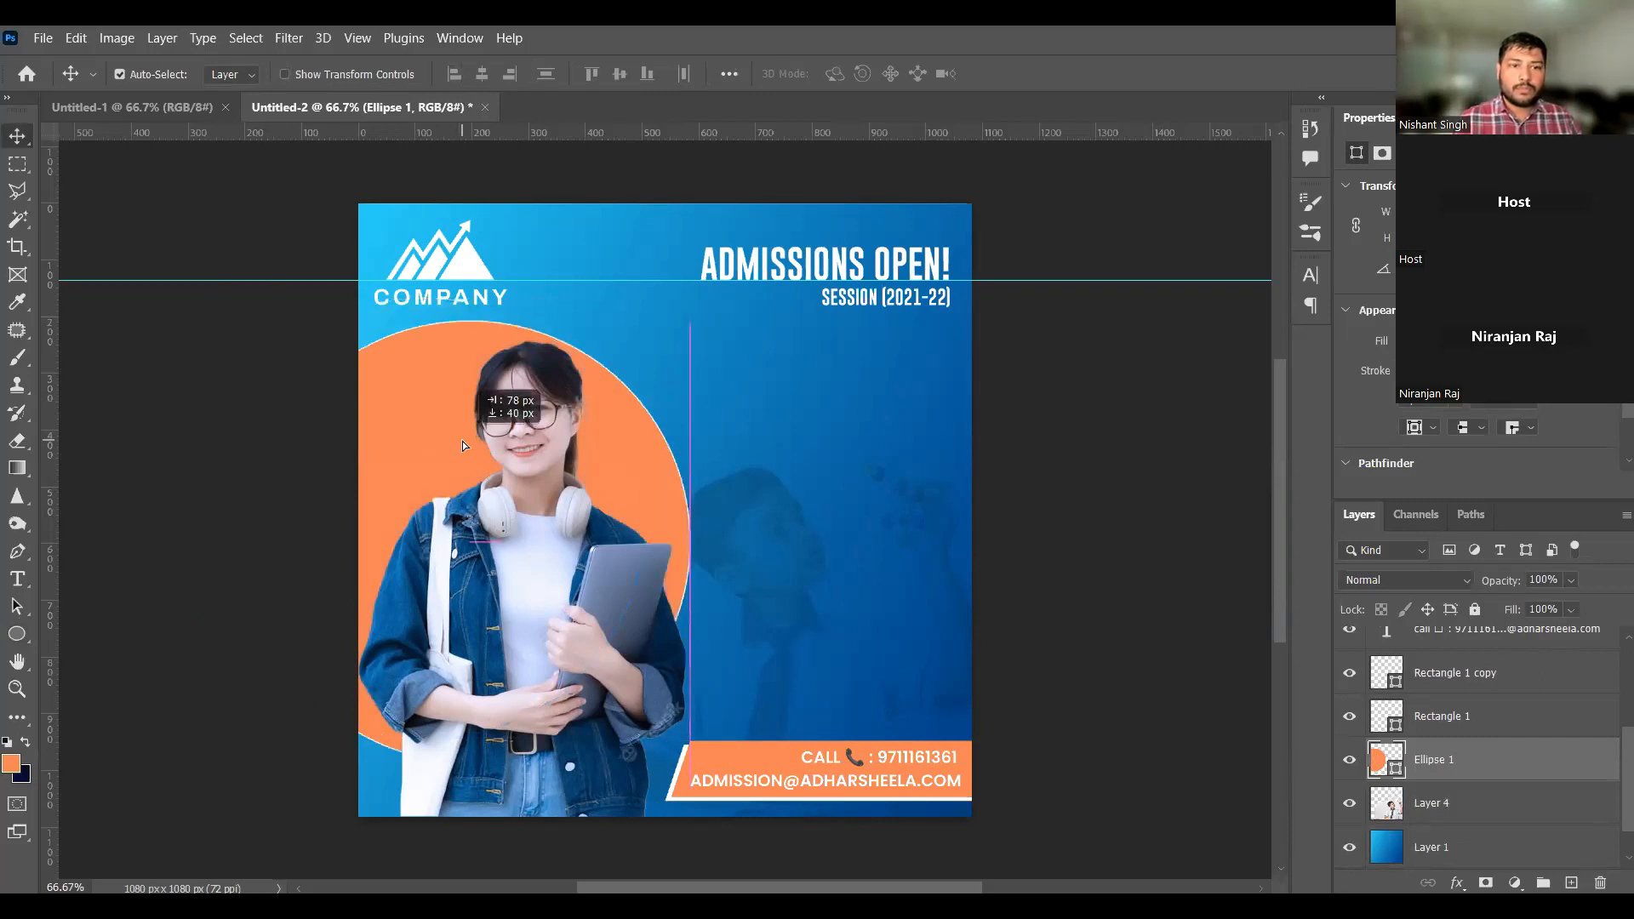
left_click(1113, 711)
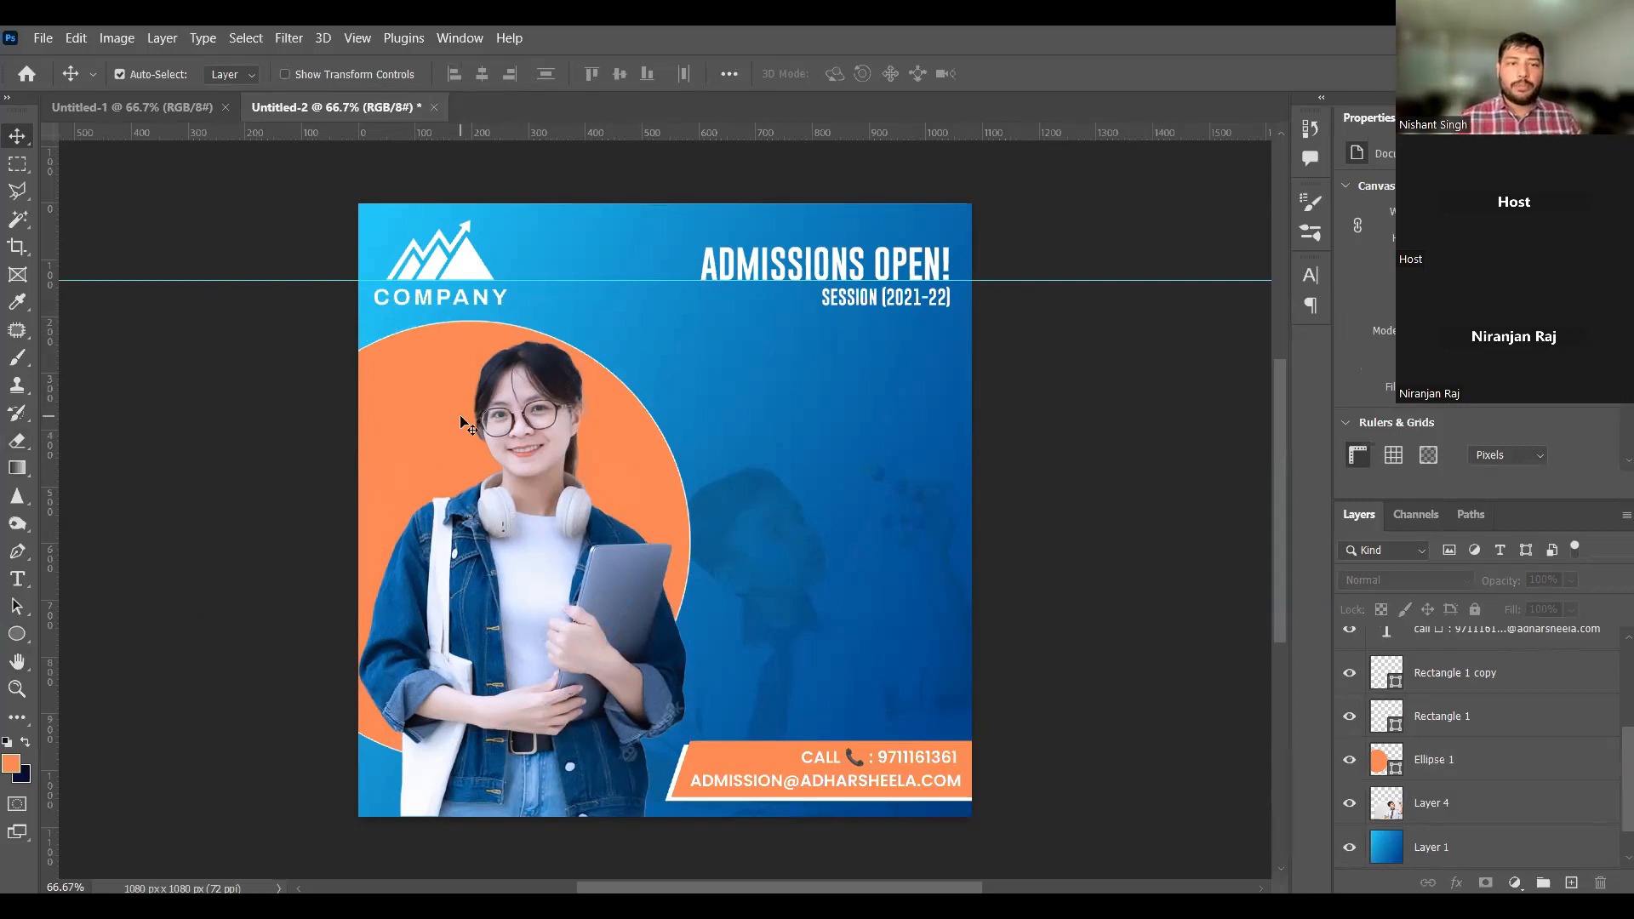
Step: Try a pasted building photo clipped to the orange circle, scaled to 97% and repositioned behind the student
left_click(424, 426)
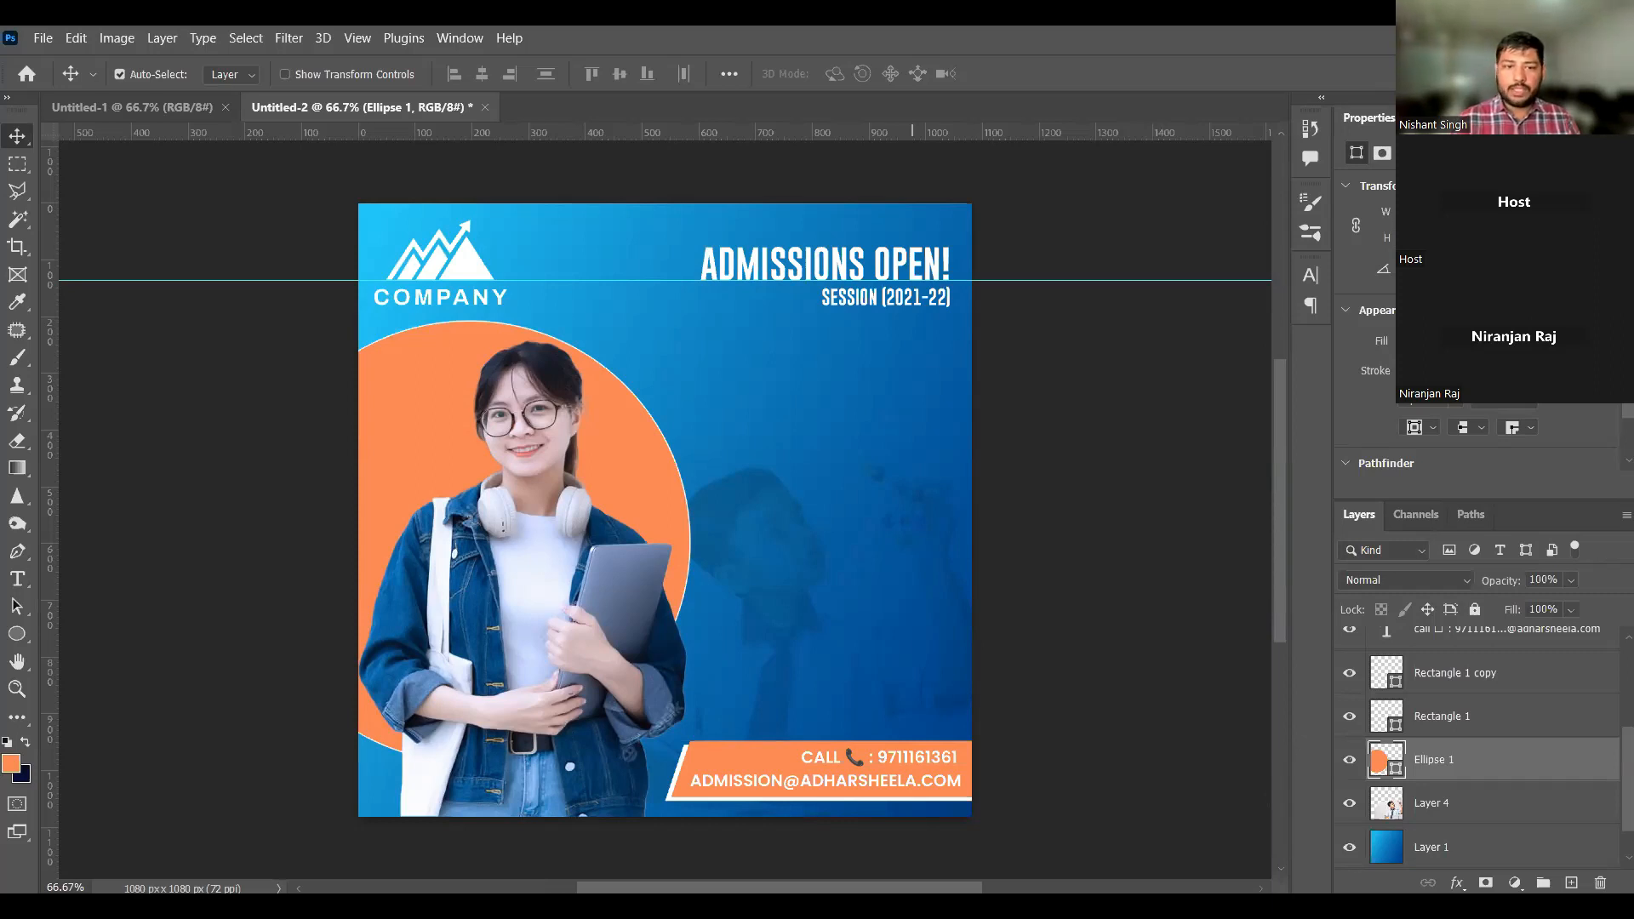
key("ctrl+v")
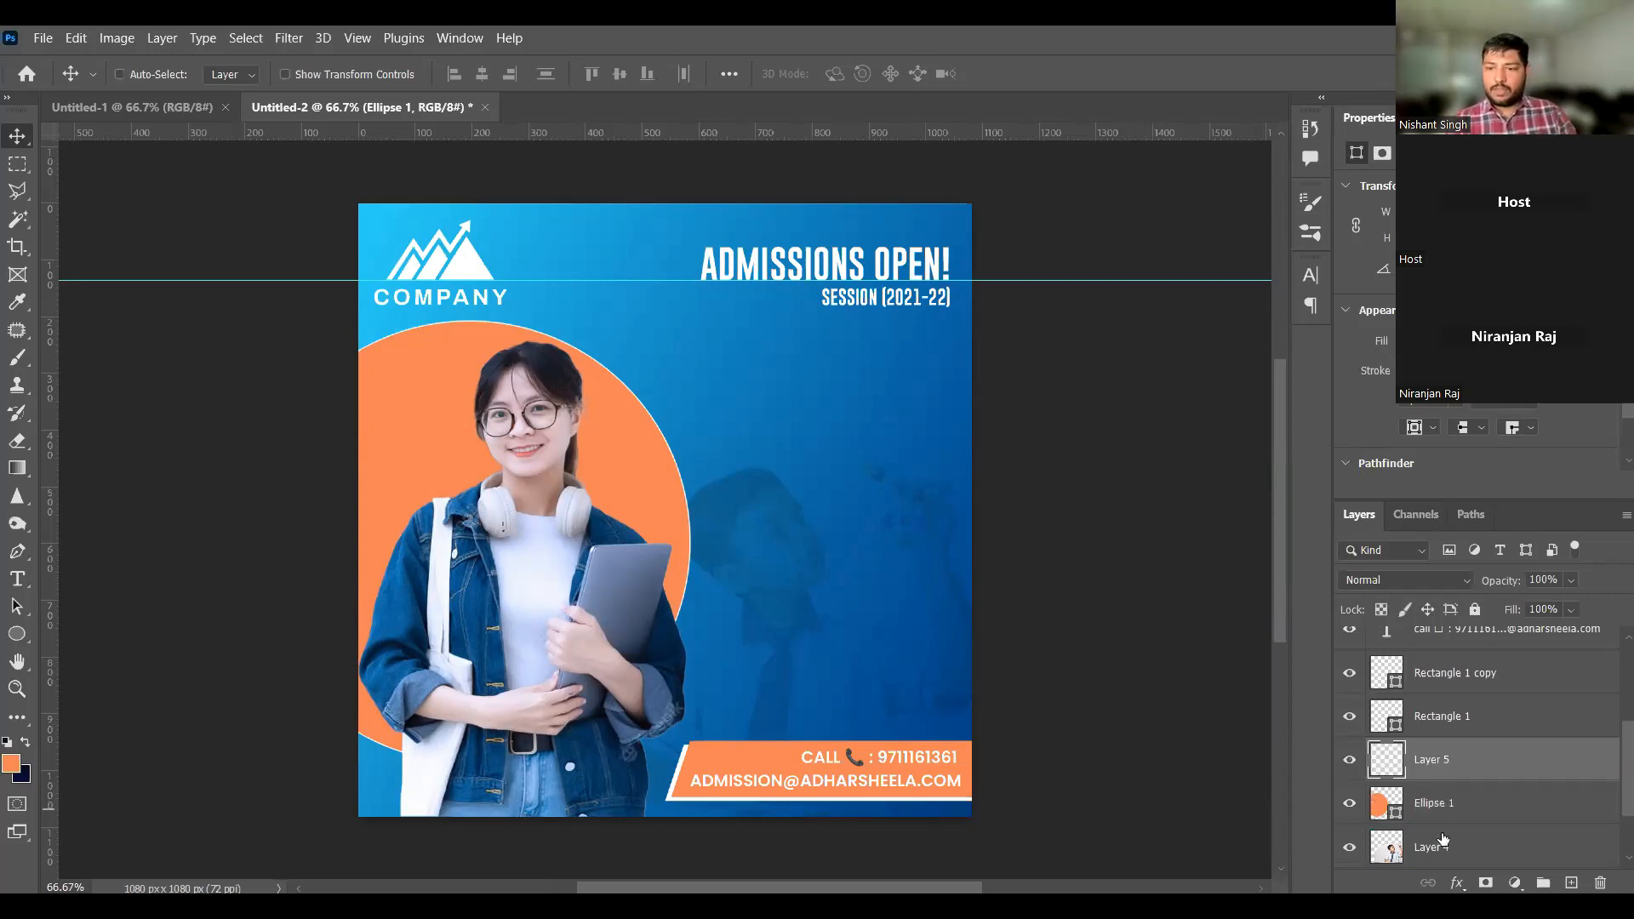
left_click(1519, 779, "alt")
key("ctrl+t")
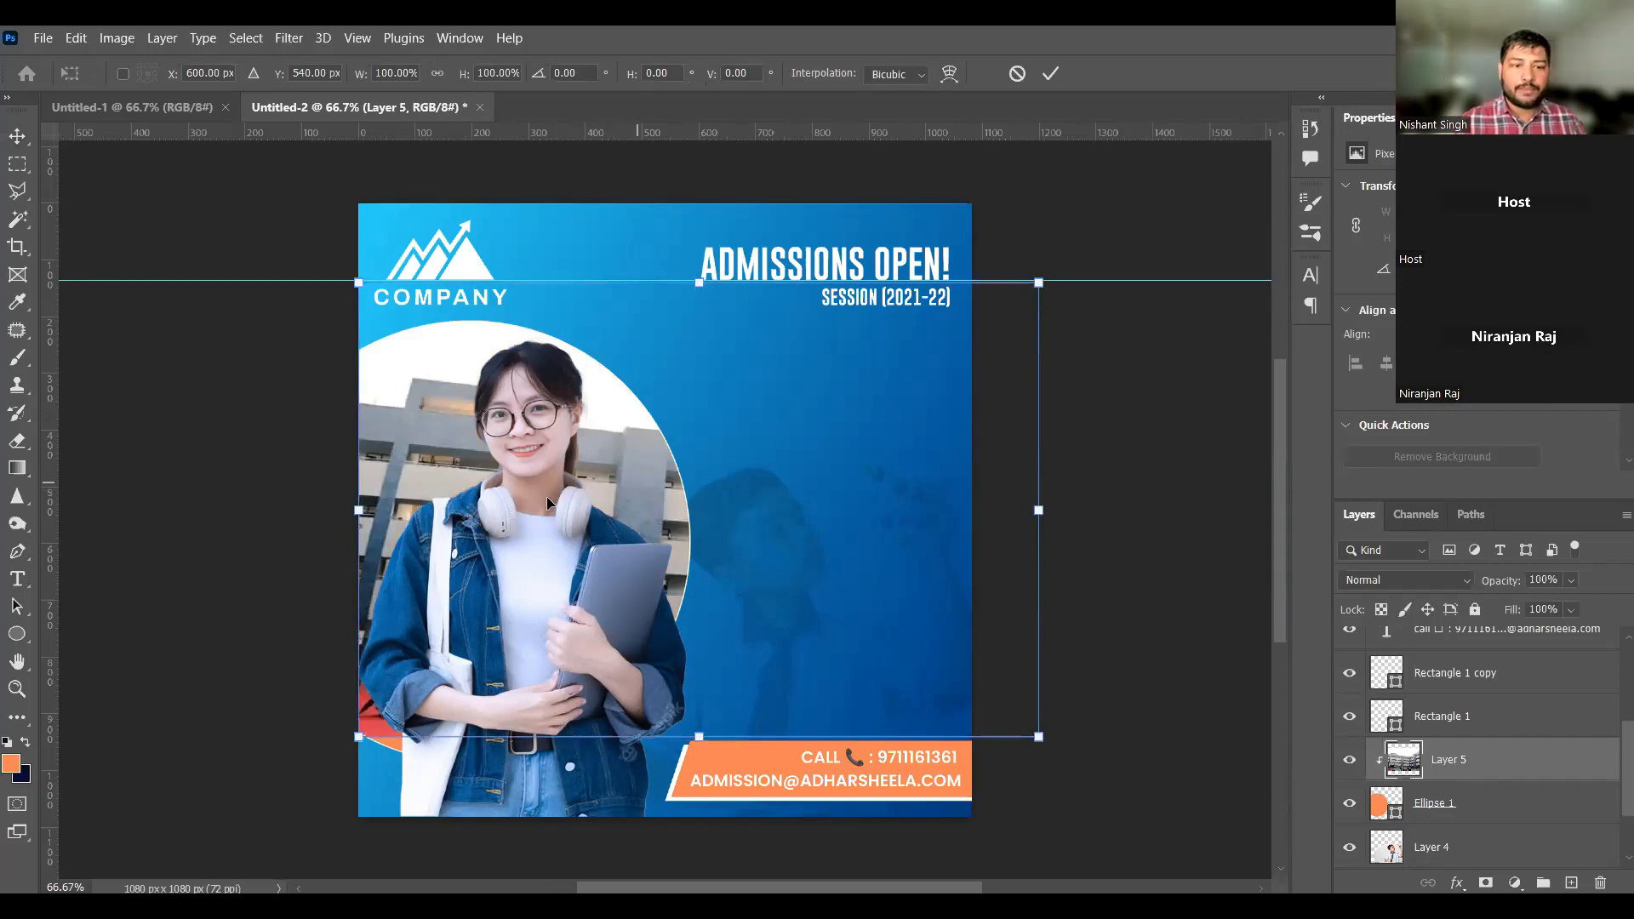
left_click_drag(543, 498, 452, 521)
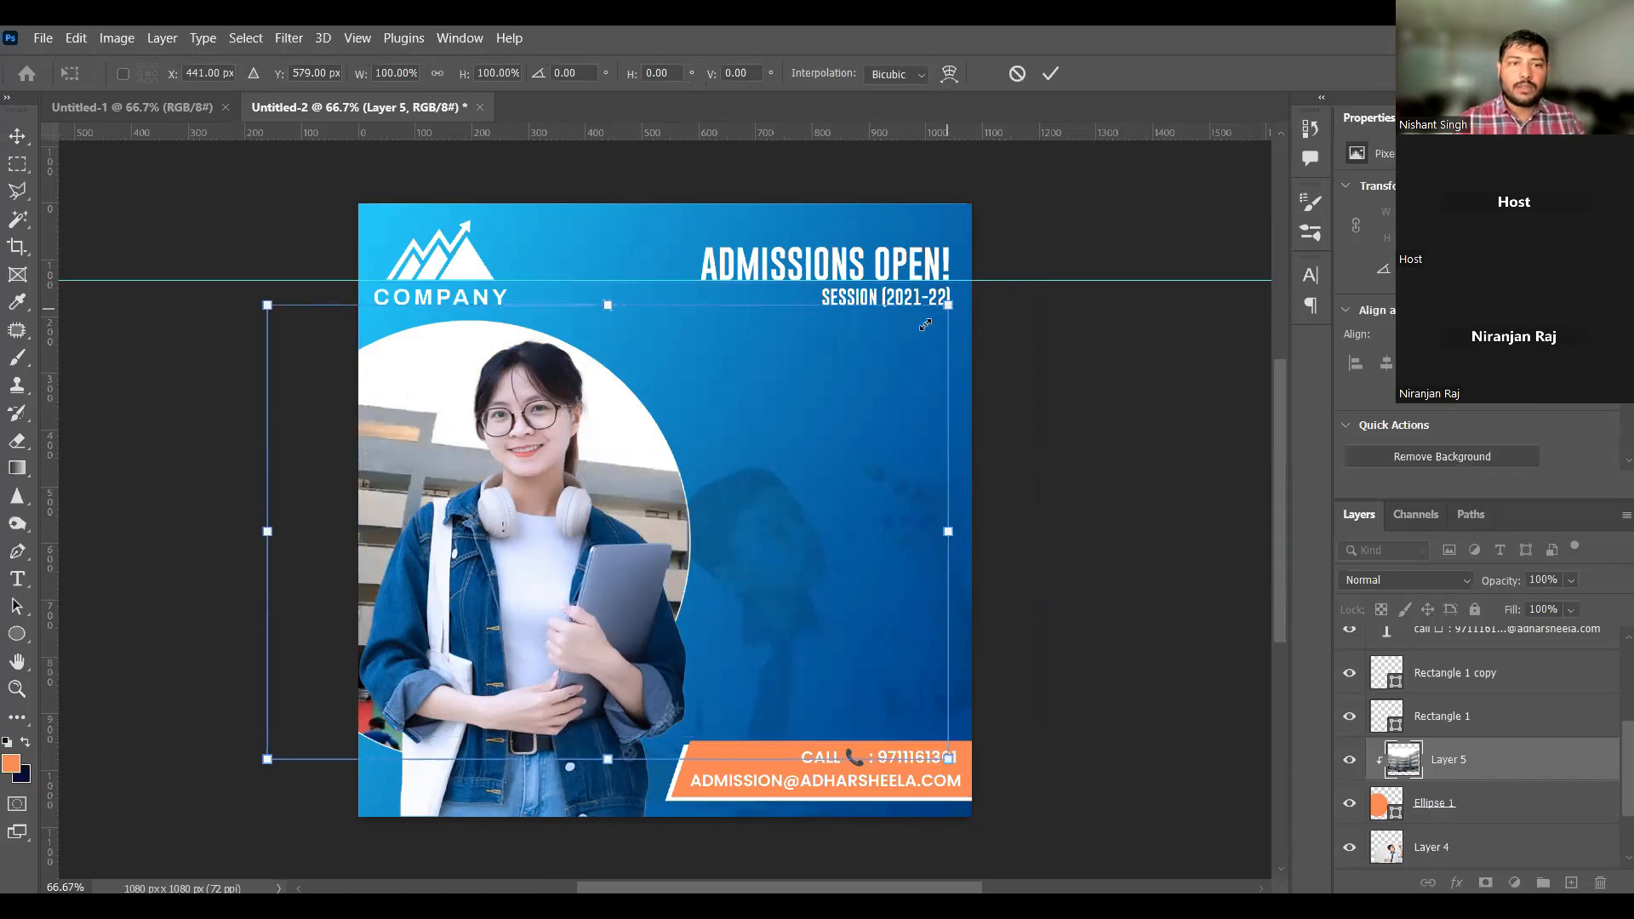
left_click_drag(926, 324, 904, 338)
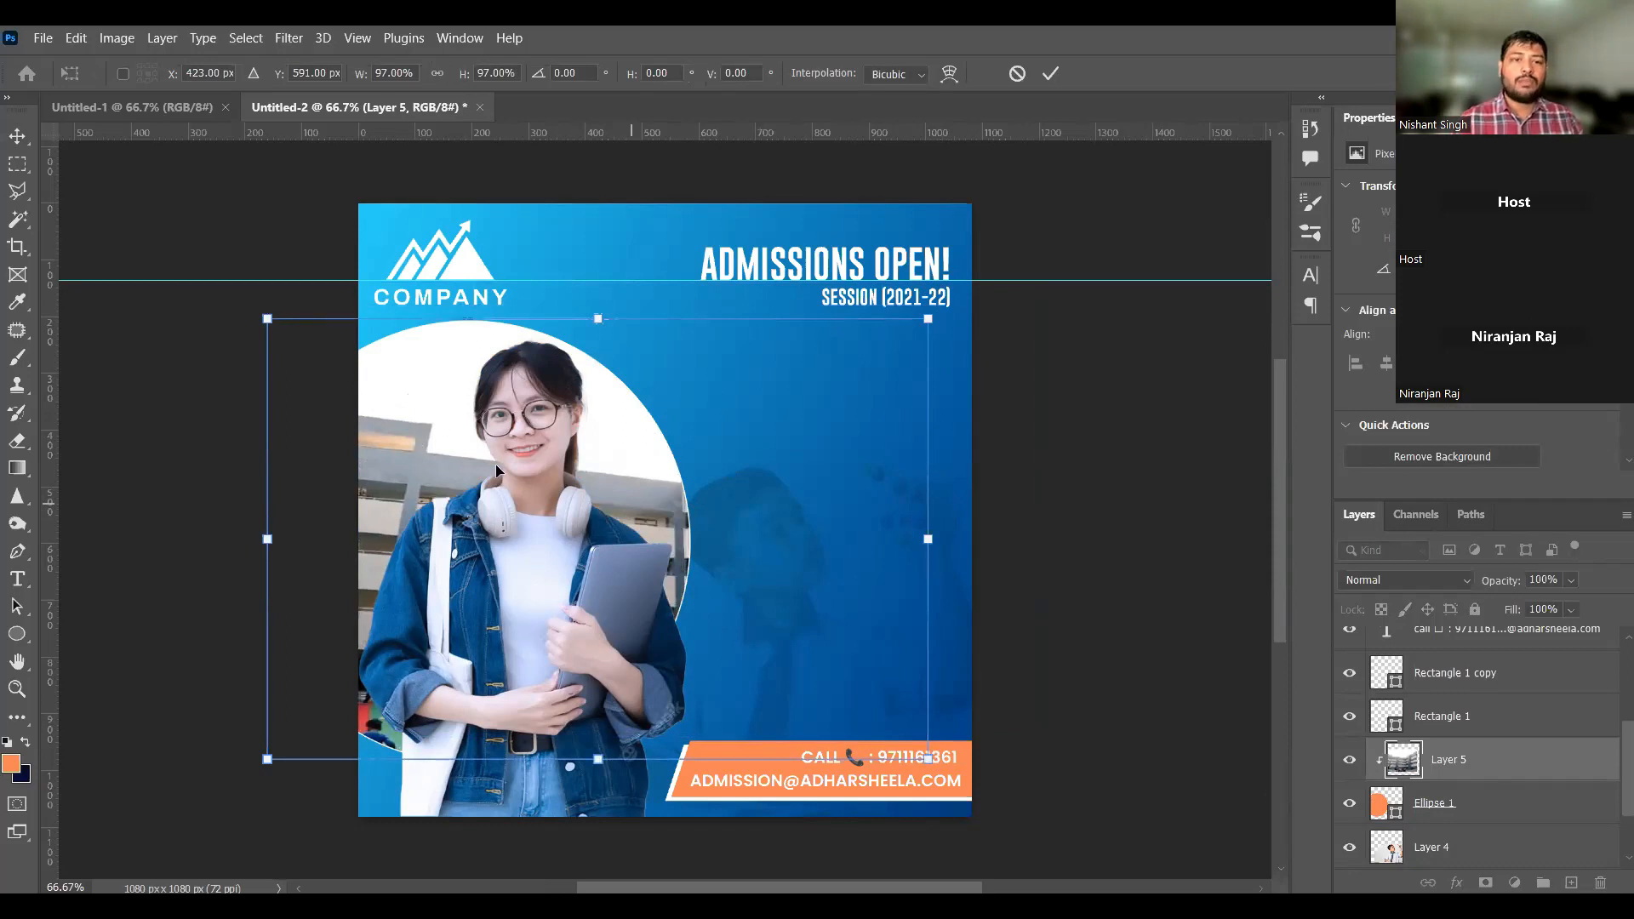
left_click_drag(630, 503, 496, 466)
key("Return")
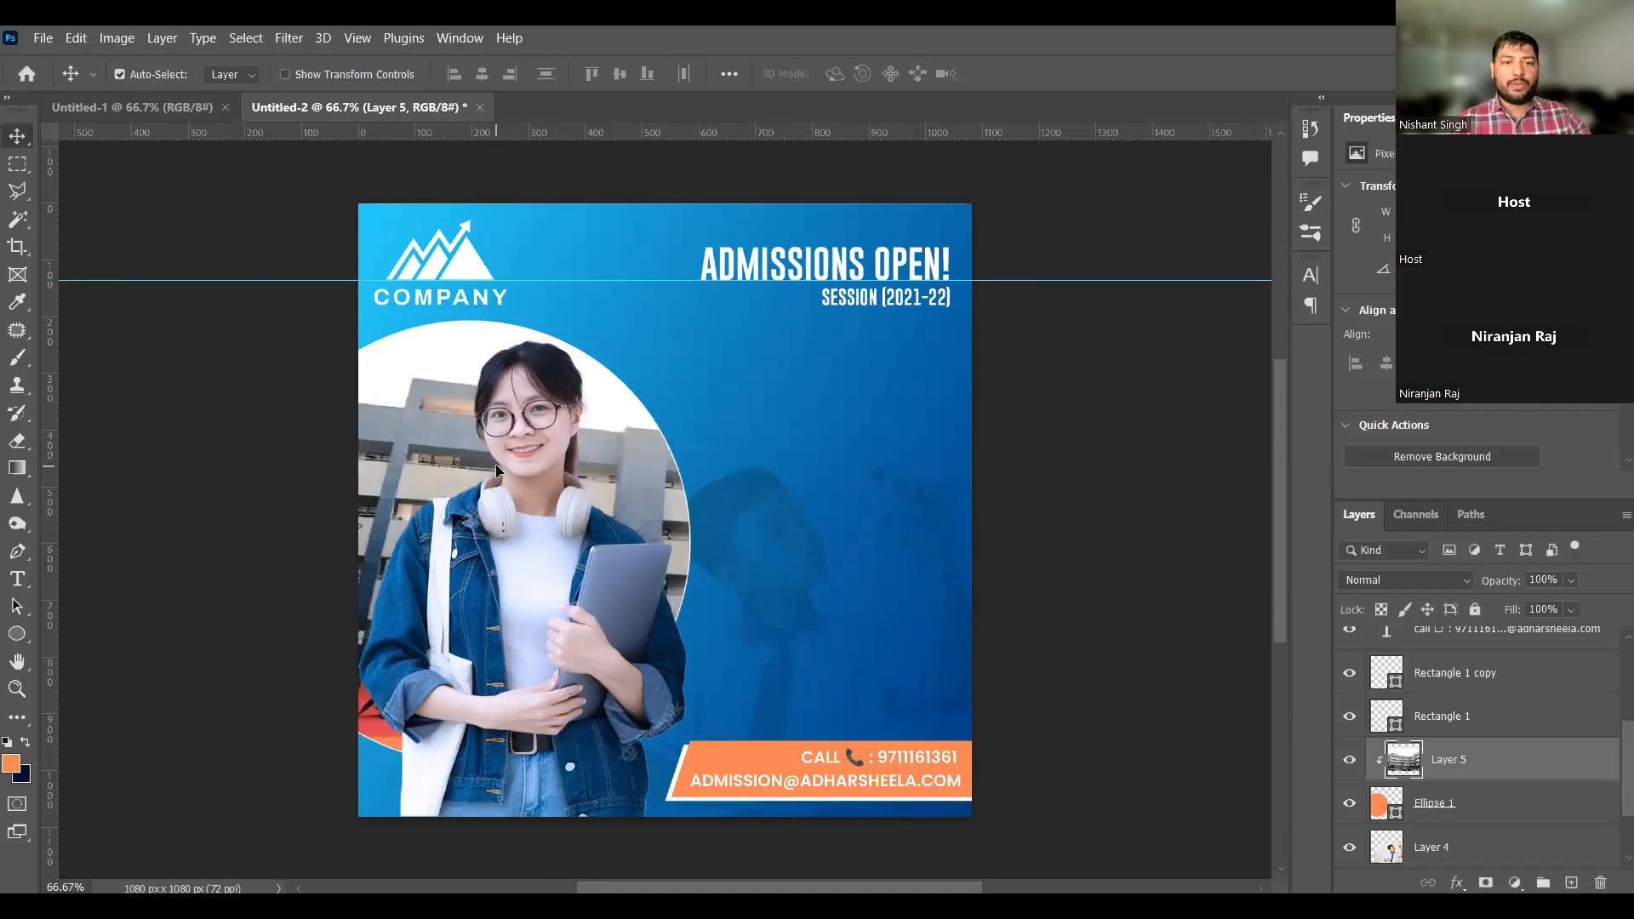
Step: Delete the clipped building photo, paste a small school photo as a trial replacement and undo that paste
key("Delete")
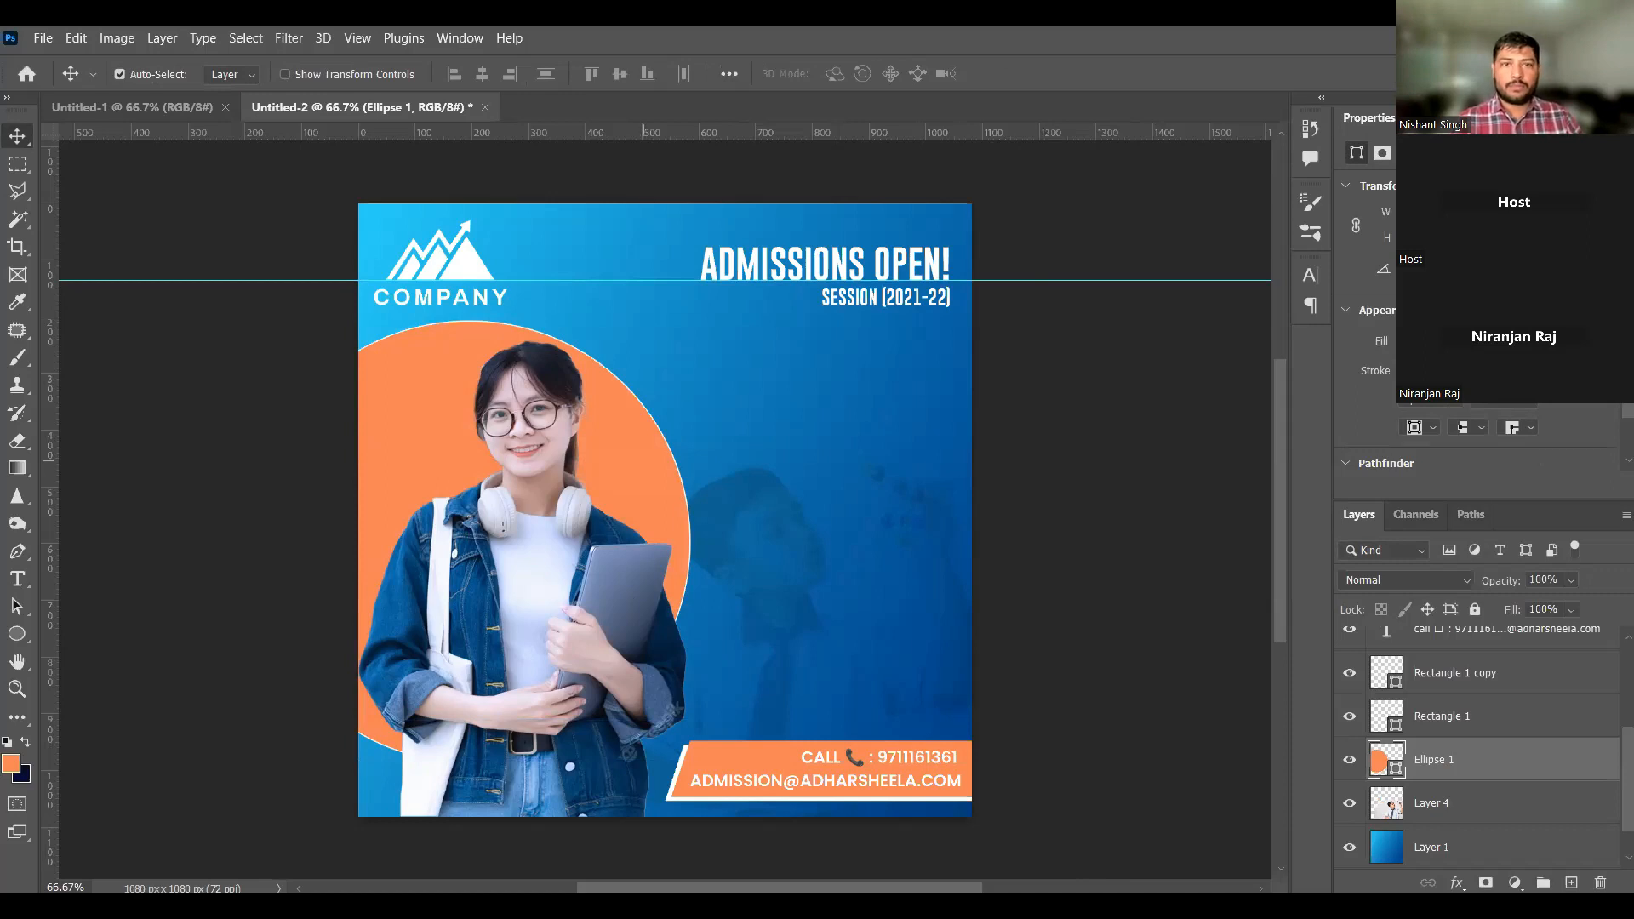
key("ctrl+v")
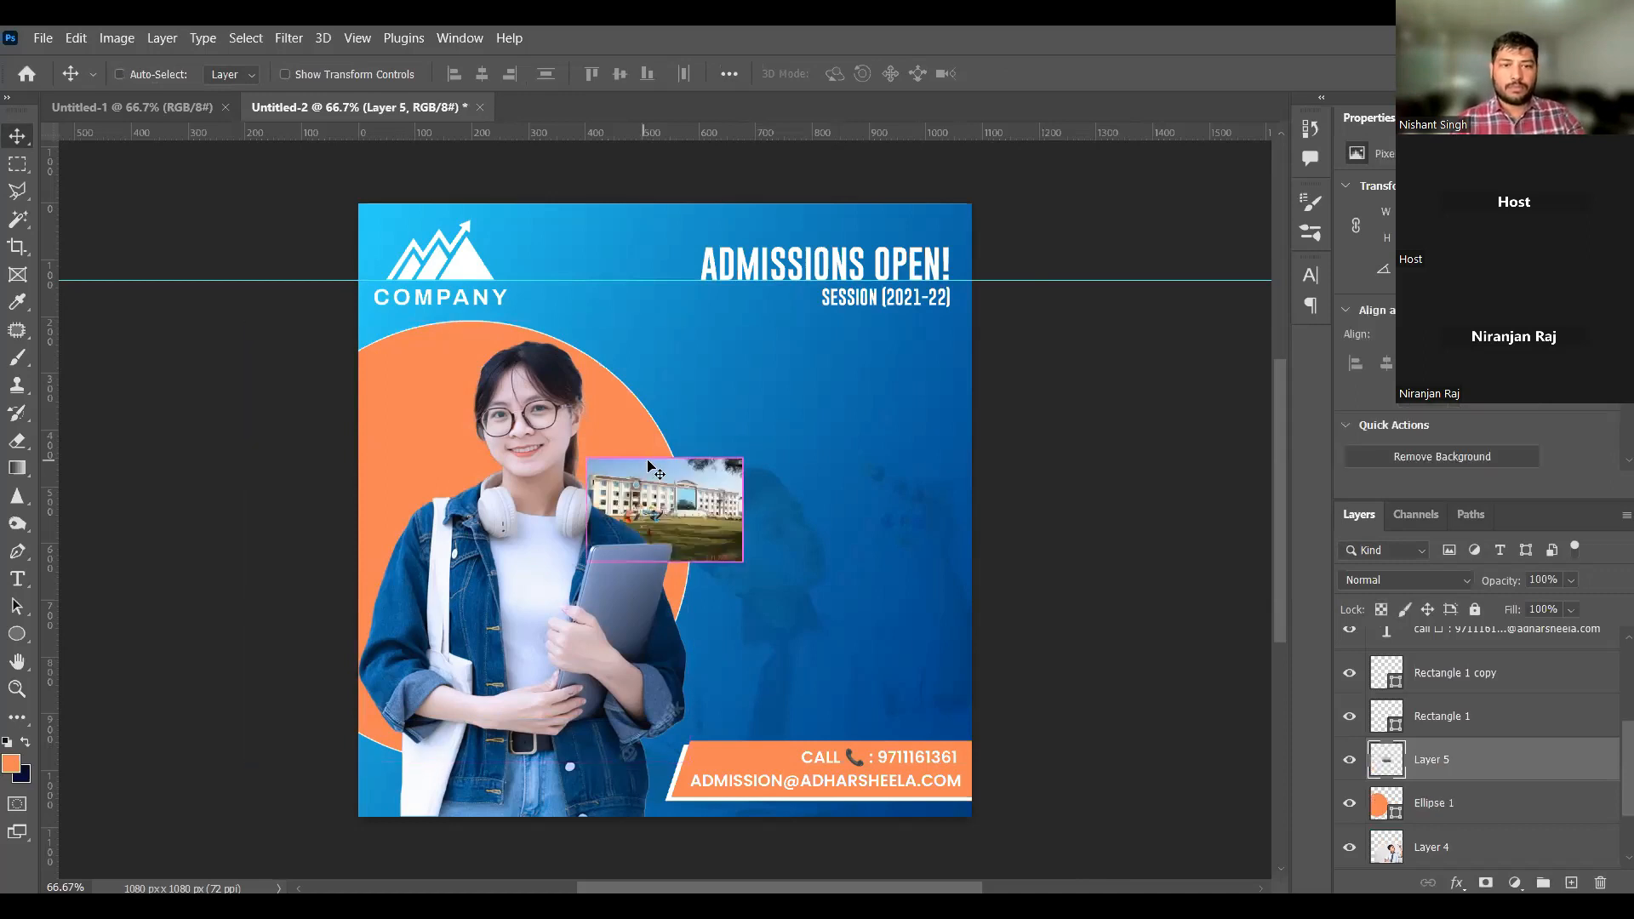
key("ctrl+z")
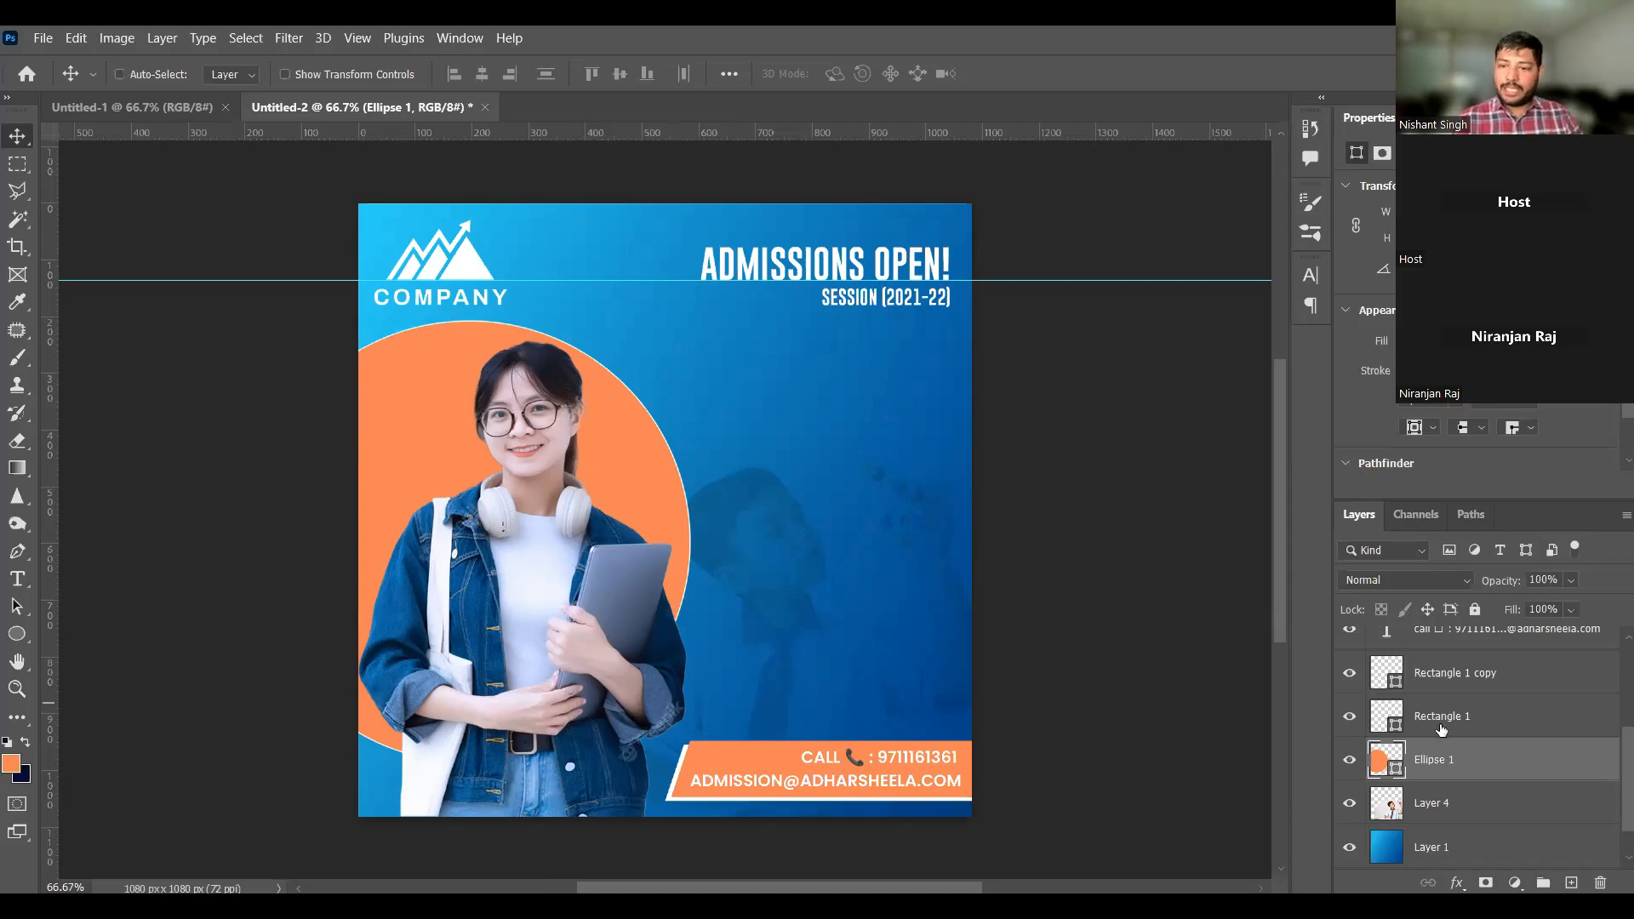
Step: Paste the Maxfort School building photo above the circle, enlarge it to about 254% and shift it left to cover the circle
key("ctrl+v")
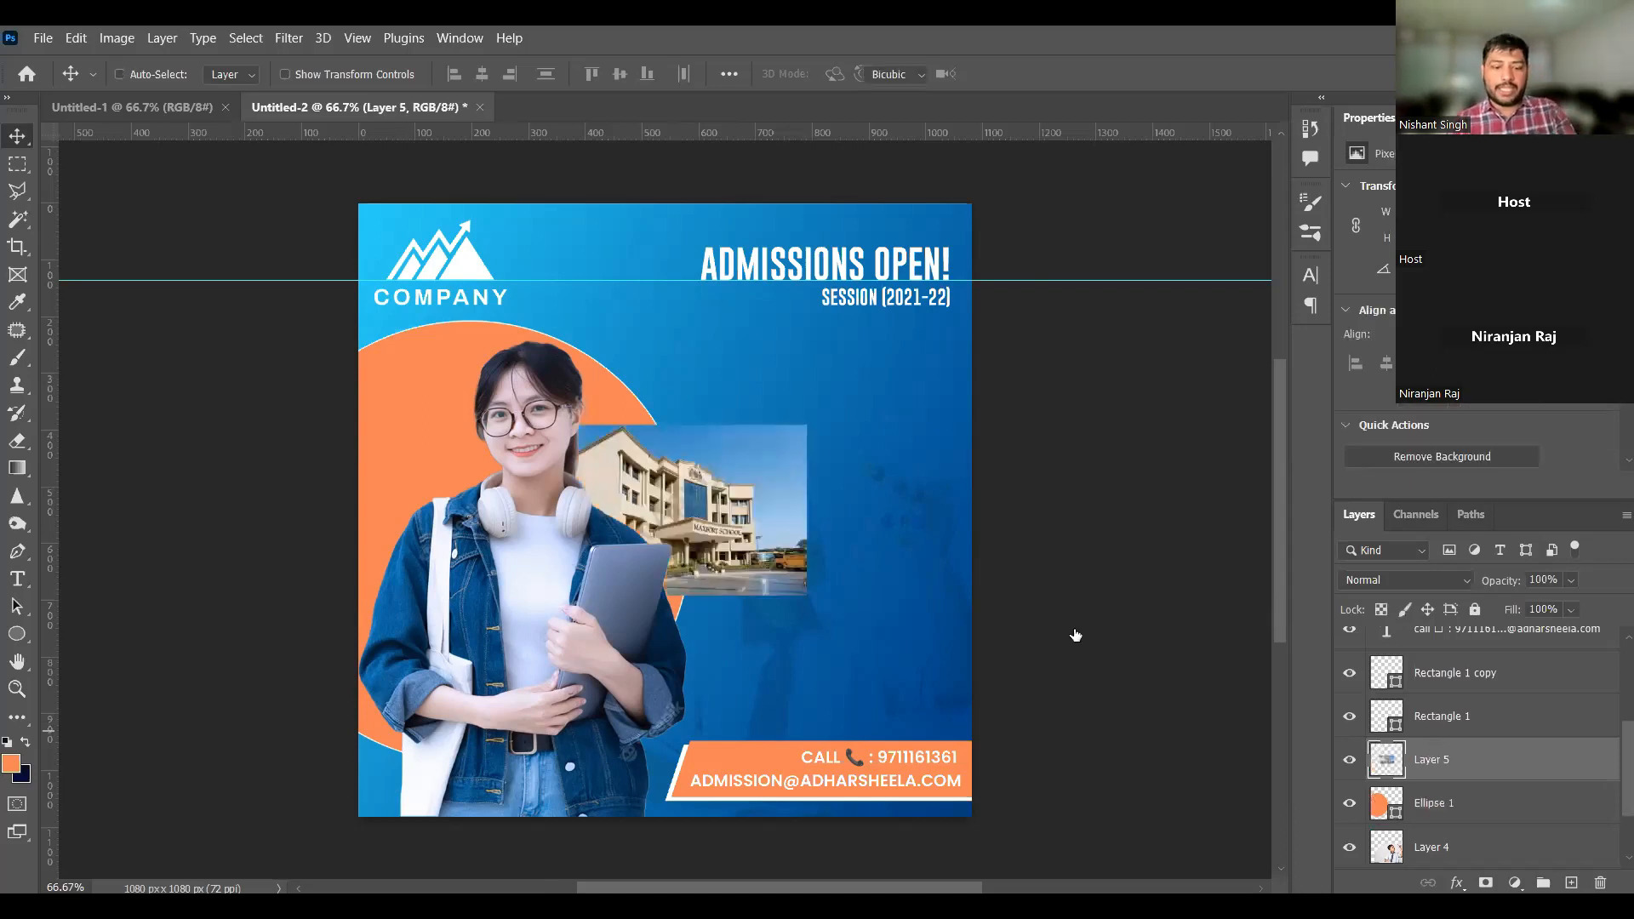
key("ctrl+t")
left_click_drag(800, 587, 563, 500)
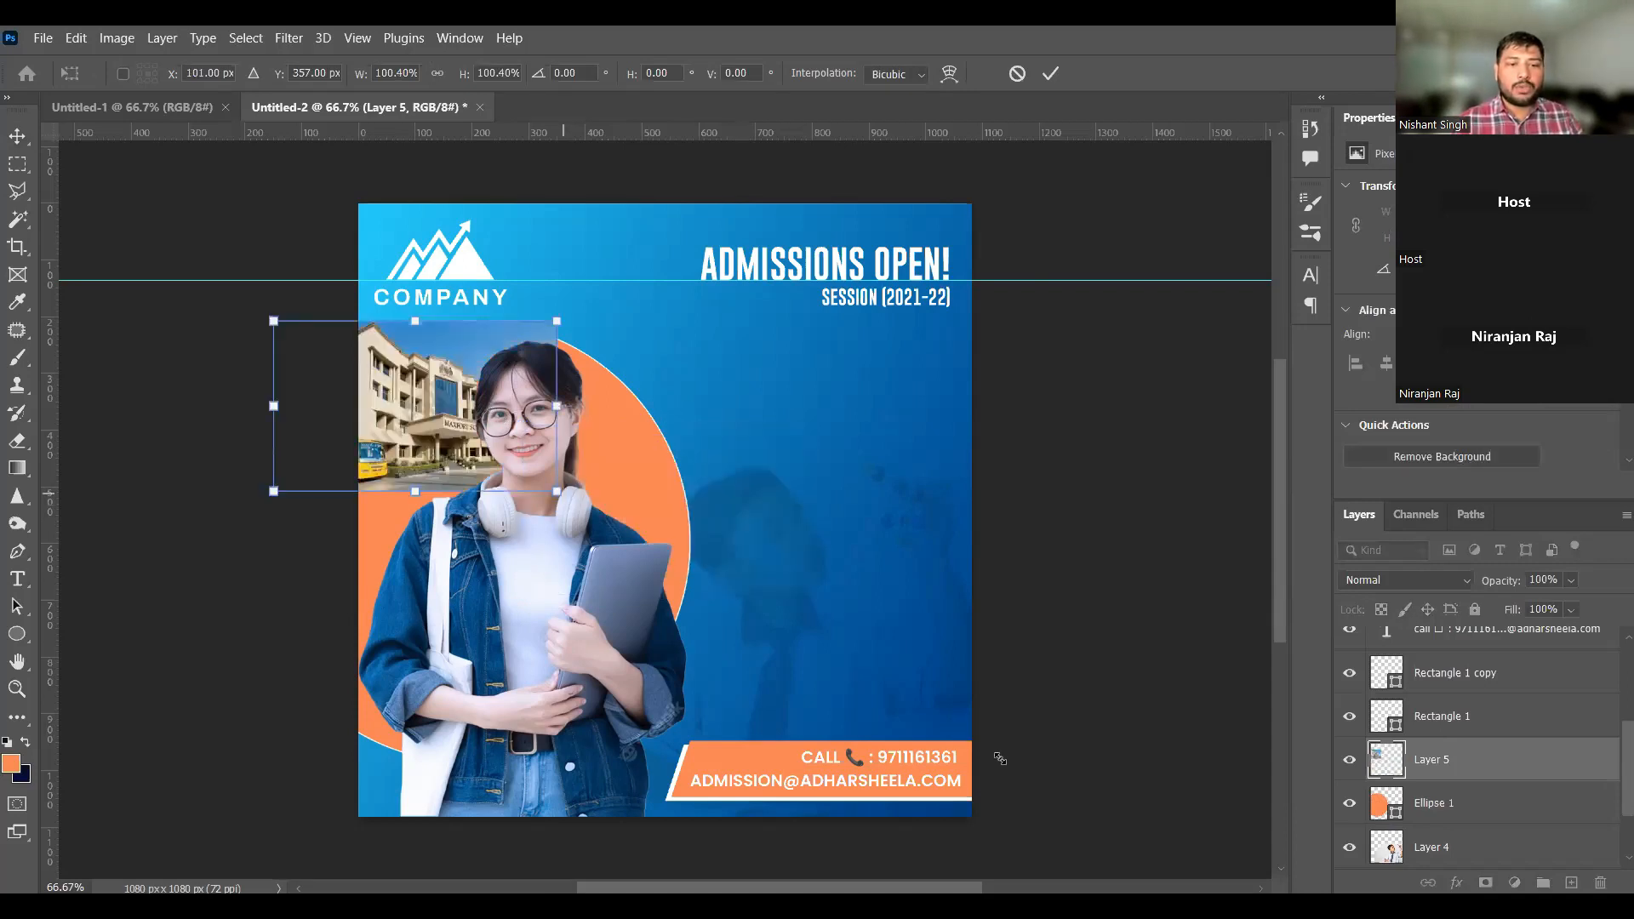
left_click_drag(563, 499, 1001, 759)
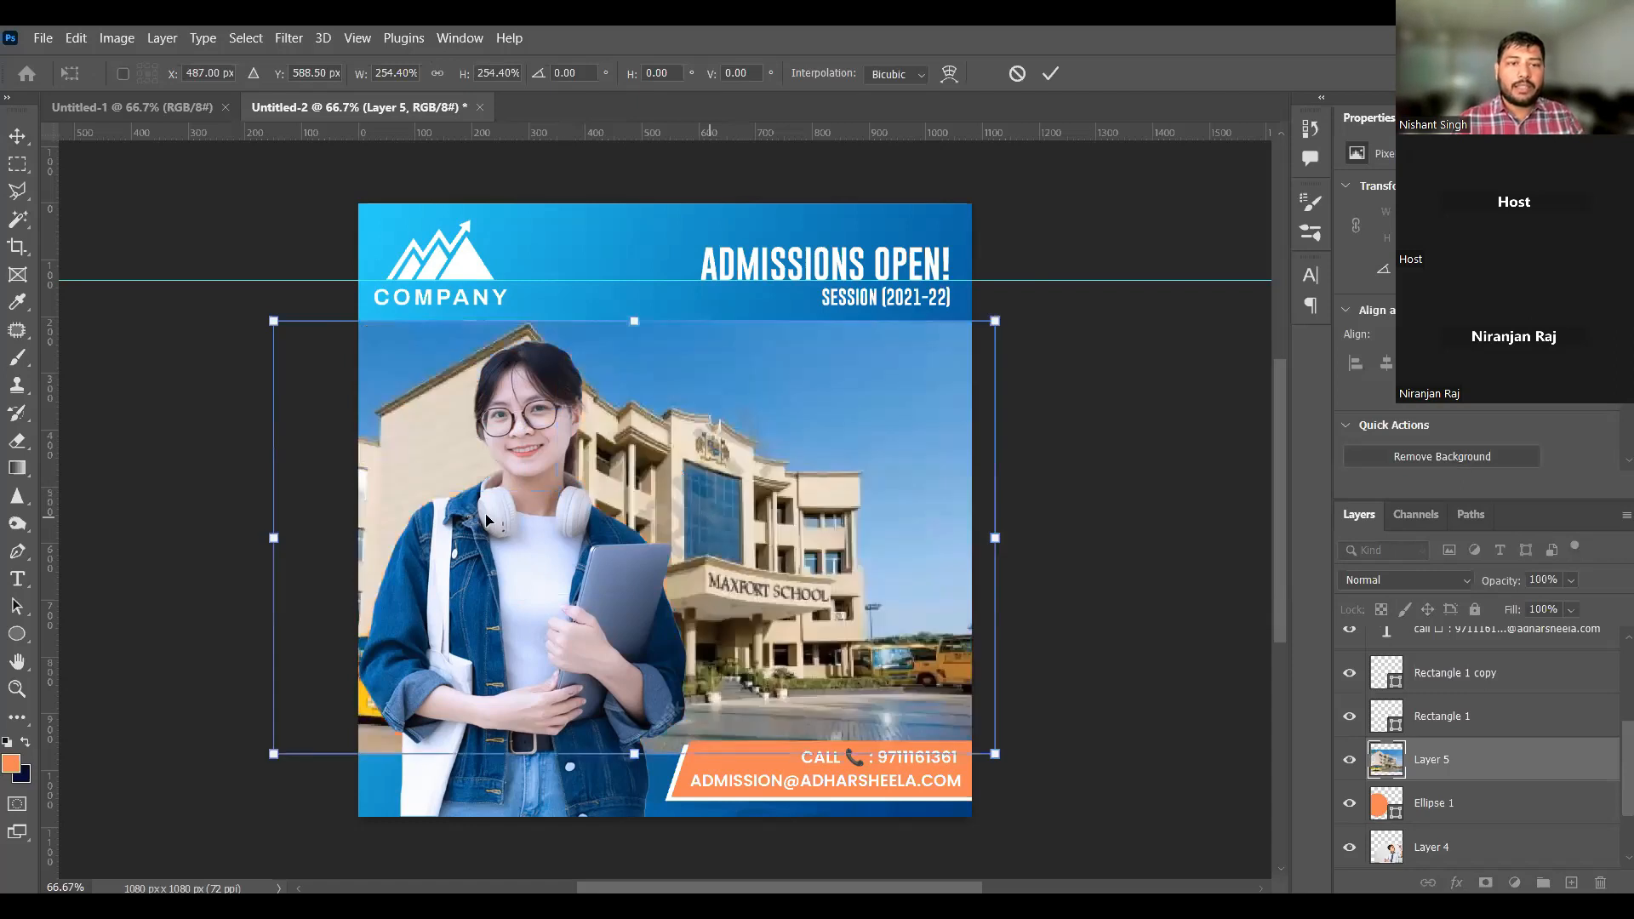
left_click_drag(481, 522, 514, 516)
key("Return")
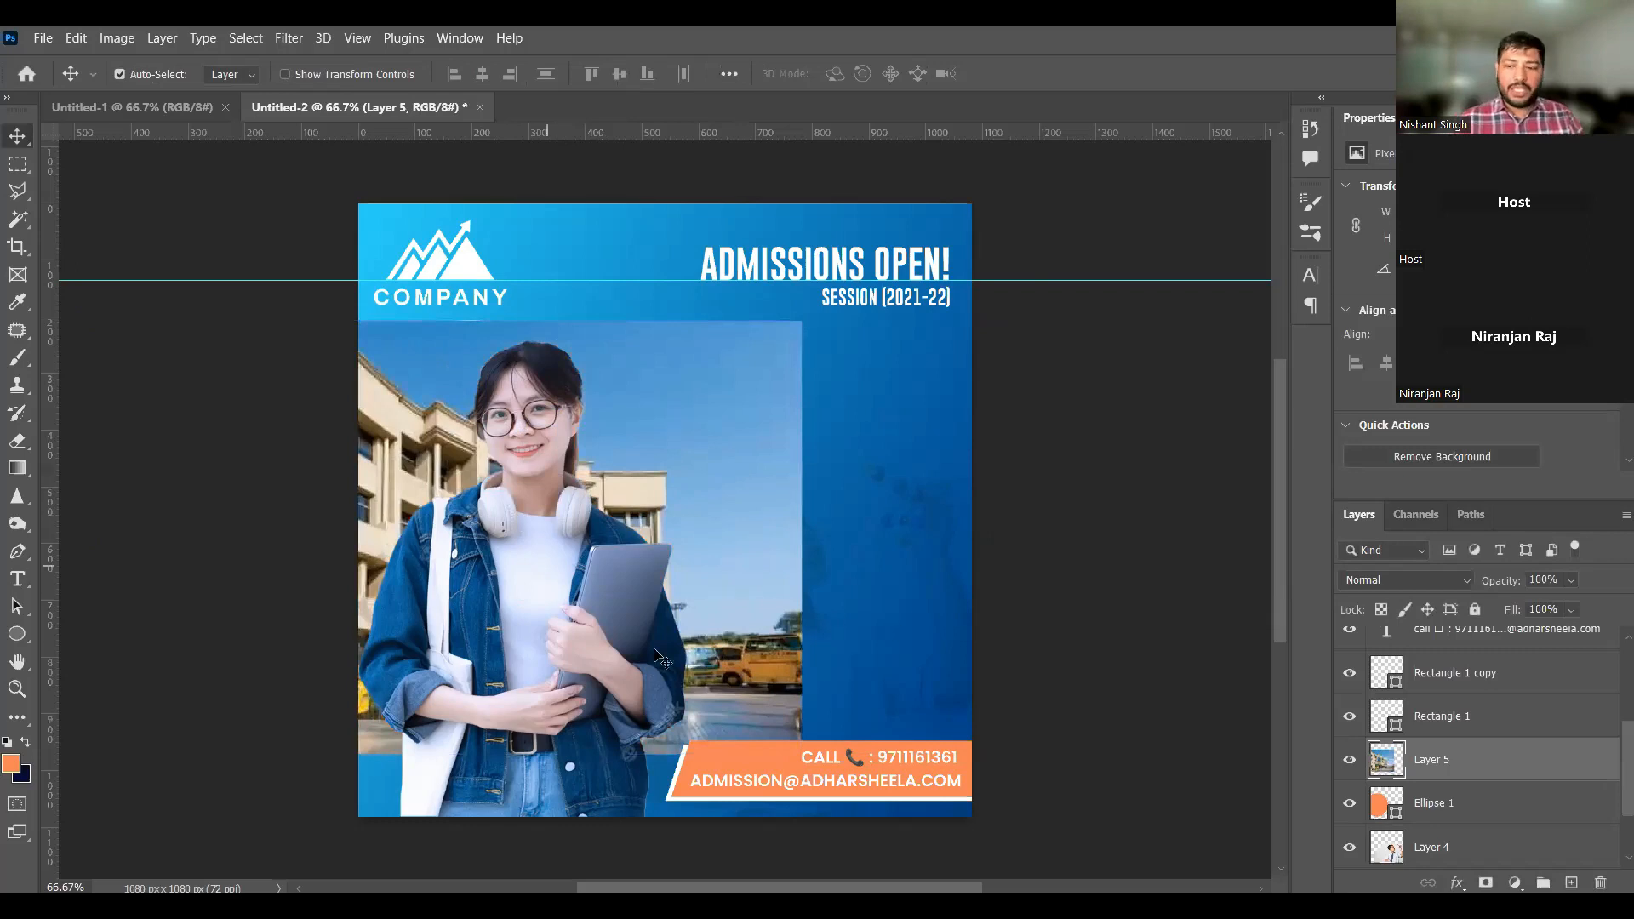
Step: Clip the school building photo to the circle behind the student, keep its placement and deselect the layer
left_click(1523, 780, "alt")
key("ctrl+t")
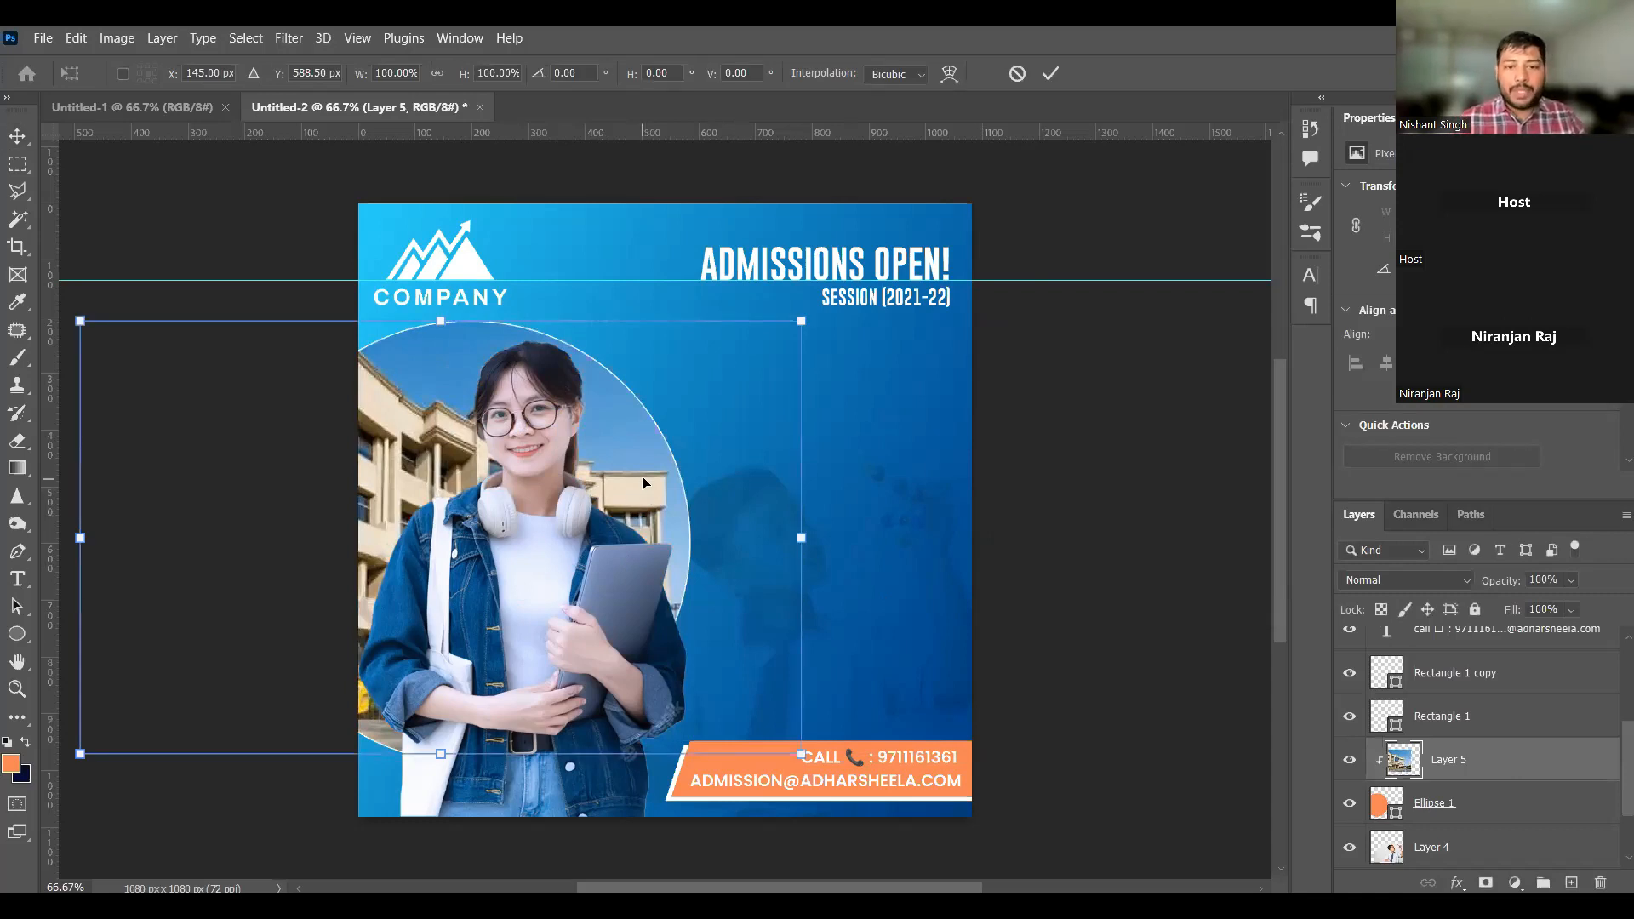
key("Return")
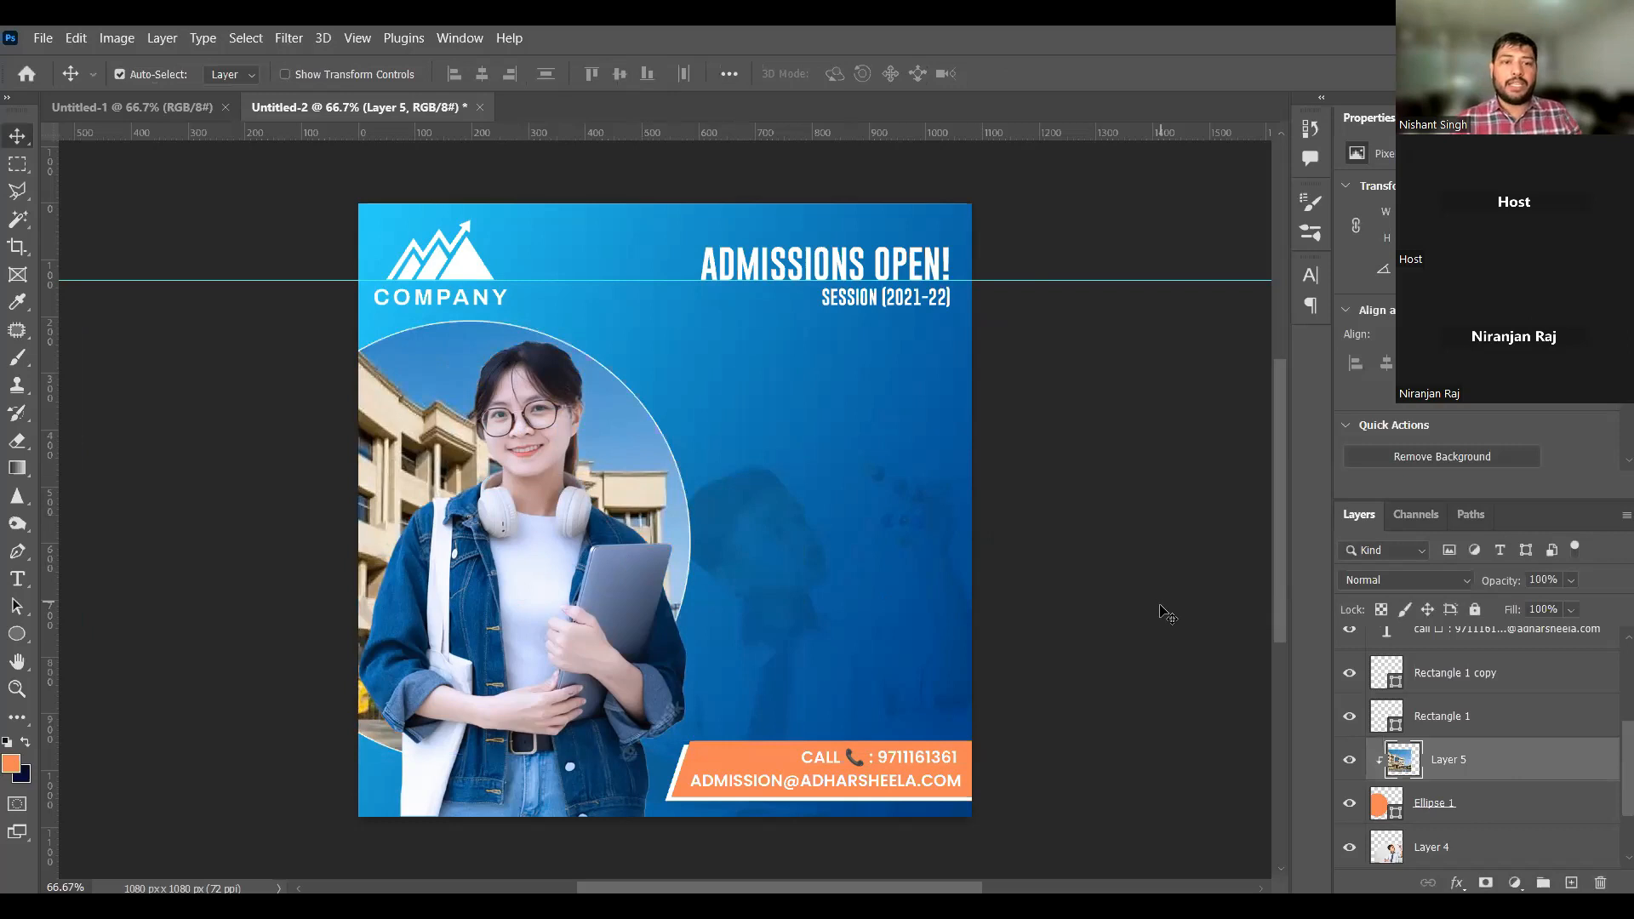
left_click(1097, 622)
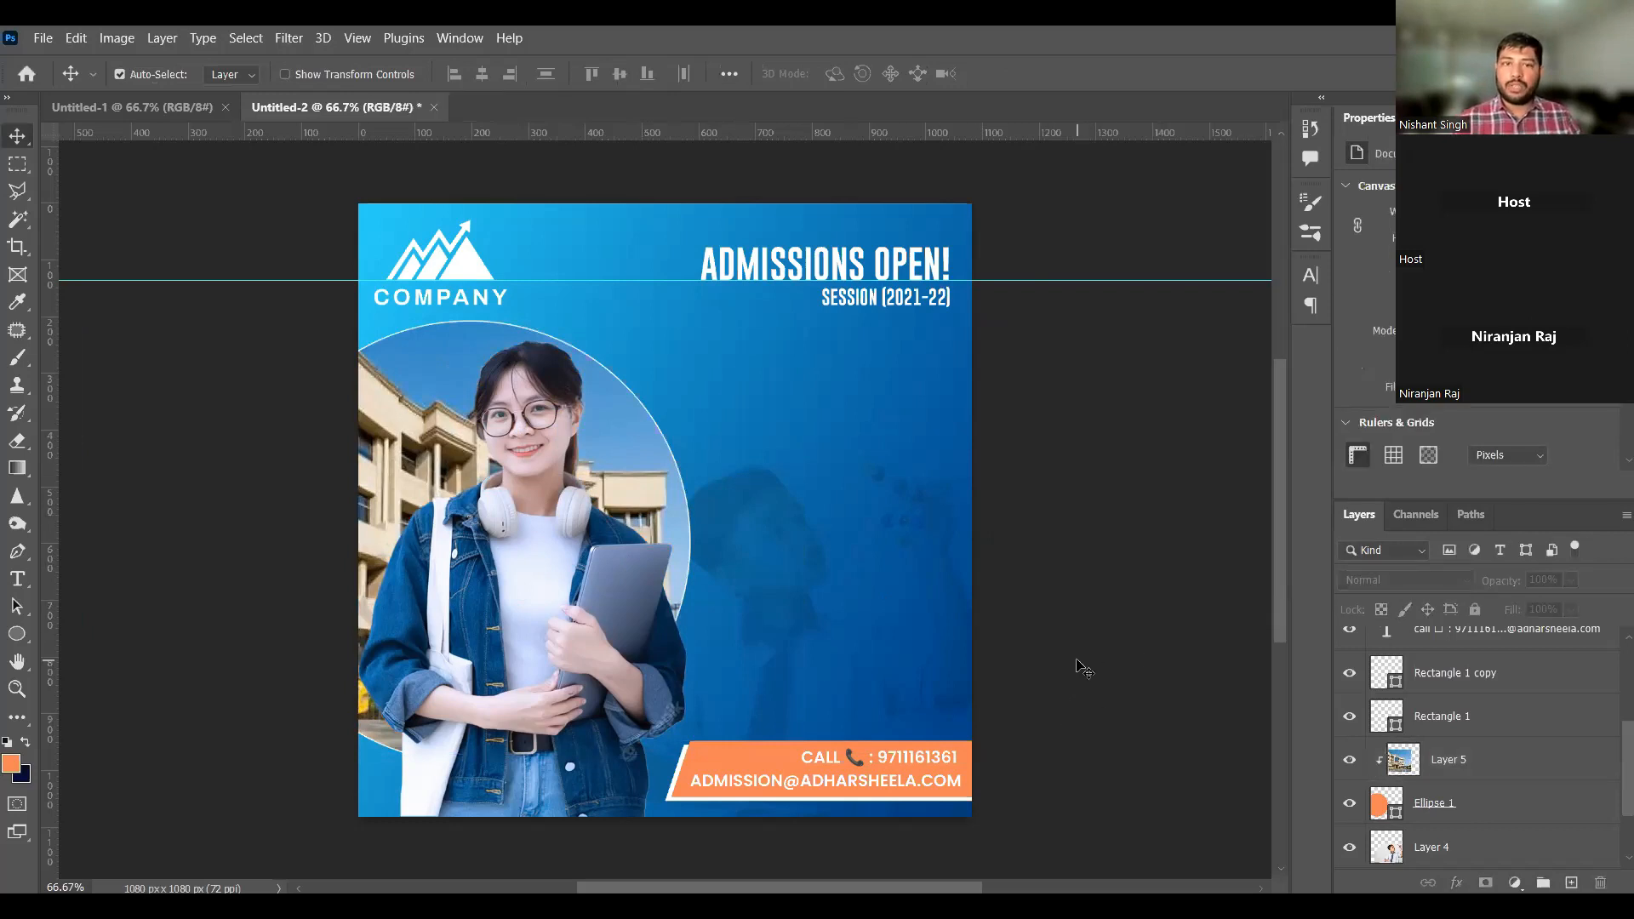
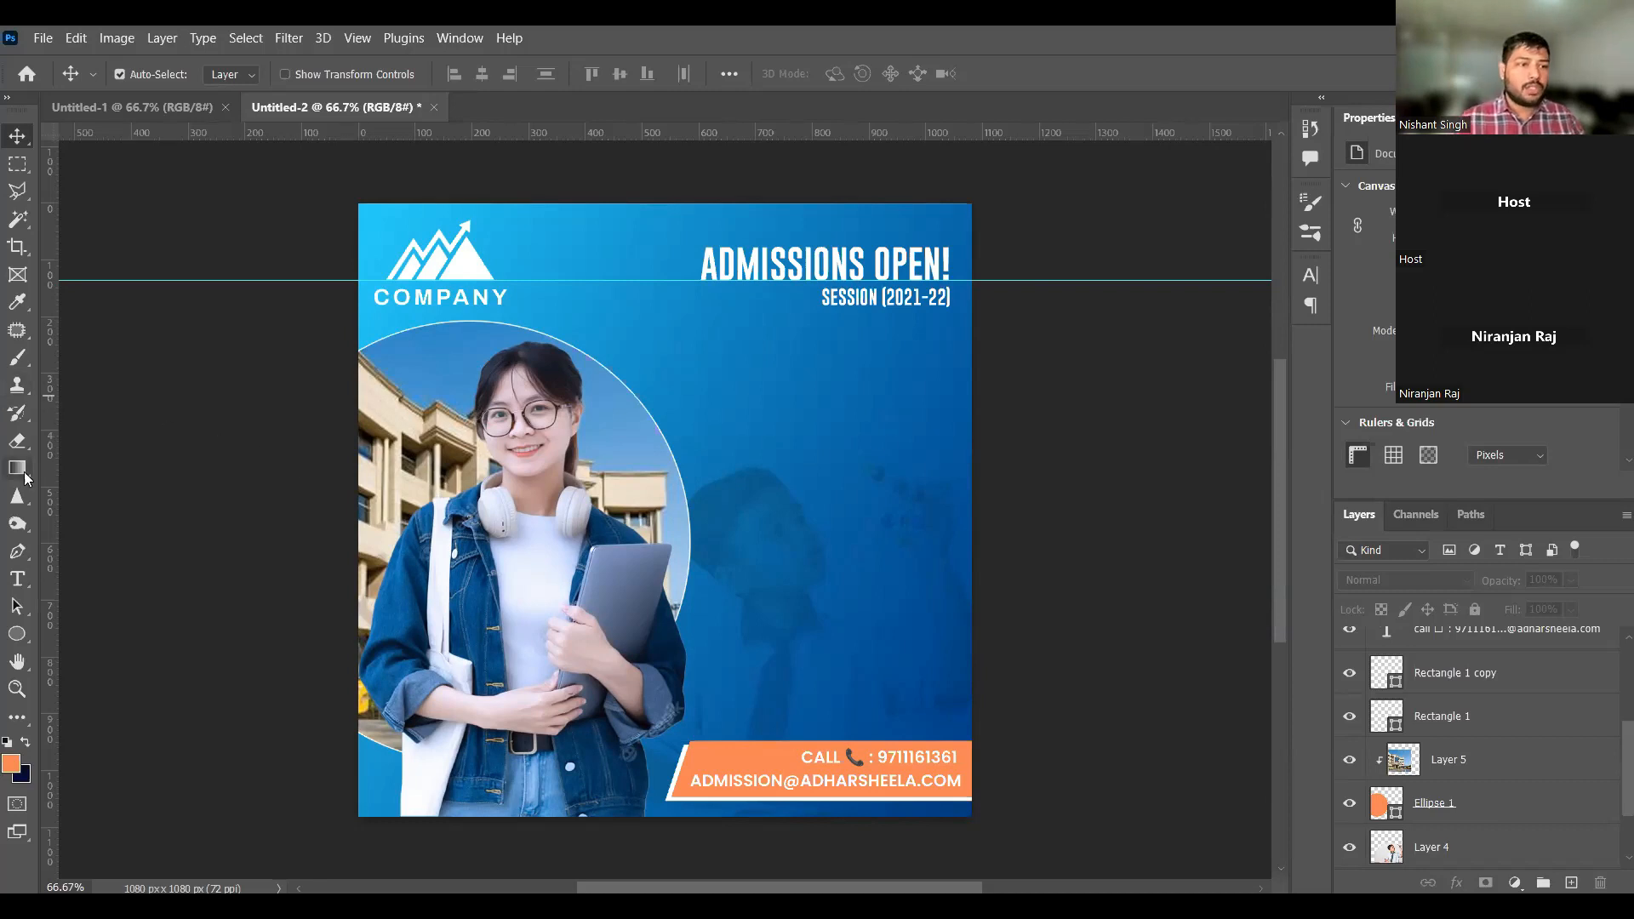
Step: Add a right-aligned paragraph text box between the session line and contact bar, filled with the 13-line school features list from STUDENT LIFE to CLASS 11 ADMISSIONS
left_click(18, 582)
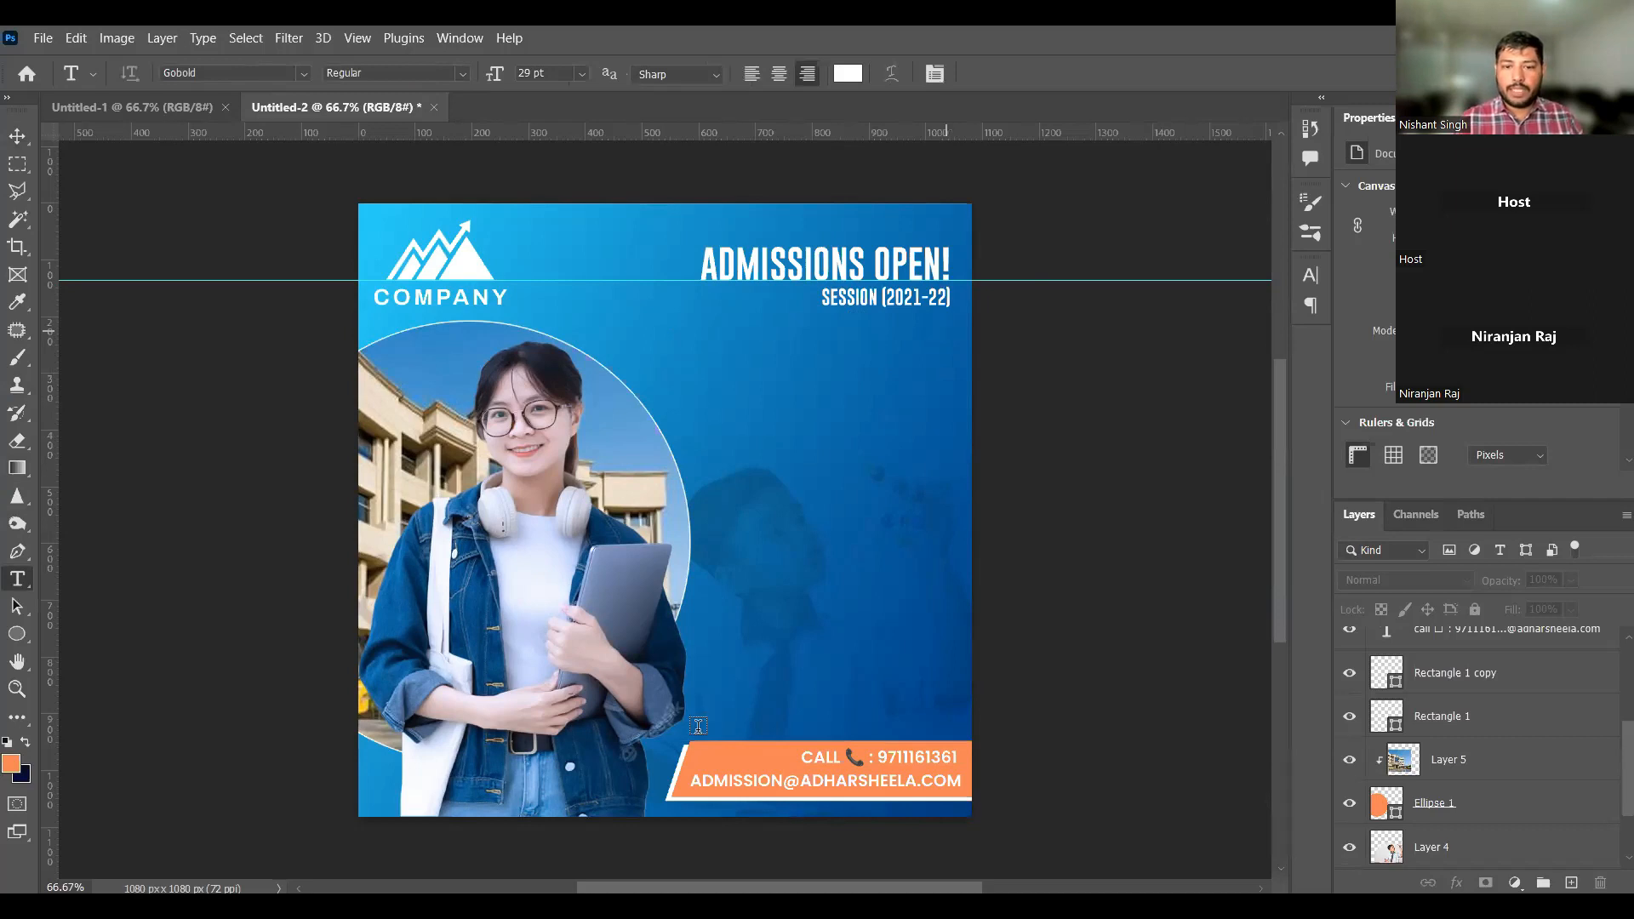
left_click_drag(691, 725, 949, 330)
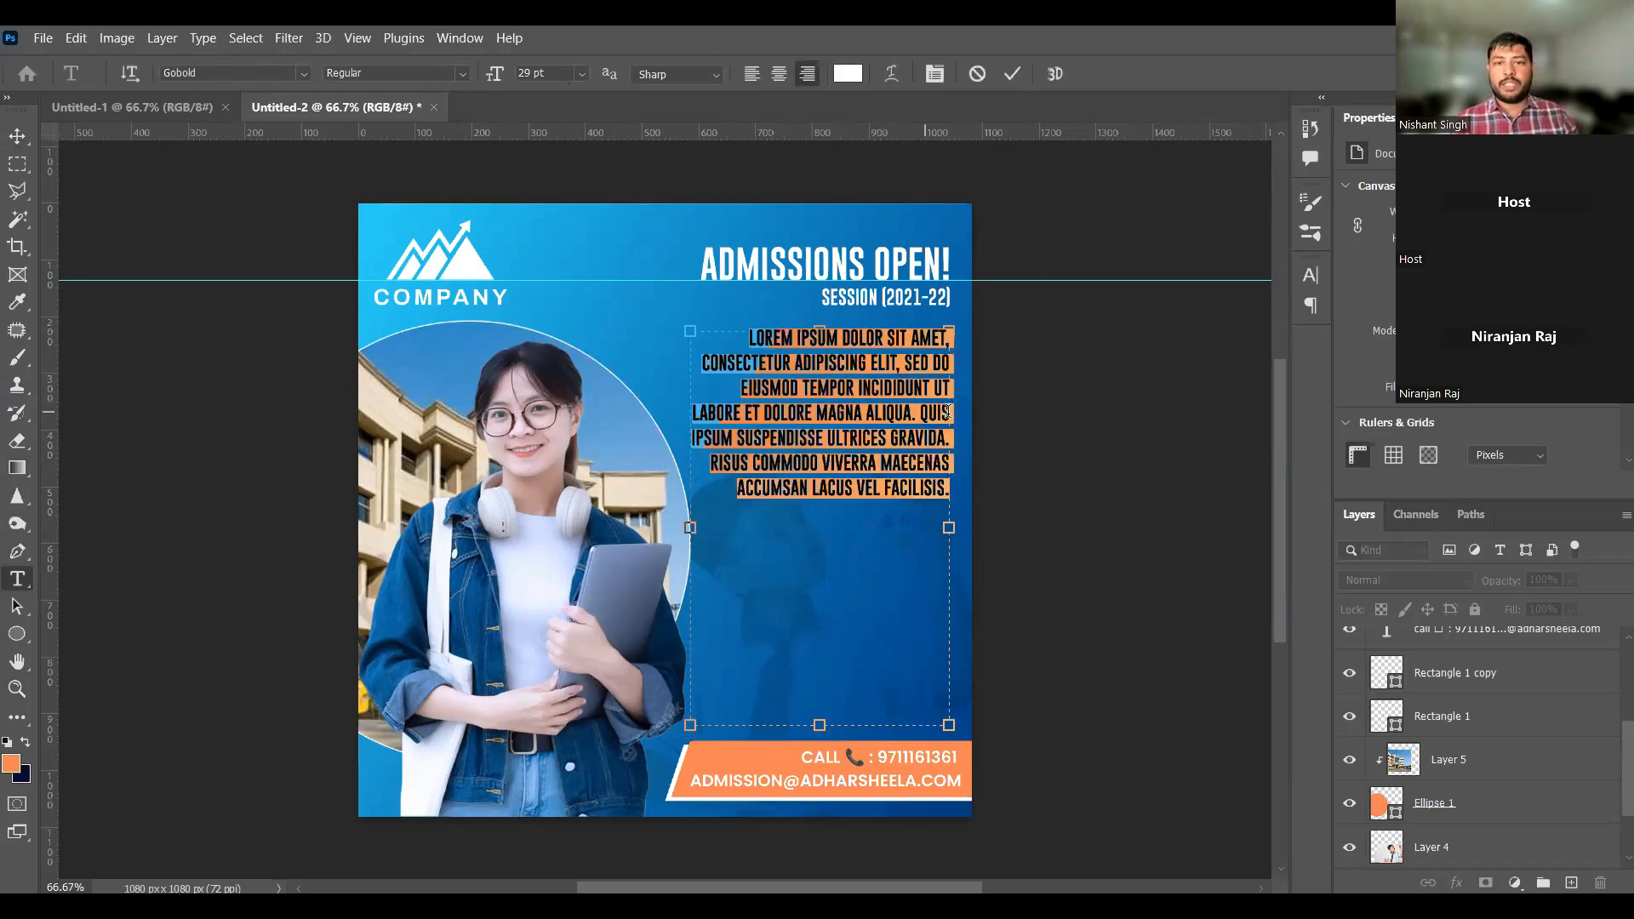
type("STUDENT LIFE HOLISTIC EDUCATION FRAMEWORK FACILITIES EXTRA CURRICULAR ACTIVITIES CO CURRICULAR ACTIVITIES EVENTS & ACTIVITIES PARENT ENGAGEMENT SAFETY & SECURITY HAPPINESS INDEX UNIVERSITY PLACEMENTS FACULTY VALUE ADDED PROGRAMMES CLASS 11 ADMISSIONS")
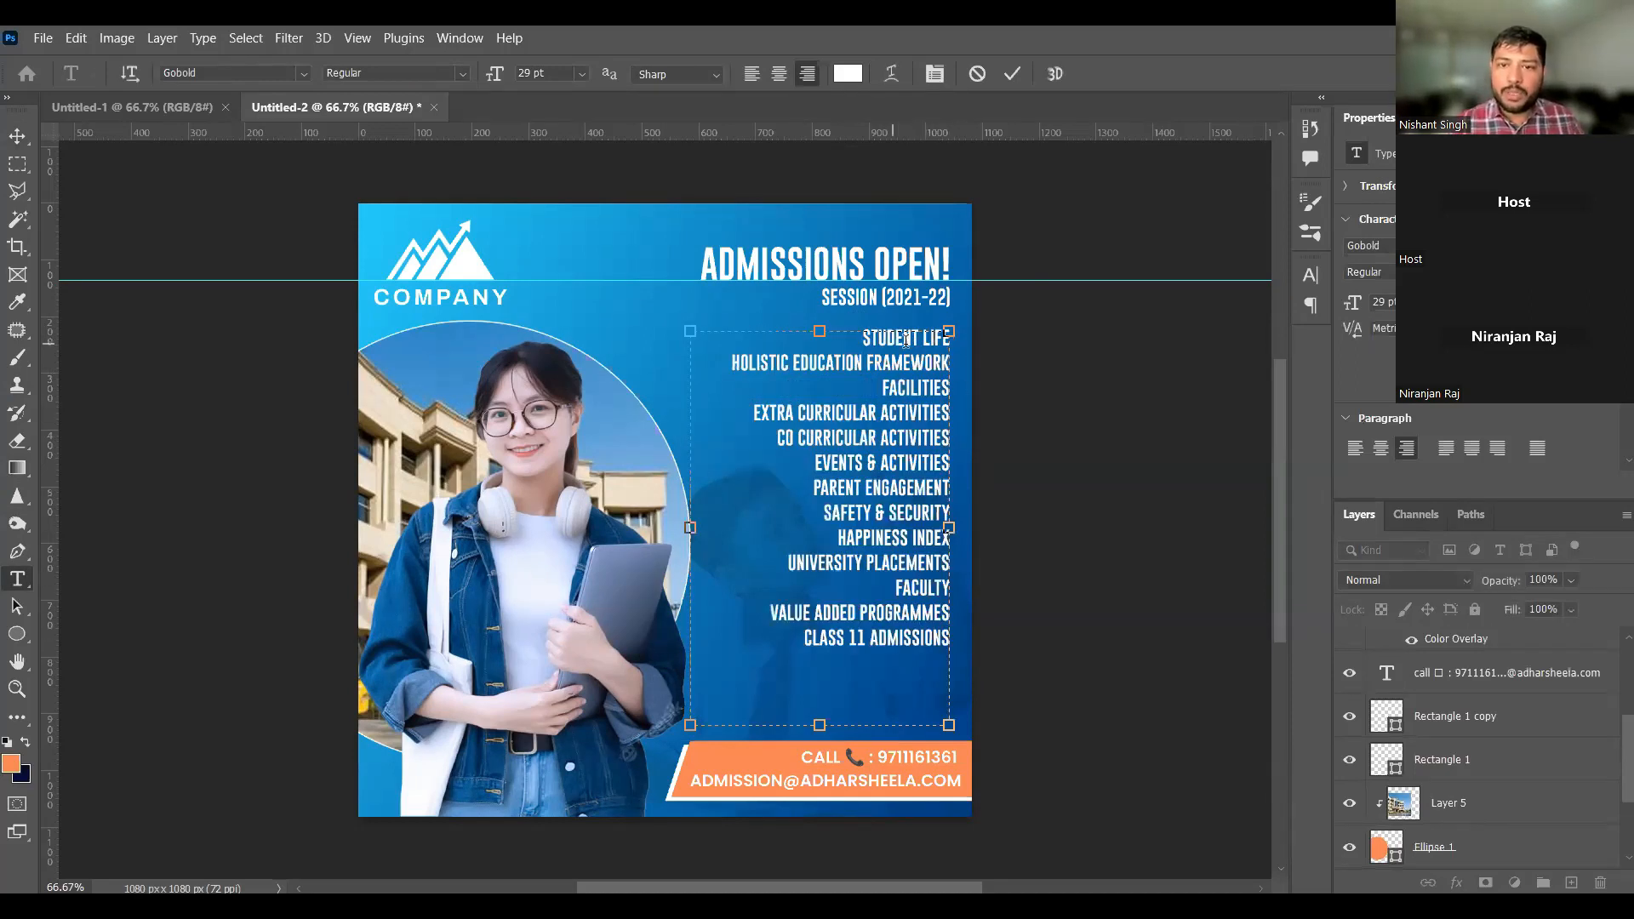
Step: Set the STUDENT LIFE line to 36 pt and color it with the orange foreground color f58353
left_click_drag(861, 337, 983, 340)
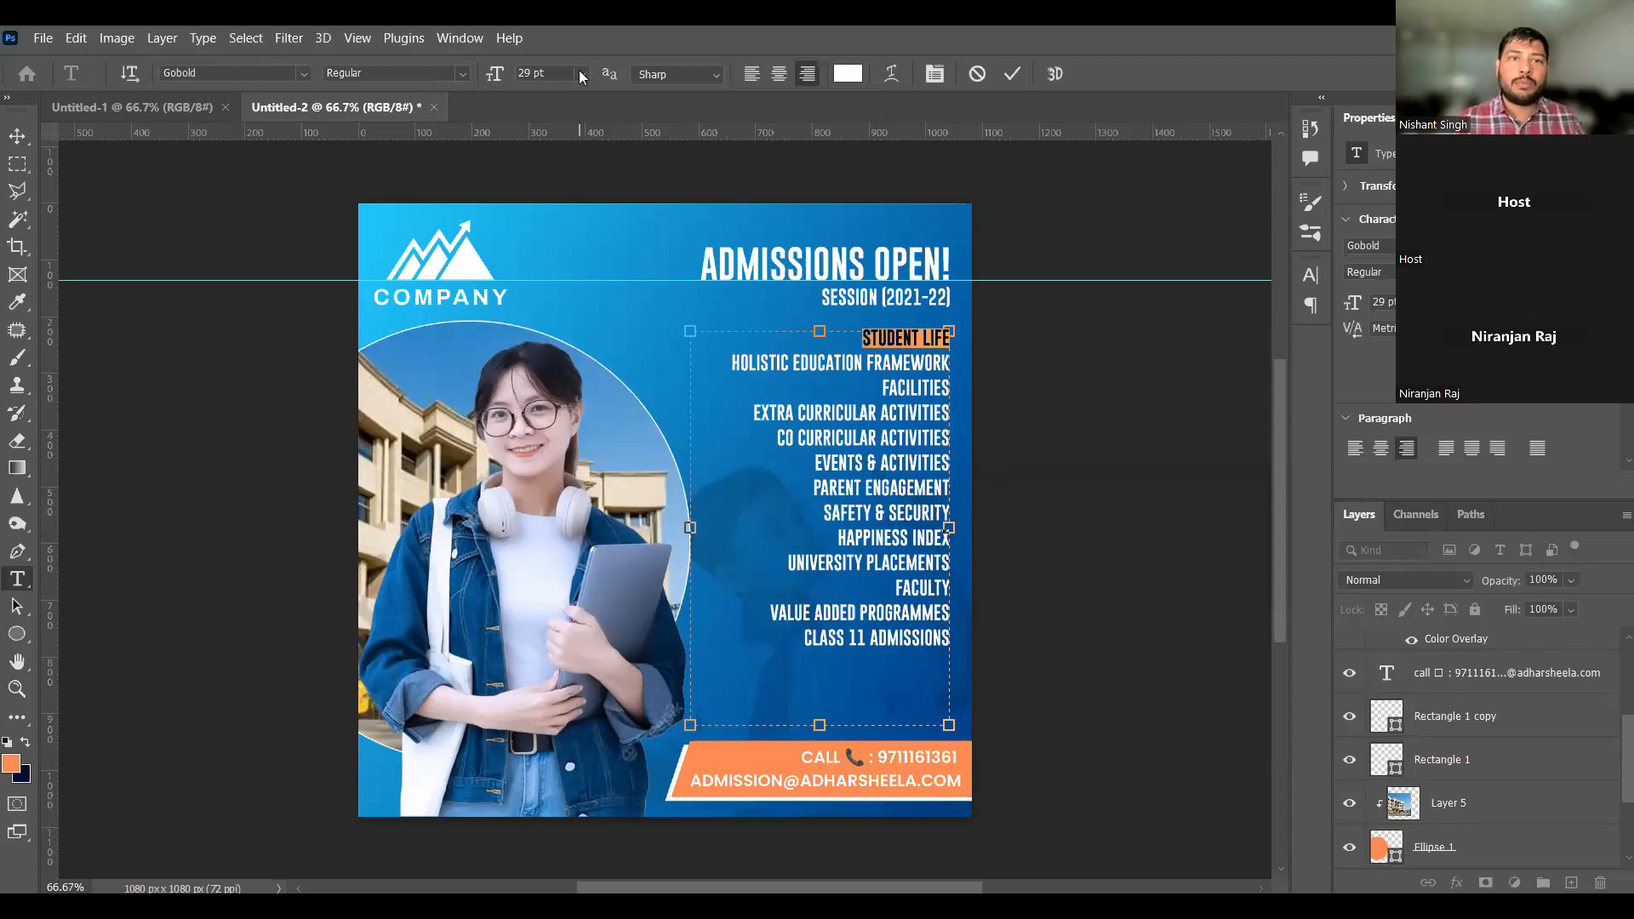
left_click(579, 71)
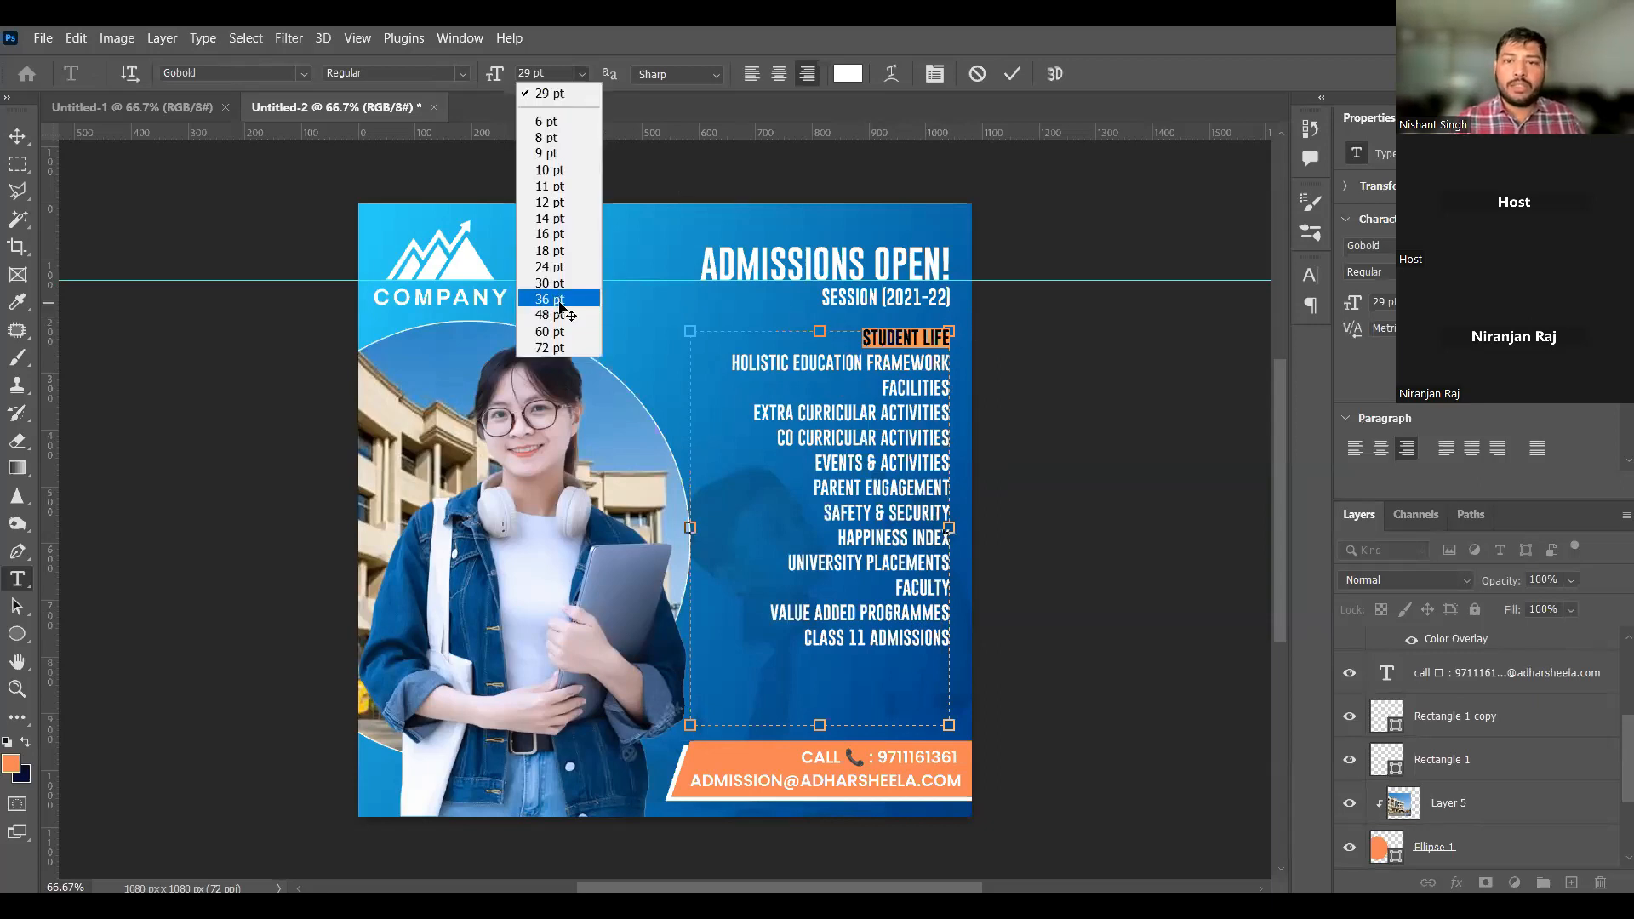
left_click(559, 304)
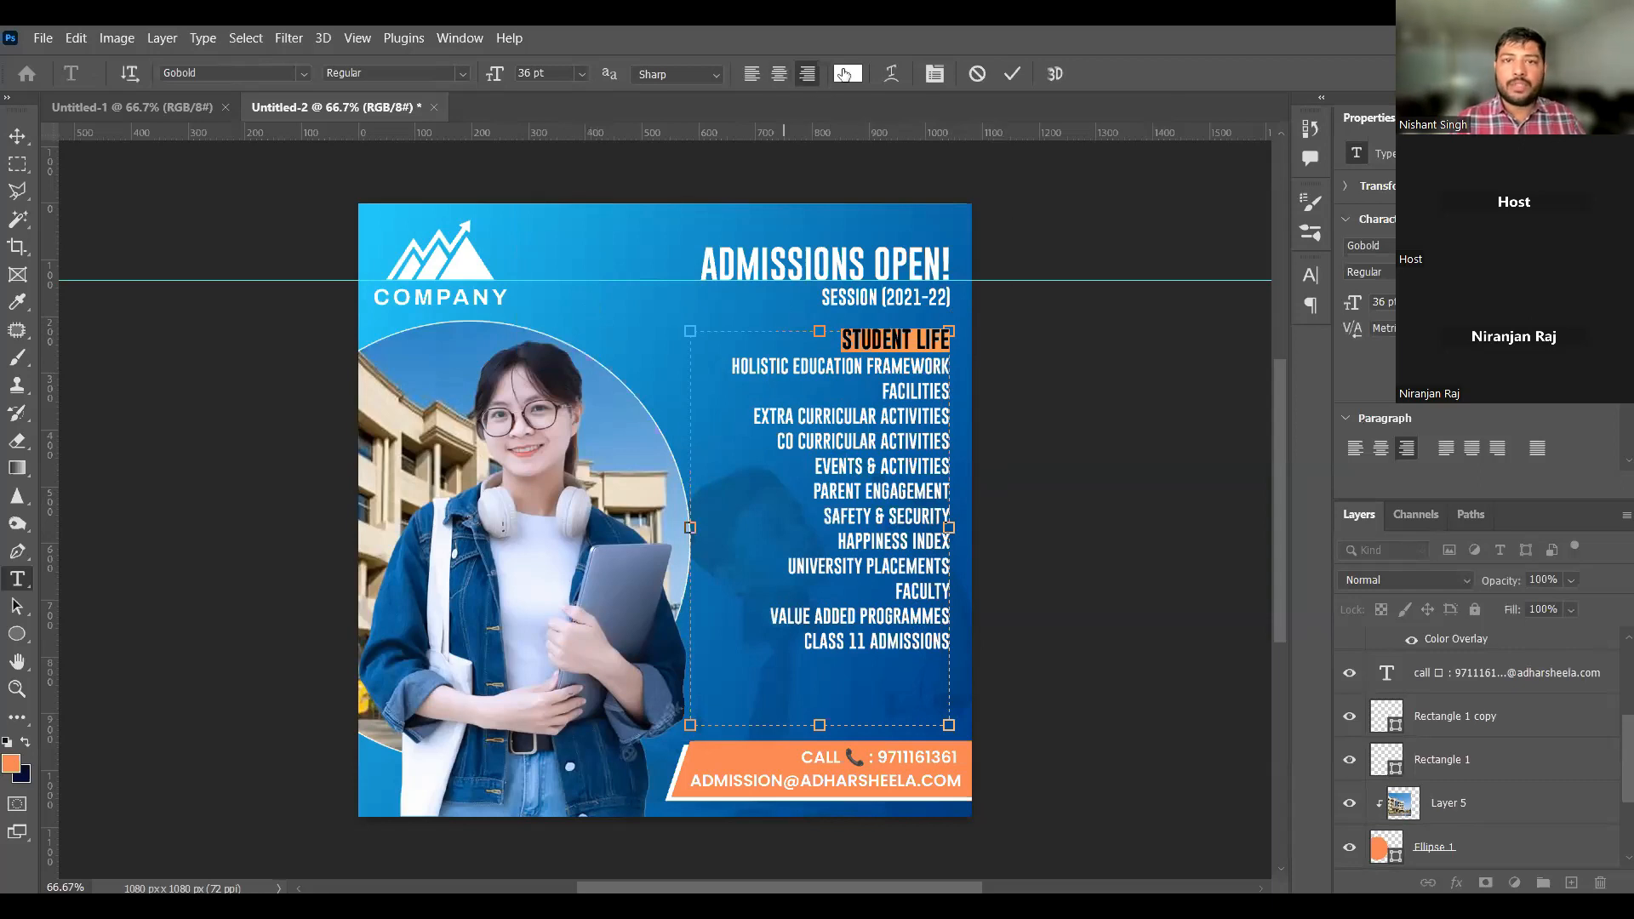
left_click(857, 75)
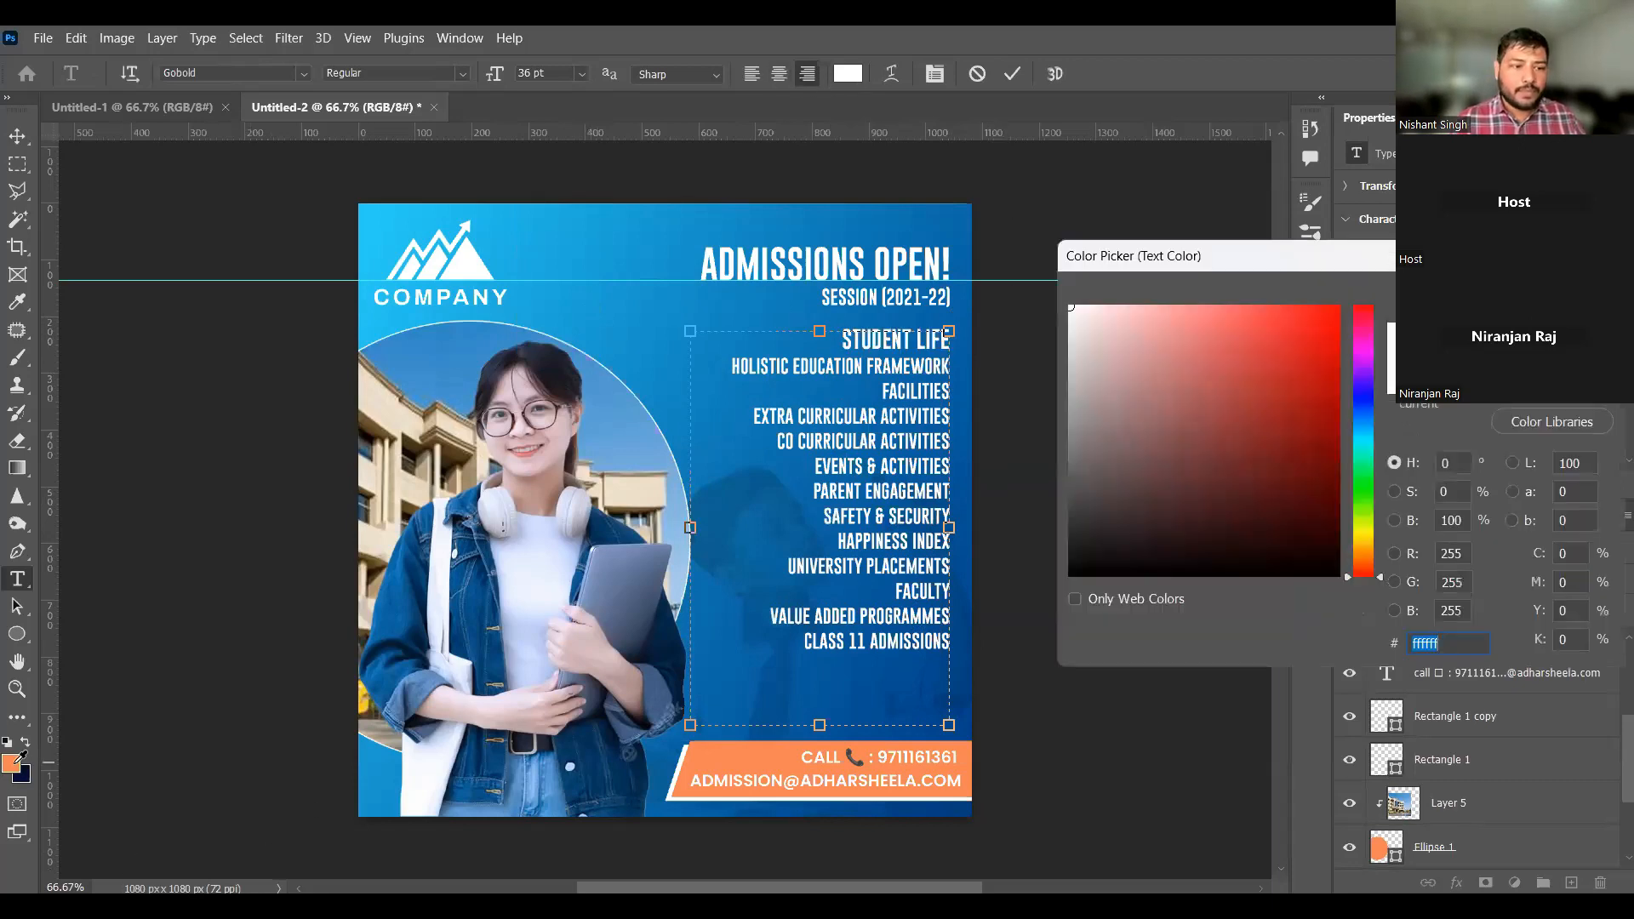
left_click(15, 759)
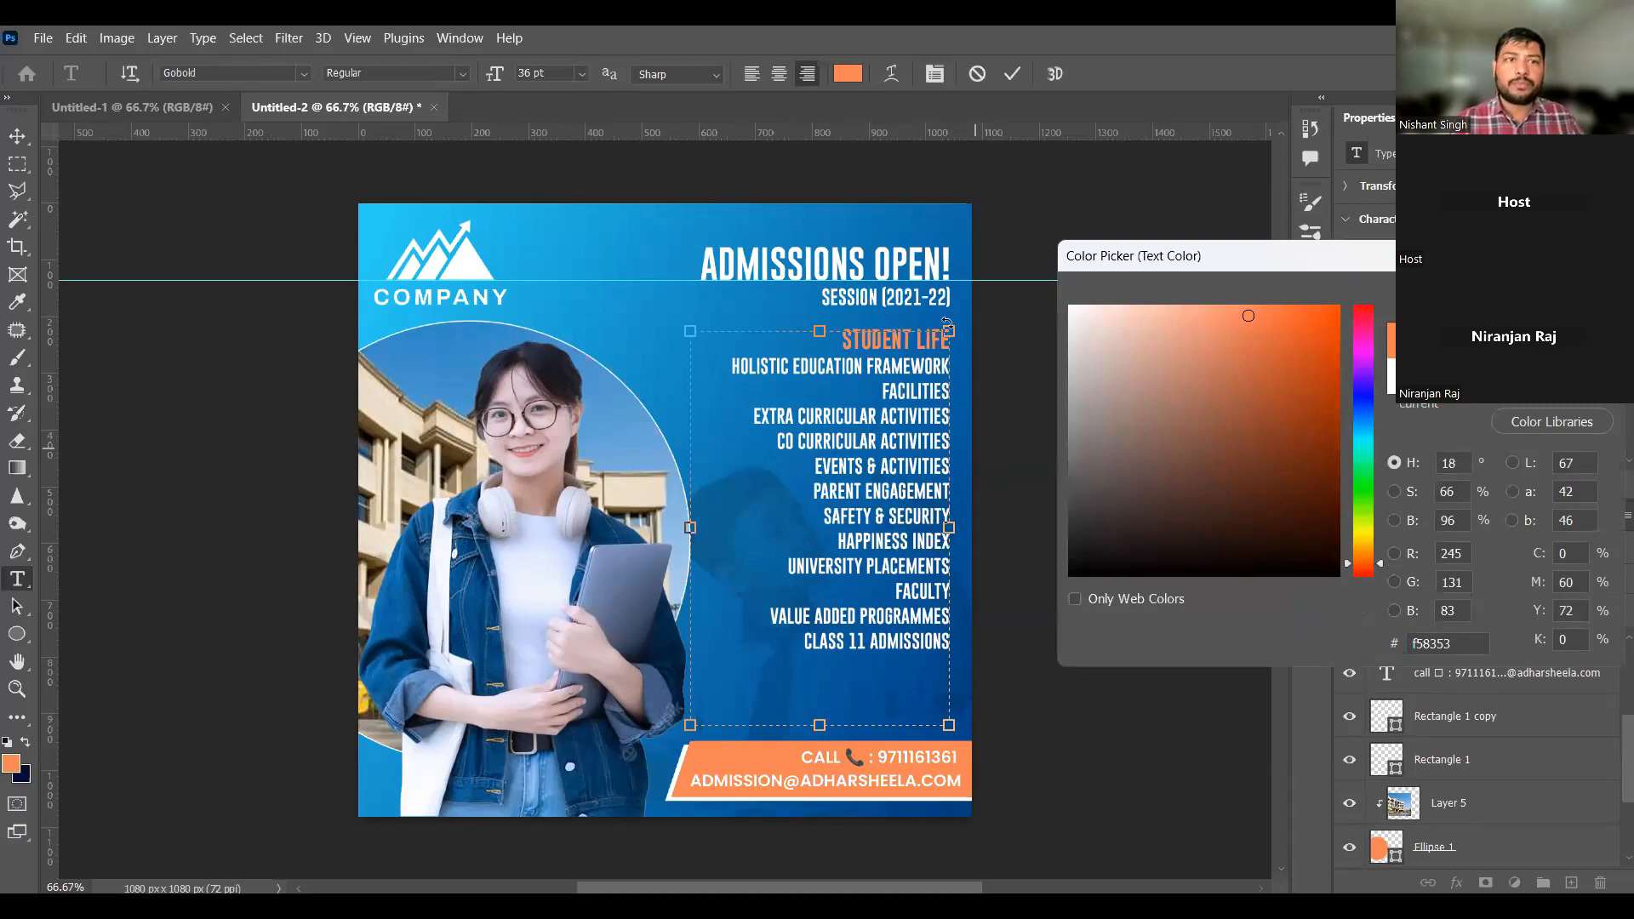
key("Return")
Step: Change the STUDENT LIFE line's font to Gobold Bold and its size to 48 pt
left_click(463, 72)
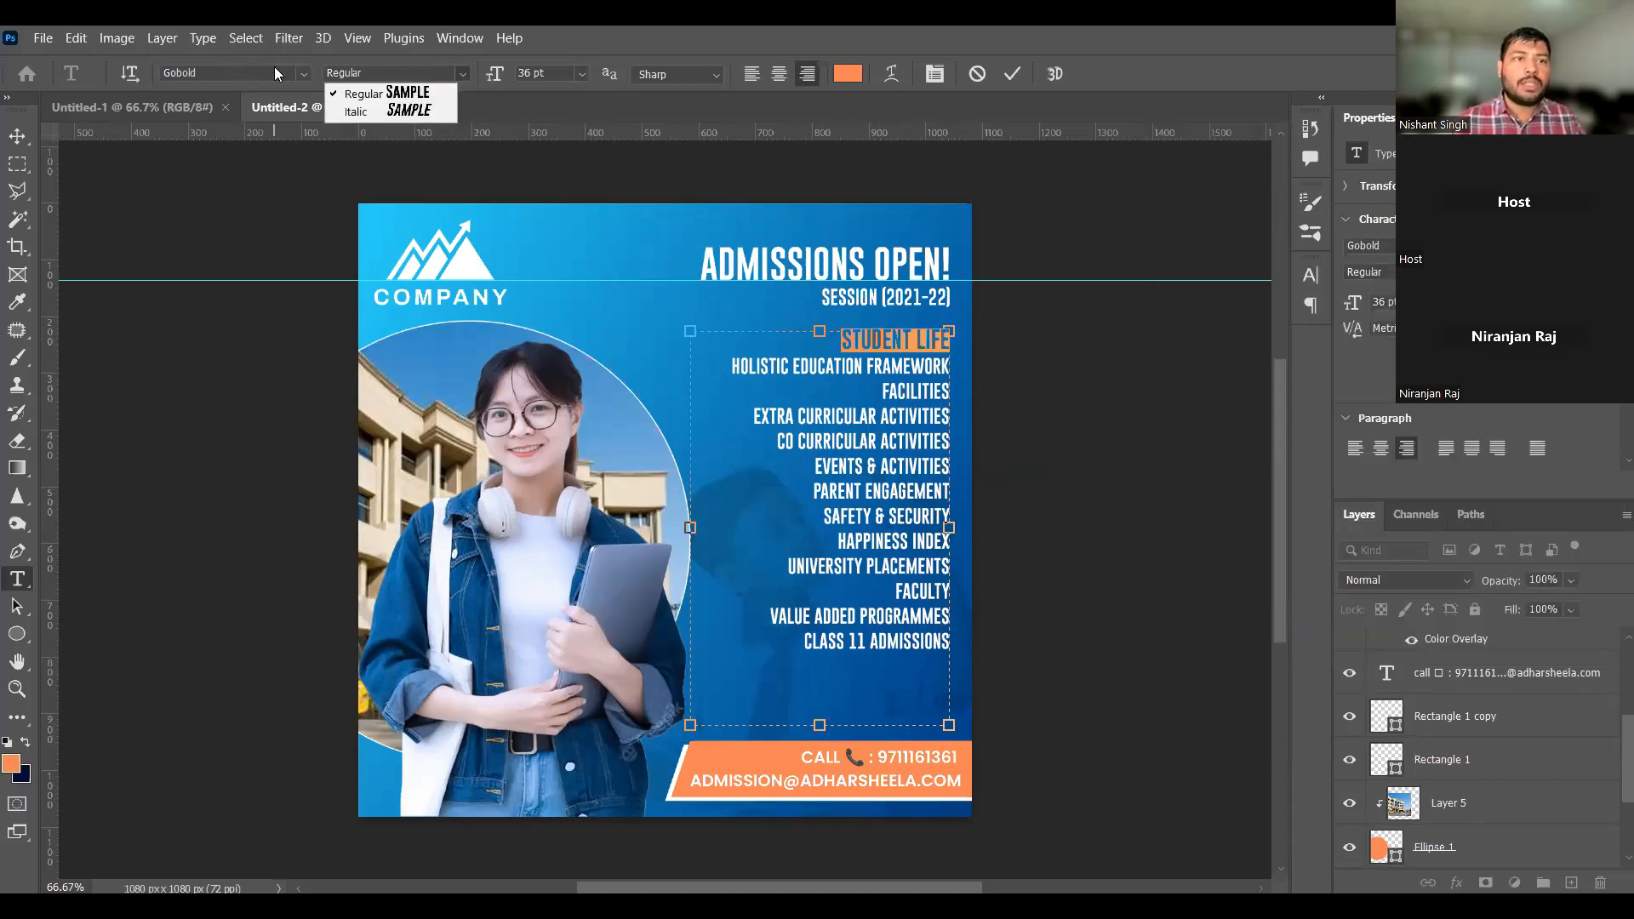
left_click(305, 71)
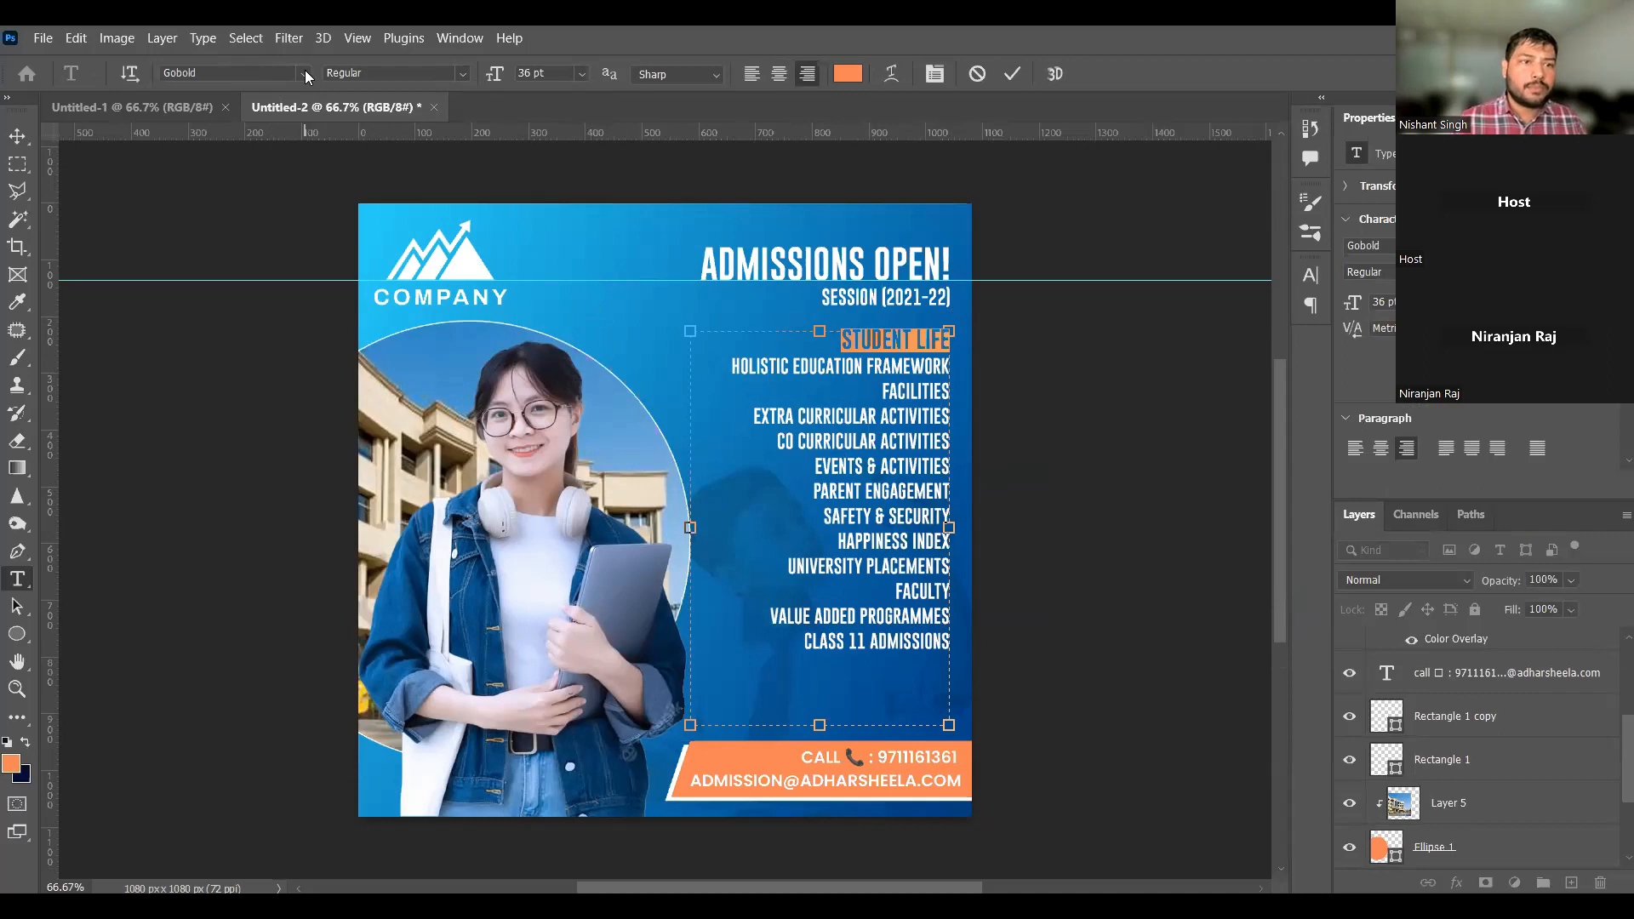
left_click(305, 72)
left_click(275, 226)
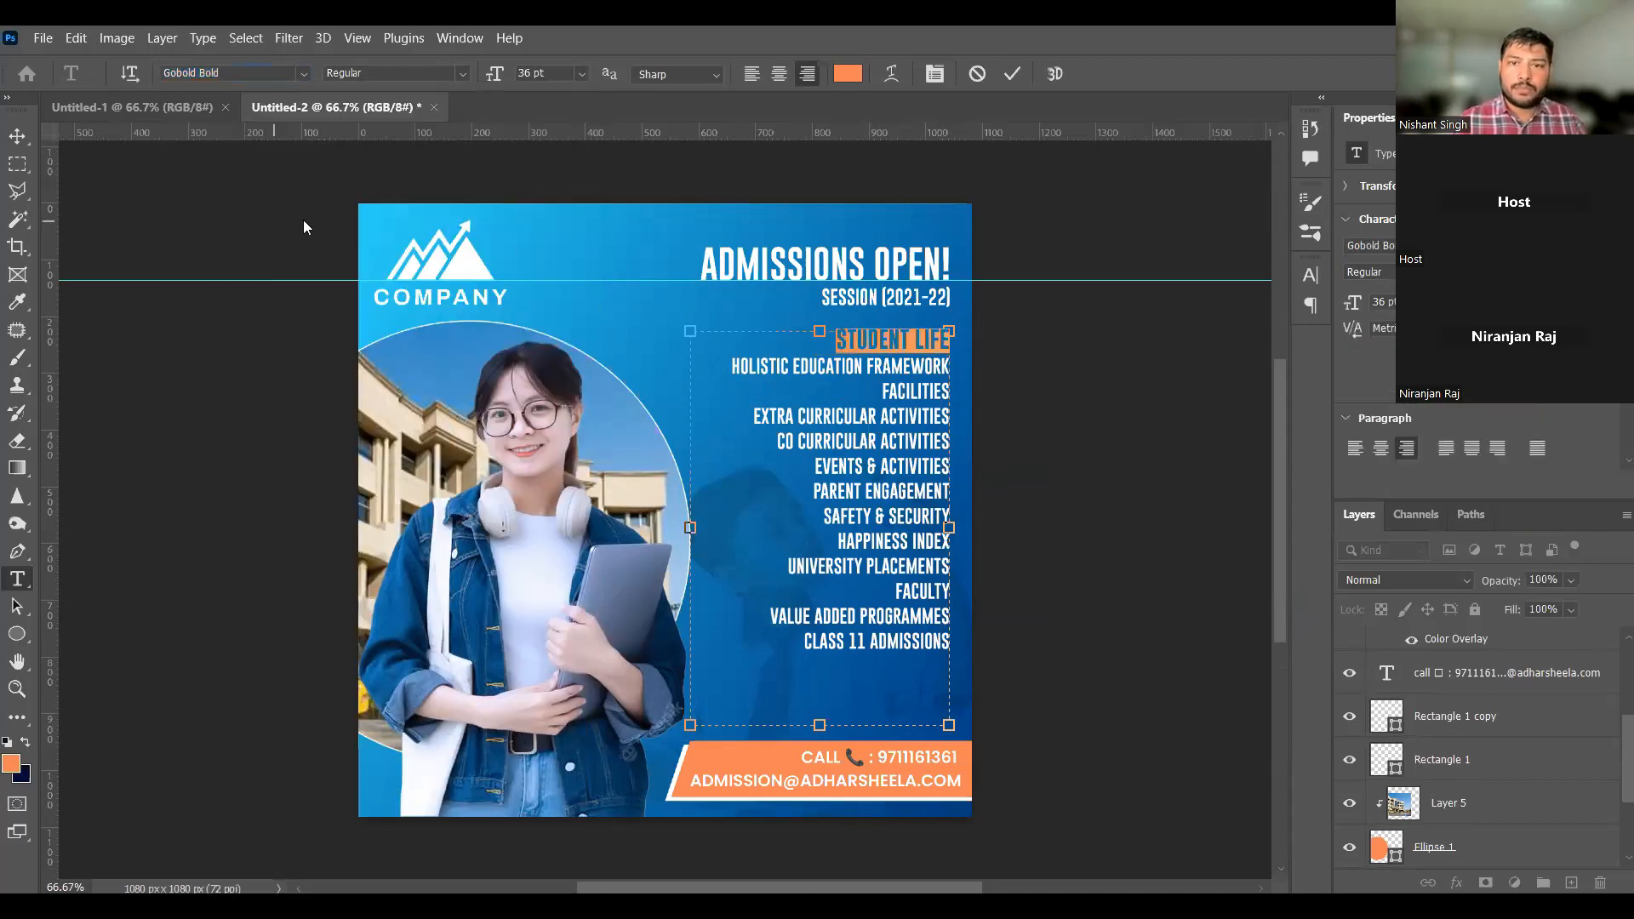
left_click(582, 73)
left_click(548, 321)
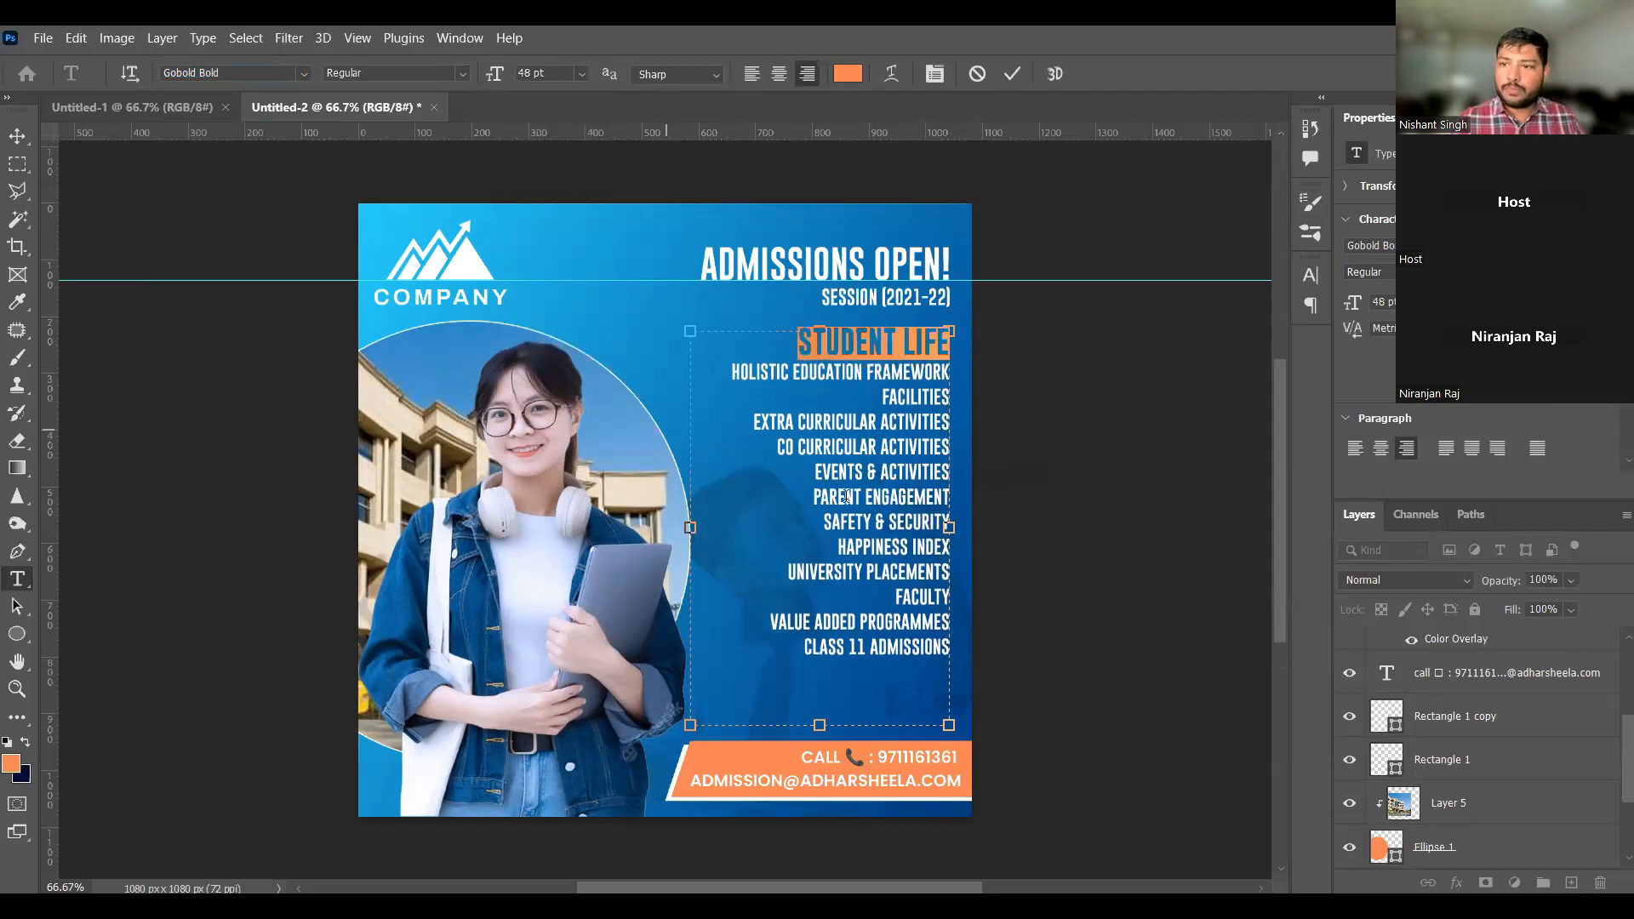
Step: Increase the line spacing of the whole STUDENT LIFE features list so it extends down towards the contact bar, and deselect the layer
left_click(1000, 567)
key("v")
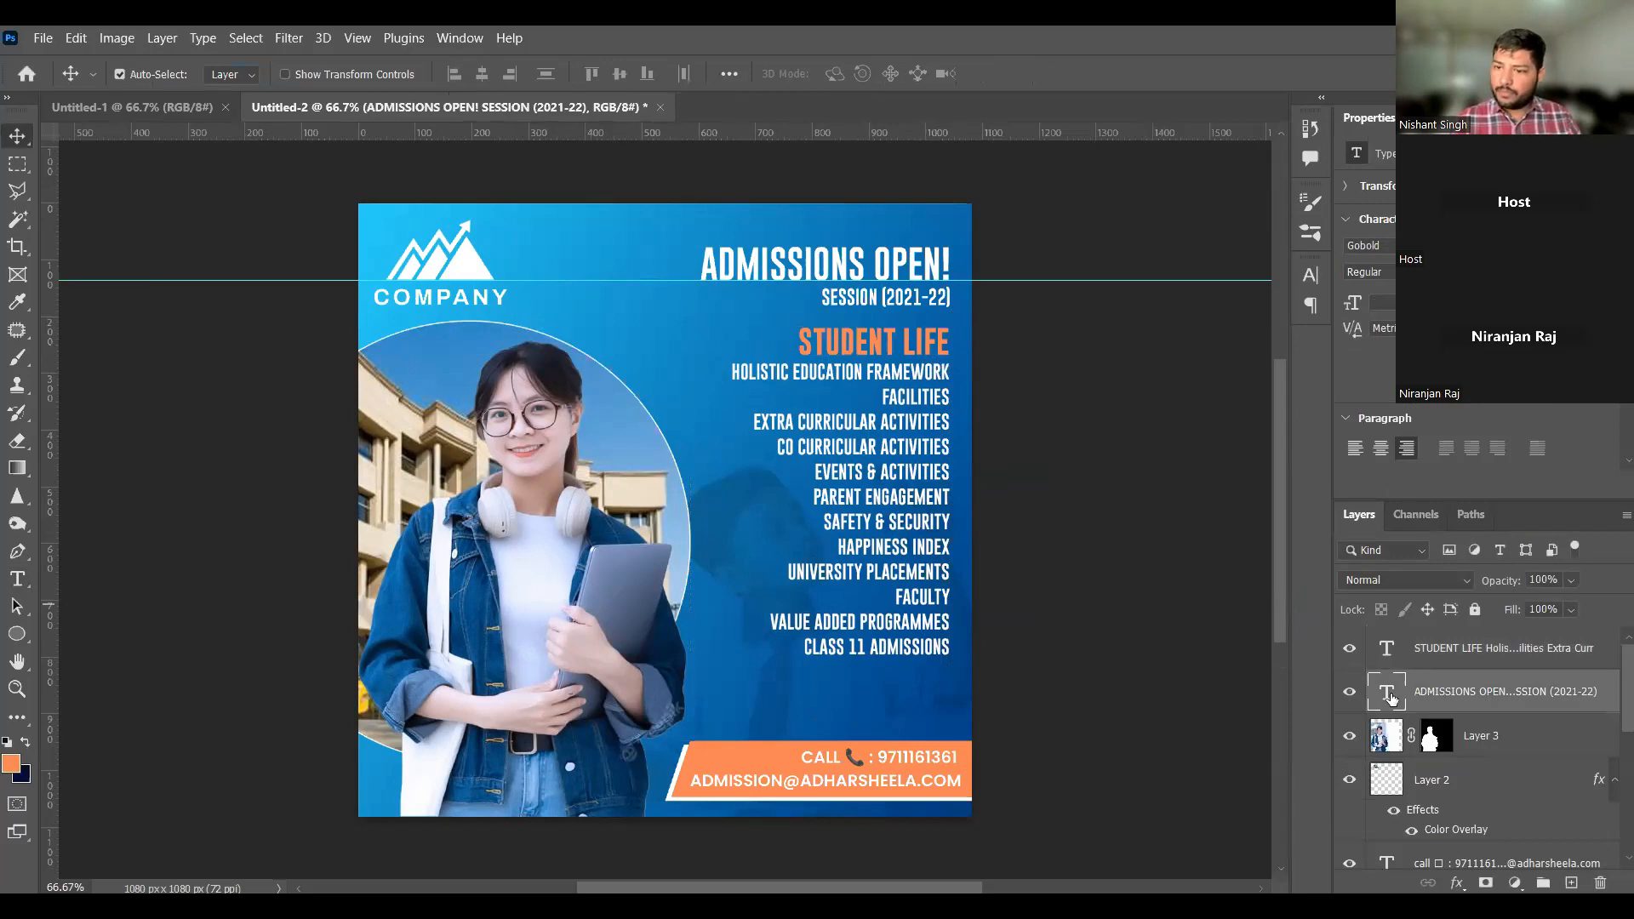
double_click(1386, 652)
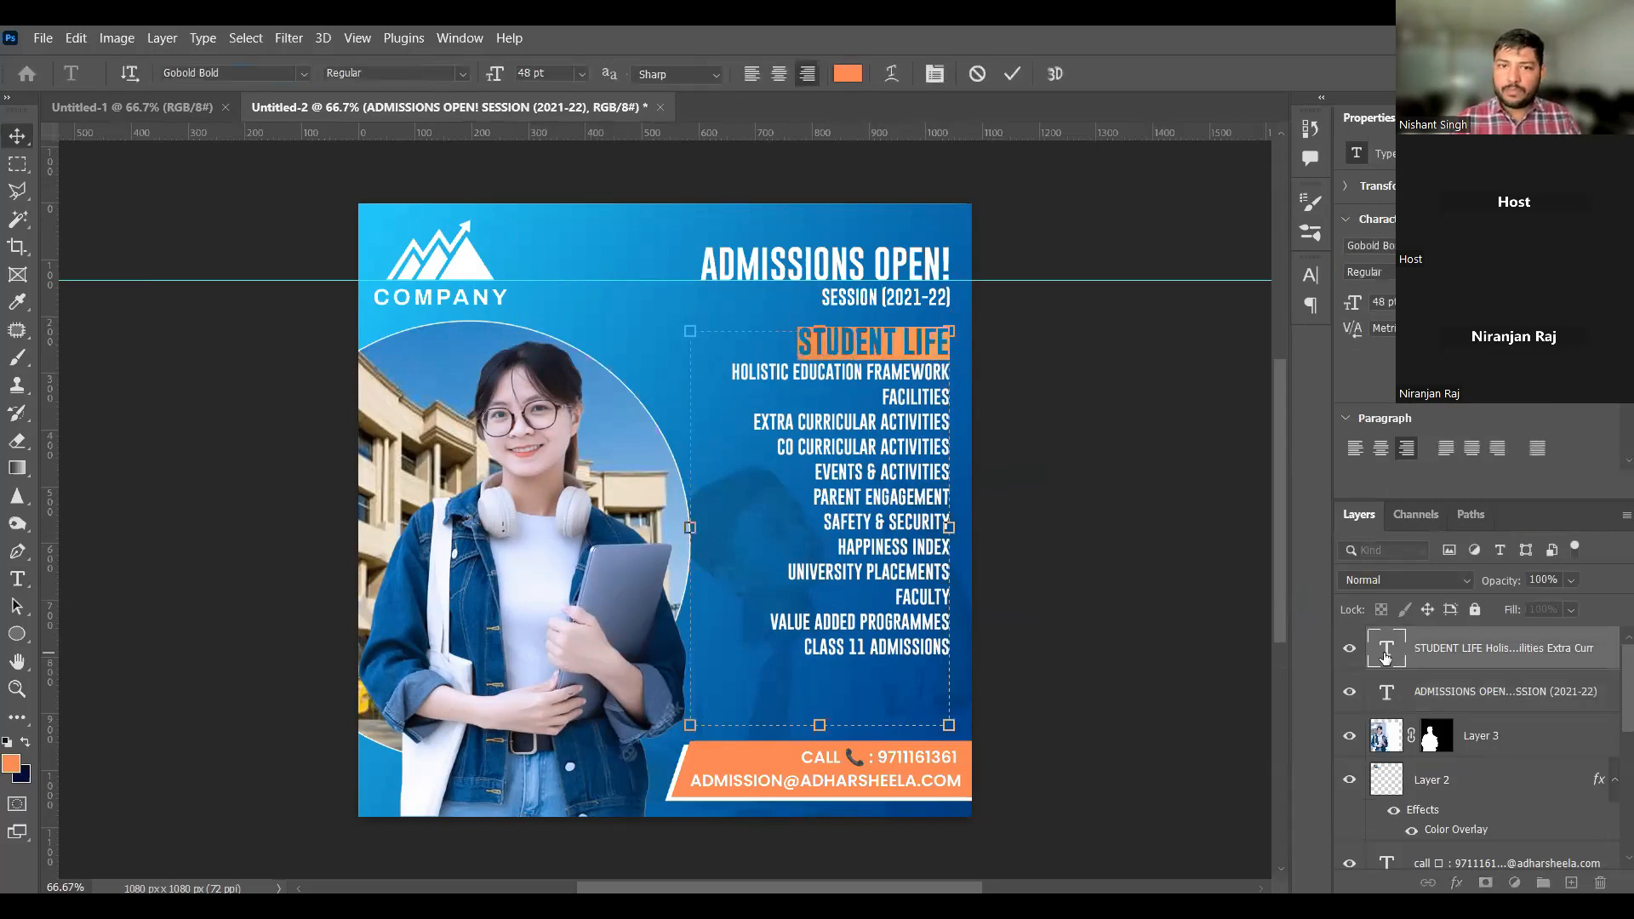
left_click(948, 670)
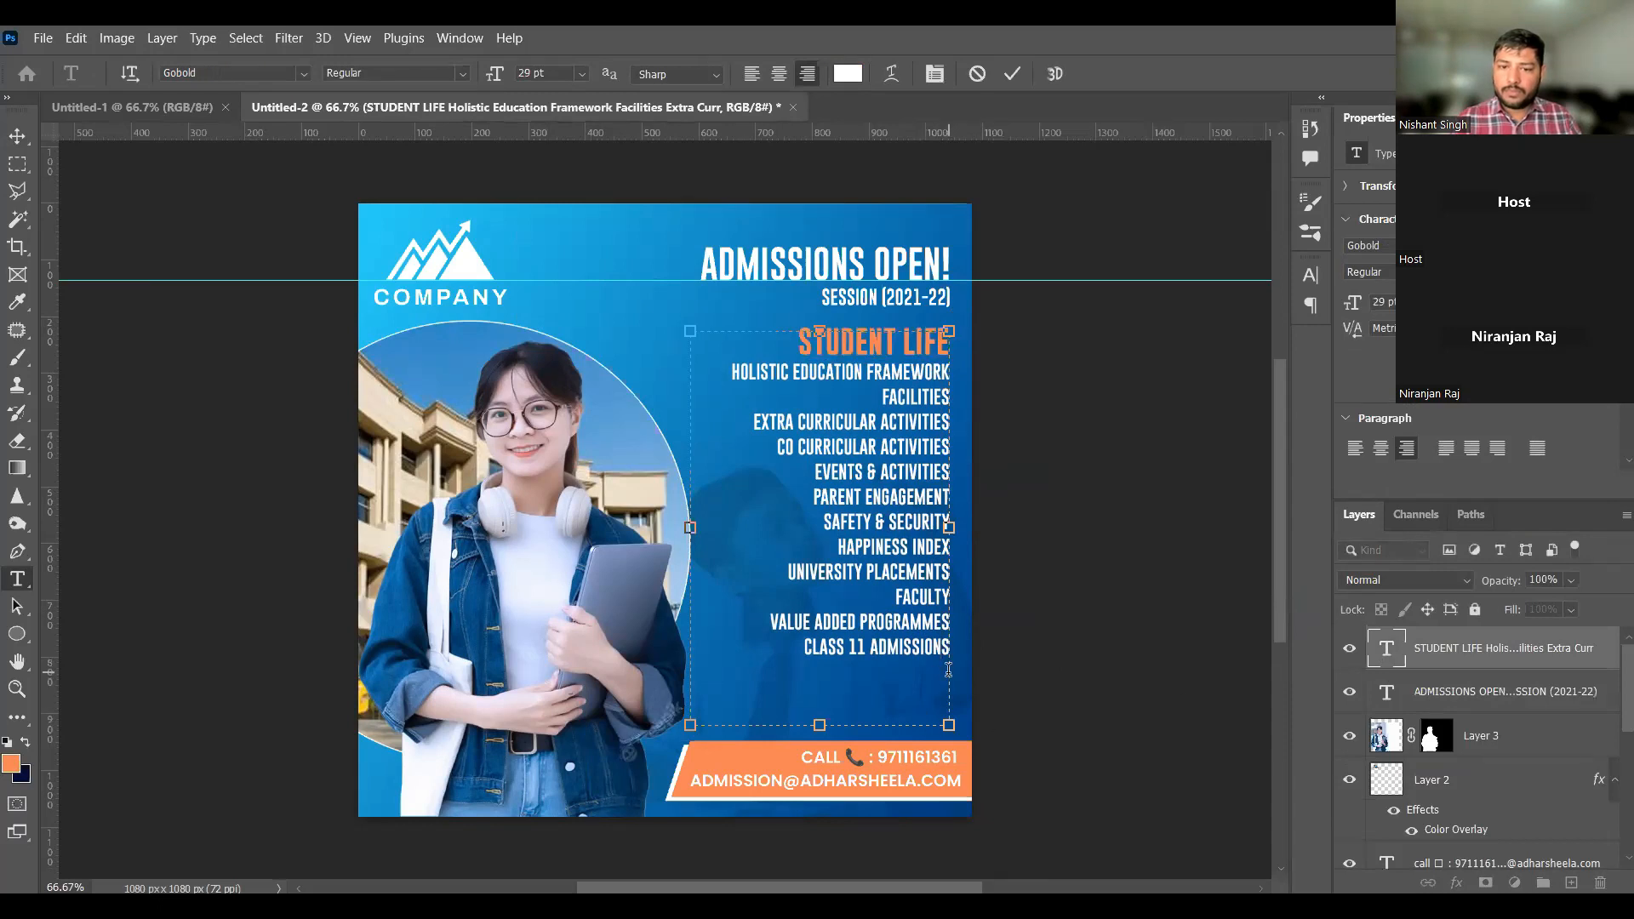
left_click_drag(948, 670, 807, 347)
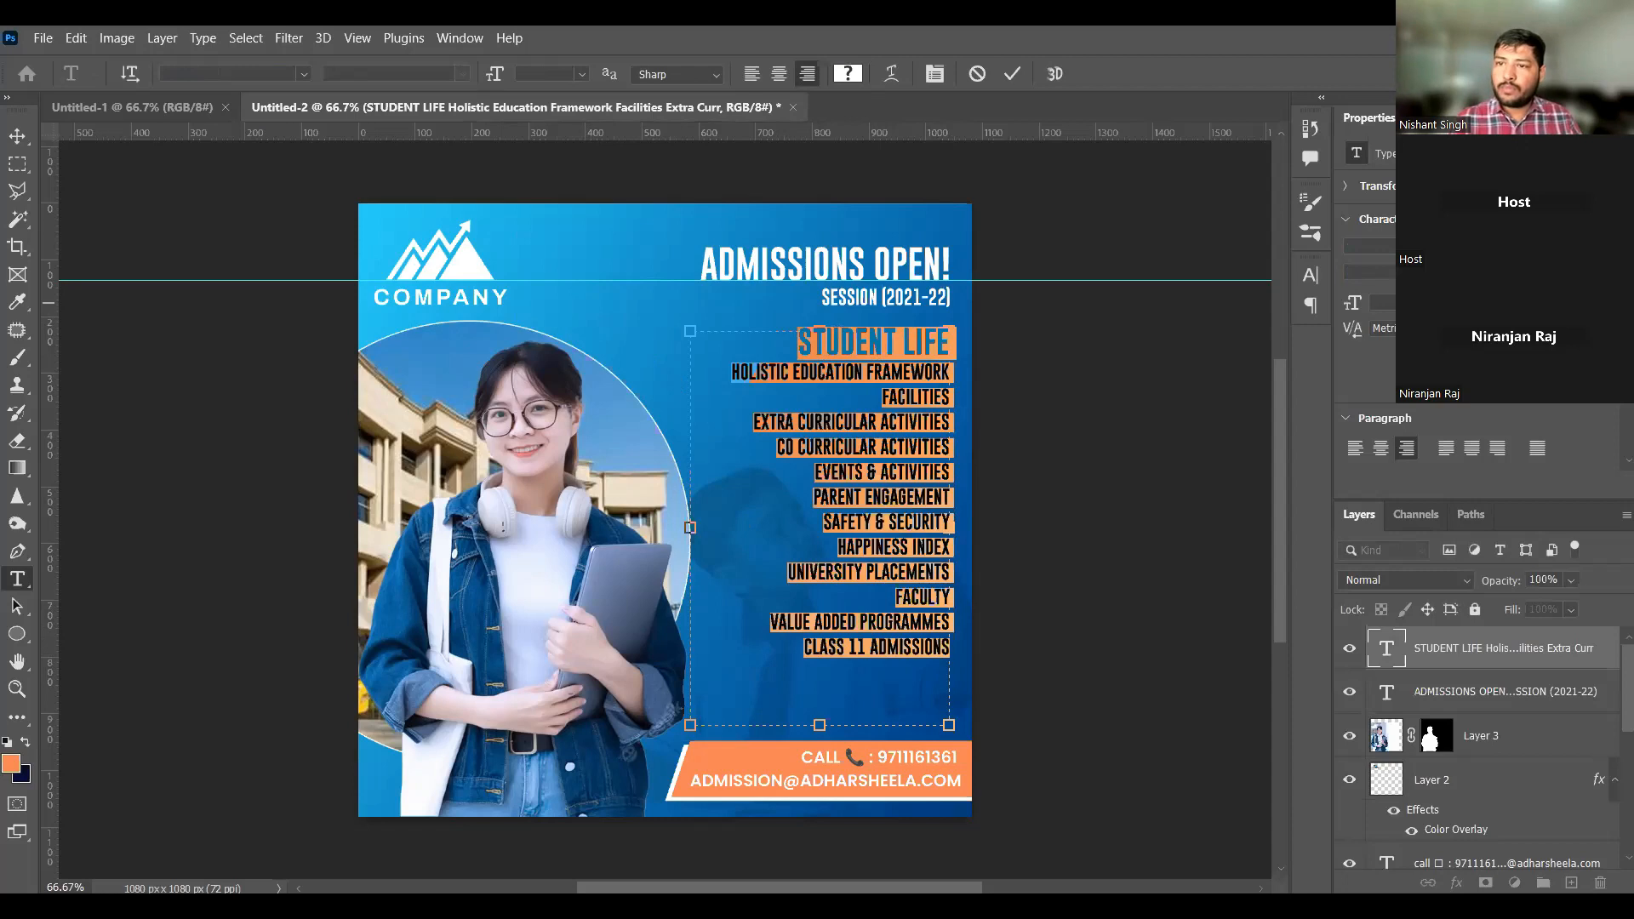
key("alt+Down")
key("alt+Down")
key("alt+Down")
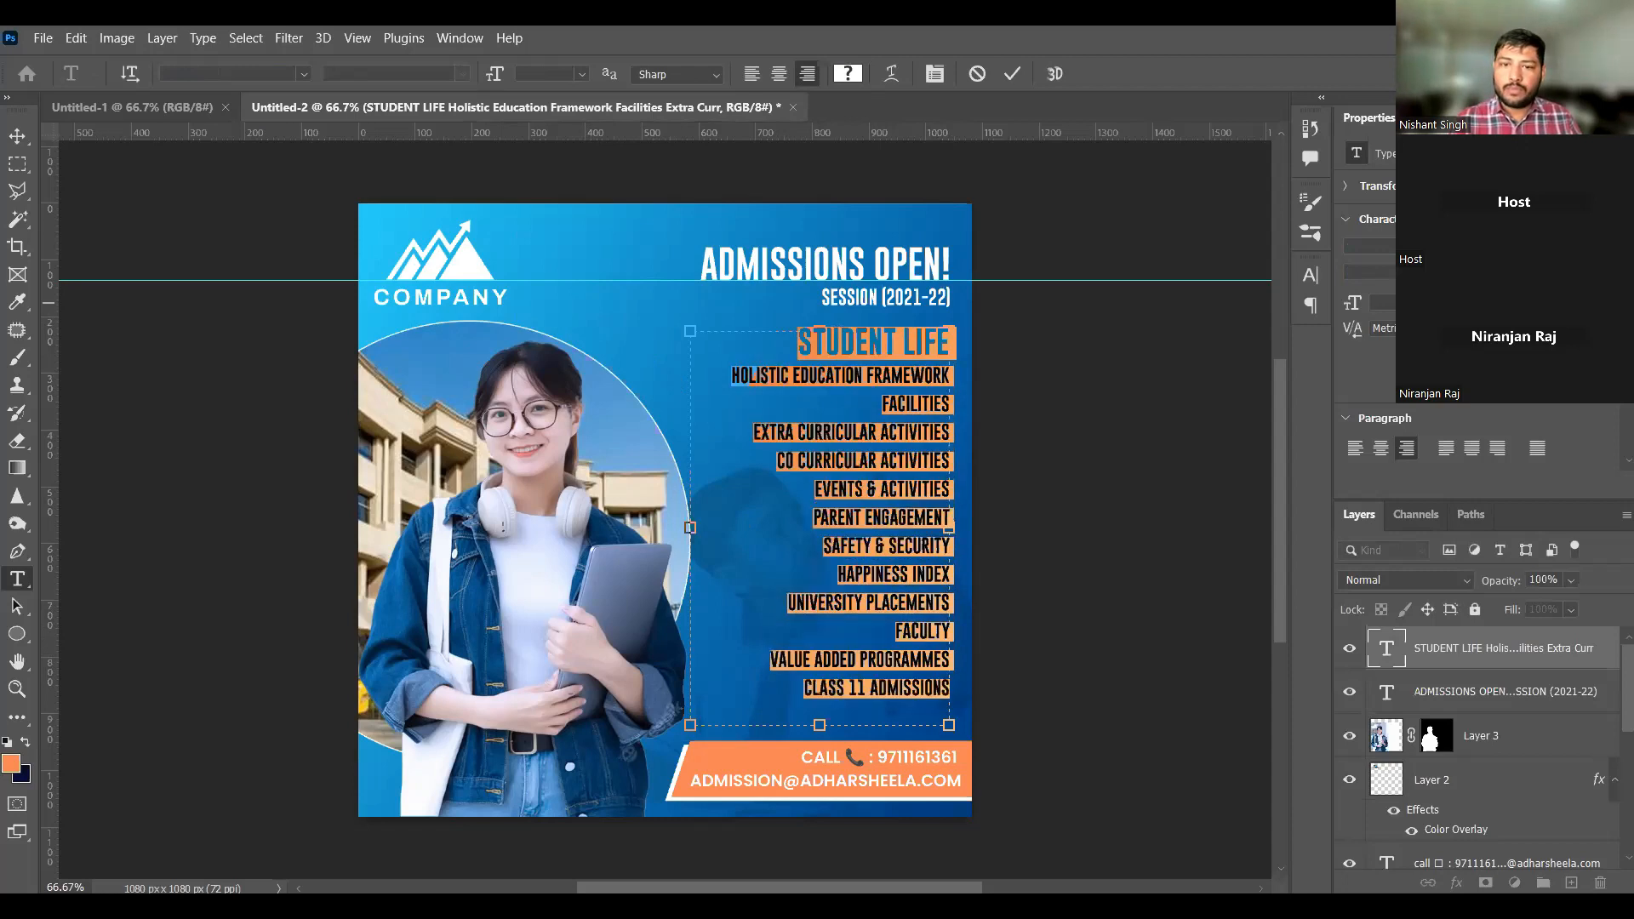
left_click(1533, 645)
key("v")
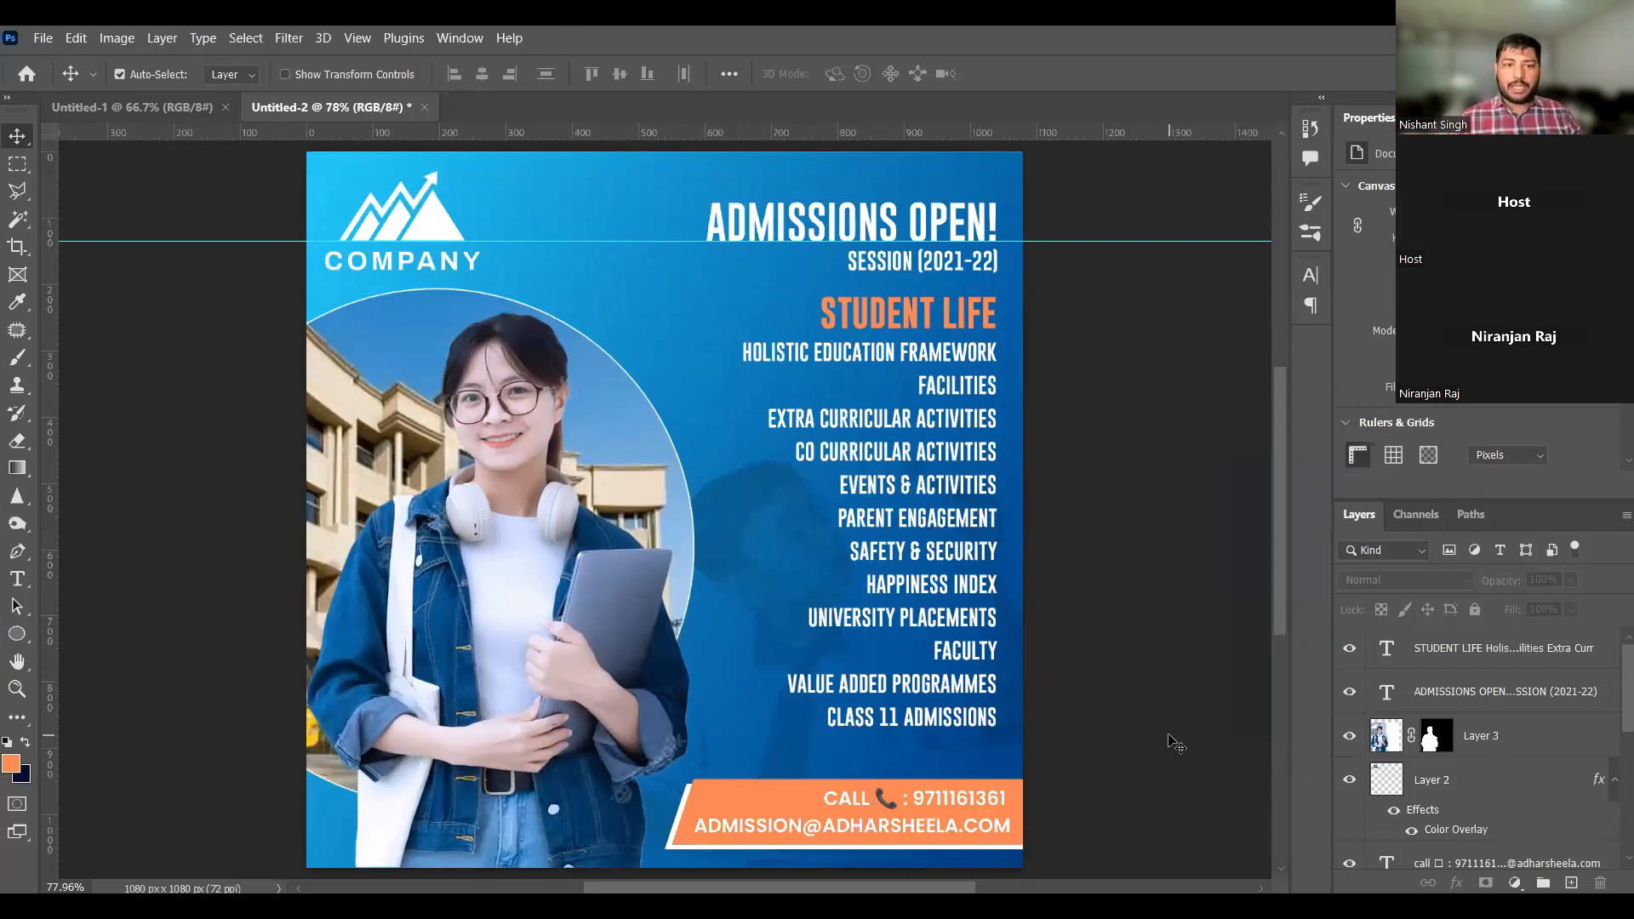
Step: Delete the white COMPANY logo and paste the copied colorful book-and-figures logo image above the features list layer
left_click(433, 228)
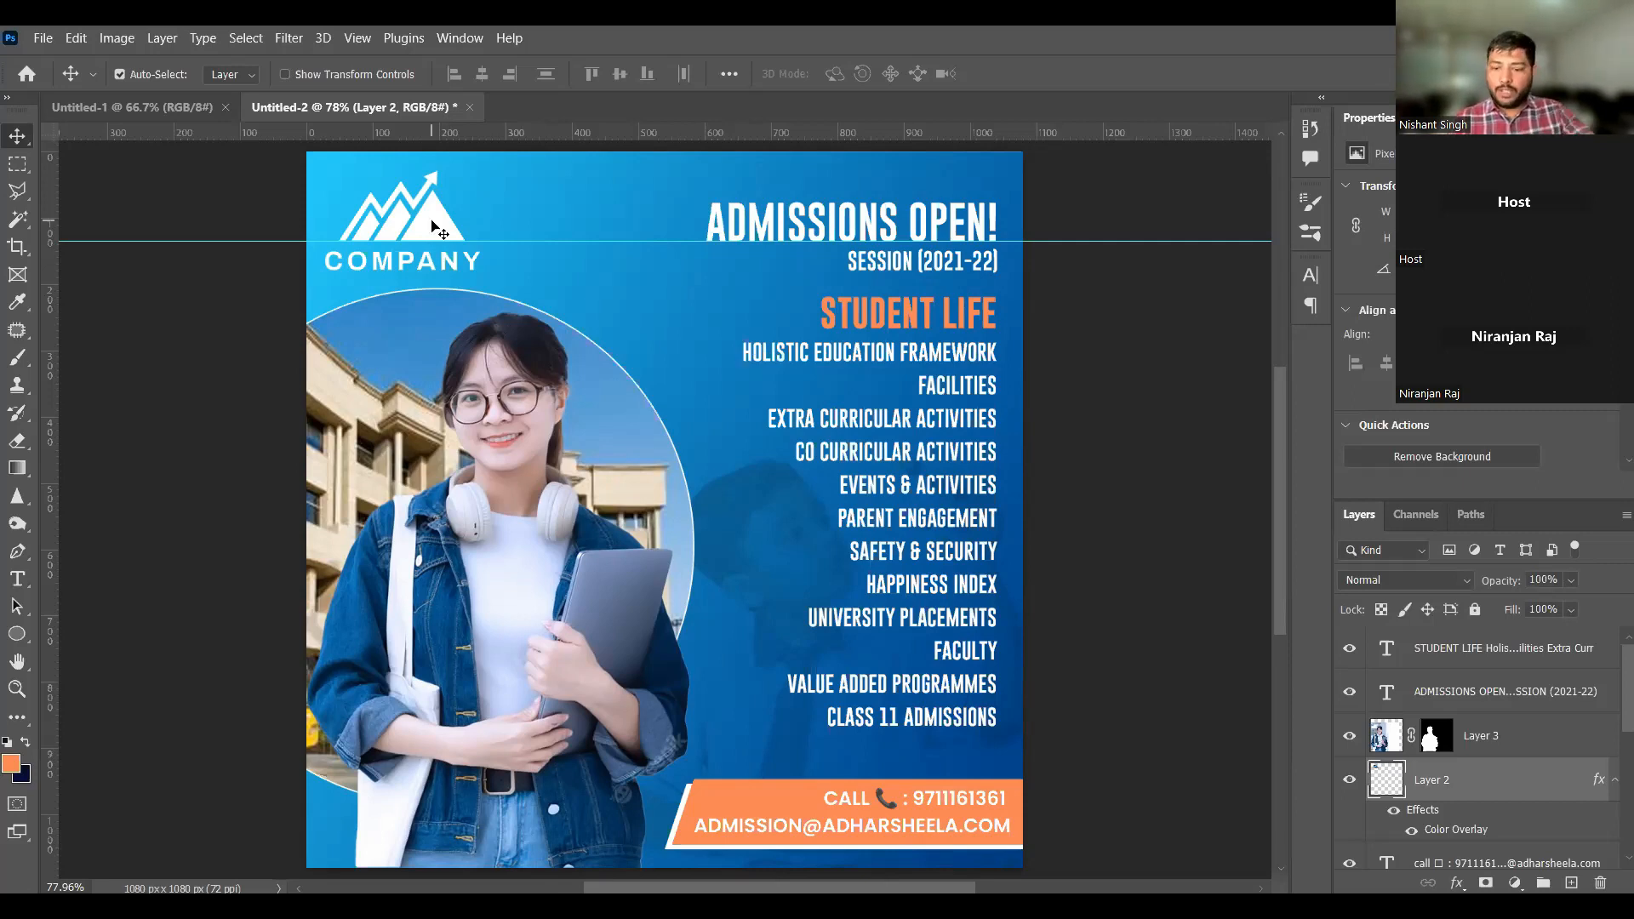
key("Delete")
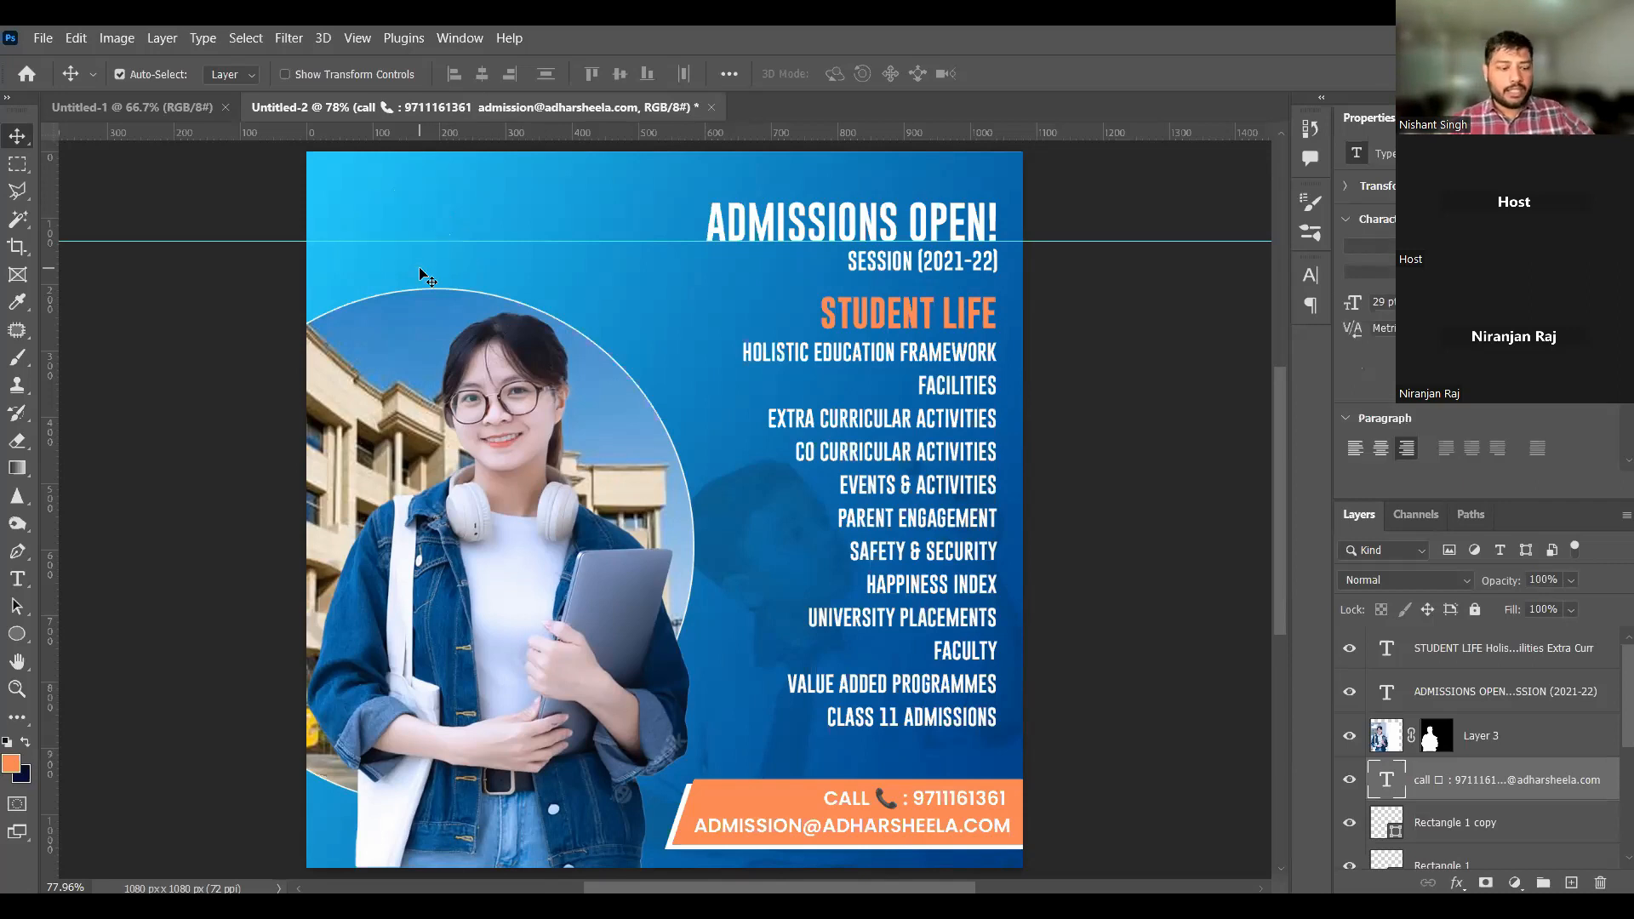
left_click(1496, 653)
key("ctrl+v")
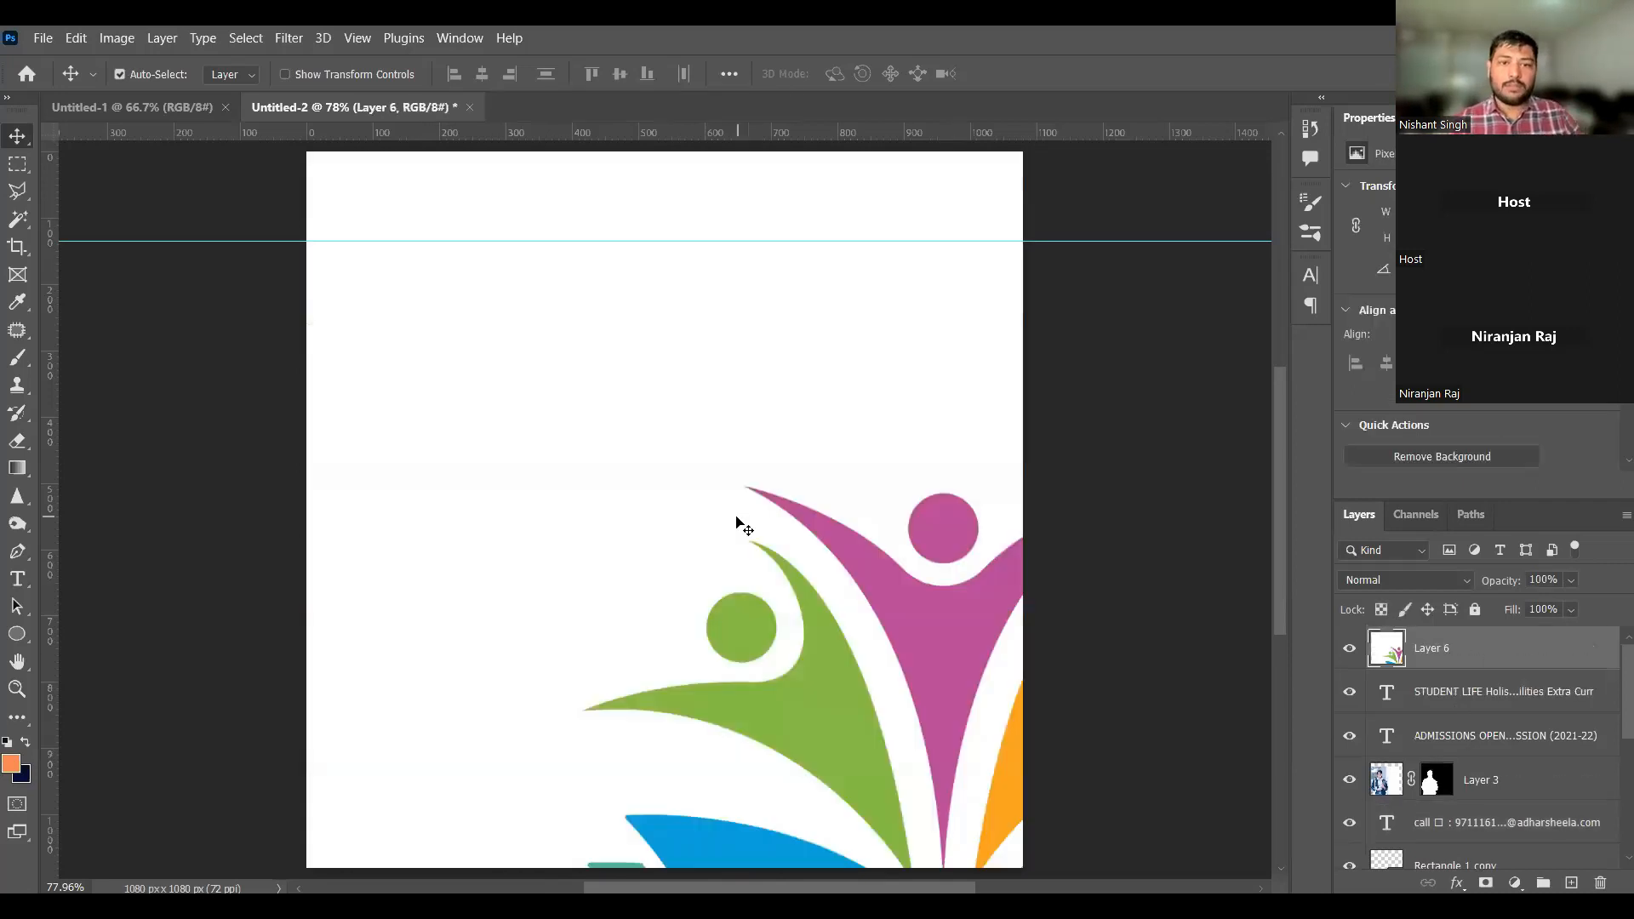
Step: Scale the pasted logo image proportionally to 47.40% so it fits within the canvas
scroll(941, 686, "down", 1)
key("ctrl")
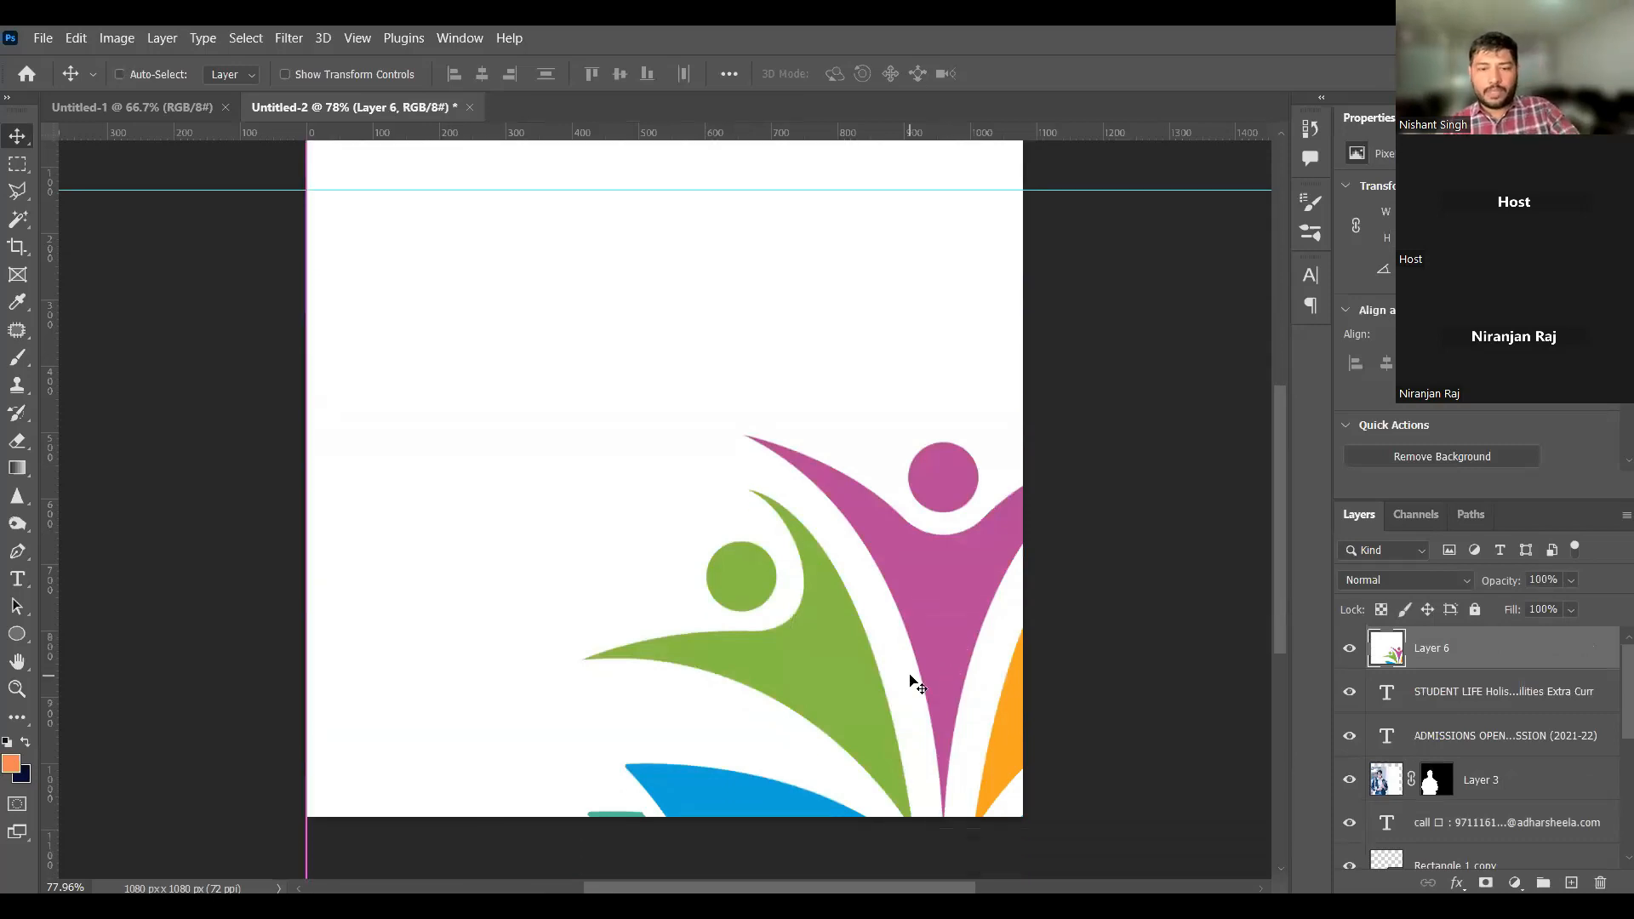
key("ctrl+t")
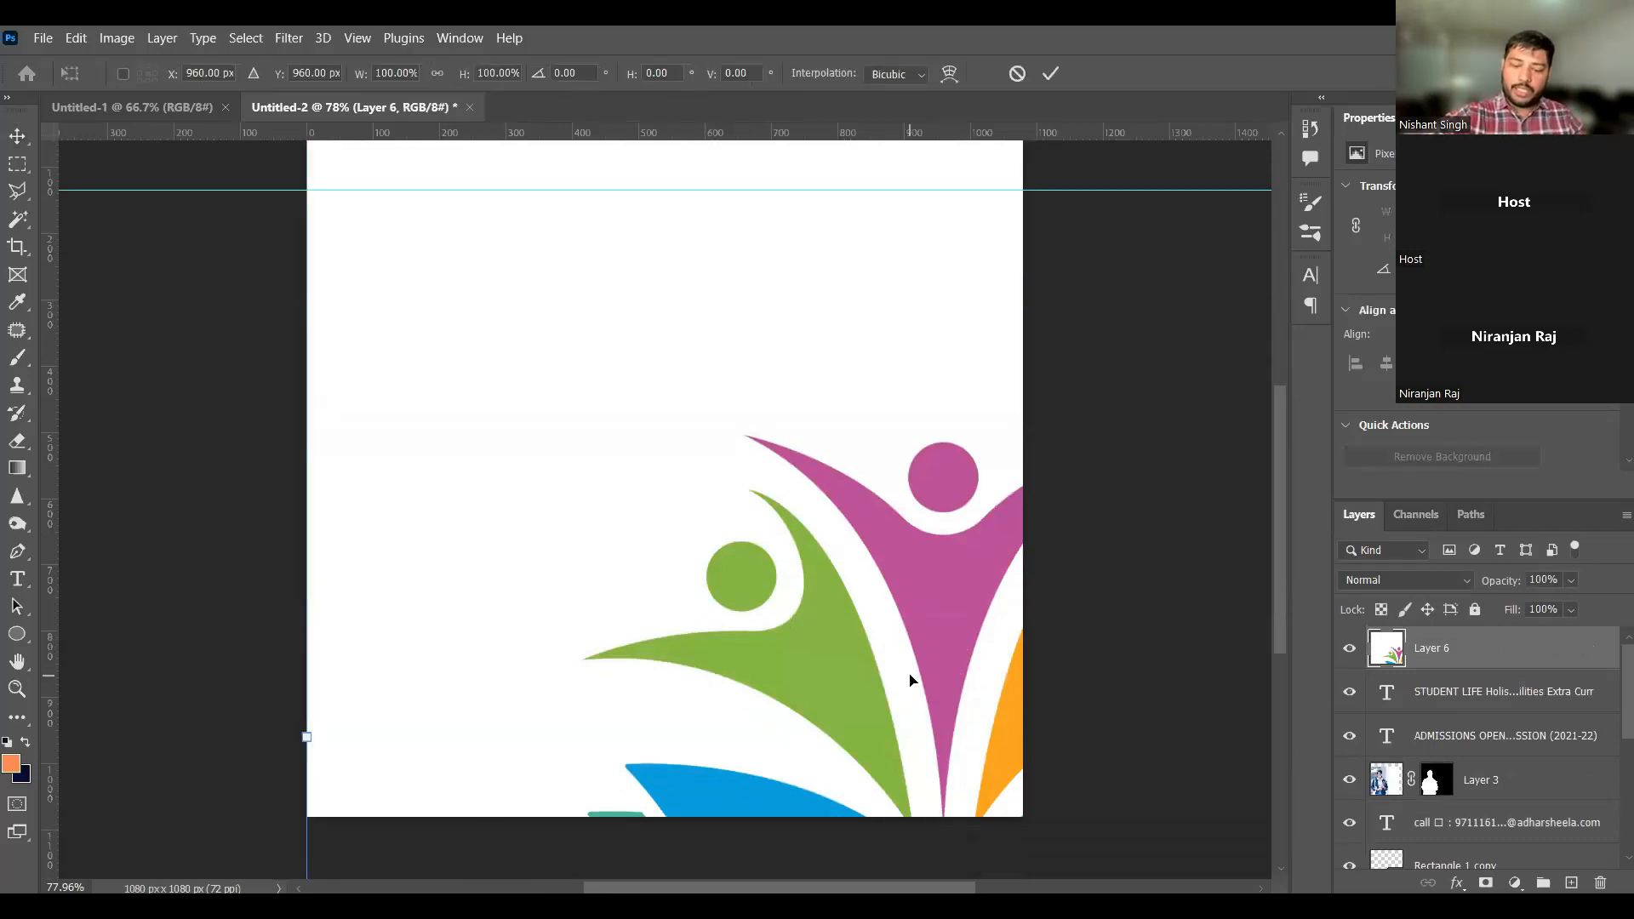
key("ctrl+minus")
key("ctrl+minus")
key("ctrl+minus")
key("ctrl+minus")
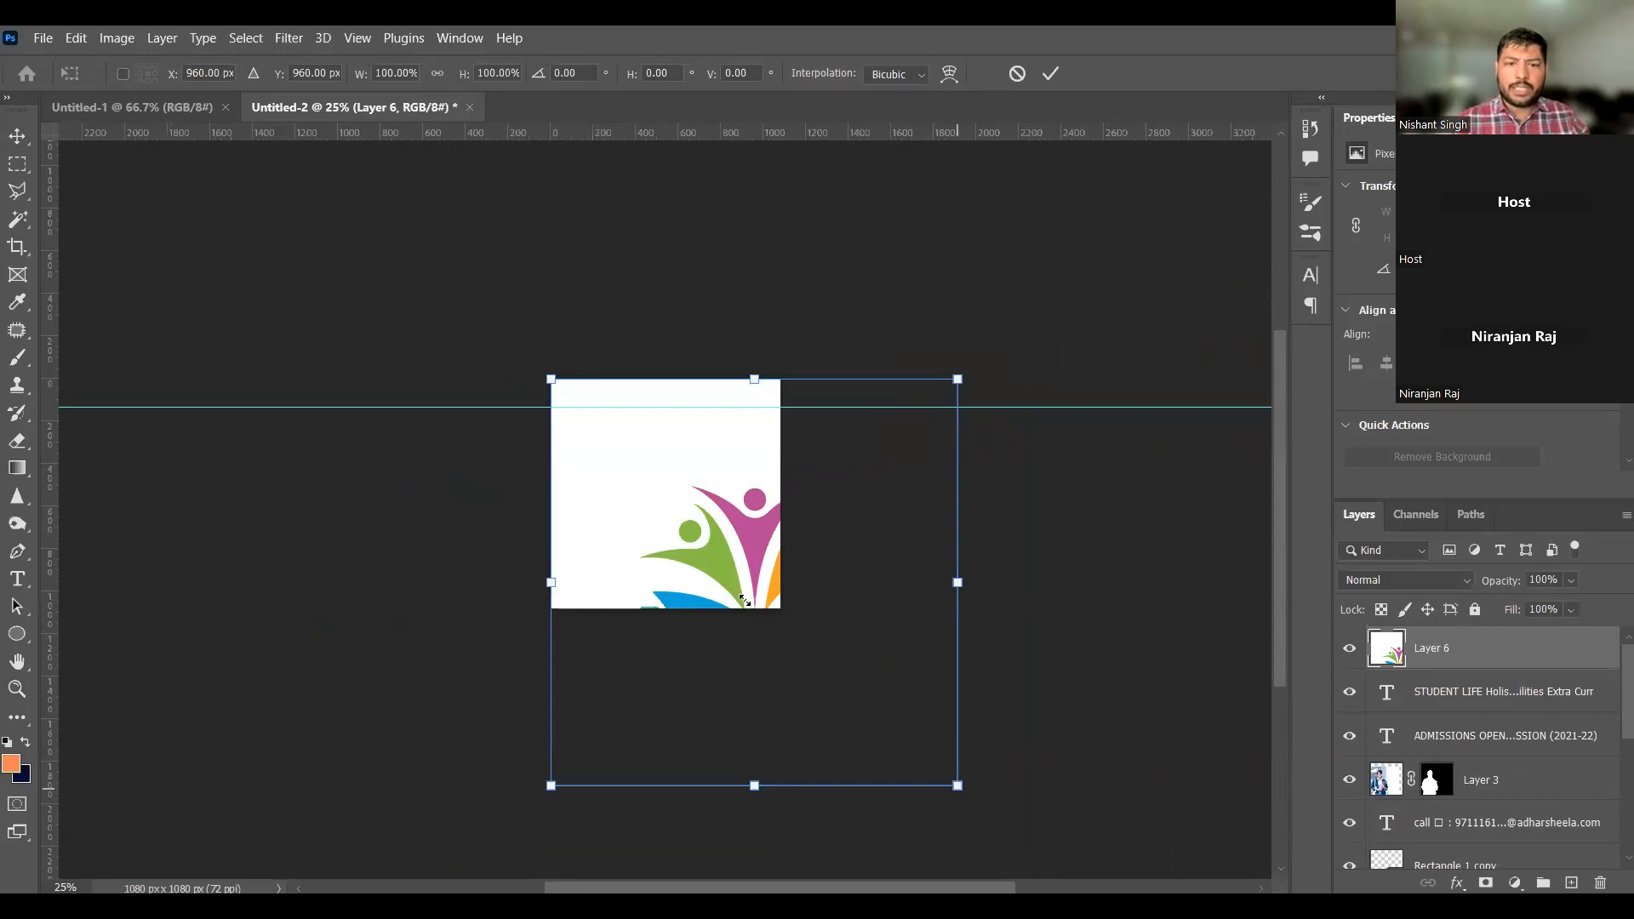
left_click_drag(745, 600, 742, 513)
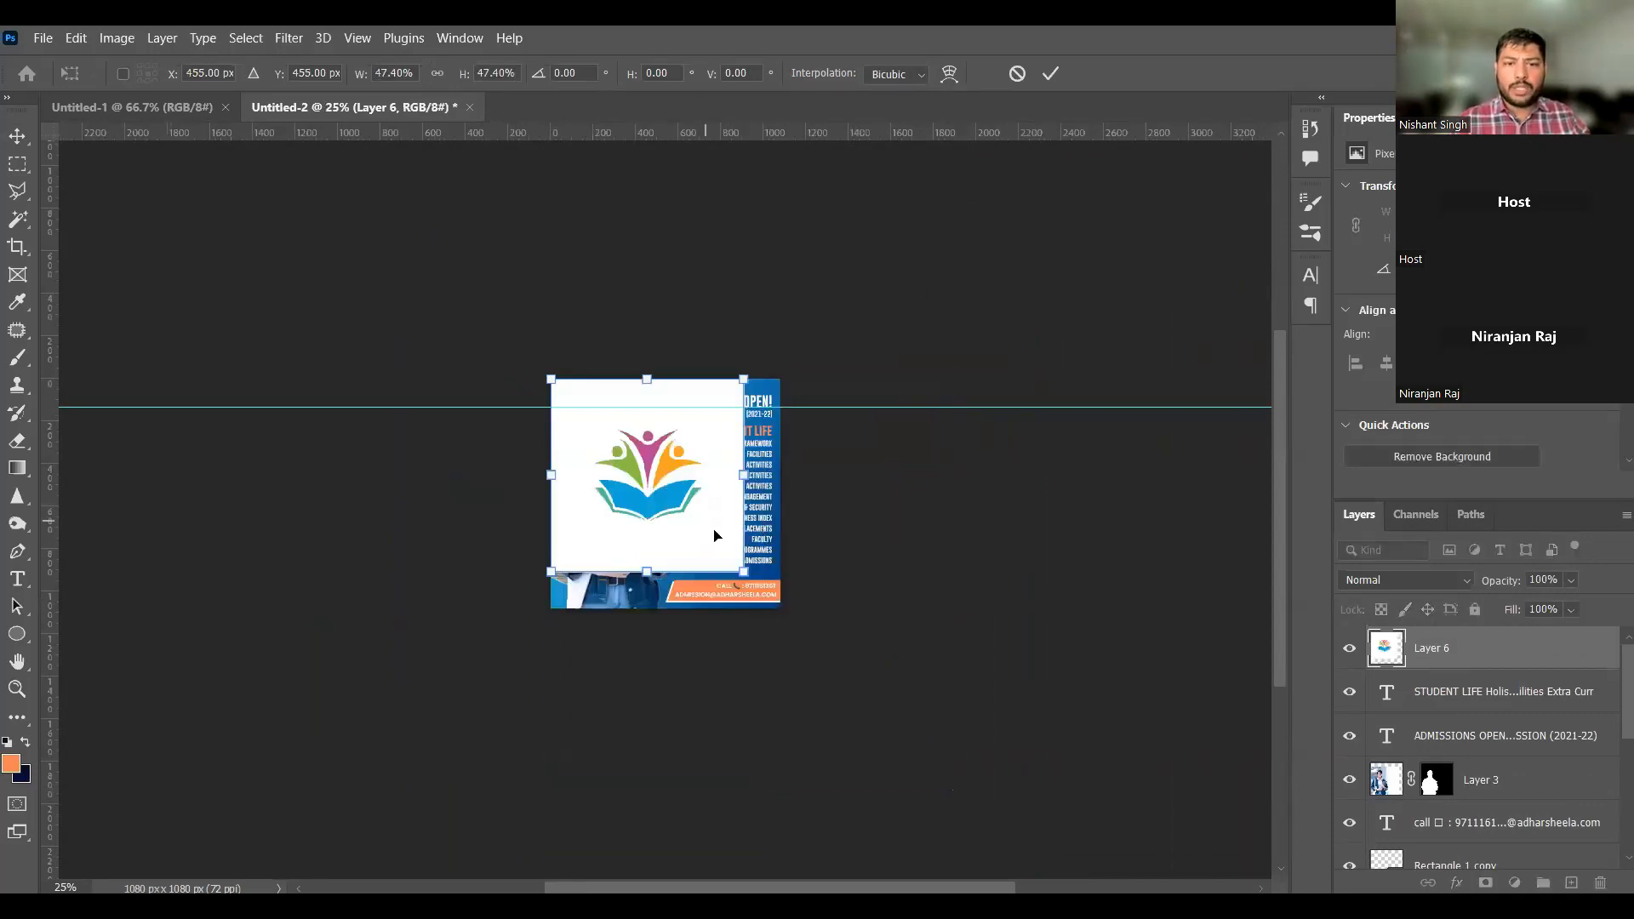
key("Return")
key("ctrl+0")
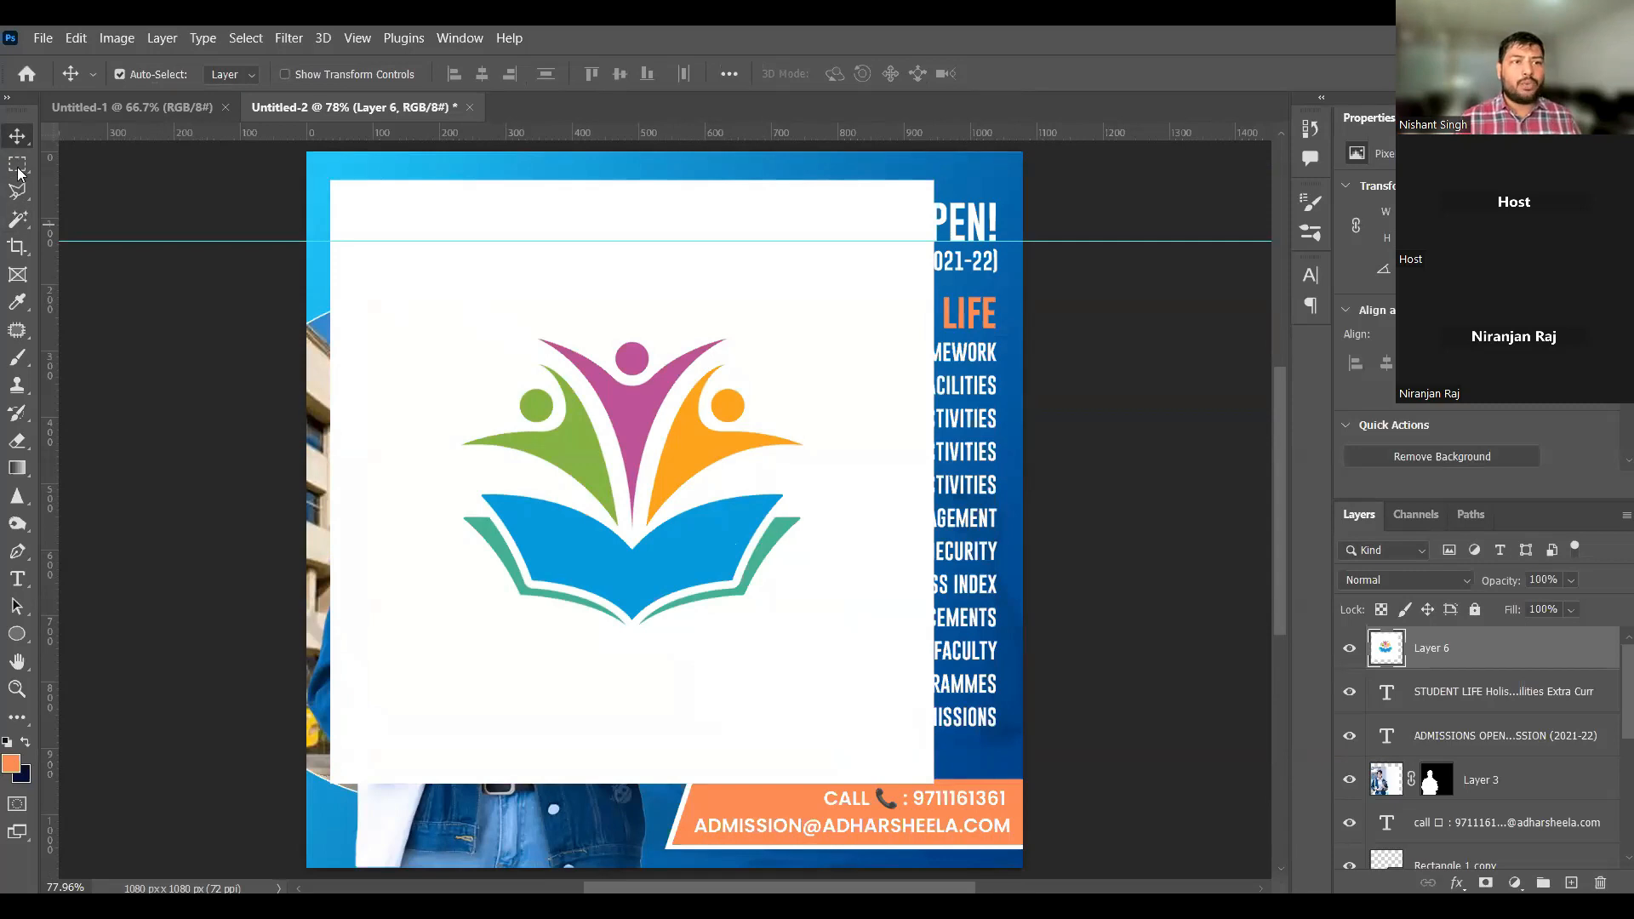
Step: Select the logo image's white background with the Magic Wand Tool and delete it
left_click(17, 219)
right_click(17, 220)
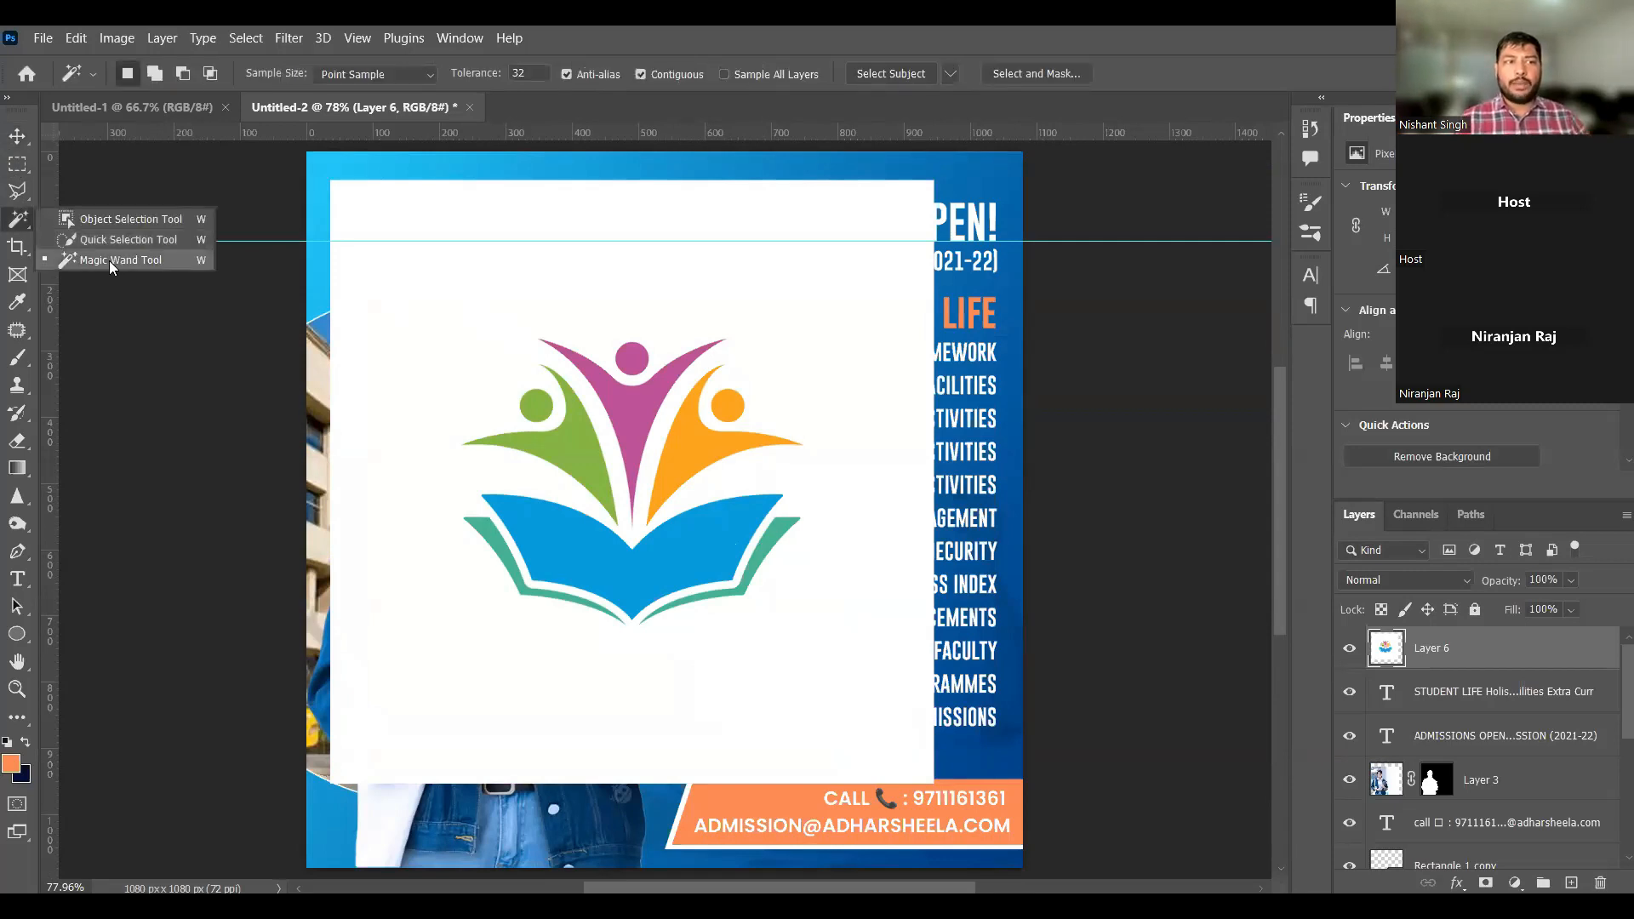
left_click(108, 261)
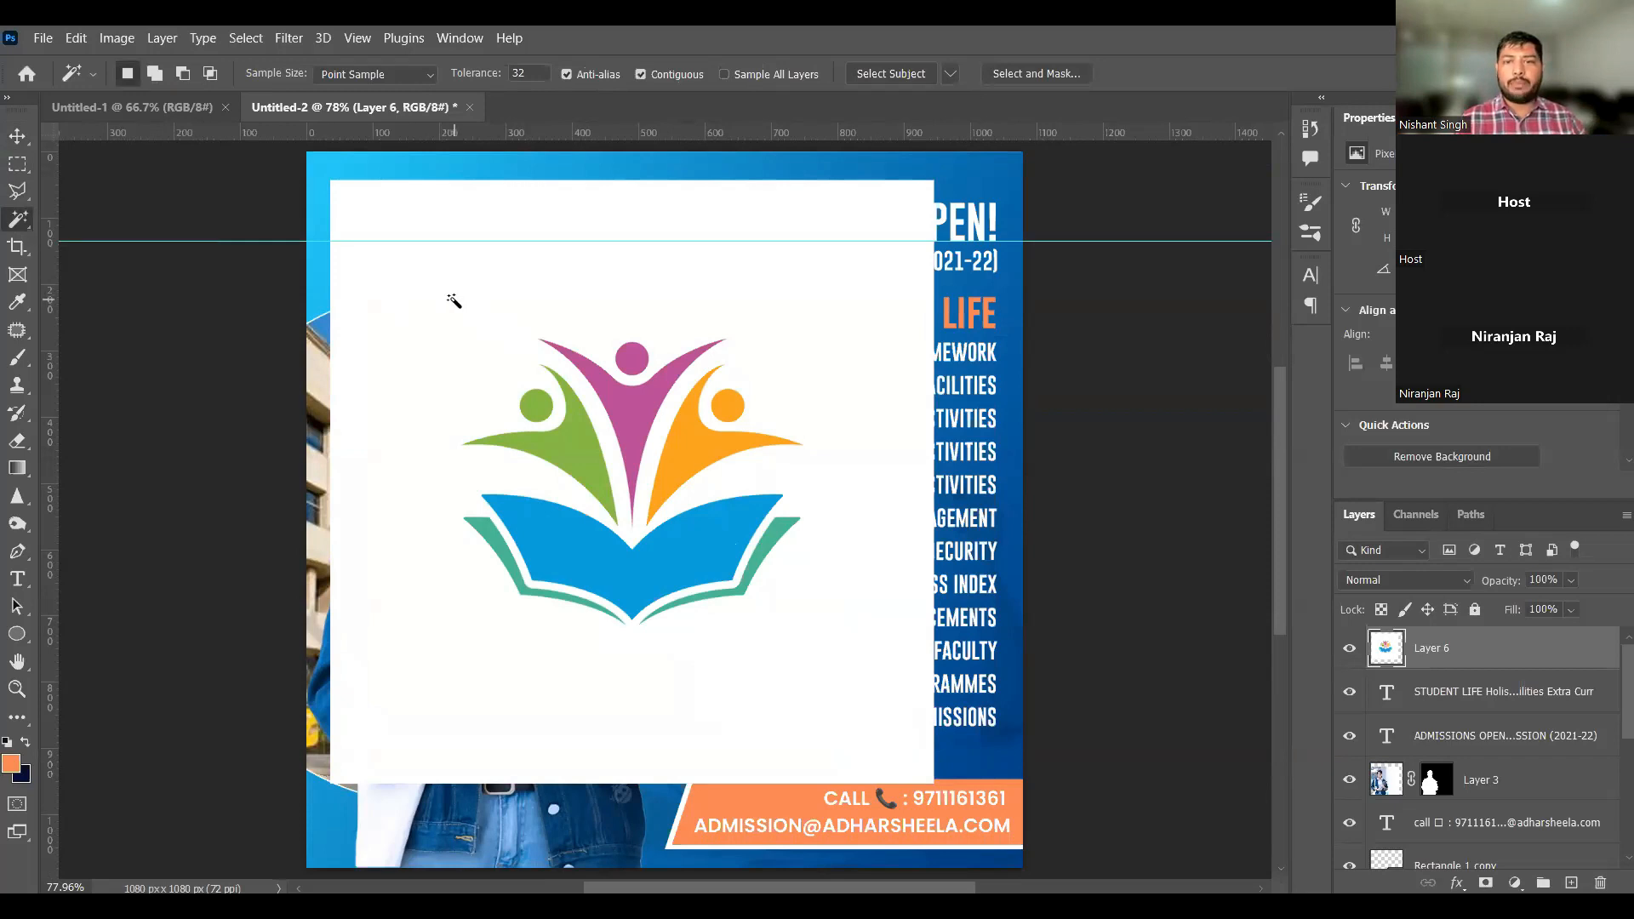
left_click(454, 300)
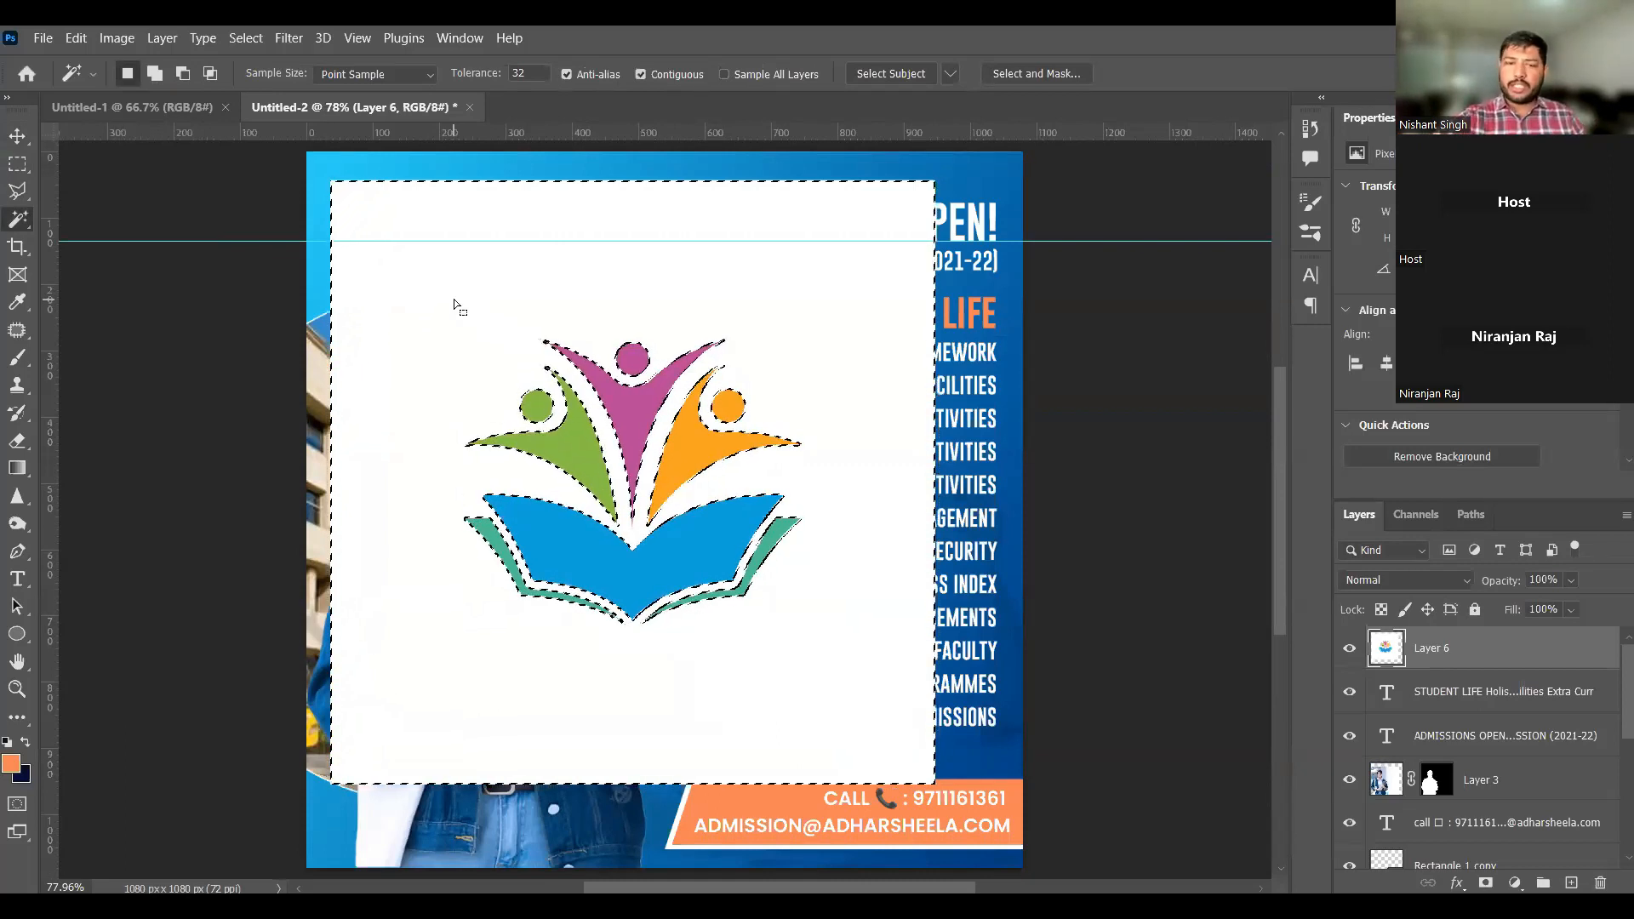
key("Delete")
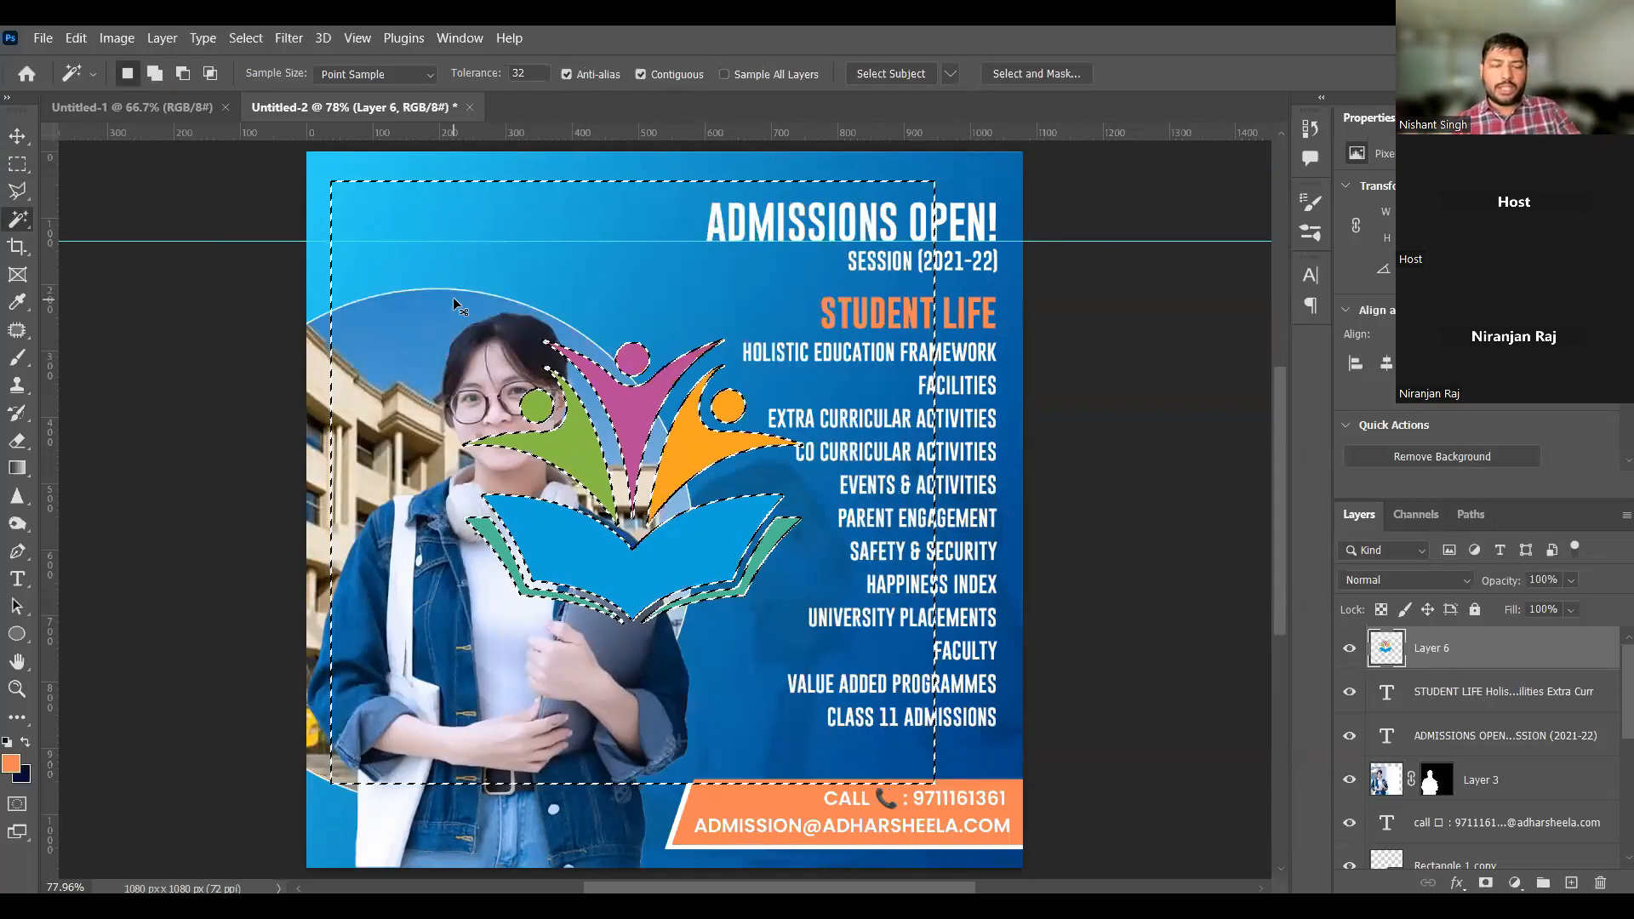
Step: Deselect, scale the cut-out logo proportionally to 34.11% and place it in the canvas's upper-left corner above the circle
key("v")
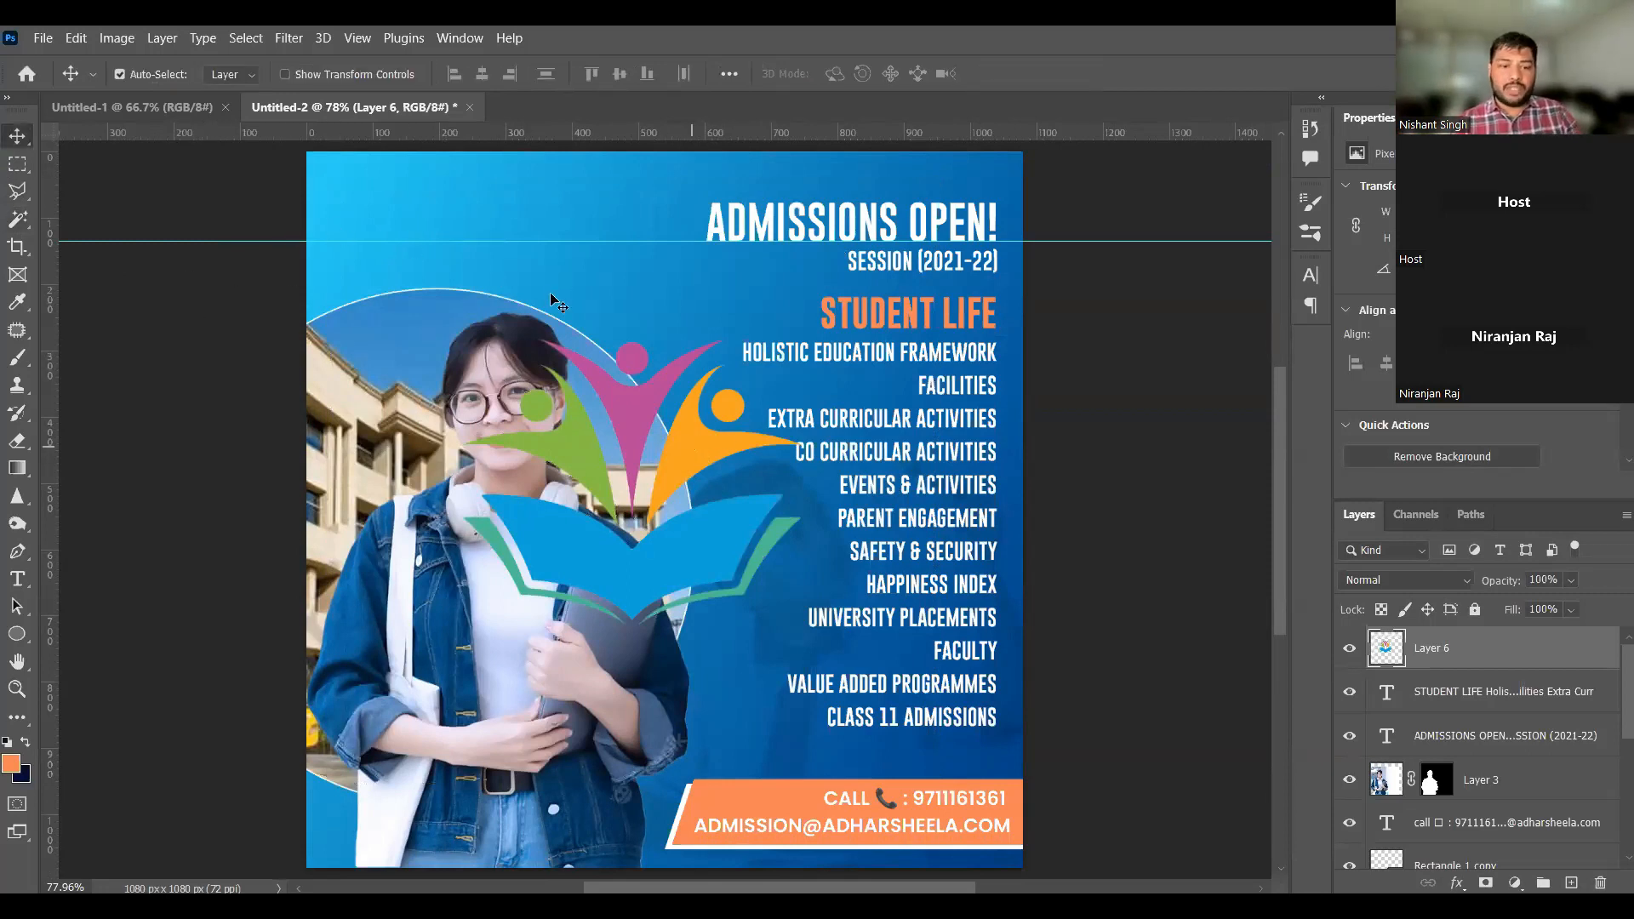
left_click_drag(655, 413, 518, 259)
key("ctrl+t")
left_click_drag(665, 472, 402, 206)
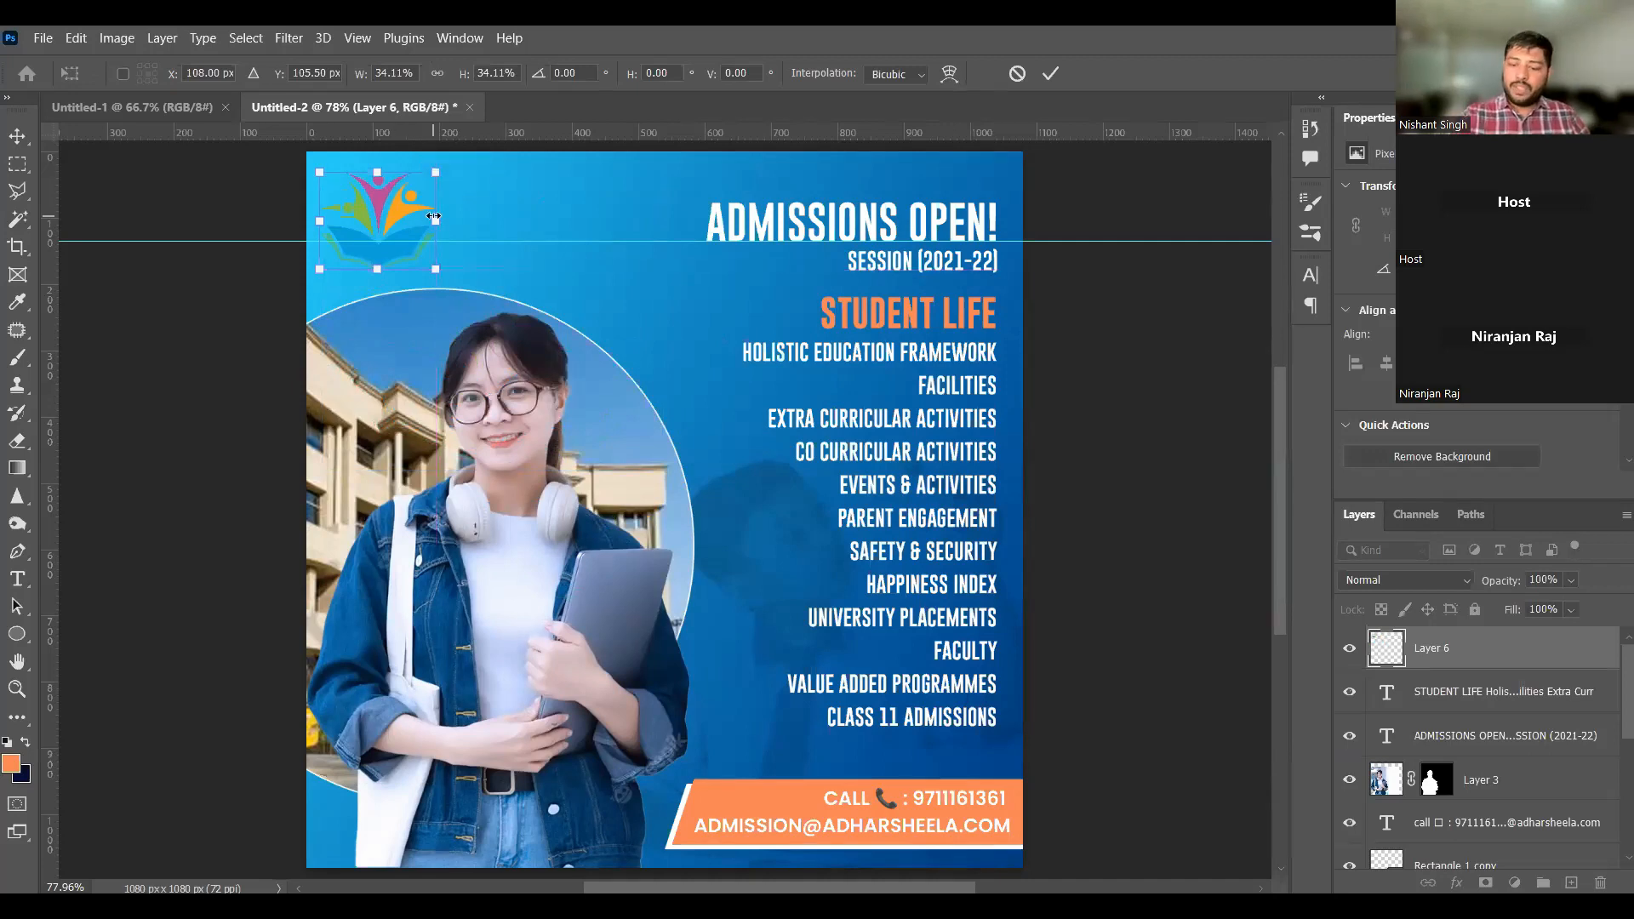
key("Return")
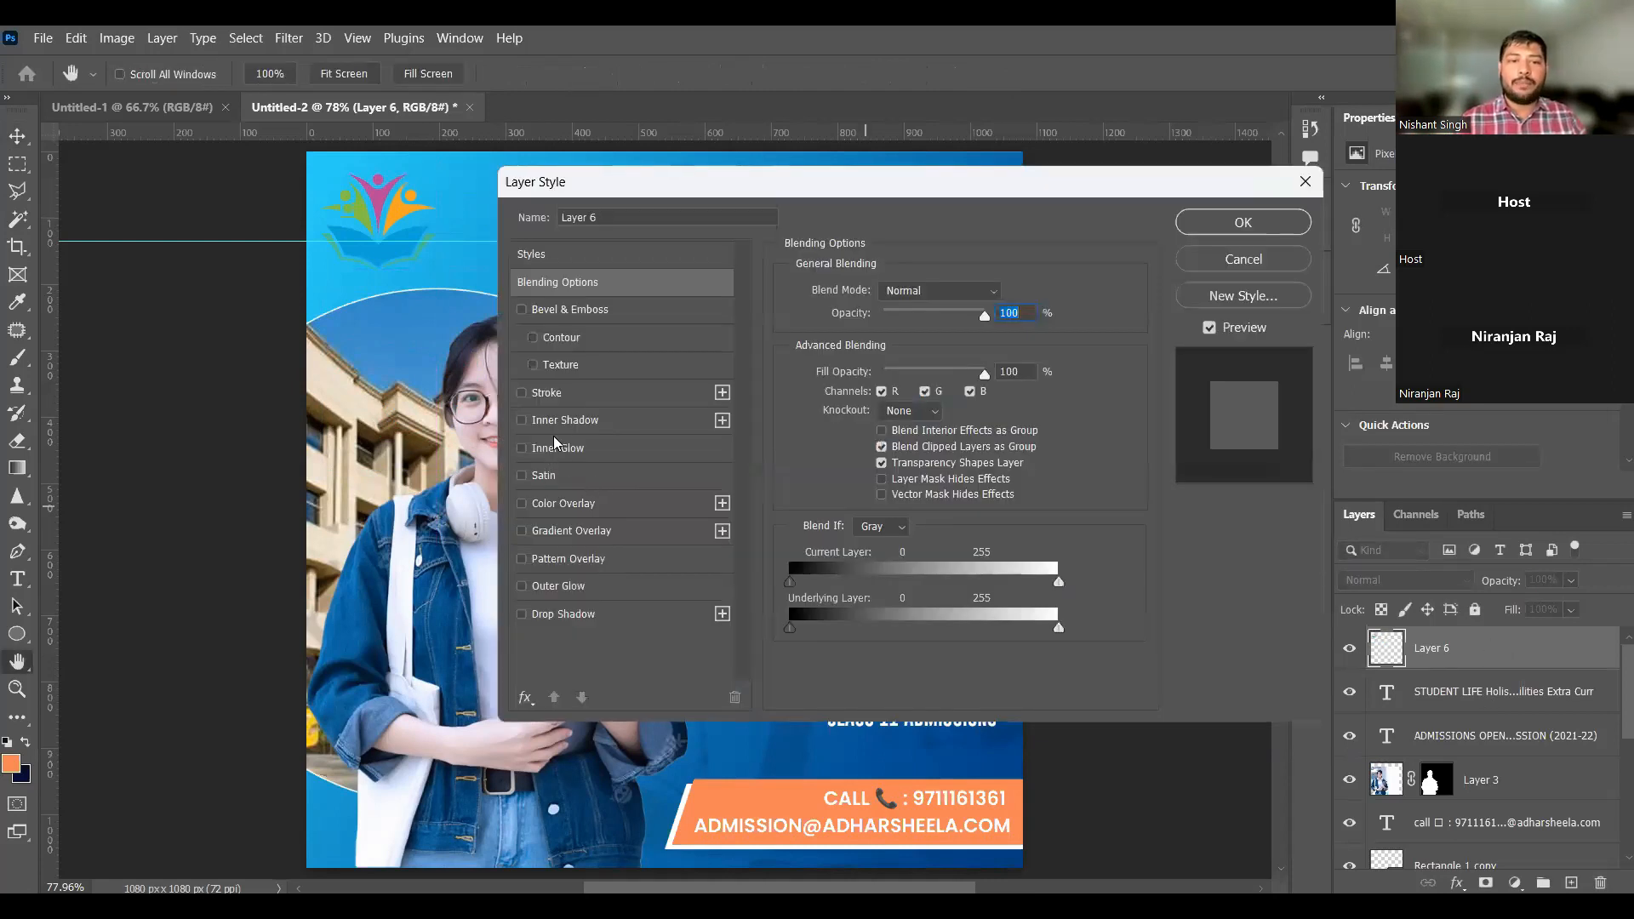
Step: Apply a white Color Overlay in Normal blend mode at 100% opacity to the new logo and deselect its layer
left_click(560, 448)
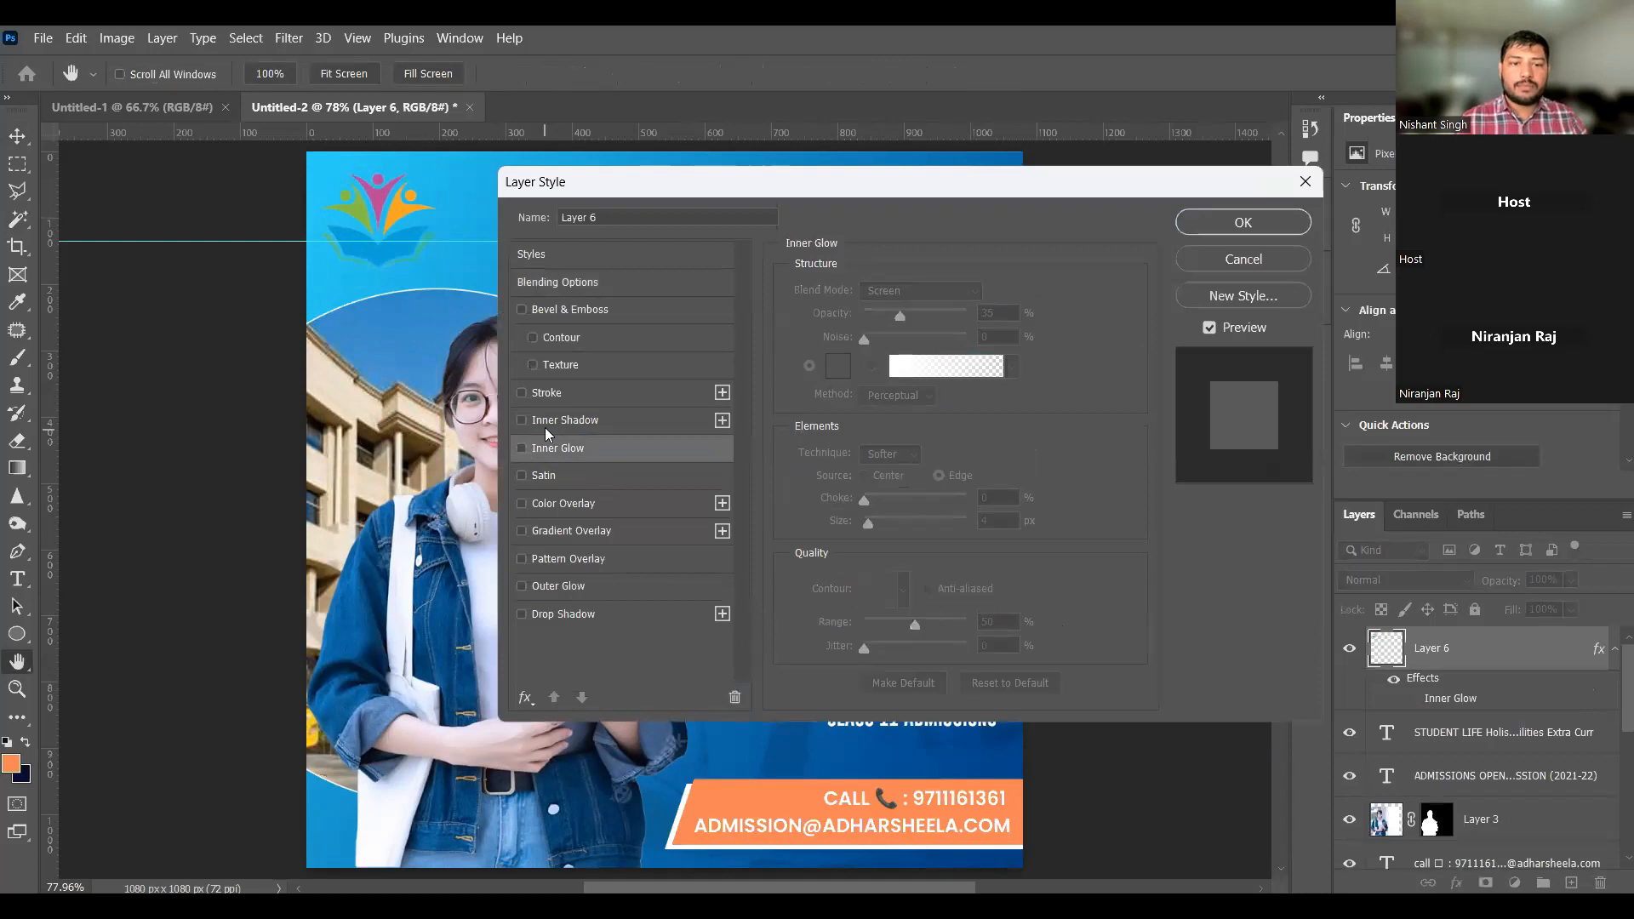
left_click(569, 503)
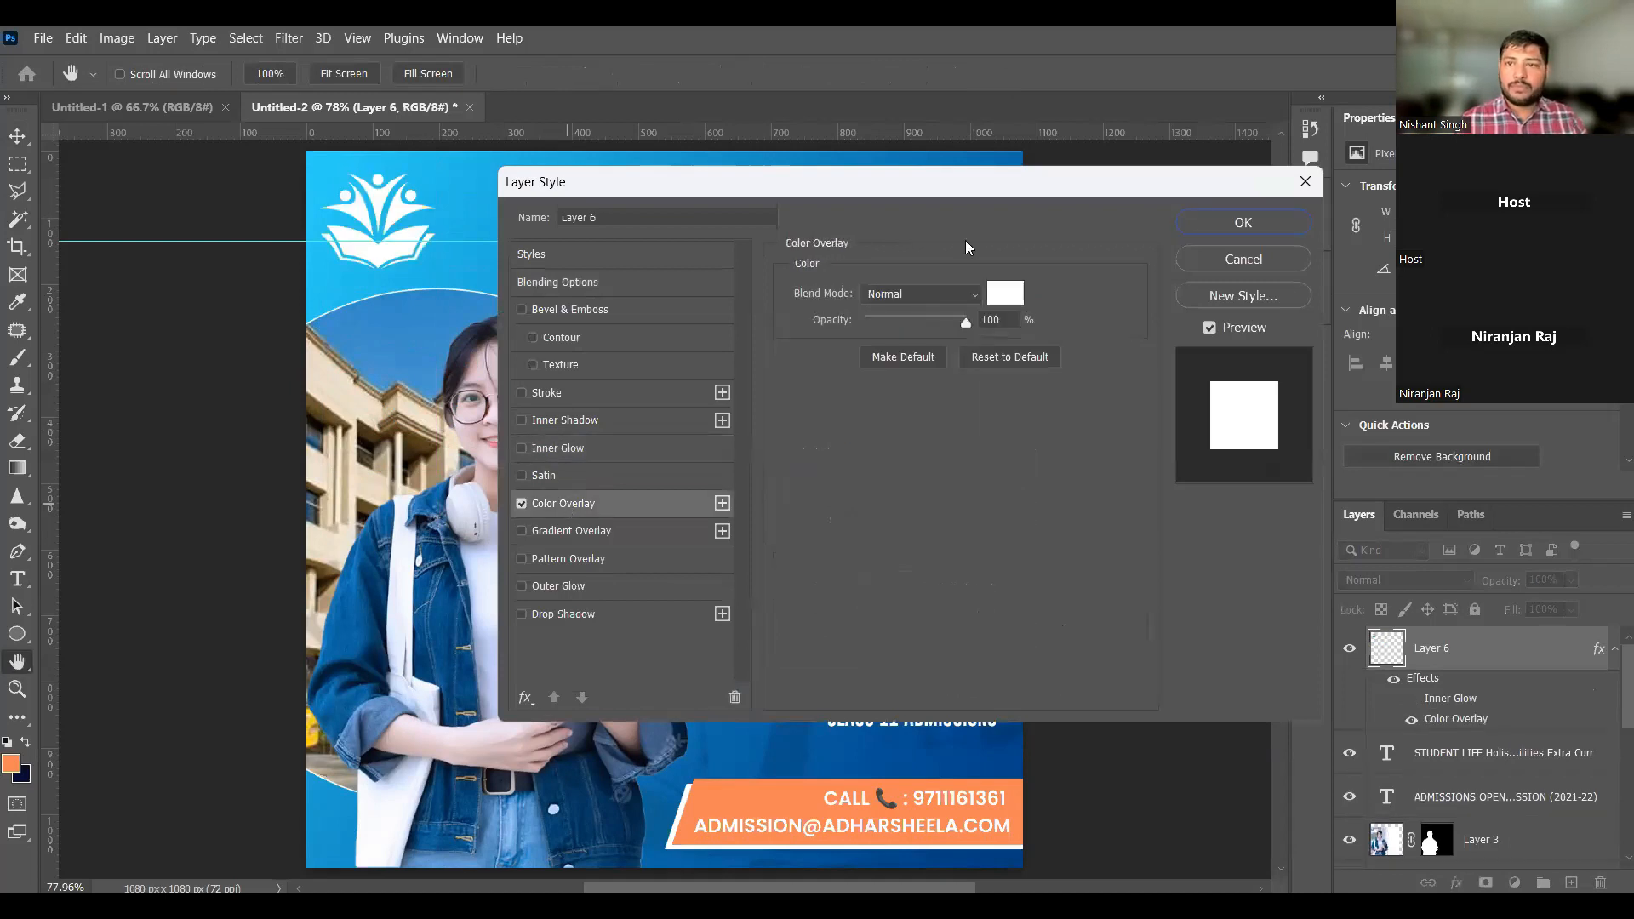
left_click_drag(1012, 171, 722, 294)
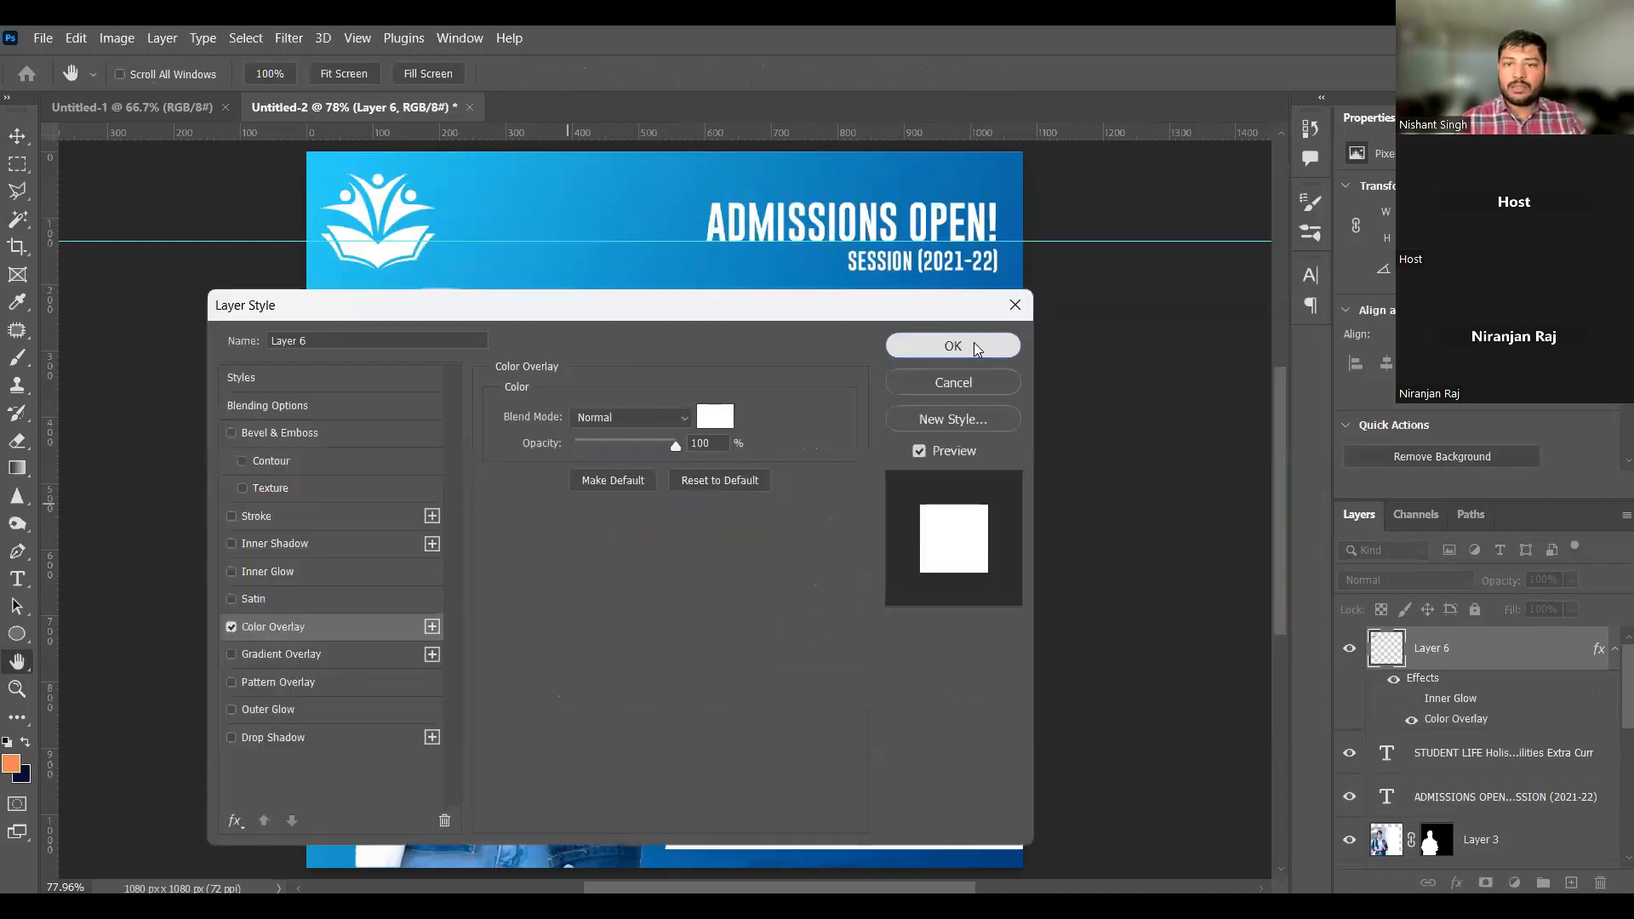
left_click(973, 342)
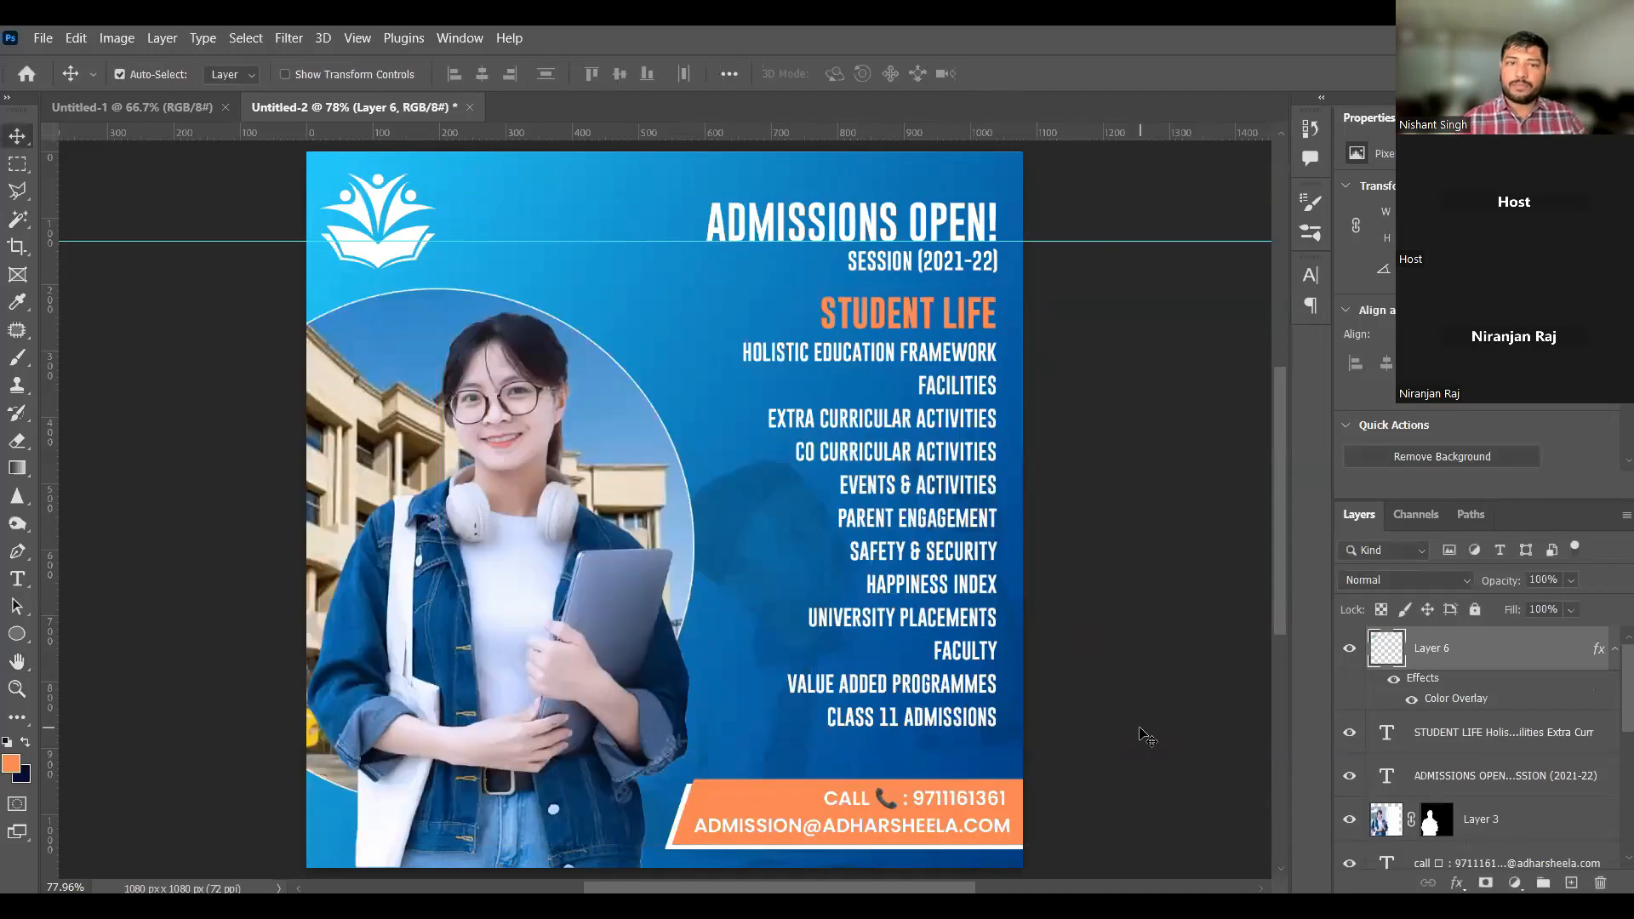
left_click(1147, 737)
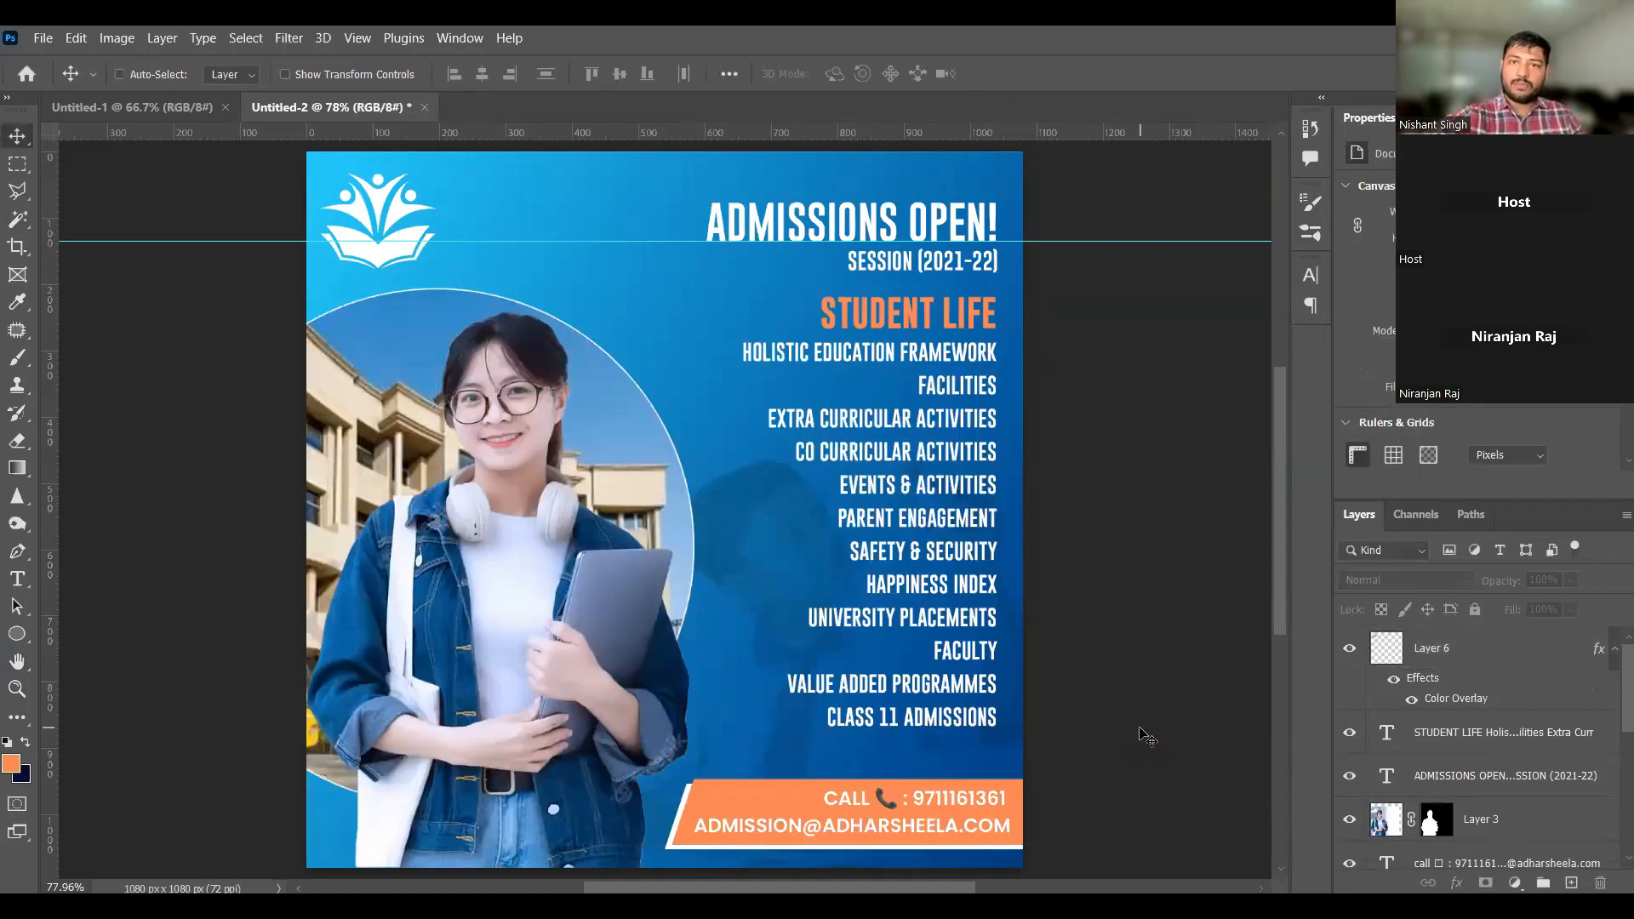
Step: View the finished graphic enlarged in full-screen mode with the rulers hidden
key("ctrl+0")
key("f")
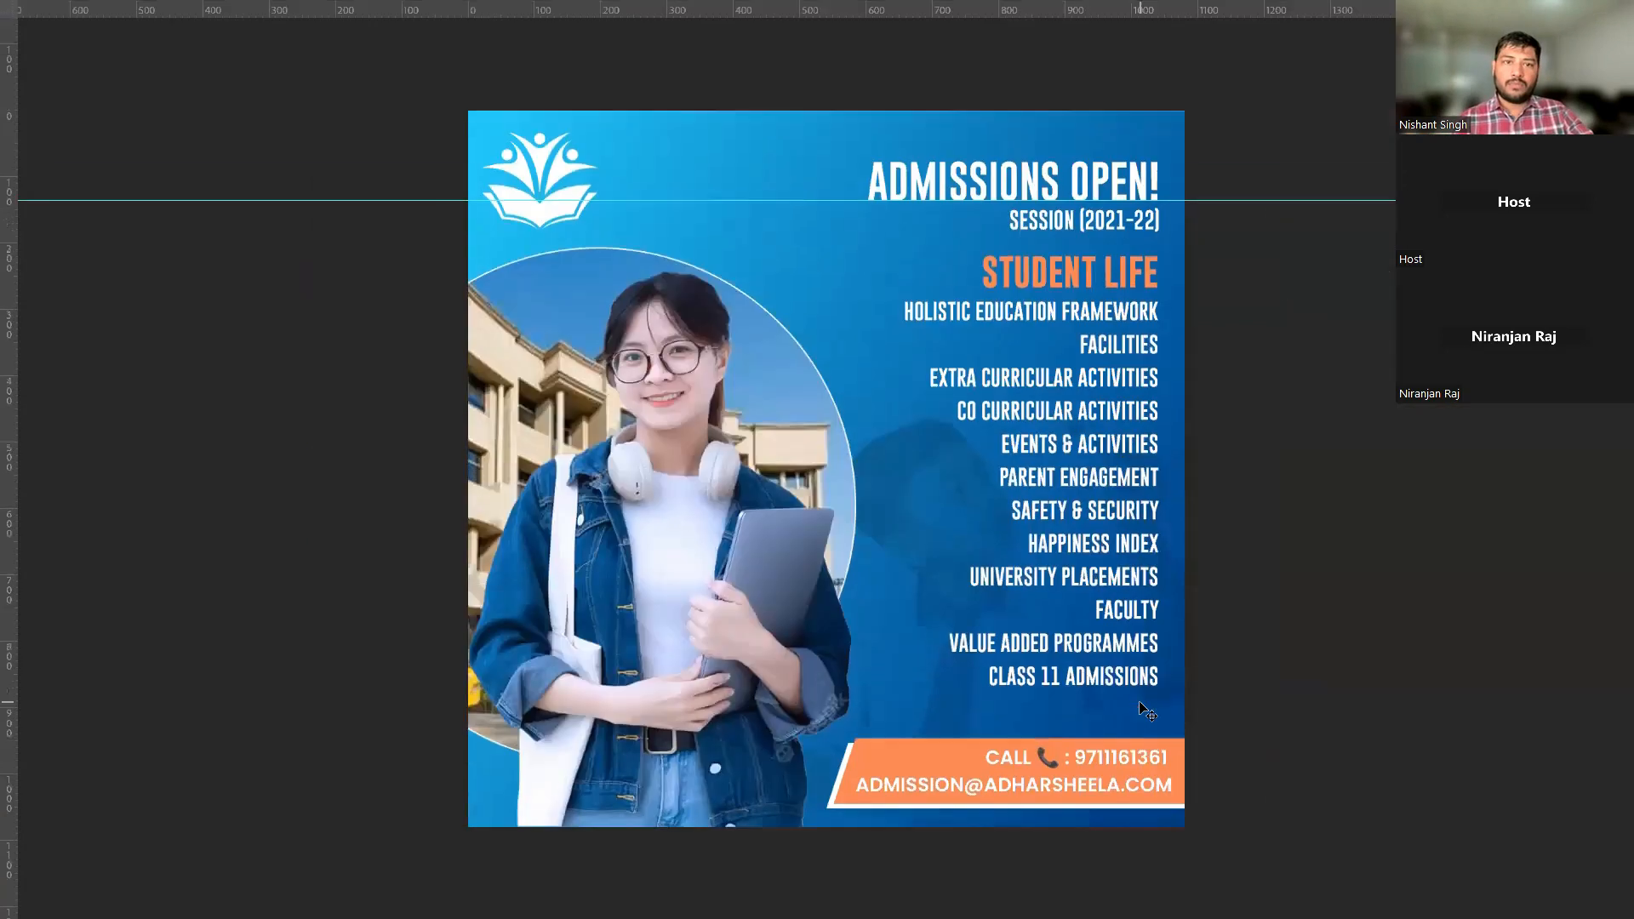
key("ctrl+r")
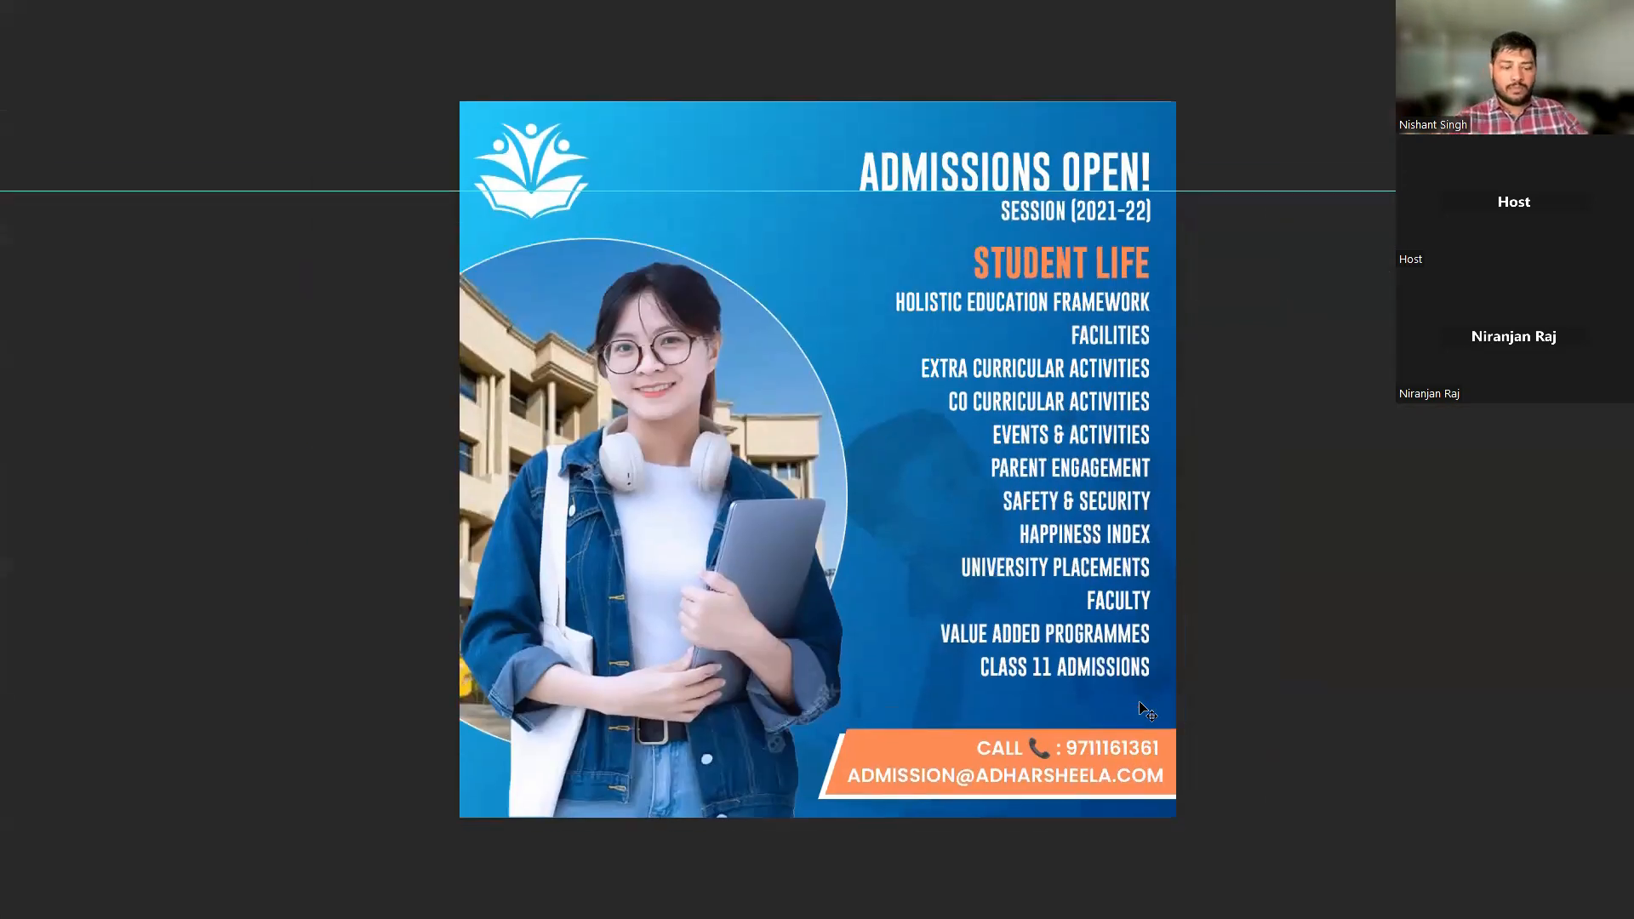
key("ctrl+plus")
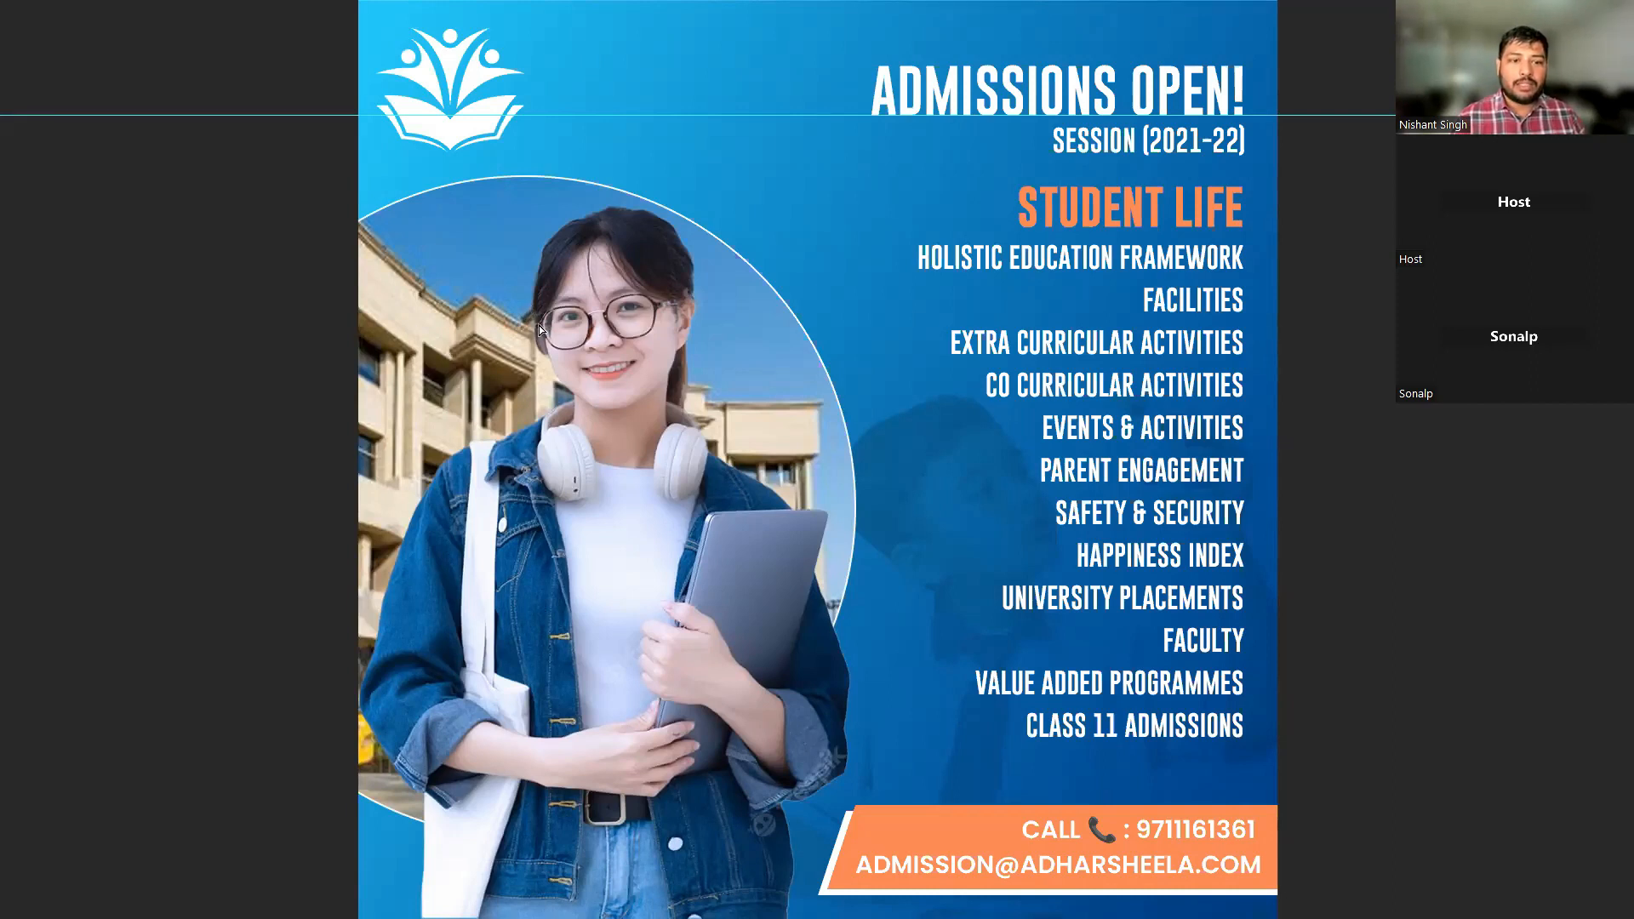
Step: Reposition the school building photo inside the circle, shifting it left so the emblem facade shows beside the student
left_click_drag(445, 375, 533, 366)
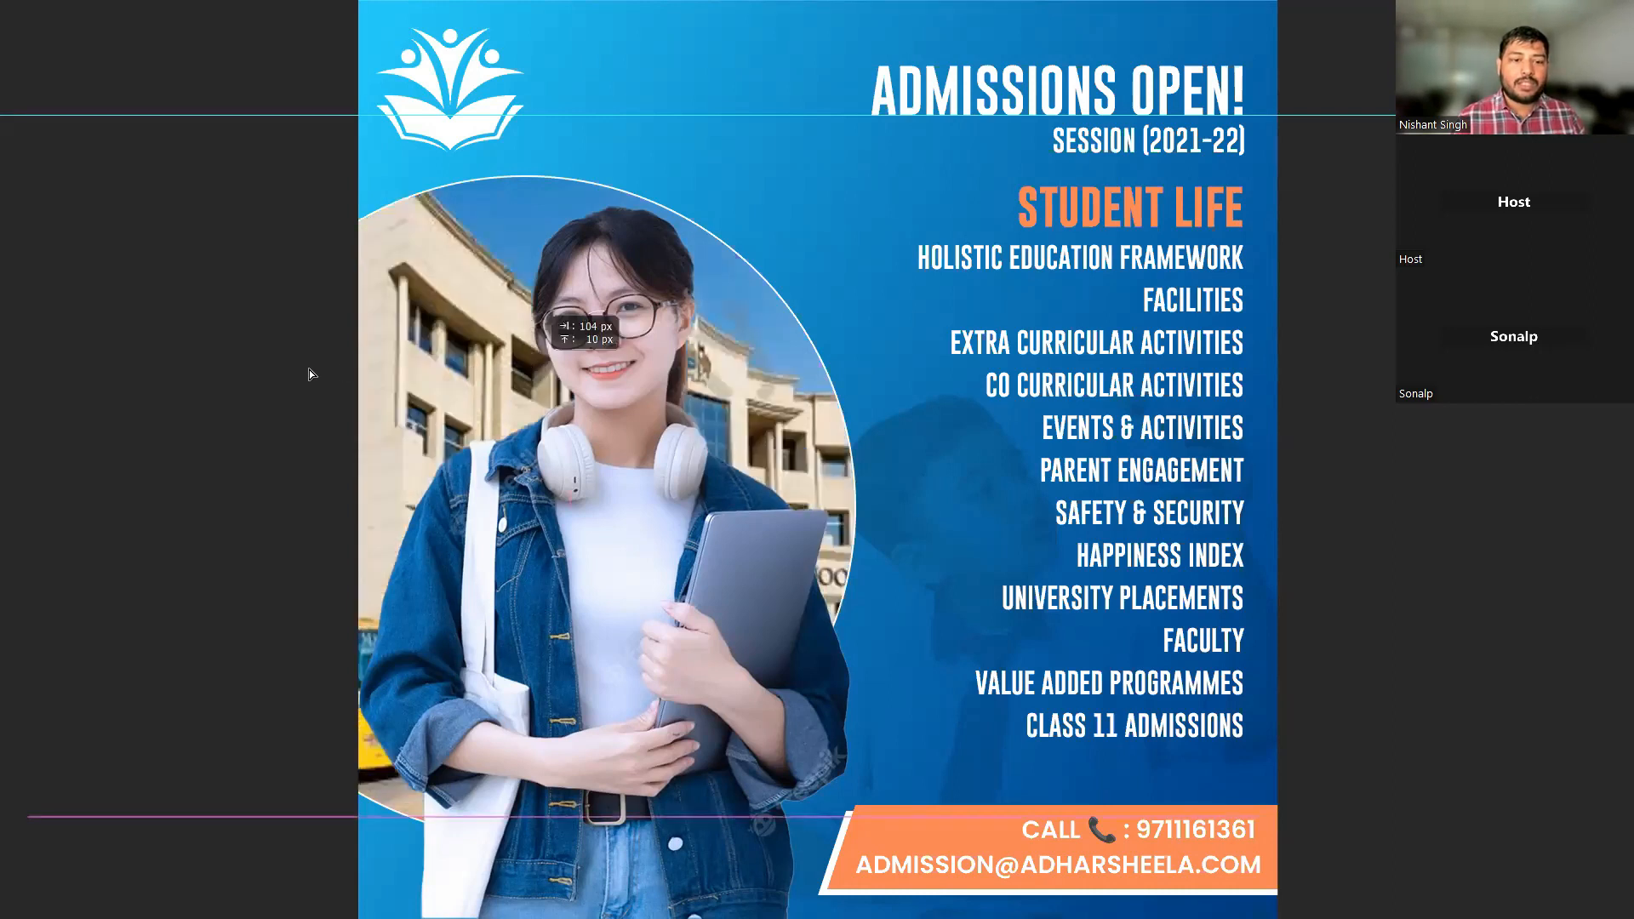
key("ctrl+z")
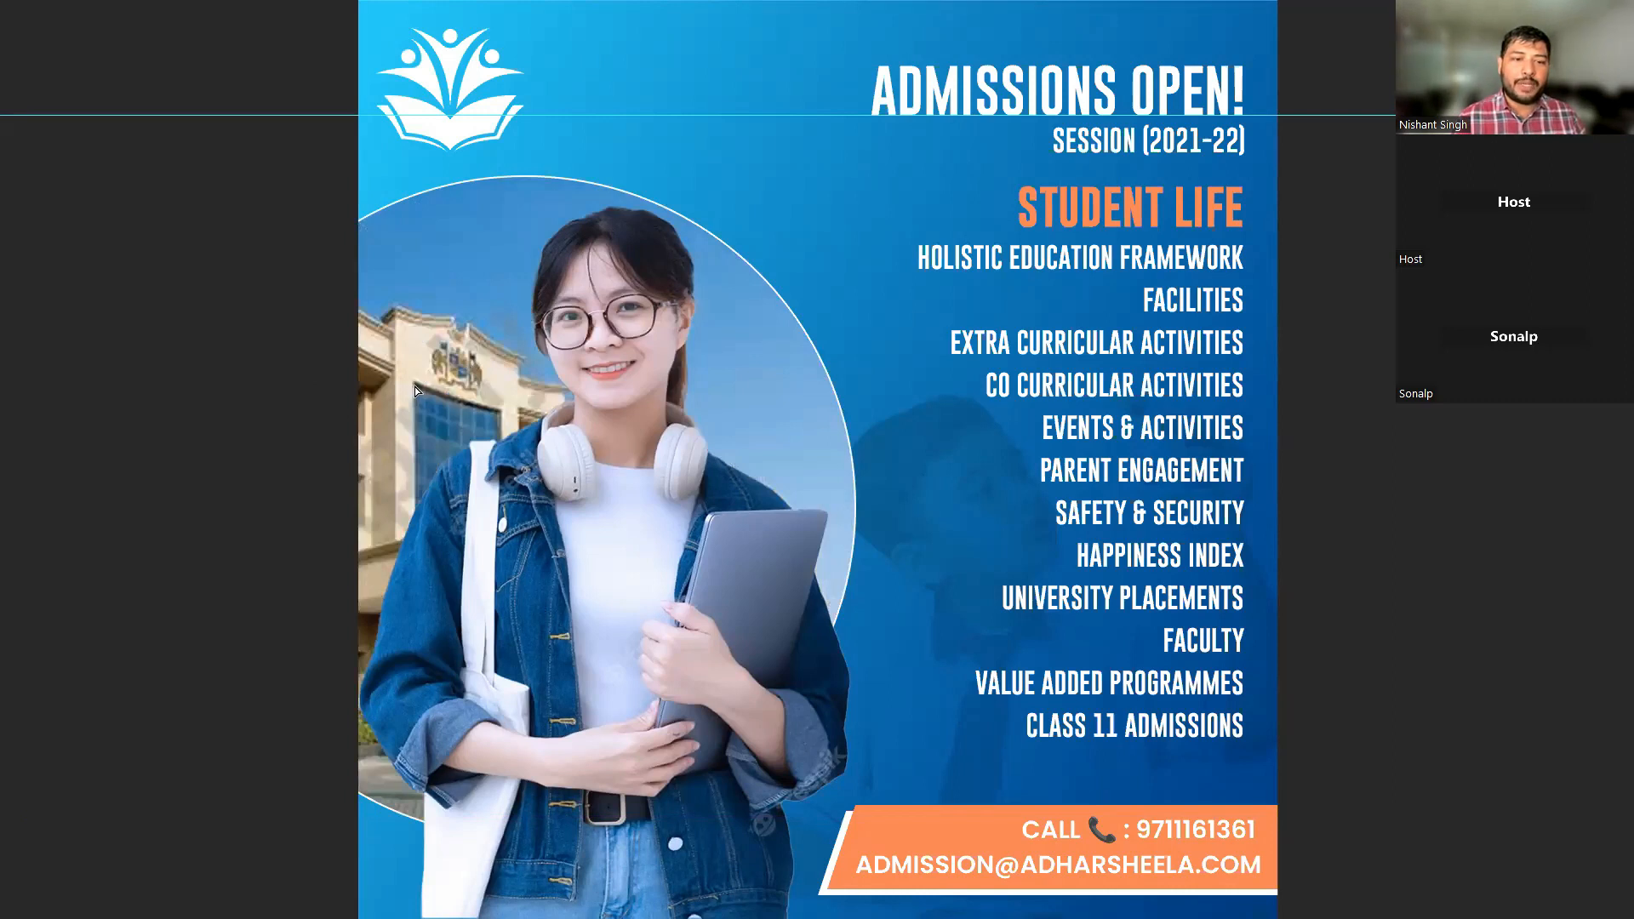
left_click_drag(443, 386, 415, 387)
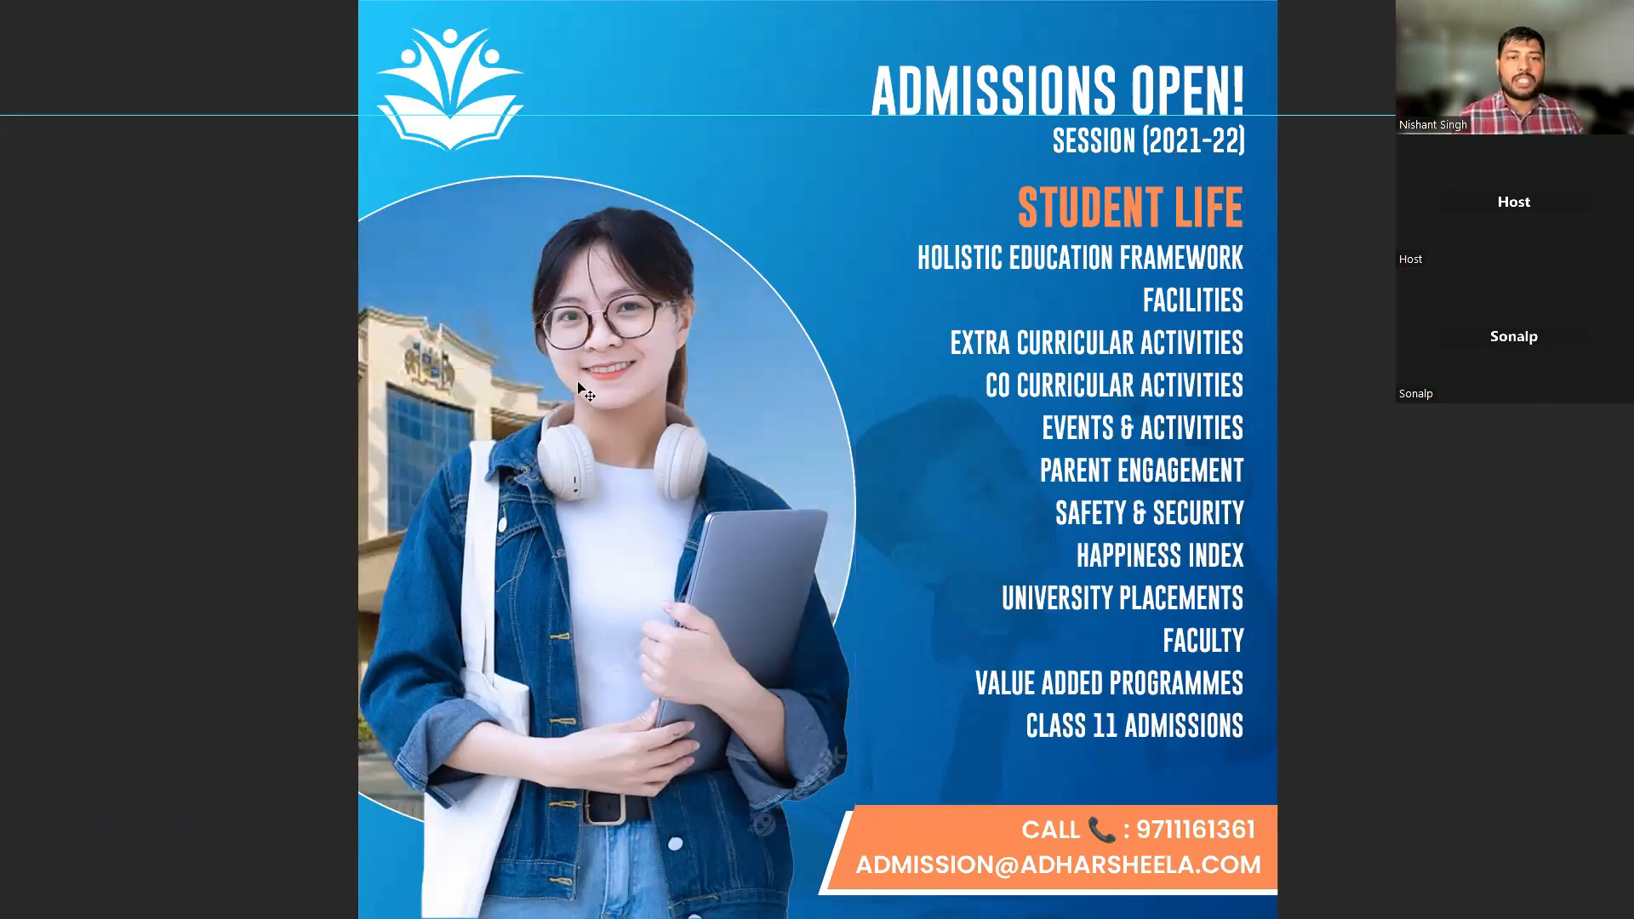